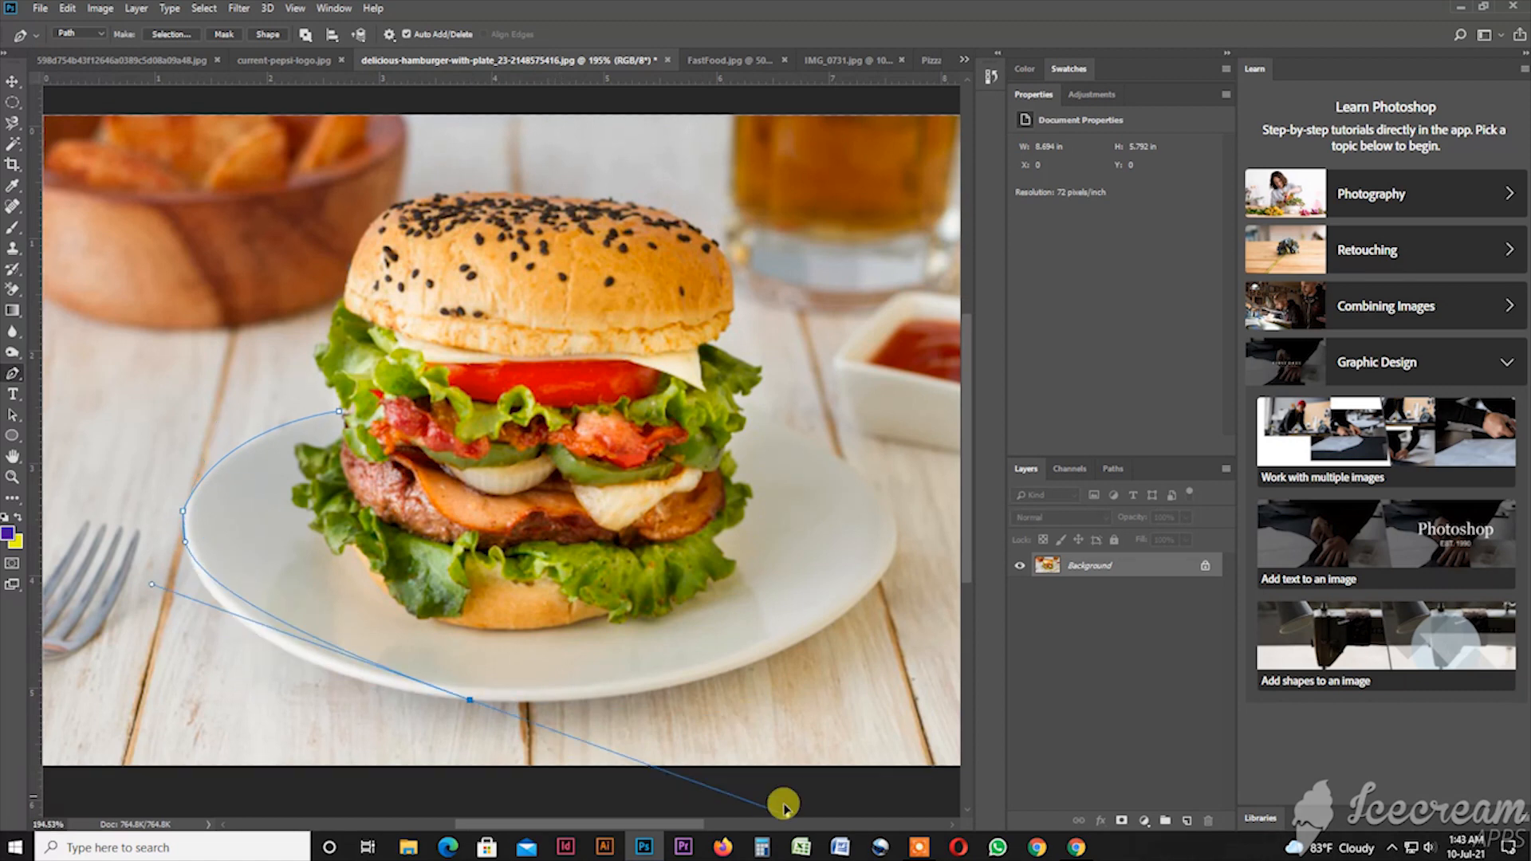
# Step: Continue the Pen path along the plate's right rim, then up the lettuce and the right side of the bun
pyautogui.moveTo(832, 623); pyautogui.dragTo(895, 575)
pyautogui.moveTo(743, 412)
pyautogui.mouseDown()
pyautogui.moveTo(502, 300)
pyautogui.moveTo(770, 406)
pyautogui.mouseUp()
pyautogui.keyDown('alt'); pyautogui.click(743, 413); pyautogui.keyUp('alt')
pyautogui.hotkey('ctrl', '+')
pyautogui.hotkey('ctrl', '+')
pyautogui.click(729, 404)
pyautogui.click(707, 296)
pyautogui.click(722, 255)
pyautogui.moveTo(709, 182); pyautogui.dragTo(777, 401)
pyautogui.click(748, 370)
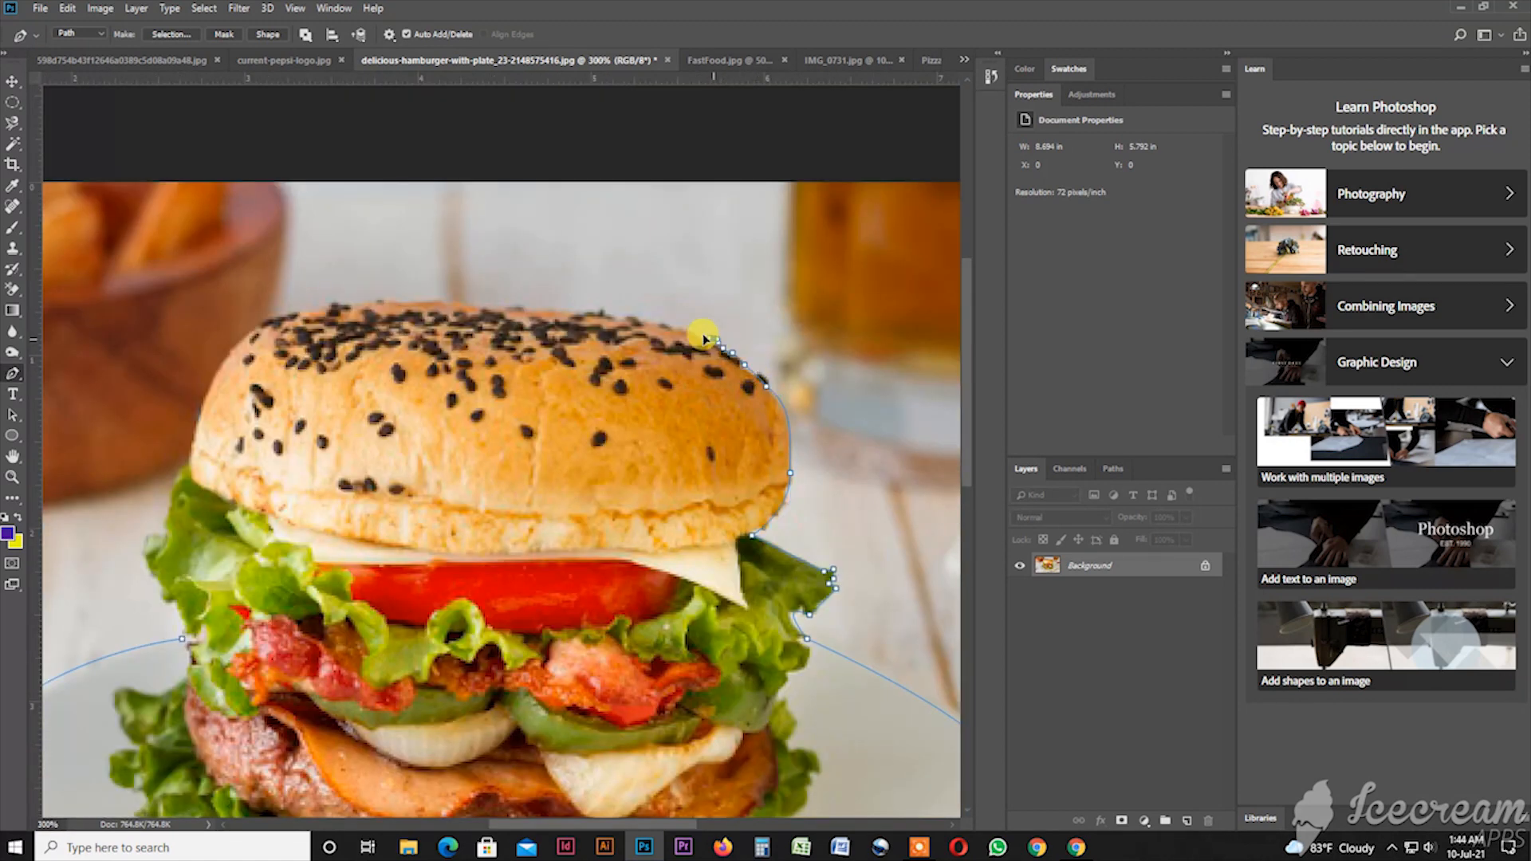
# Step: Trace the rest of the burger's outline, close the path at its starting anchor on the plate, and convert it to a selection
pyautogui.click(641, 314)
pyautogui.moveTo(588, 302); pyautogui.dragTo(838, 216)
pyautogui.click(700, 216)
pyautogui.click(574, 223)
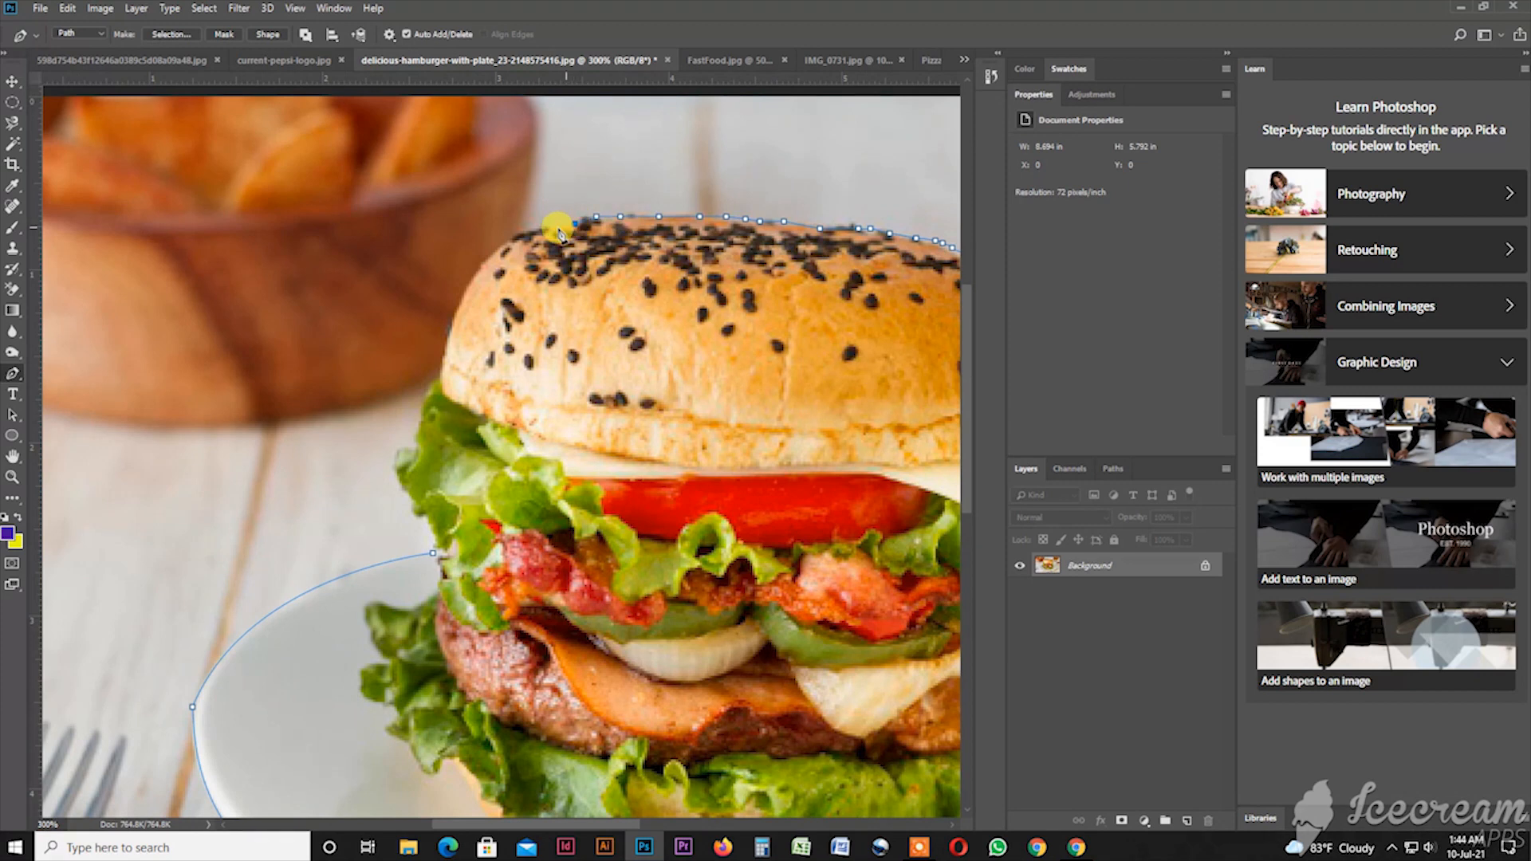
pyautogui.click(433, 553)
pyautogui.hotkey('ctrl', '-')
pyautogui.hotkey('ctrl', '-')
pyautogui.hotkey('ctrl', 'Return')
# Step: Convert the Background to a normal layer, invert the selection, and delete everything around the burger and plate
pyautogui.doubleClick(1104, 565)
pyautogui.click(890, 250)
pyautogui.click(204, 8)
pyautogui.click(300, 71)
pyautogui.press('Delete')
pyautogui.hotkey('ctrl', 'd')
# Step: Add a new layer filled with the purple foreground color beneath the burger cutout
pyautogui.click(1186, 821)
pyautogui.hotkey('alt', 'BackSpace')
pyautogui.moveTo(1108, 565); pyautogui.dragTo(1108, 598)
pyautogui.moveTo(539, 488); pyautogui.dragTo(512, 488)
# Step: In FastFood.jpg, select the black backdrop around the fries, cola and burger with the Magic Wand
pyautogui.click(762, 59)
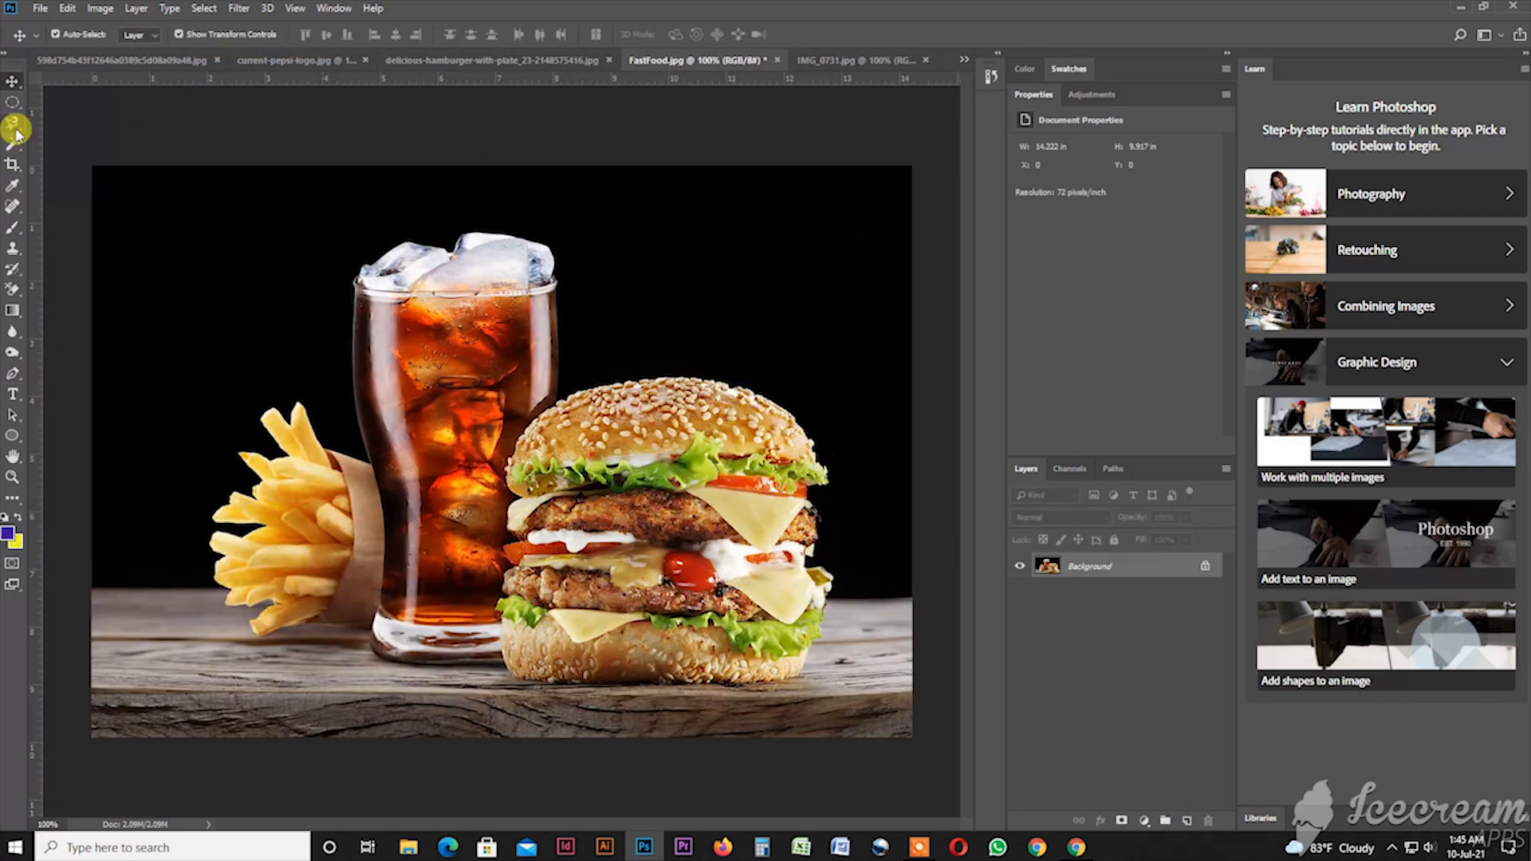
pyautogui.click(12, 123)
pyautogui.click(13, 123)
pyautogui.click(12, 144)
pyautogui.click(113, 160)
pyautogui.click(833, 353)
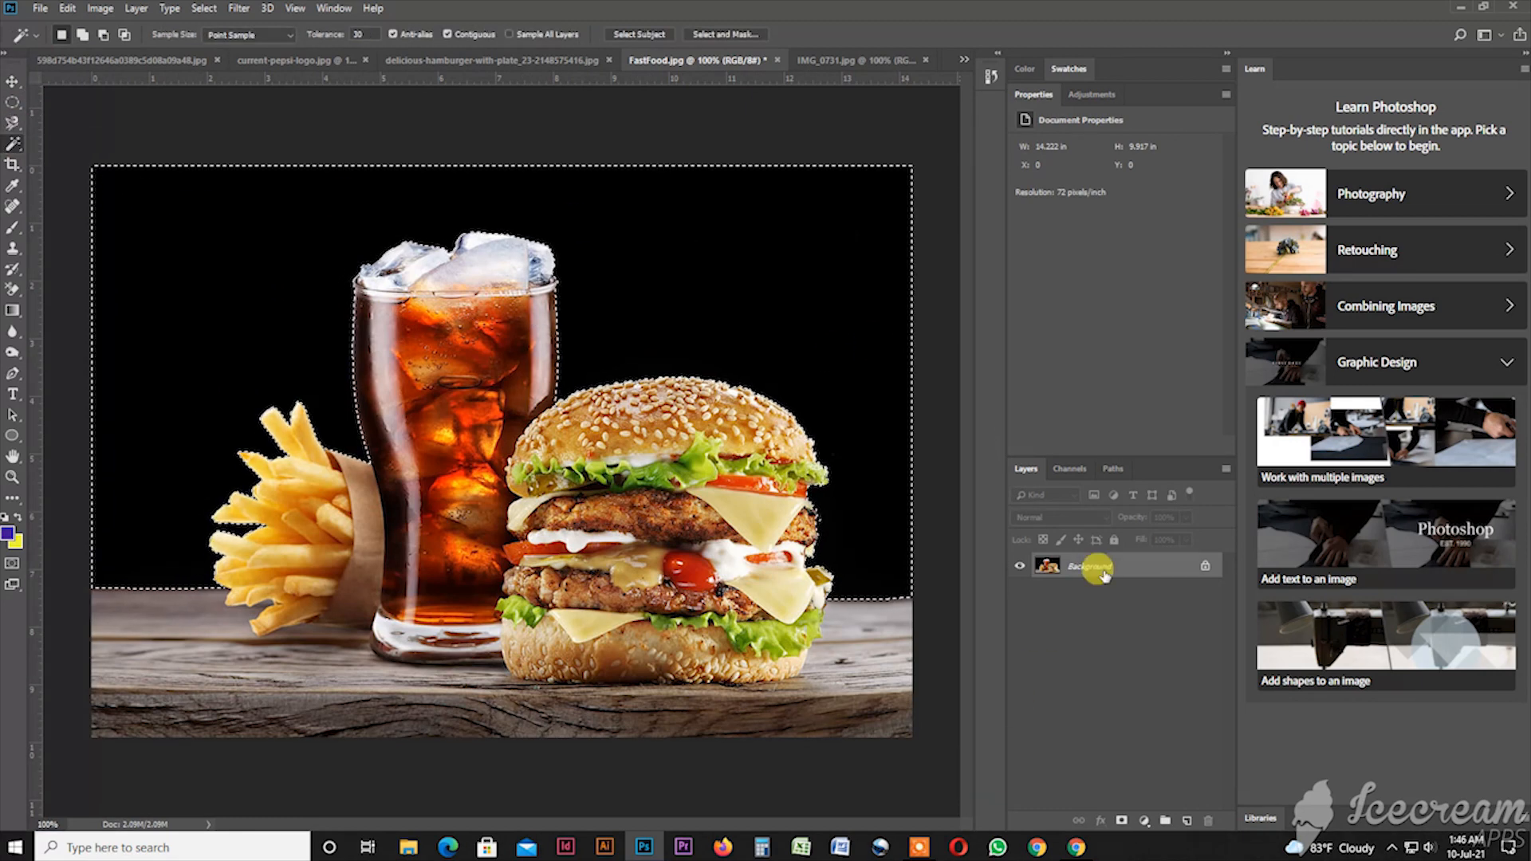
# Step: Convert the Background to a normal layer, feather the selection, and delete the black backdrop
pyautogui.doubleClick(1097, 568)
pyautogui.click(890, 249)
pyautogui.click(203, 8)
pyautogui.click(391, 296)
pyautogui.press('Return')
pyautogui.press('Delete')
pyautogui.hotkey('ctrl', 'd')
# Step: Select the wooden tabletop with the Magnetic Lasso and extend the selection with the Elliptical Marquee
pyautogui.click(12, 122)
pyautogui.click(228, 602)
pyautogui.click(227, 602)
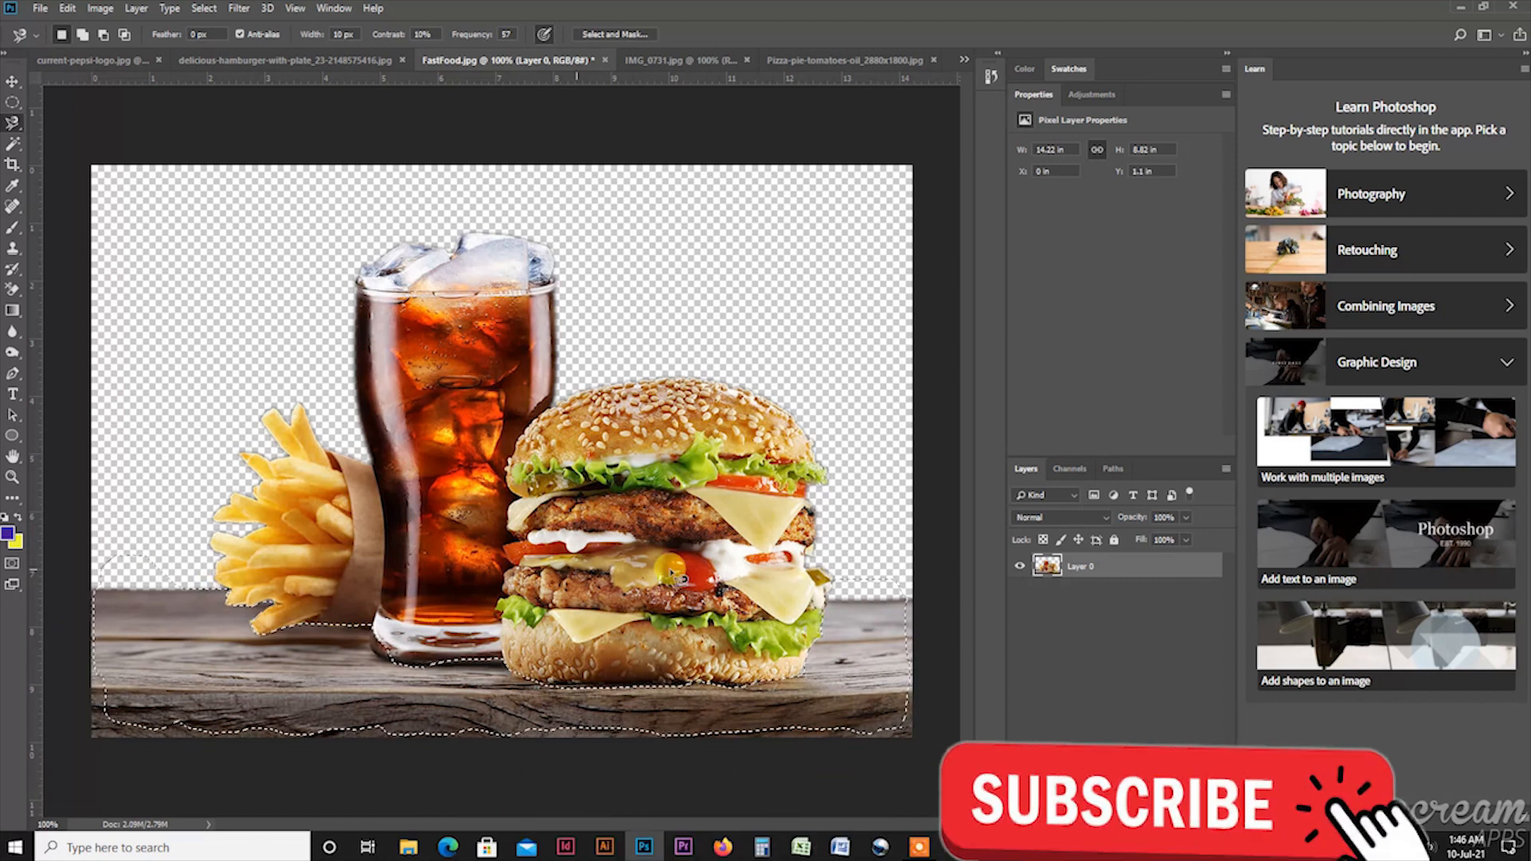
pyautogui.rightClick(12, 103)
pyautogui.click(80, 116)
pyautogui.scroll(3, 410, 537)
pyautogui.moveTo(459, 622); pyautogui.dragTo(686, 676)
# Step: Feather the tabletop selection, delete the wood beneath the food, and deselect
pyautogui.hotkey('ctrl', '-')
pyautogui.hotkey('ctrl', '-')
pyautogui.click(203, 8)
pyautogui.moveTo(215, 232)
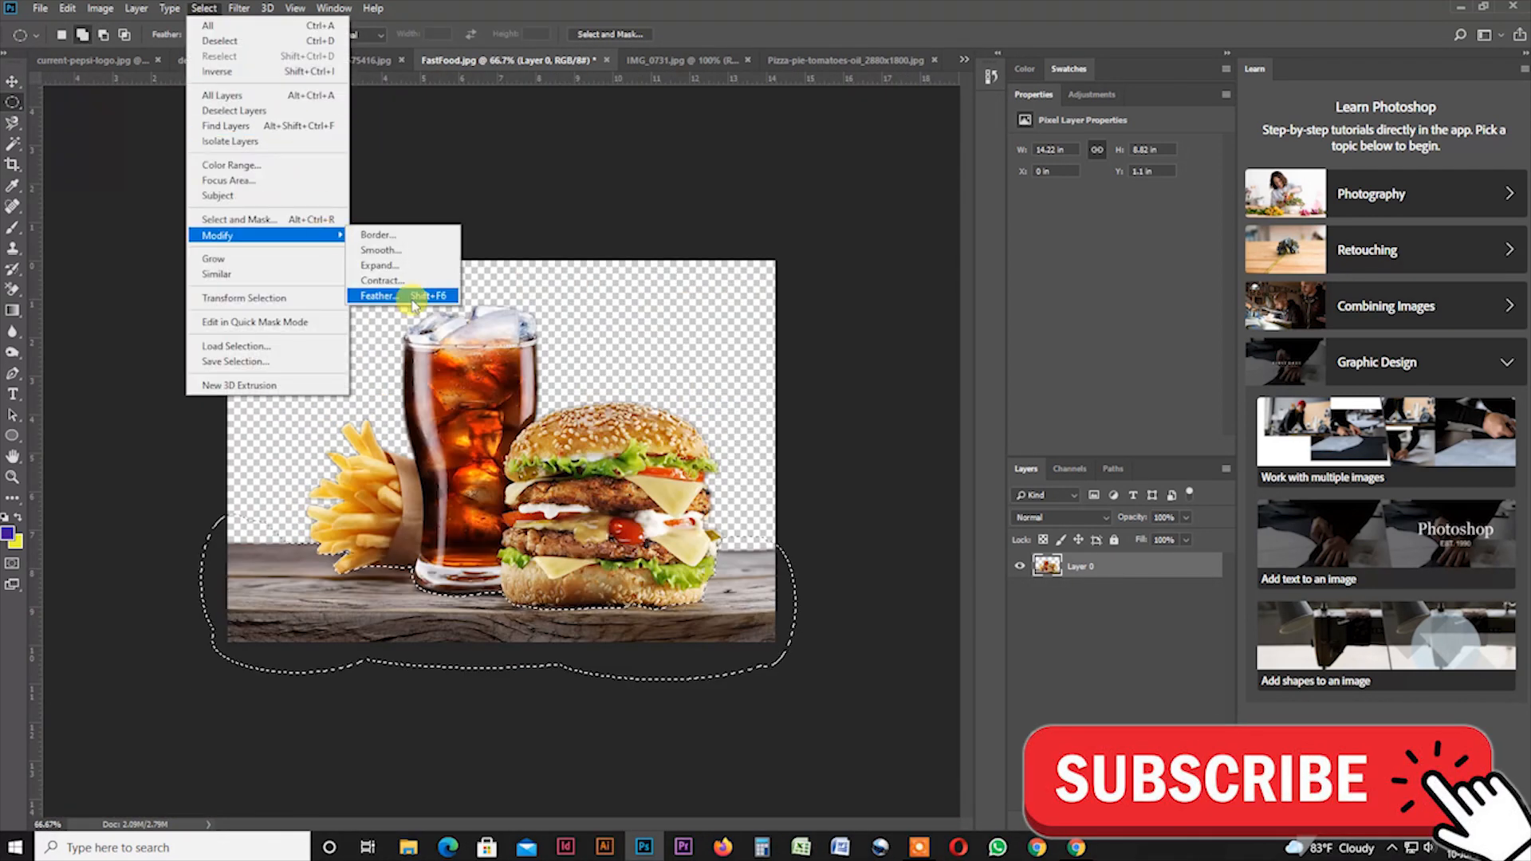
pyautogui.click(403, 297)
pyautogui.click(733, 268)
pyautogui.press('Delete')
pyautogui.hotkey('ctrl', 'd')
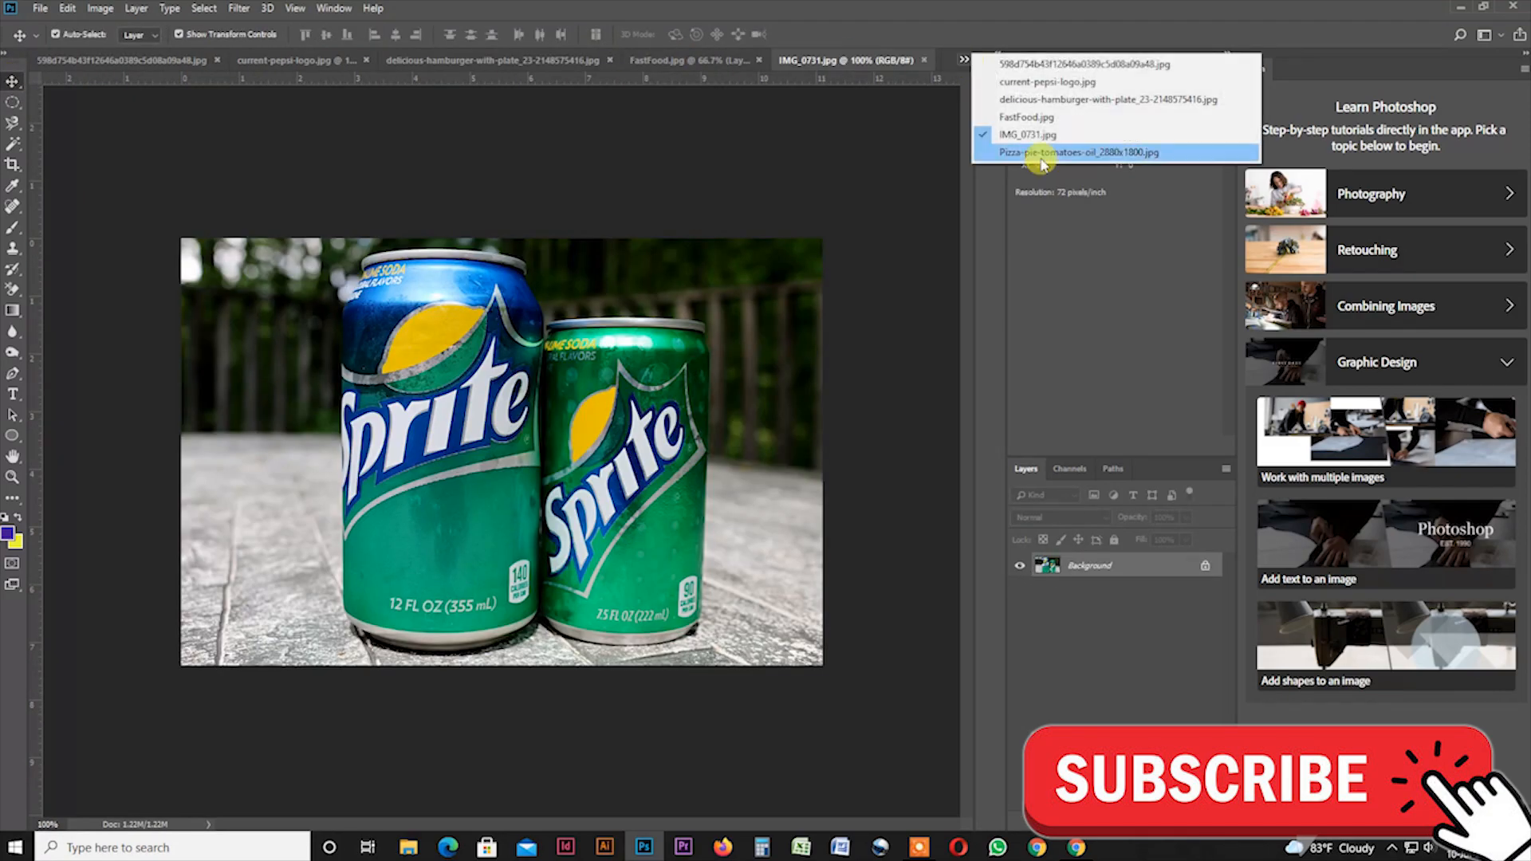
# Step: Switch to the Pizza-pie-tomatoes-oil_2880x1800.jpg document
pyautogui.click(1092, 151)
pyautogui.click(390, 384)
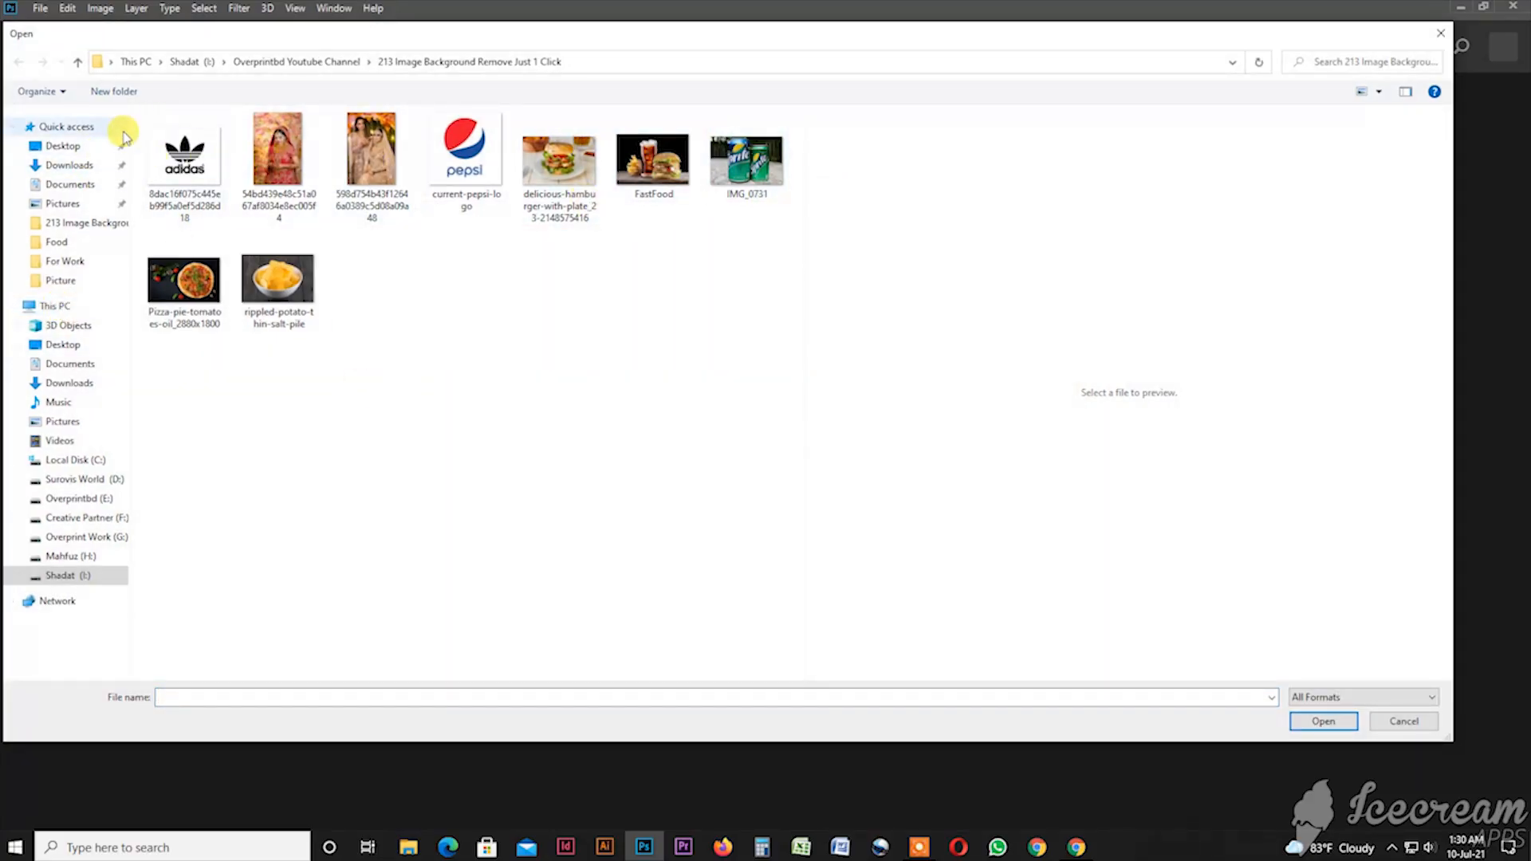
# Step: Preview the burger, FastFood, IMG_0731, potato chips and pizza images in the project folder
pyautogui.click(146, 163)
pyautogui.click(275, 147)
pyautogui.click(558, 164)
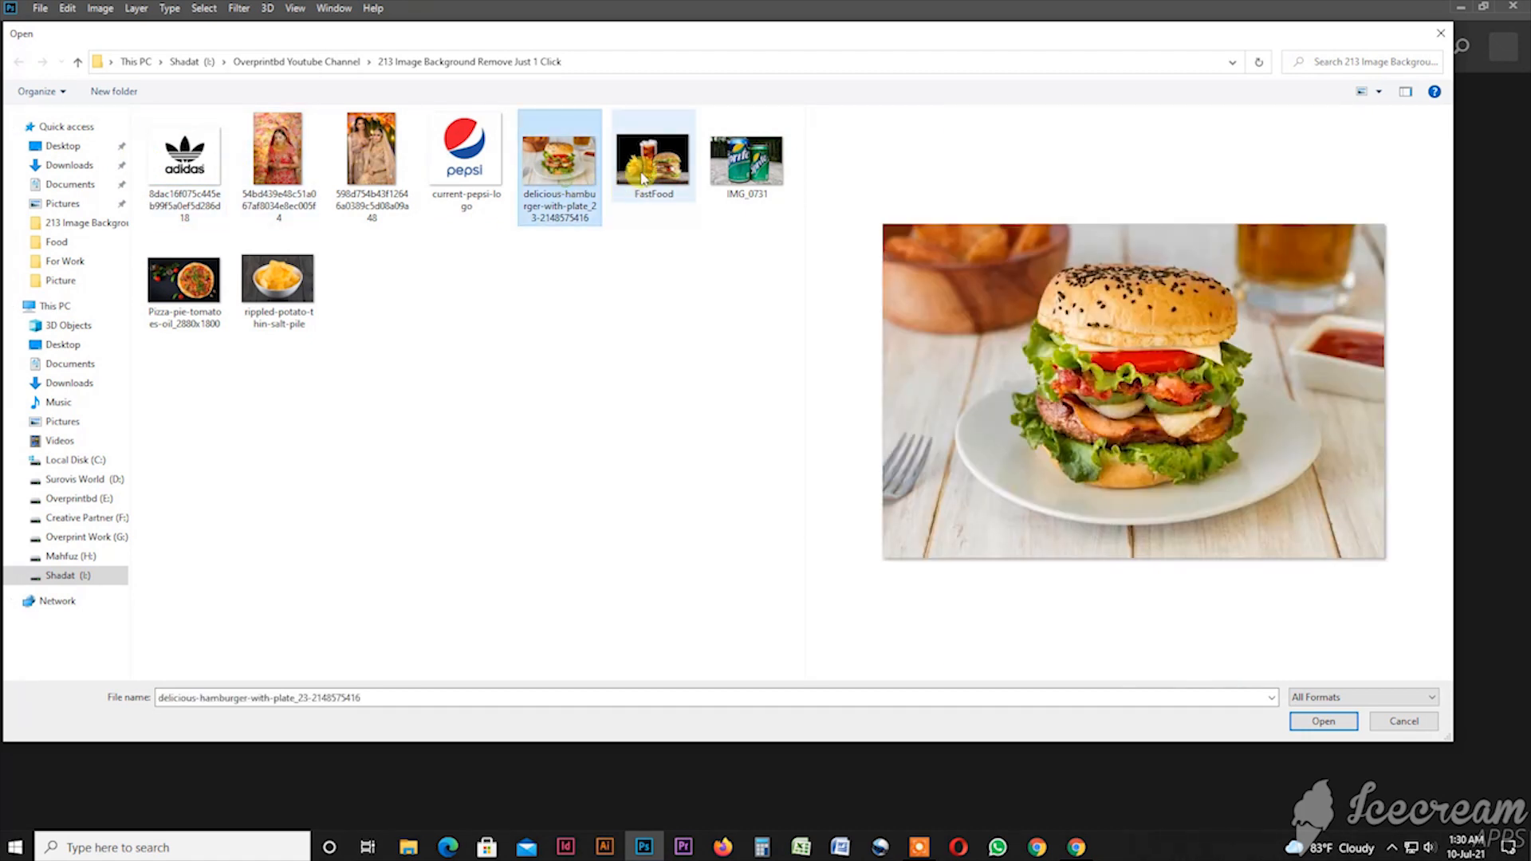
pyautogui.click(653, 159)
pyautogui.click(735, 171)
pyautogui.click(278, 279)
pyautogui.click(184, 280)
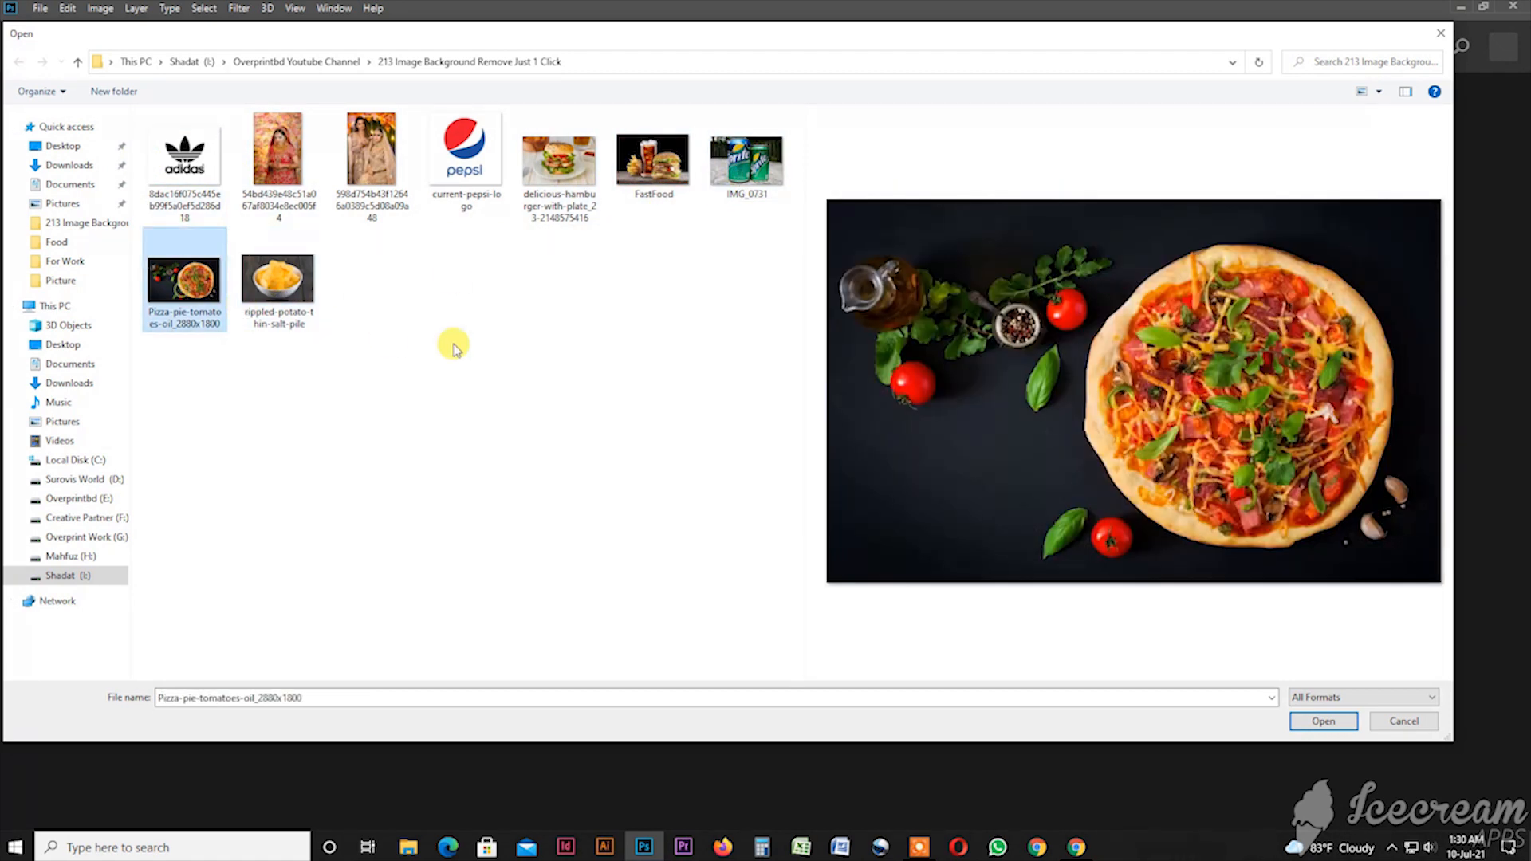
pyautogui.click(555, 330)
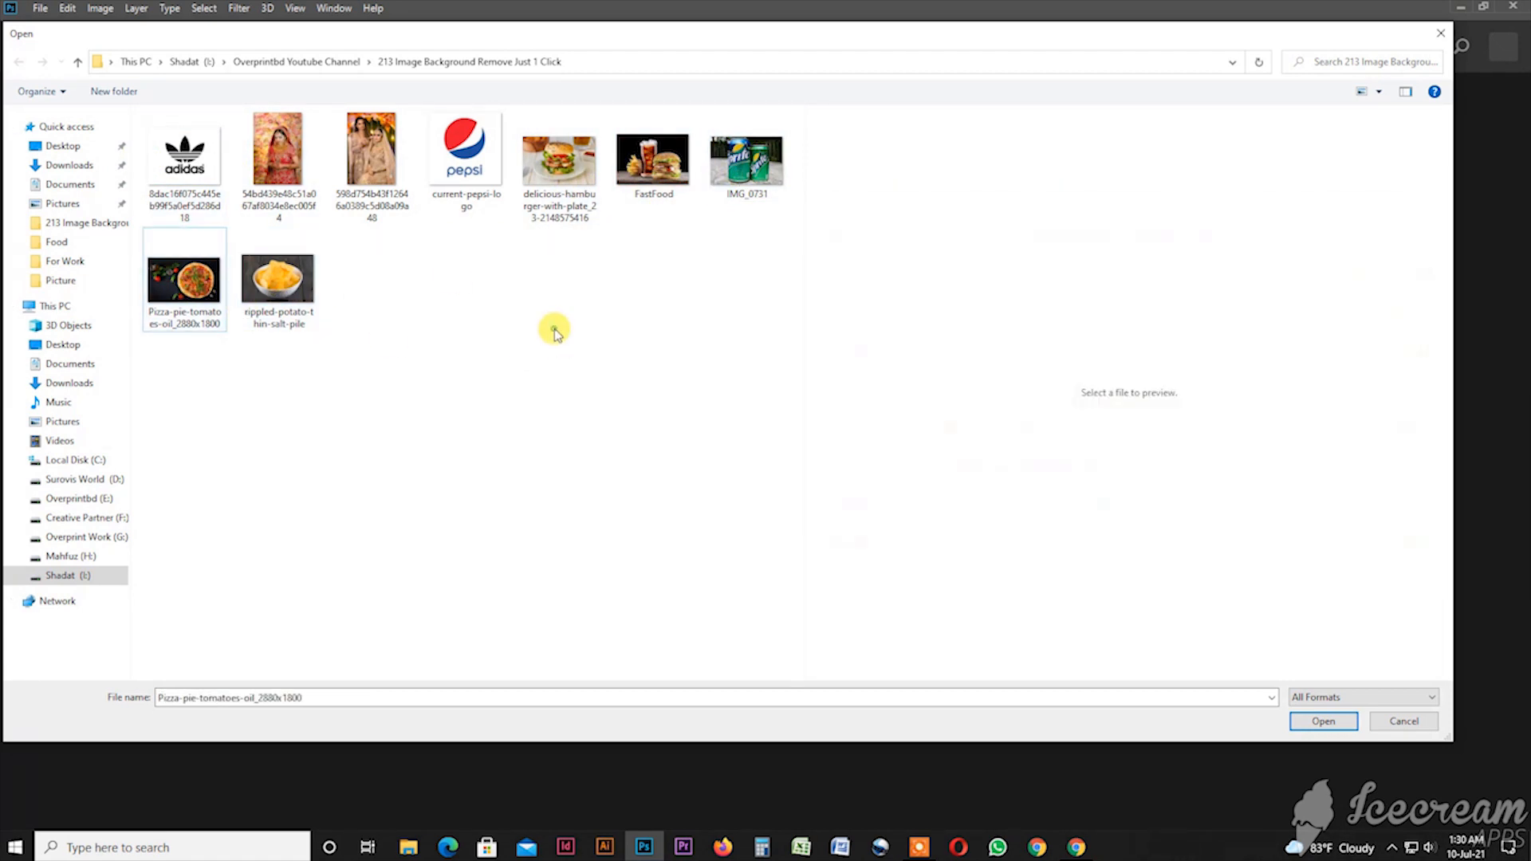
# Step: Open all nine images from the 213 Image Background Remove Just 1 Click folder
pyautogui.click(187, 128)
pyautogui.keyDown('shift'); pyautogui.click(263, 279); pyautogui.keyUp('shift')
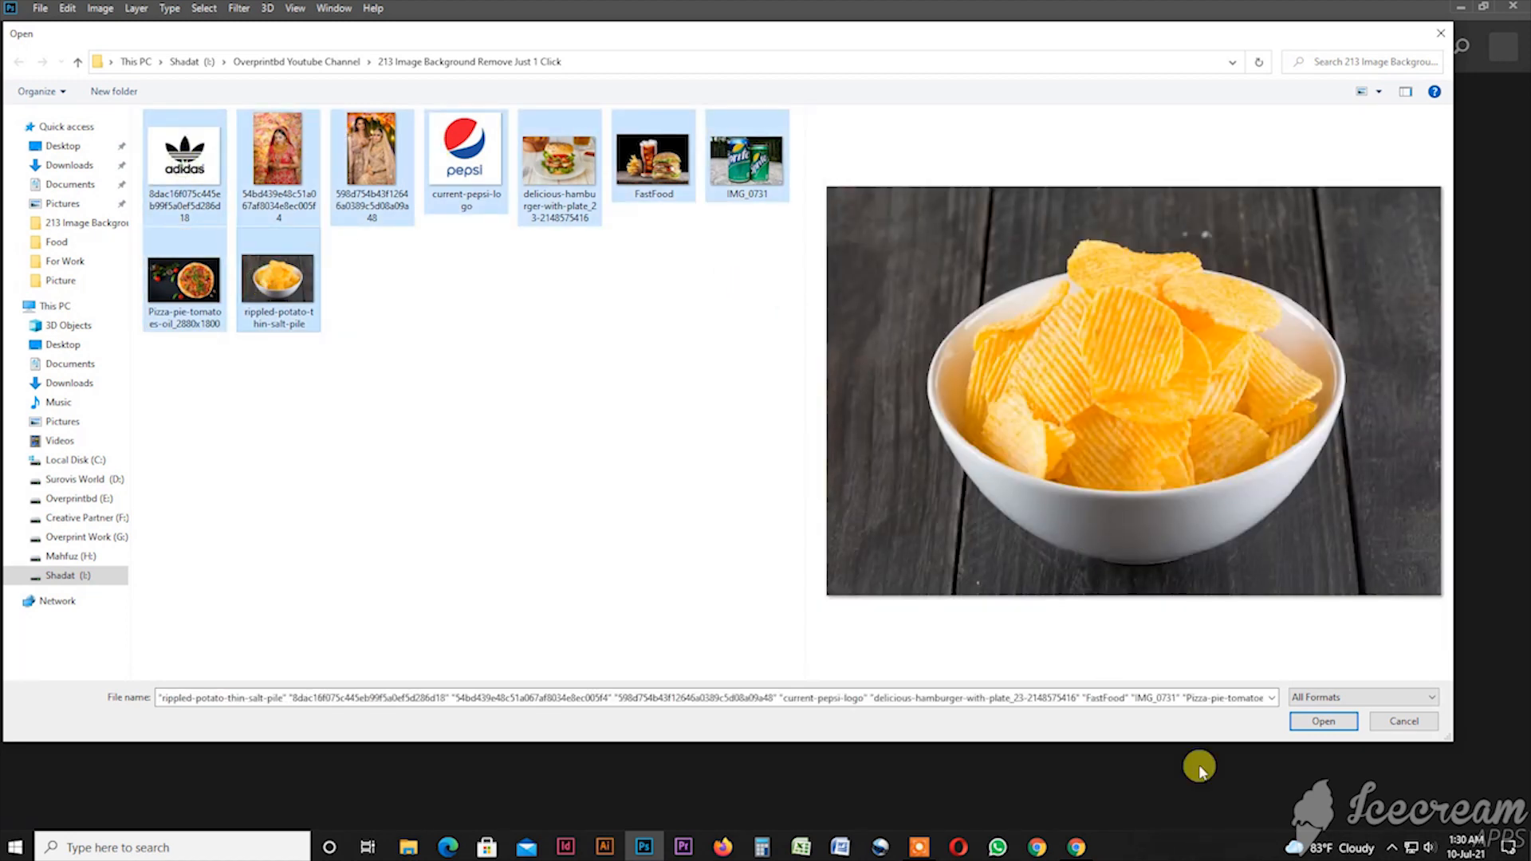
pyautogui.click(1323, 722)
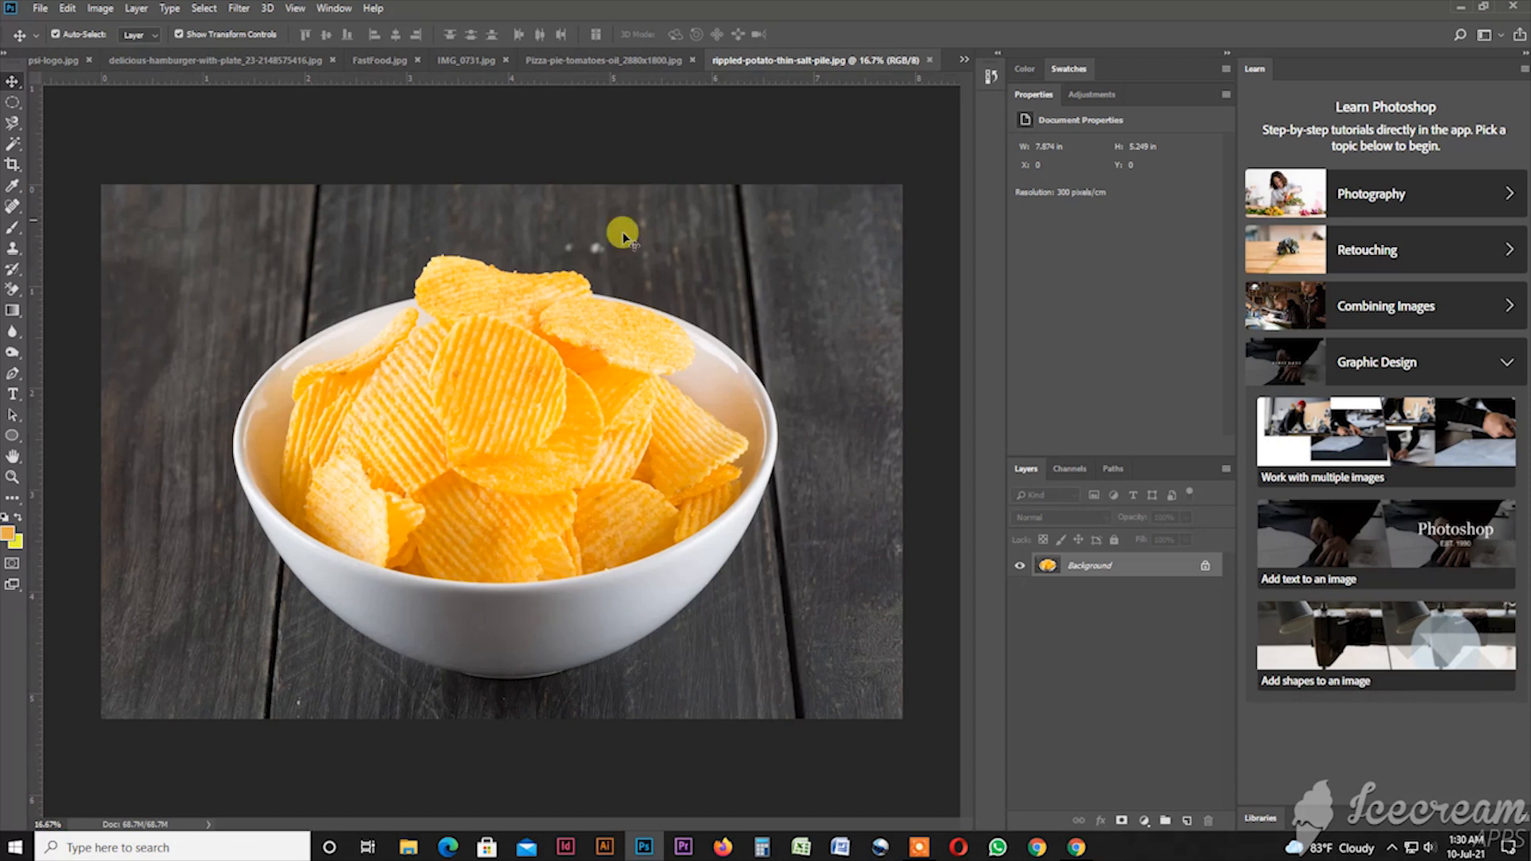
# Step: Select the dark wood planks beside and above the chip bowl with the Quick Selection tool
pyautogui.click(16, 145)
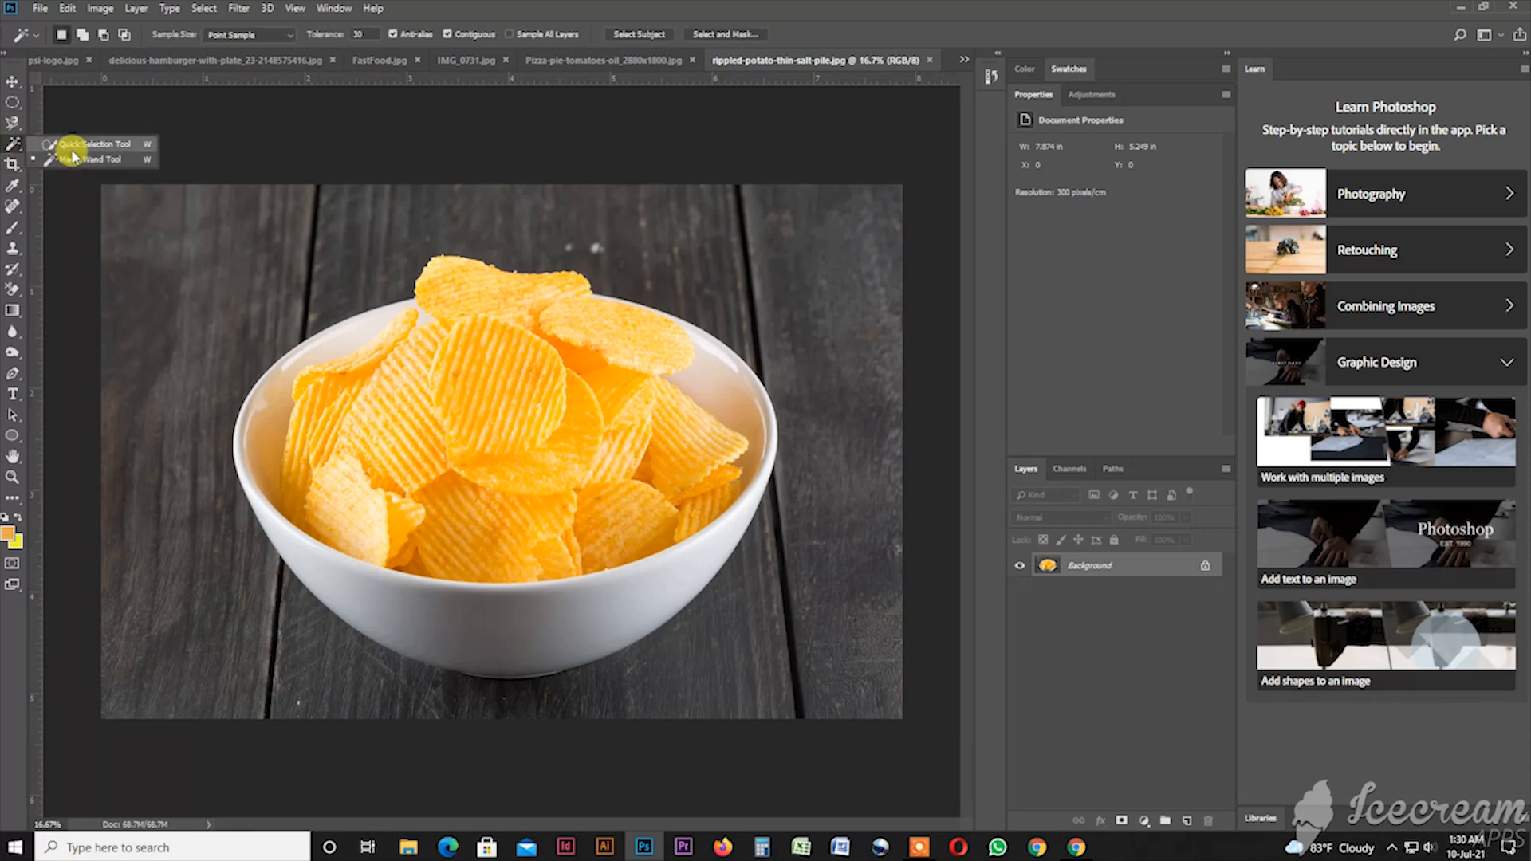
pyautogui.click(114, 146)
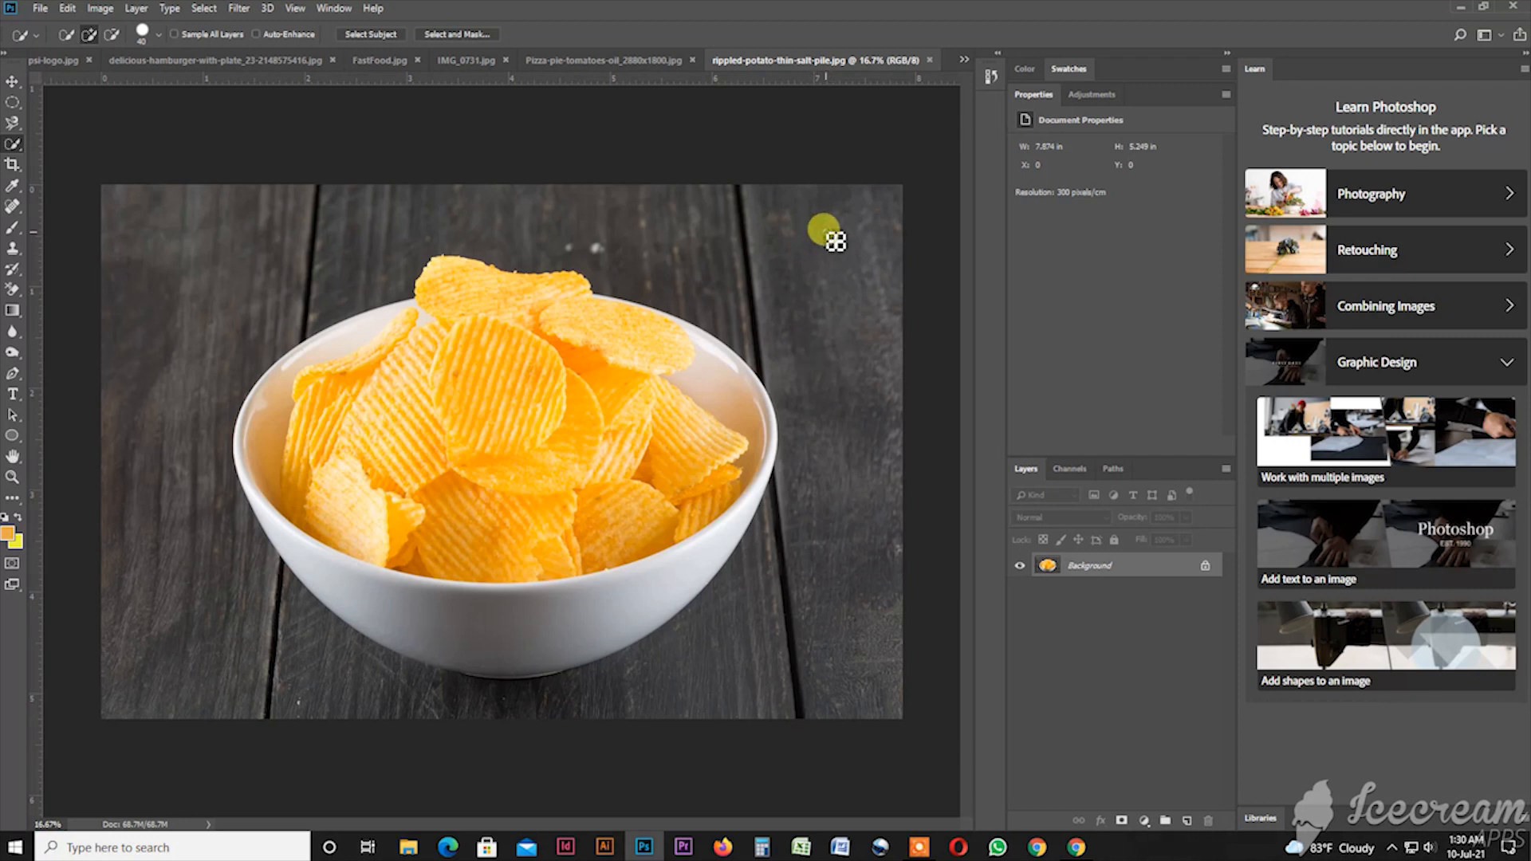
pyautogui.moveTo(837, 280); pyautogui.dragTo(837, 324)
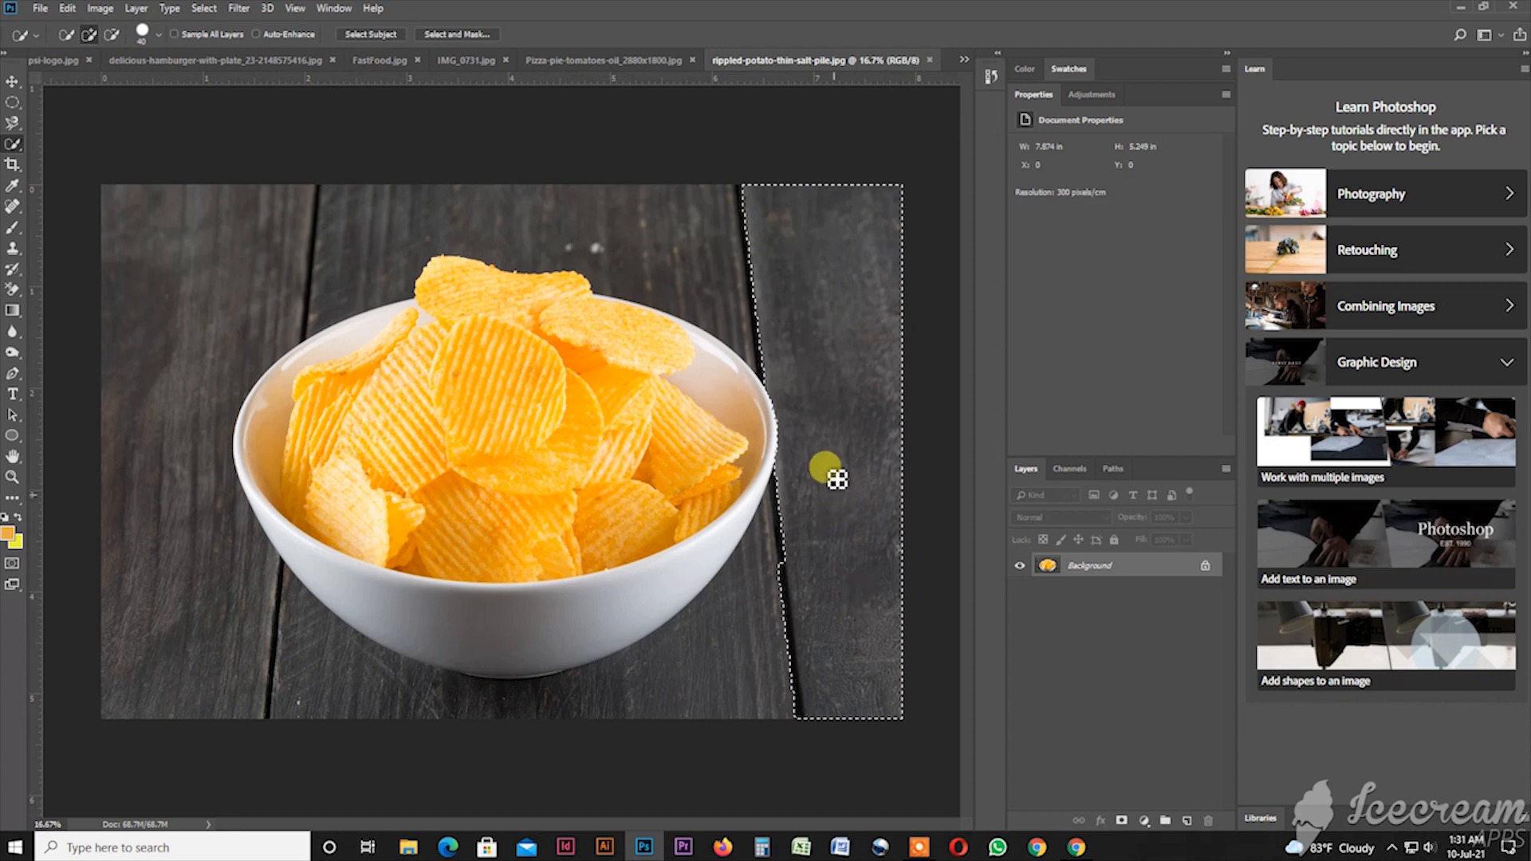
pyautogui.moveTo(427, 212); pyautogui.dragTo(583, 222)
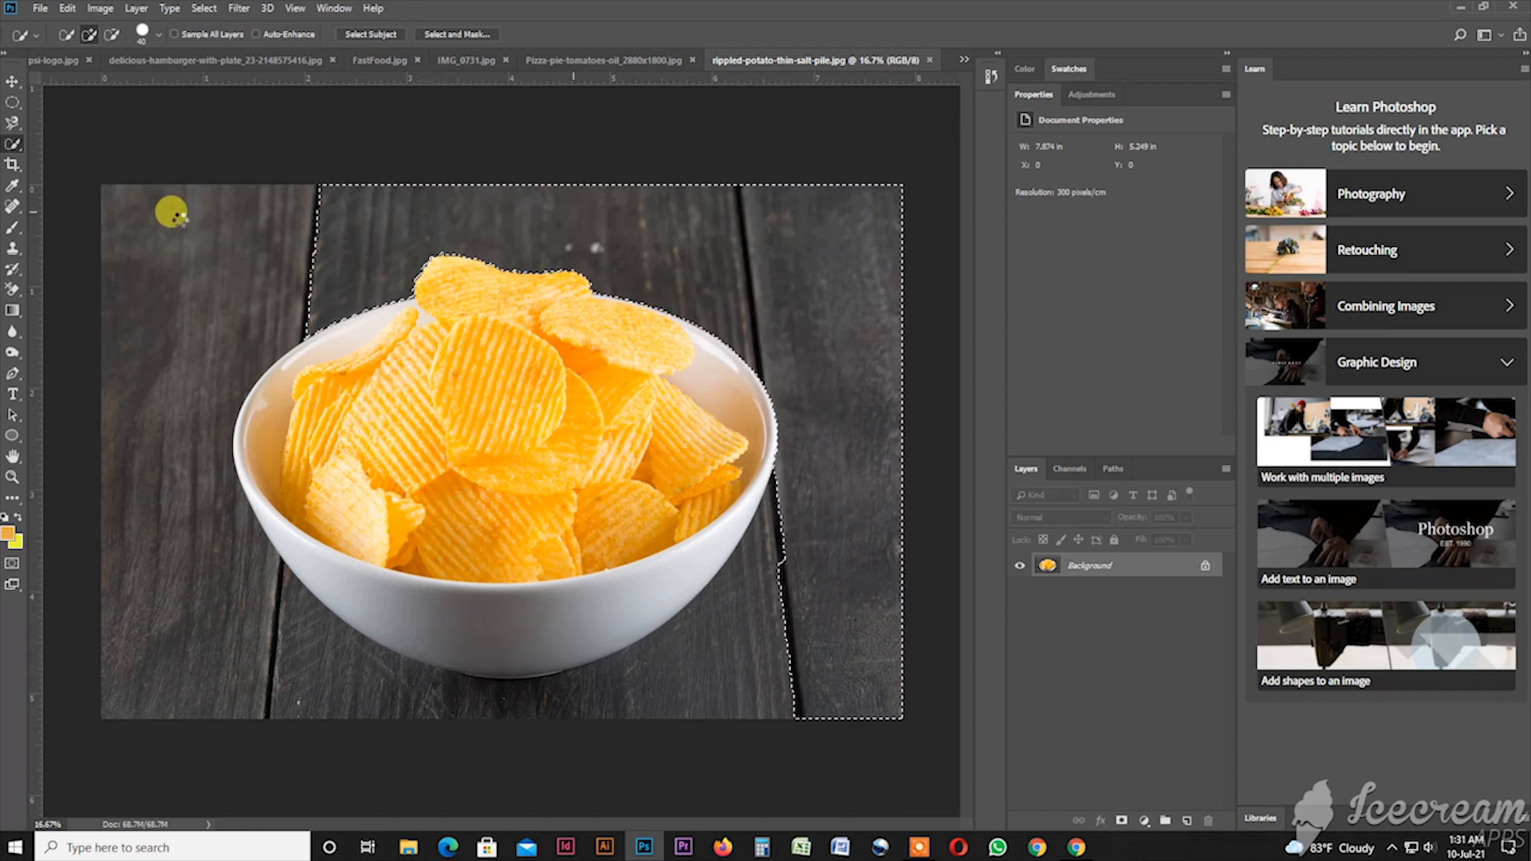
pyautogui.moveTo(157, 222)
pyautogui.mouseDown()
pyautogui.moveTo(177, 216)
pyautogui.moveTo(162, 335)
pyautogui.mouseUp()
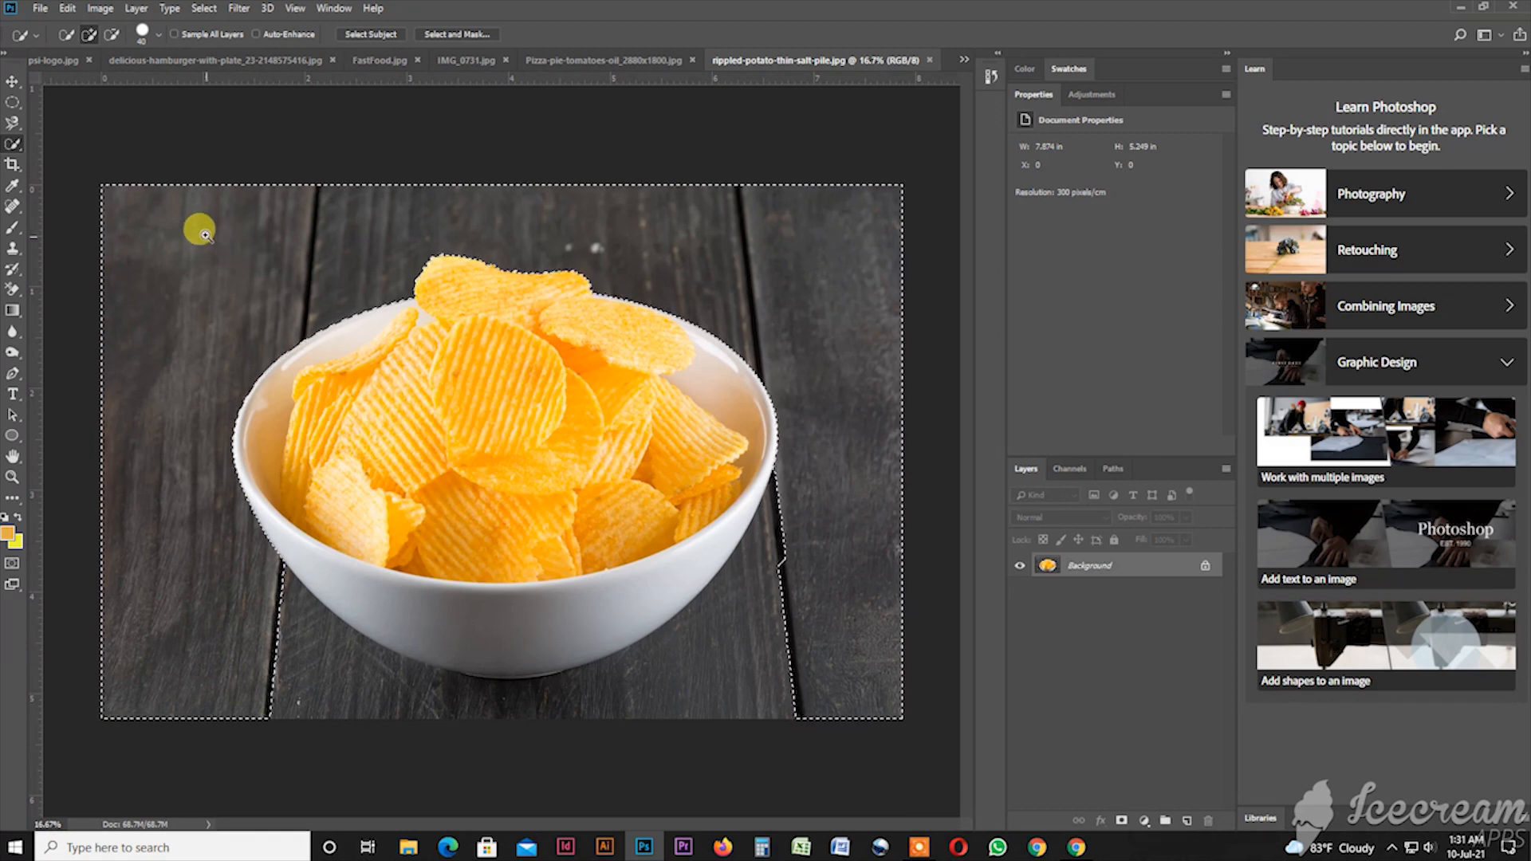
# Step: Set the Quick Selection brush size to 40 and add the wood beneath the bowl to the selection
pyautogui.scroll(5, 212, 235)
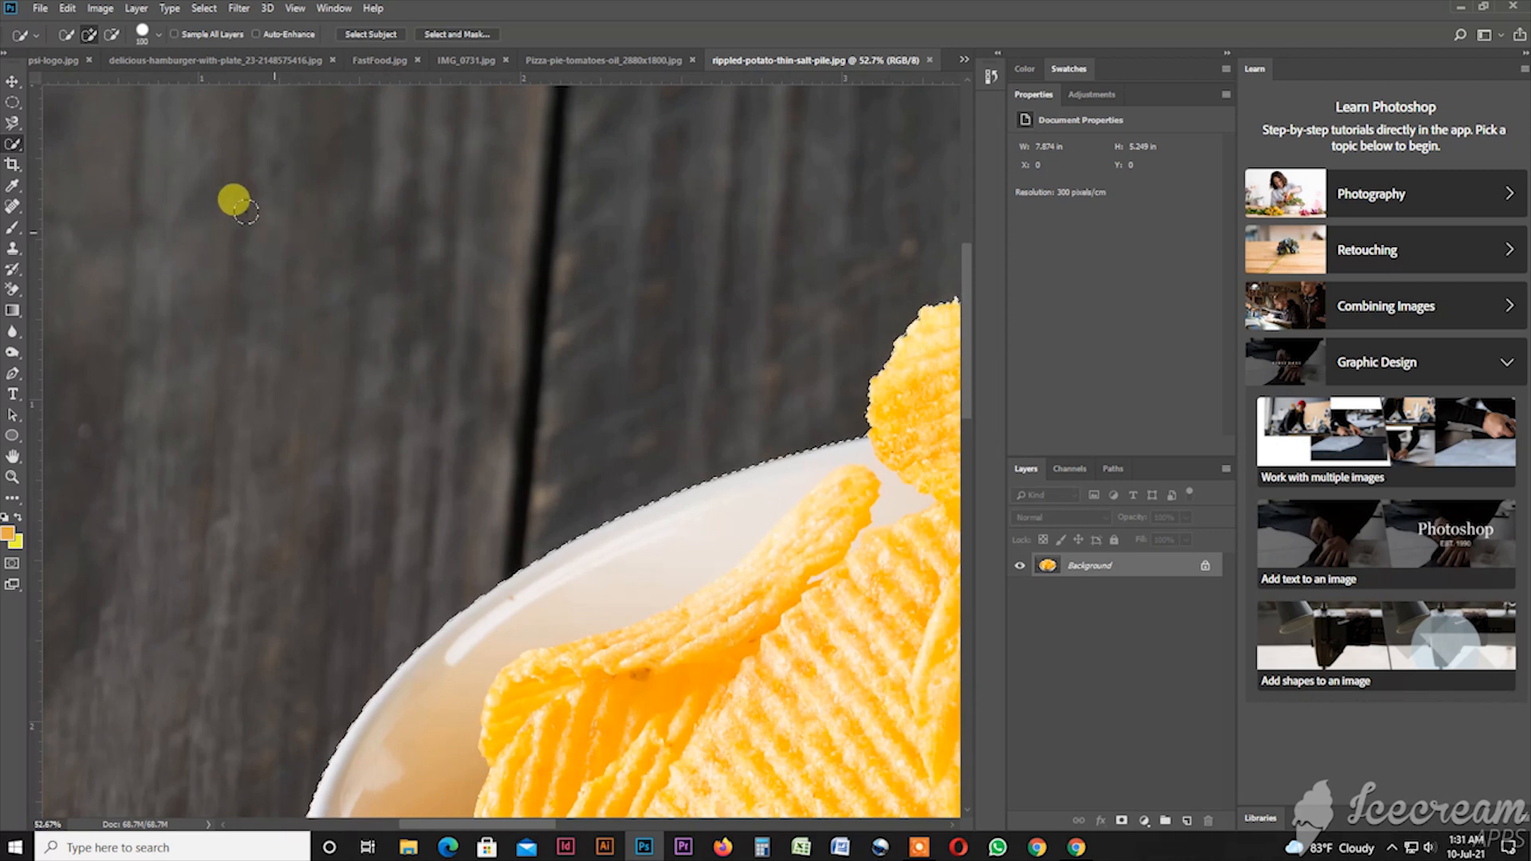
pyautogui.press('[')
pyautogui.press('[')
pyautogui.press('[')
pyautogui.press('[')
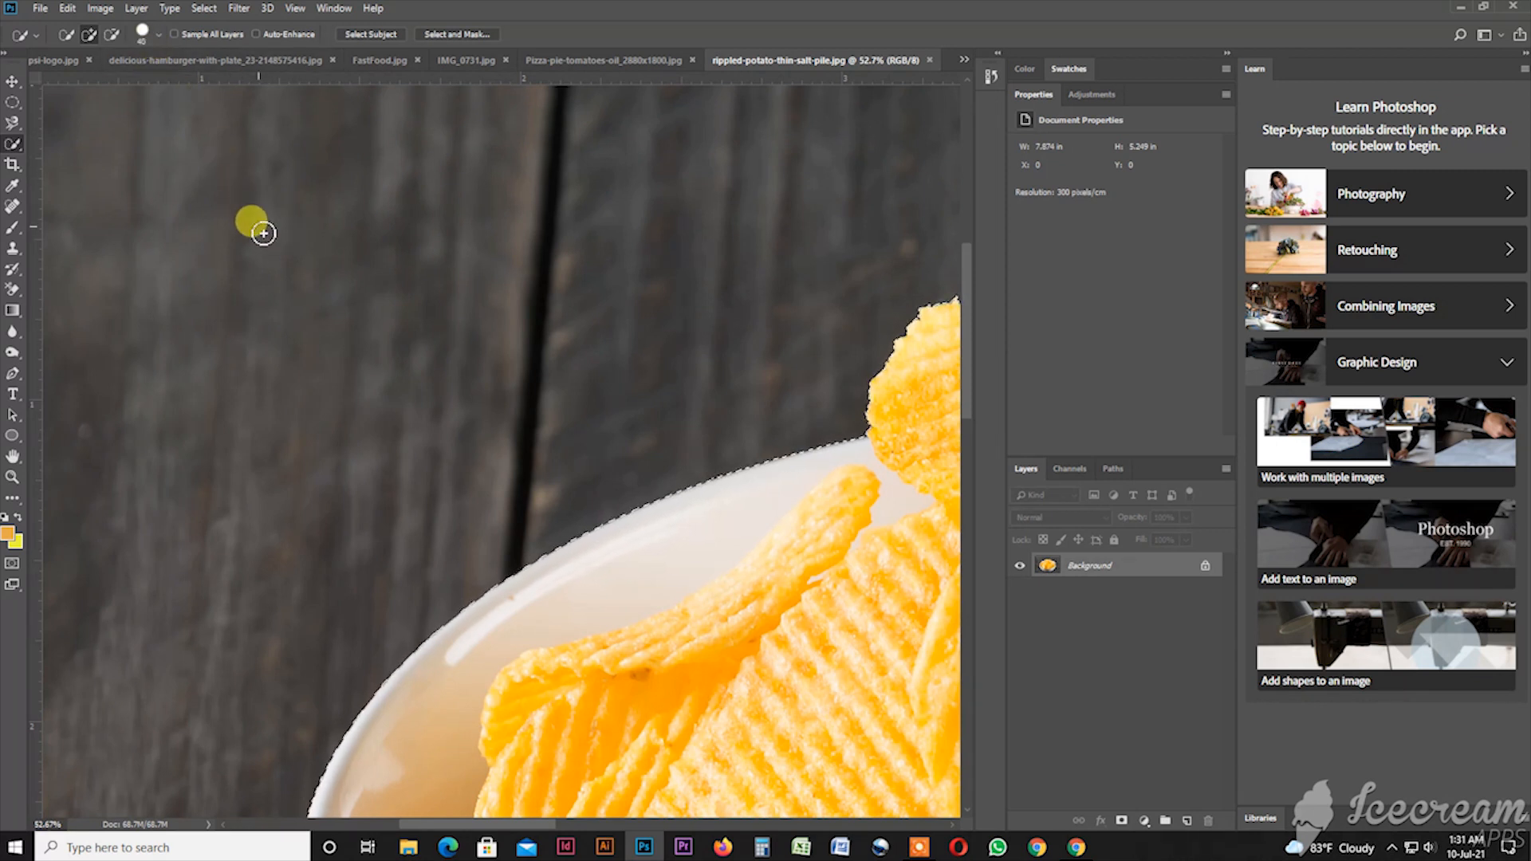
pyautogui.hotkey('ctrl', '-')
pyautogui.hotkey('ctrl', '-')
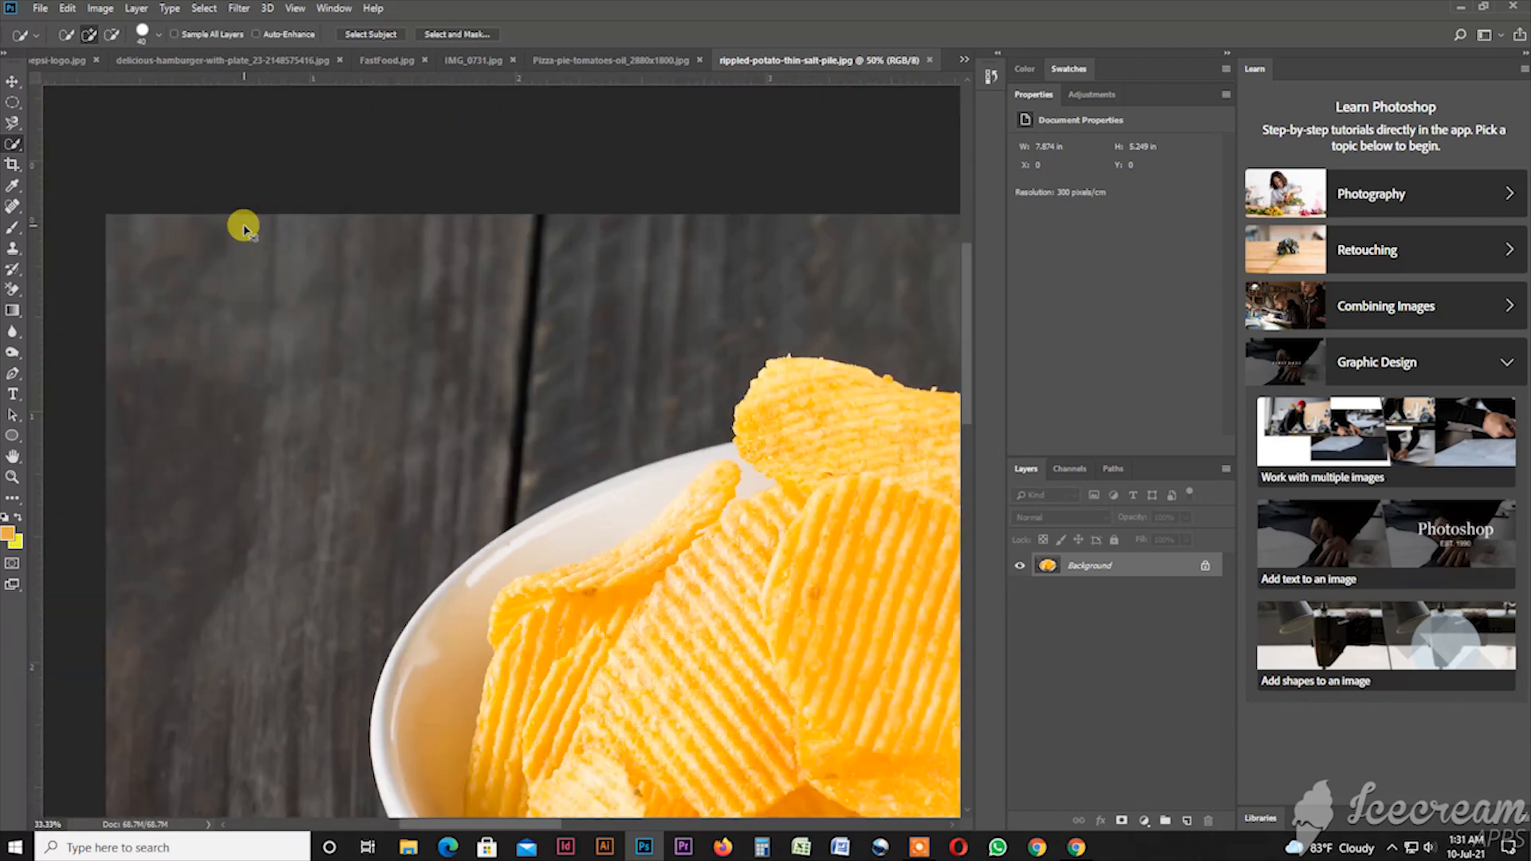
pyautogui.scroll(-8, 243, 226)
pyautogui.scroll(1, 432, 643)
pyautogui.moveTo(336, 640)
pyautogui.mouseDown()
pyautogui.moveTo(356, 632)
pyautogui.moveTo(409, 662)
pyautogui.moveTo(687, 647)
pyautogui.mouseUp()
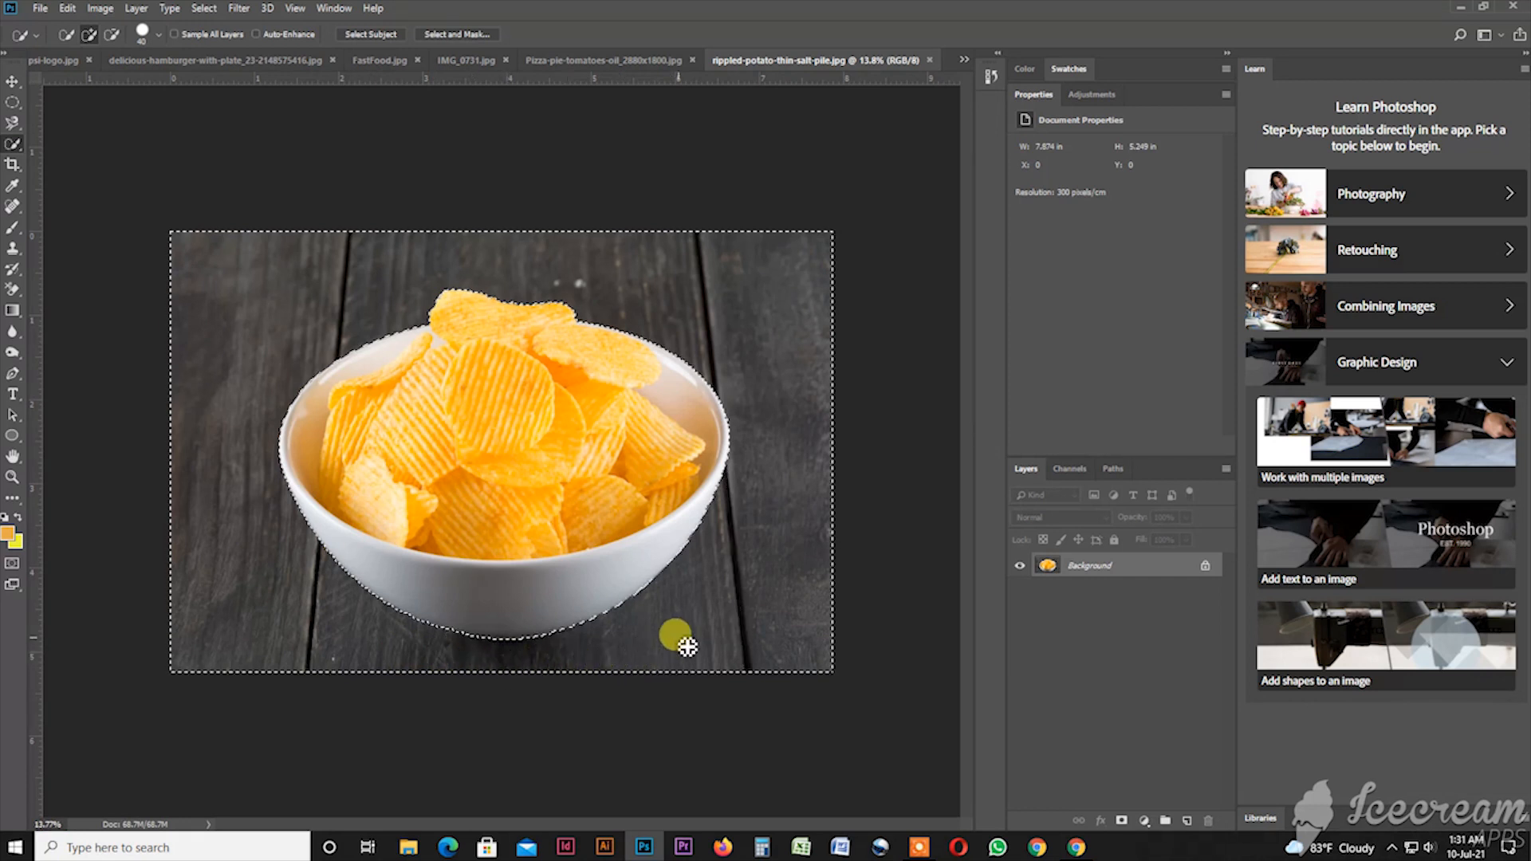
pyautogui.moveTo(618, 342); pyautogui.dragTo(649, 342)
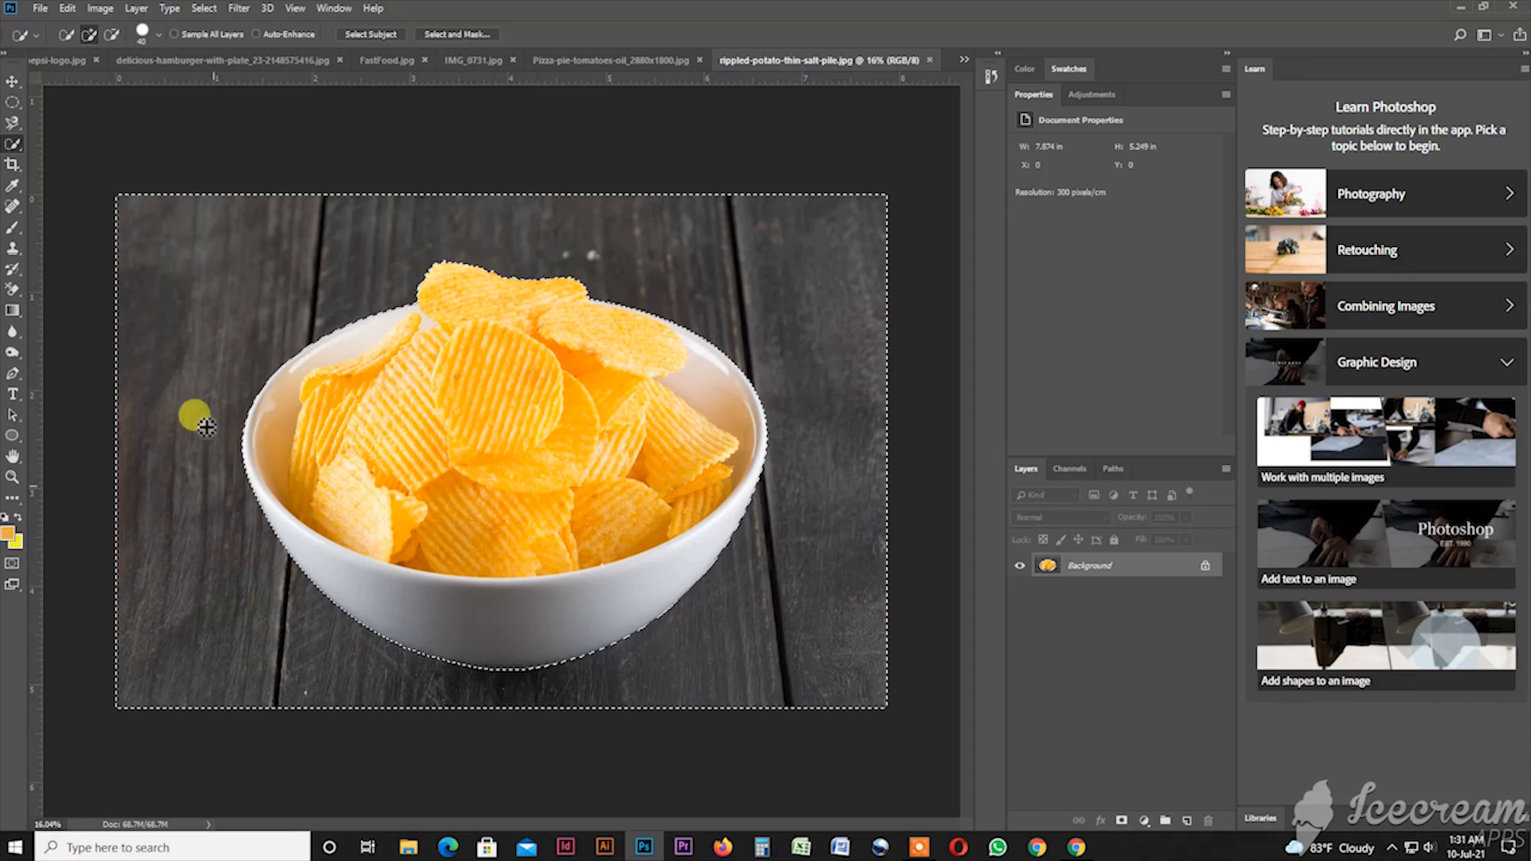
# Step: Convert the locked Background of the chips image into a normal layer named Layer 0
pyautogui.rightClick(14, 144)
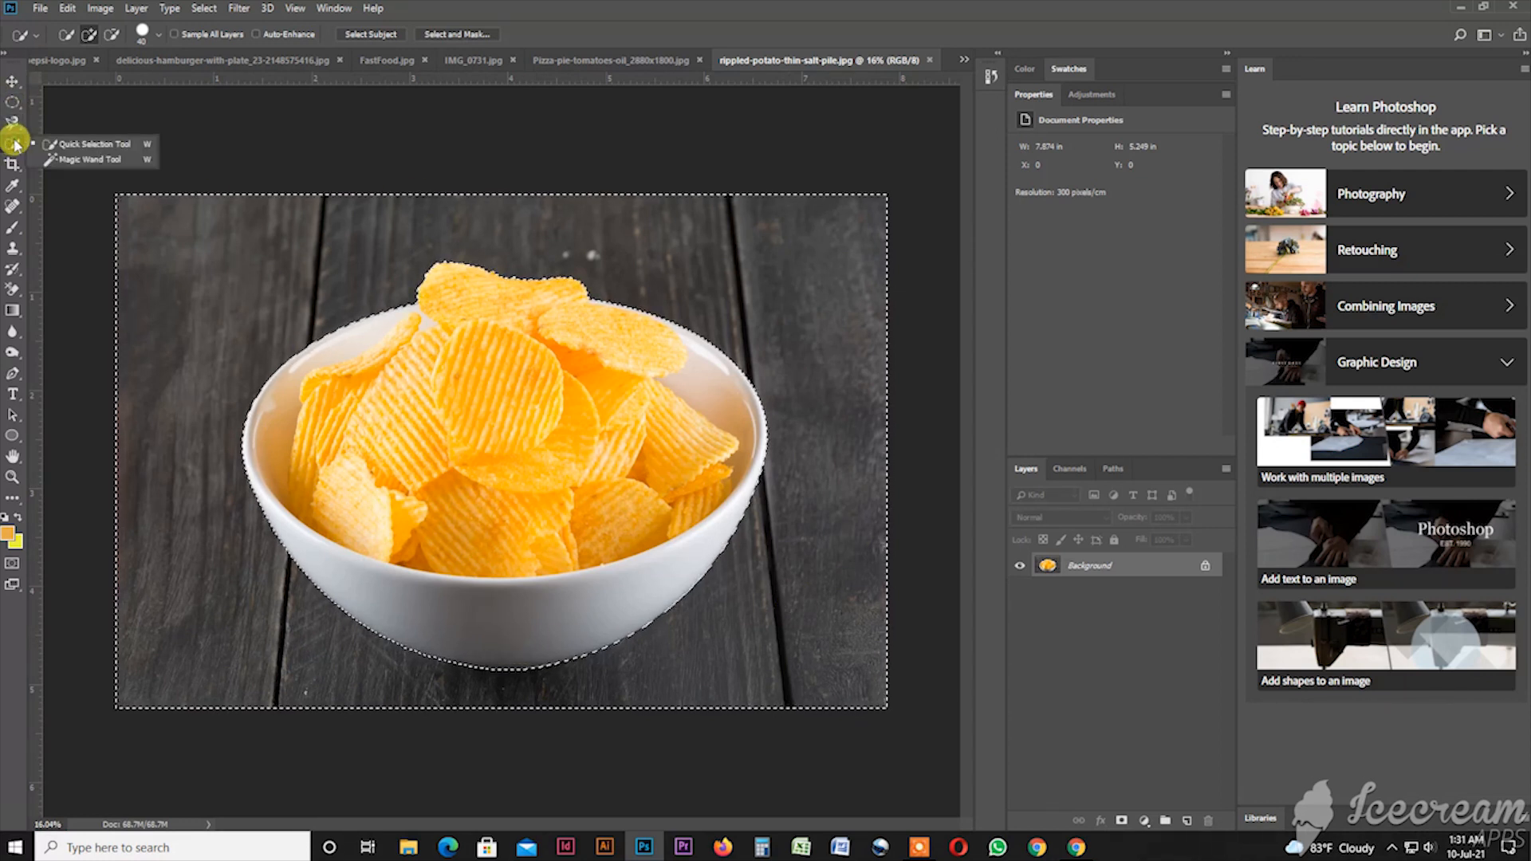
pyautogui.click(137, 146)
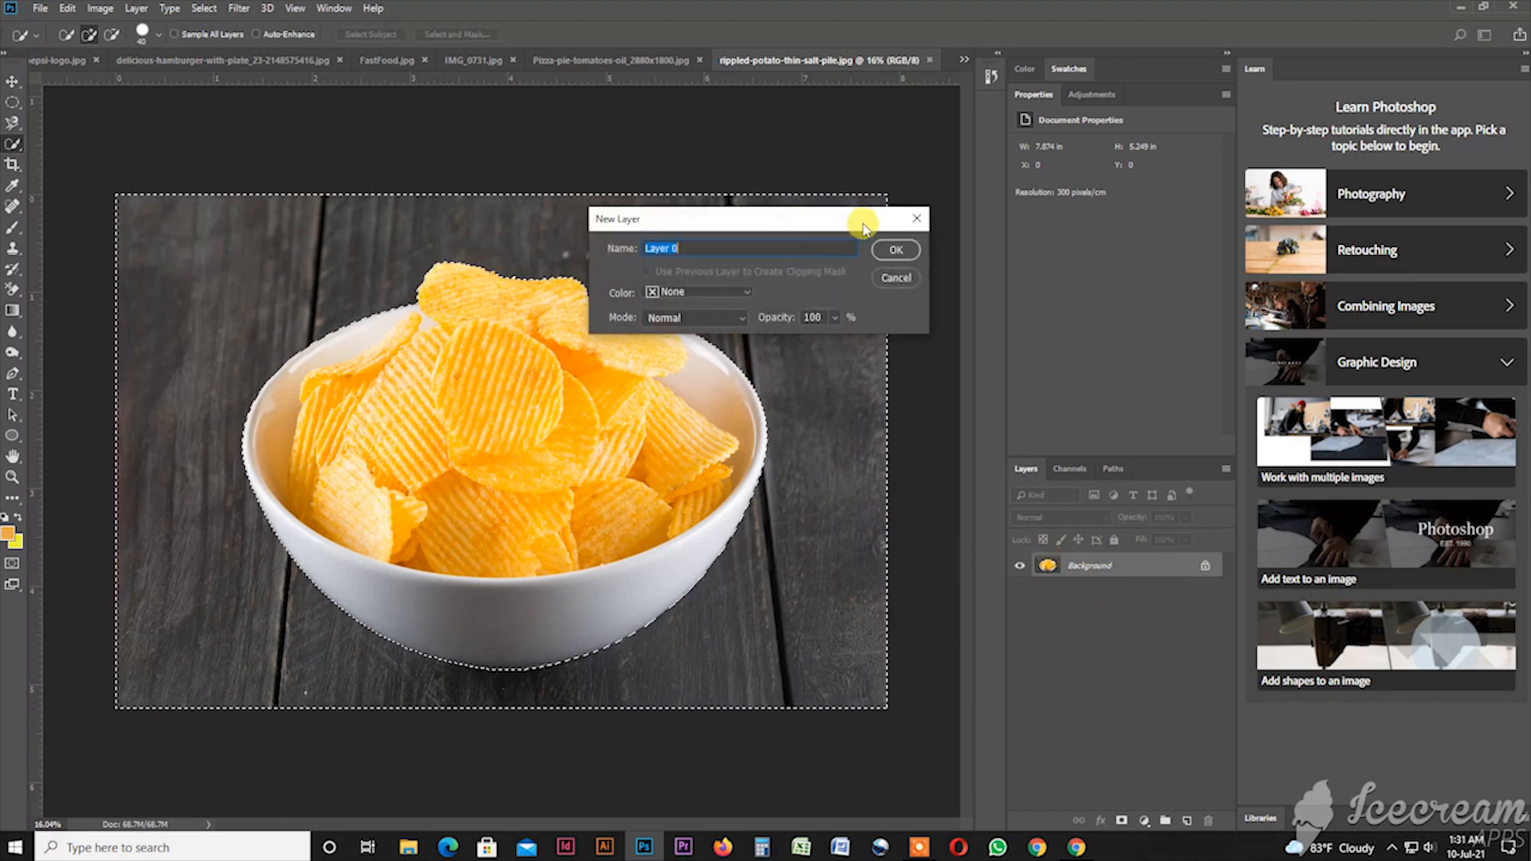
pyautogui.click(897, 249)
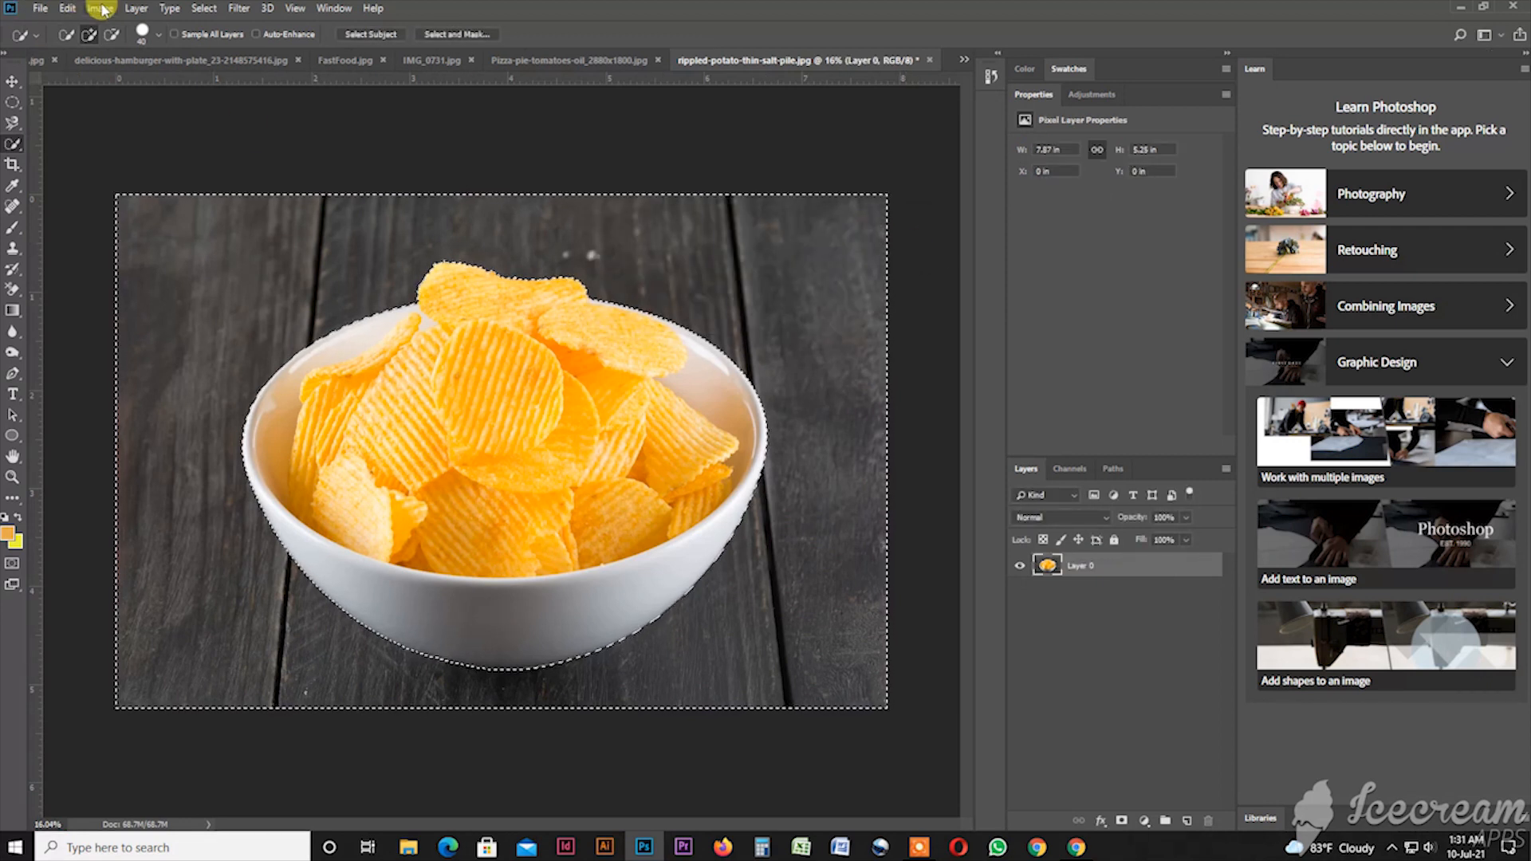
# Step: Feather the selection by 1 pixel, delete the wood background around the bowl, and deselect
pyautogui.click(201, 9)
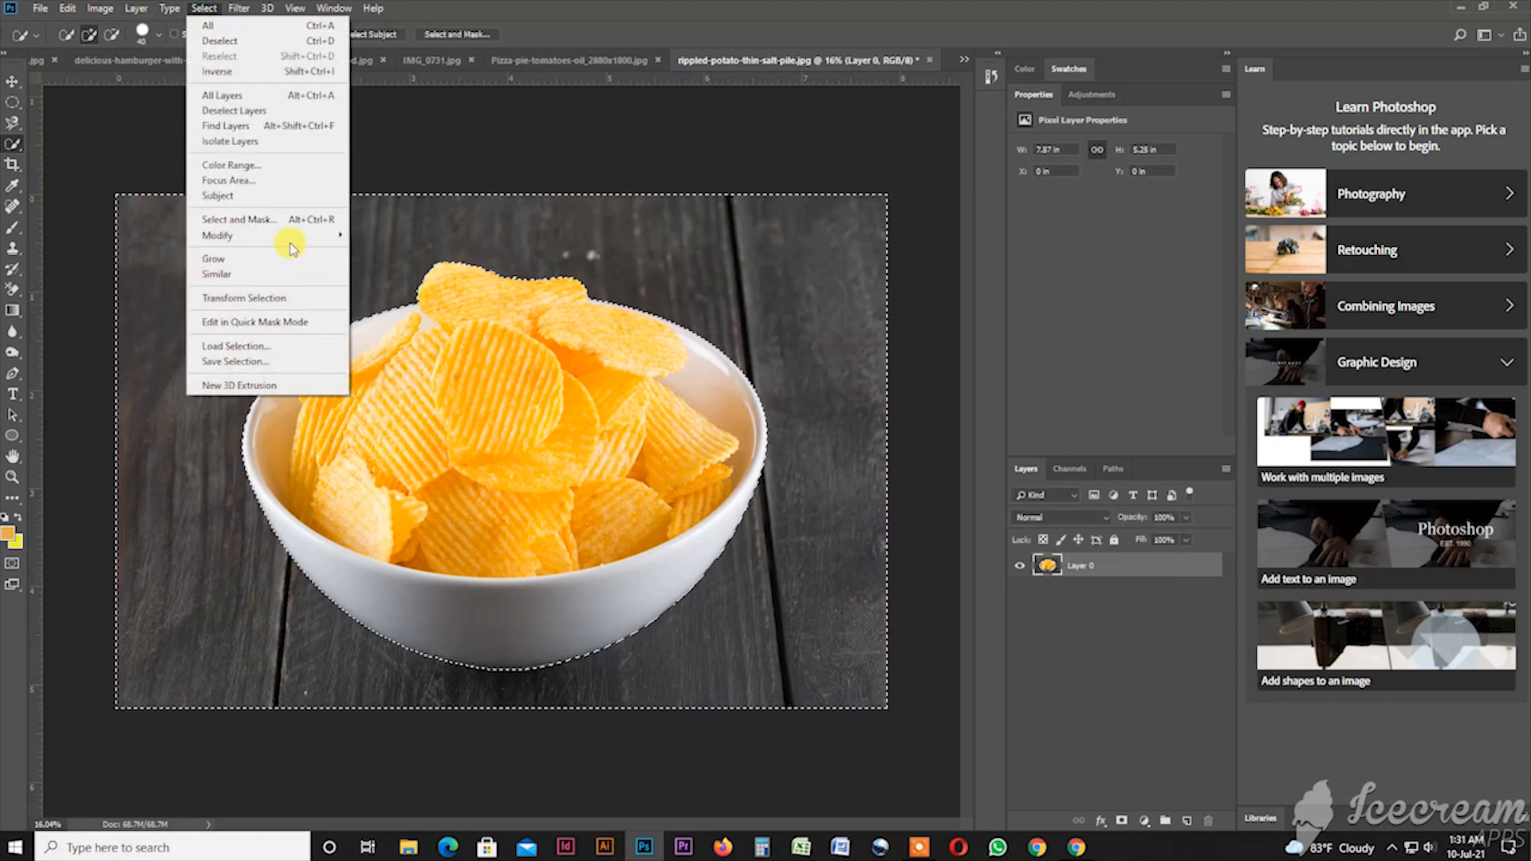
pyautogui.click(413, 301)
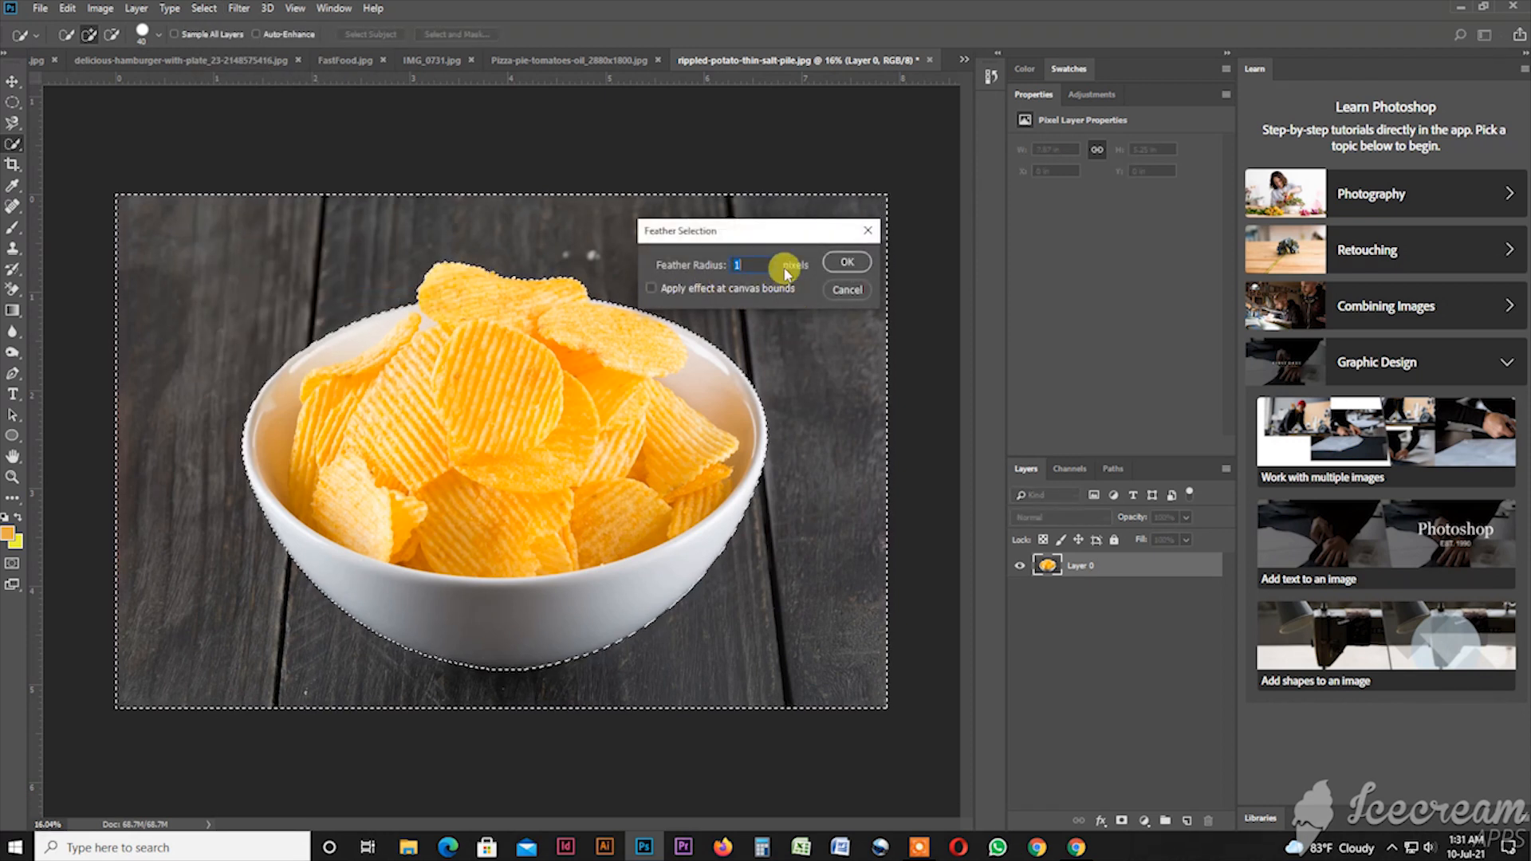
pyautogui.press('Return')
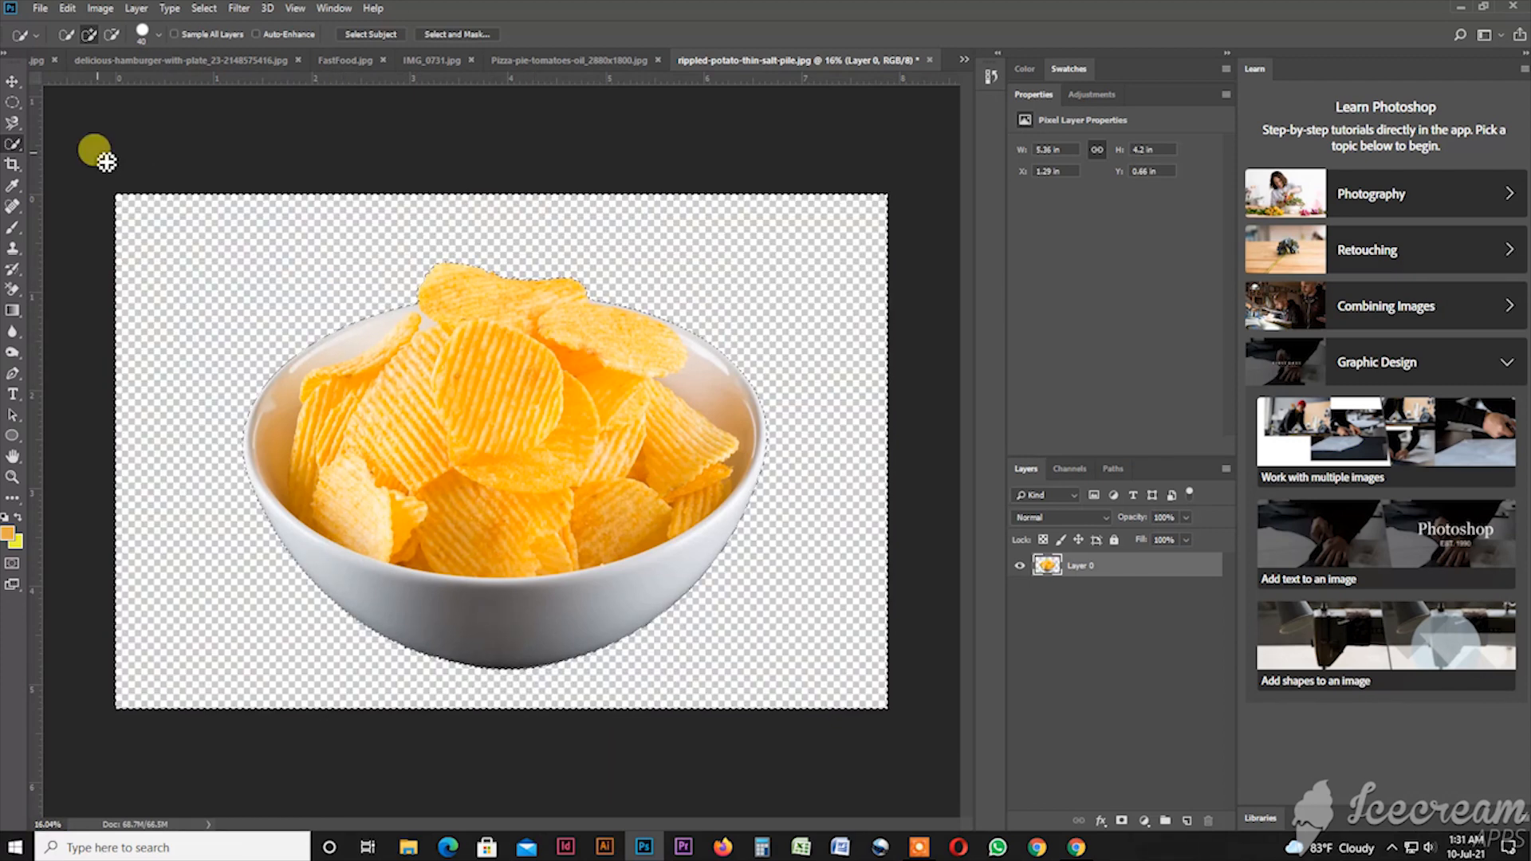
pyautogui.click(12, 80)
pyautogui.hotkey('ctrl', 'd')
# Step: Add a new layer filled with black and place it beneath the chip bowl layer
pyautogui.click(1188, 821)
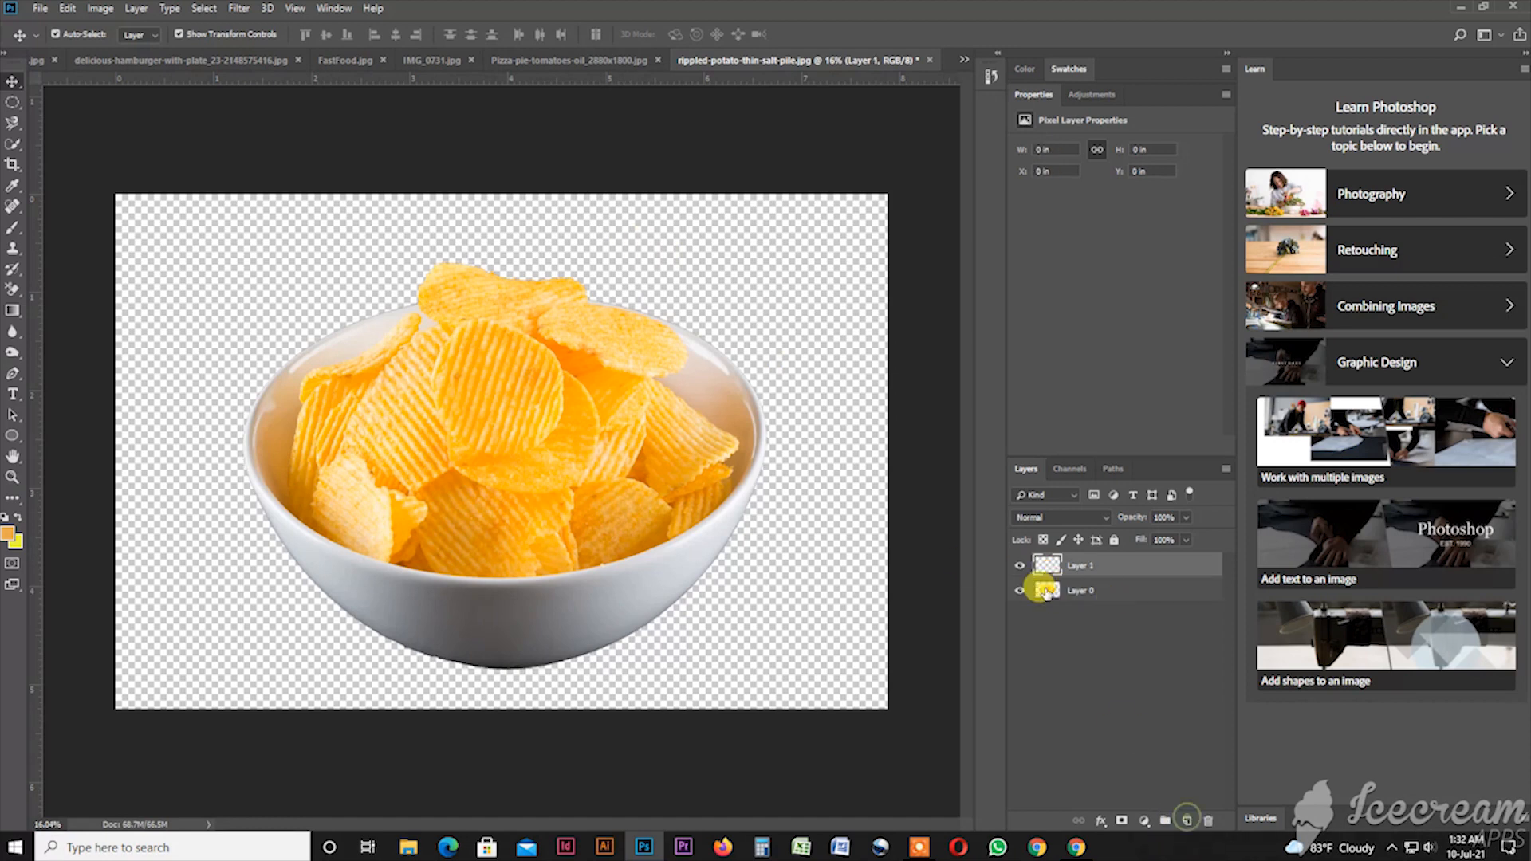
pyautogui.click(7, 532)
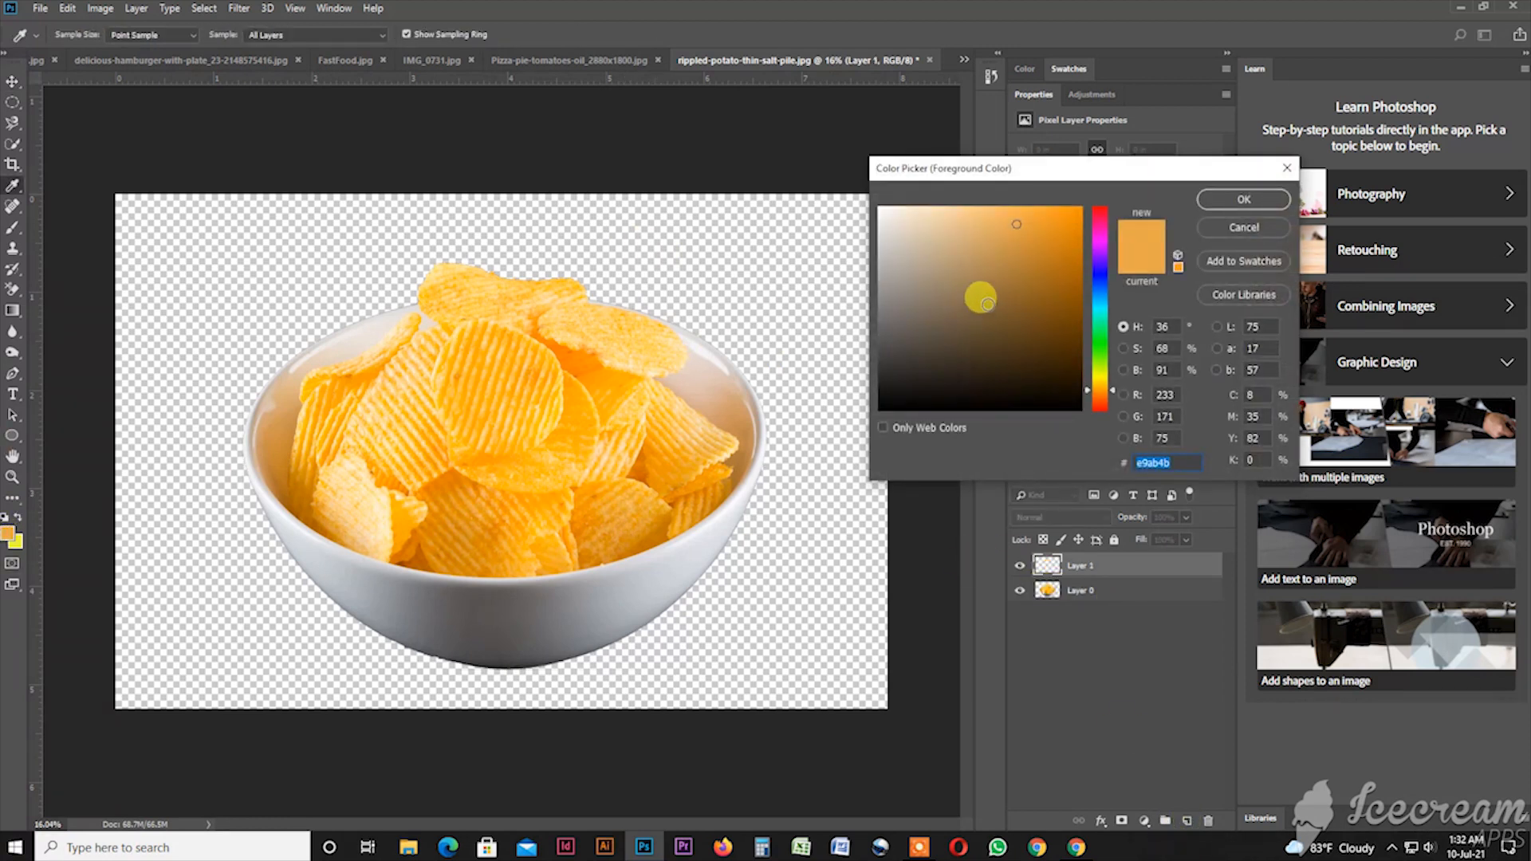
pyautogui.click(1045, 409)
pyautogui.click(1240, 200)
pyautogui.press('v')
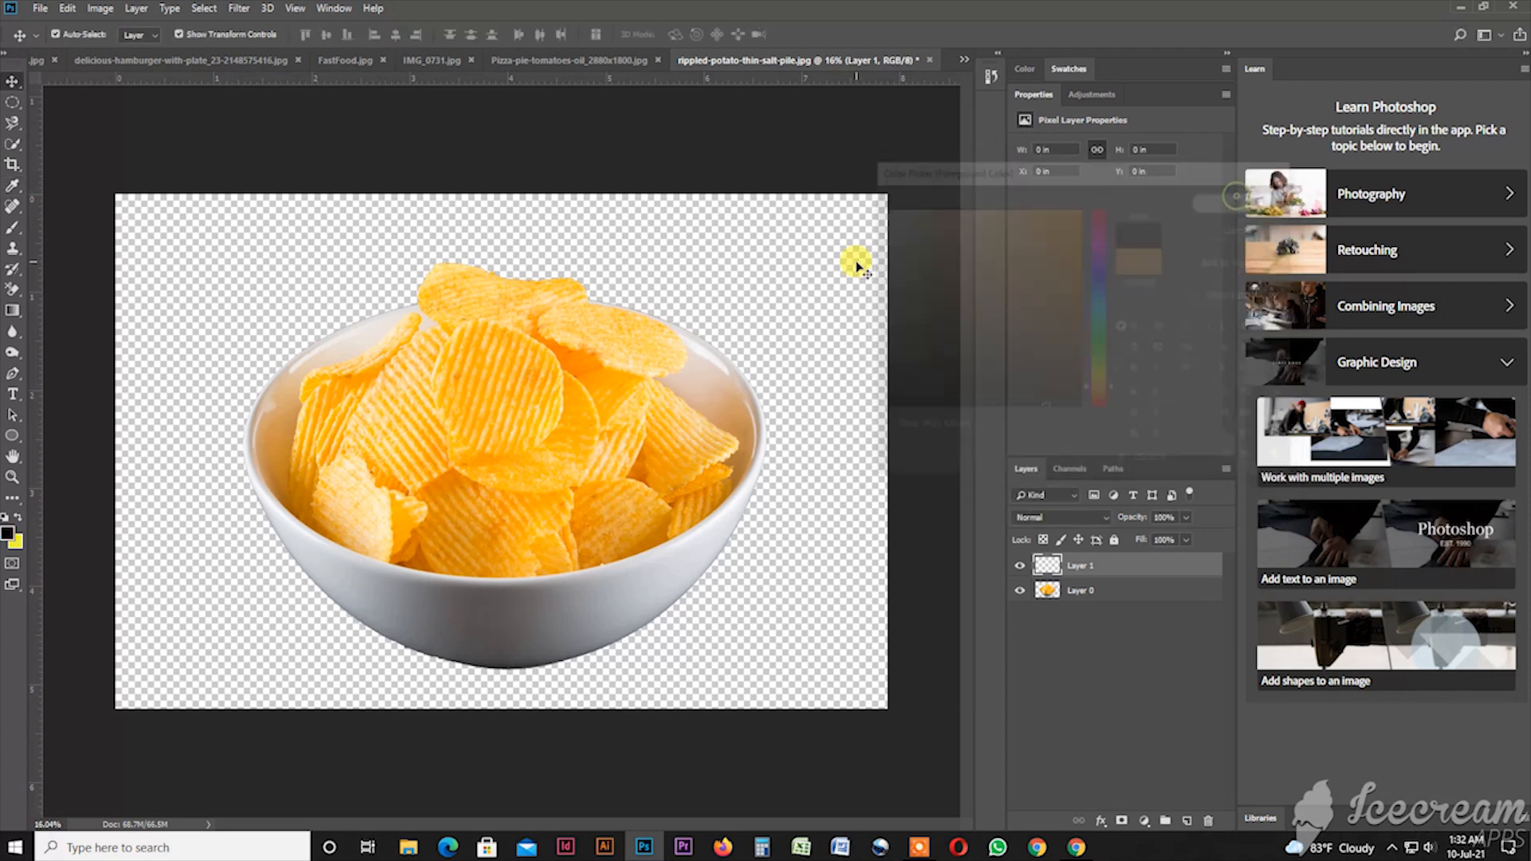
pyautogui.hotkey('alt', 'BackSpace')
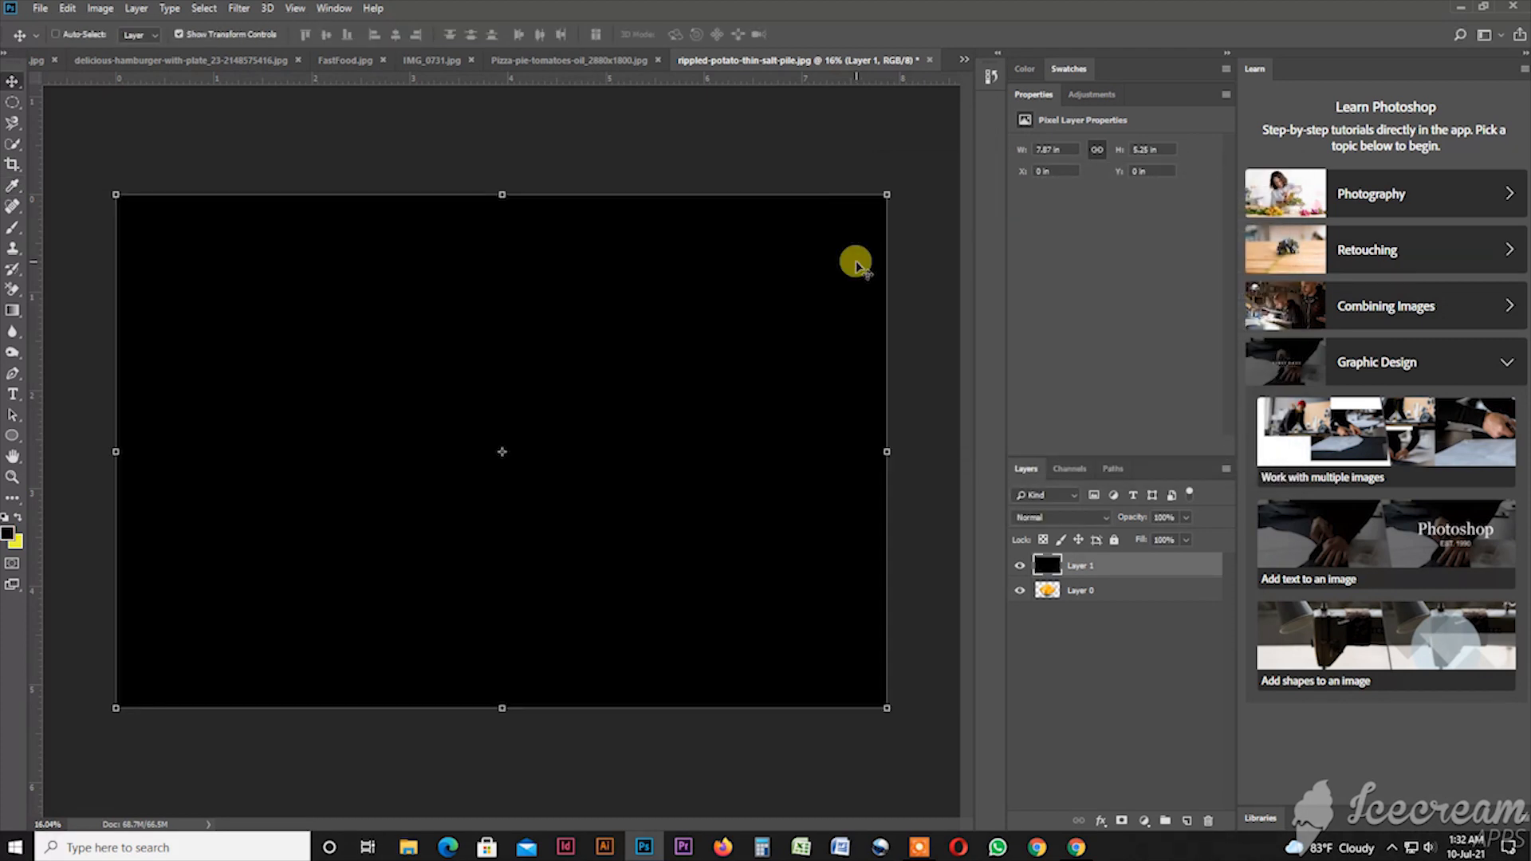
pyautogui.hotkey('ctrl', '[')
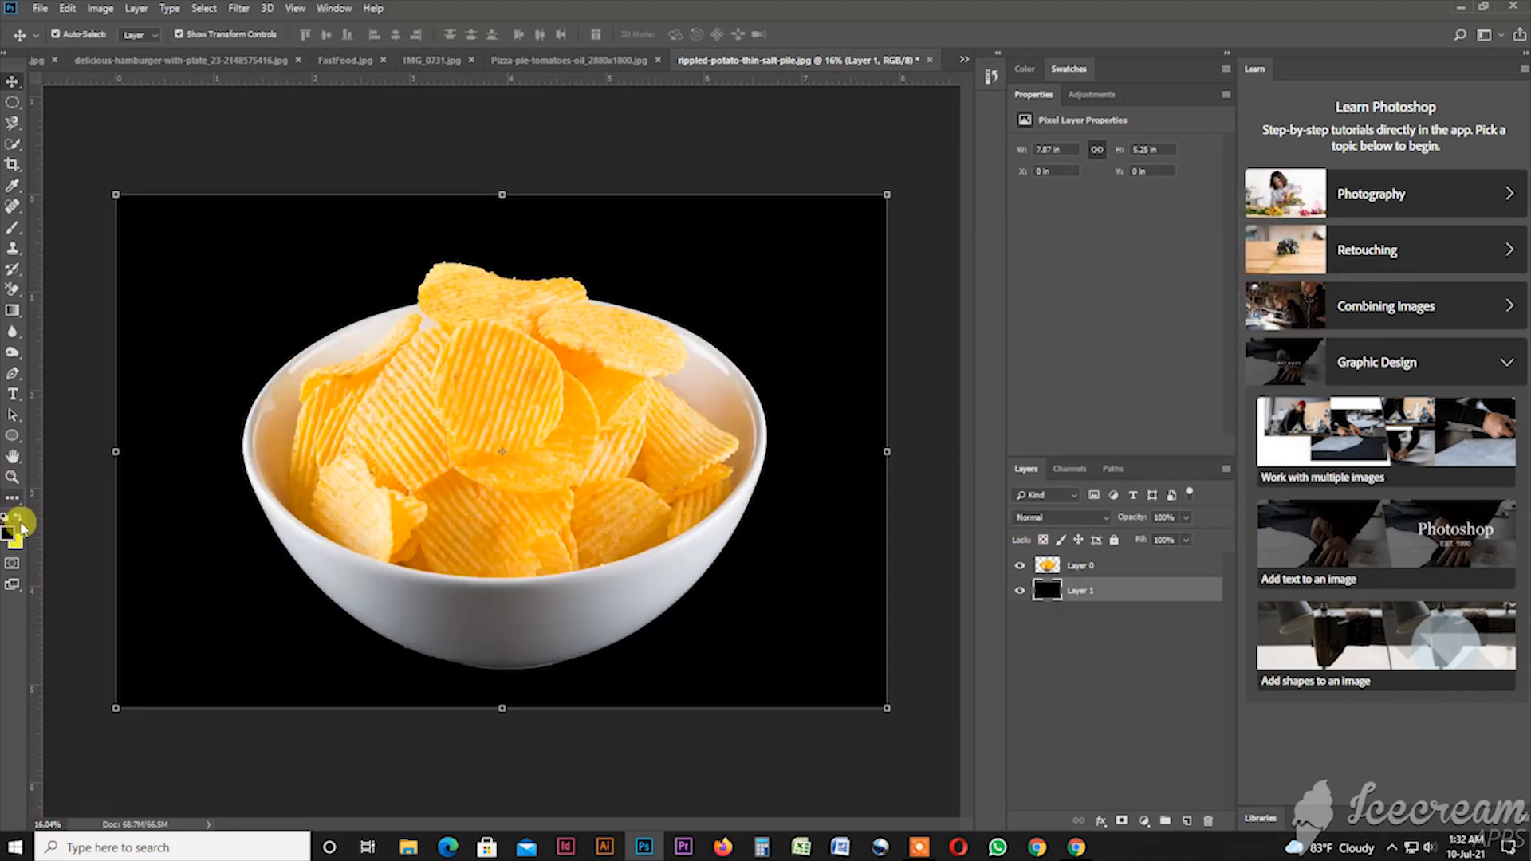
# Step: Change the foreground color to purple and refill the backdrop layer behind the bowl with it
pyautogui.click(17, 527)
pyautogui.click(1036, 254)
pyautogui.moveTo(1098, 364); pyautogui.dragTo(1101, 264)
pyautogui.click(1051, 292)
pyautogui.click(1245, 201)
pyautogui.press('v')
pyautogui.hotkey('alt', 'BackSpace')
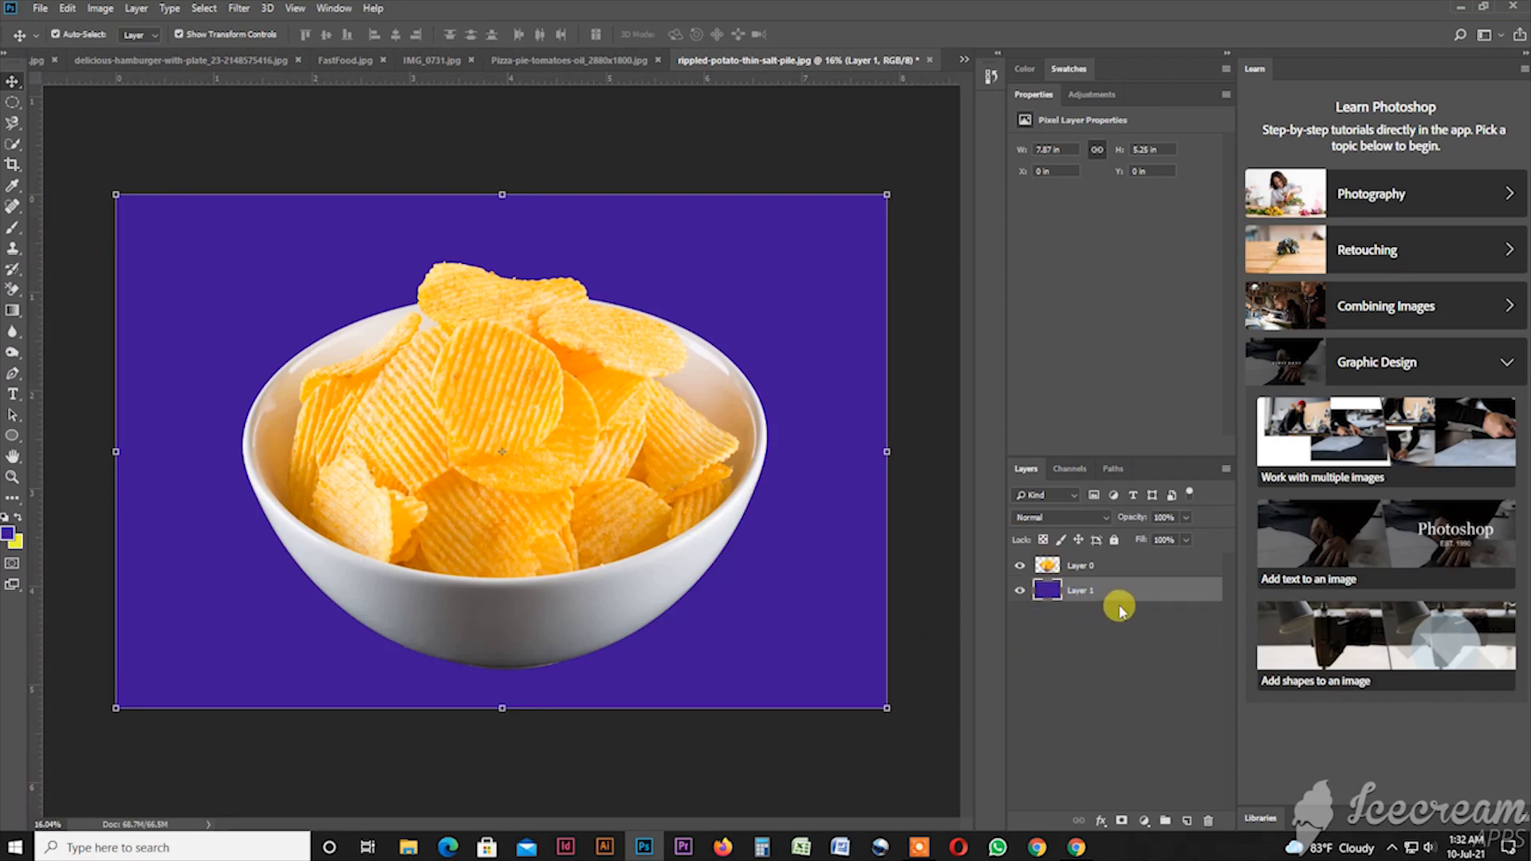
# Step: Delete the purple backdrop layer and save the transparent chip bowl as a PNG copy named rippled-potato-thin-salt-pile
pyautogui.moveTo(1121, 592); pyautogui.dragTo(1208, 822)
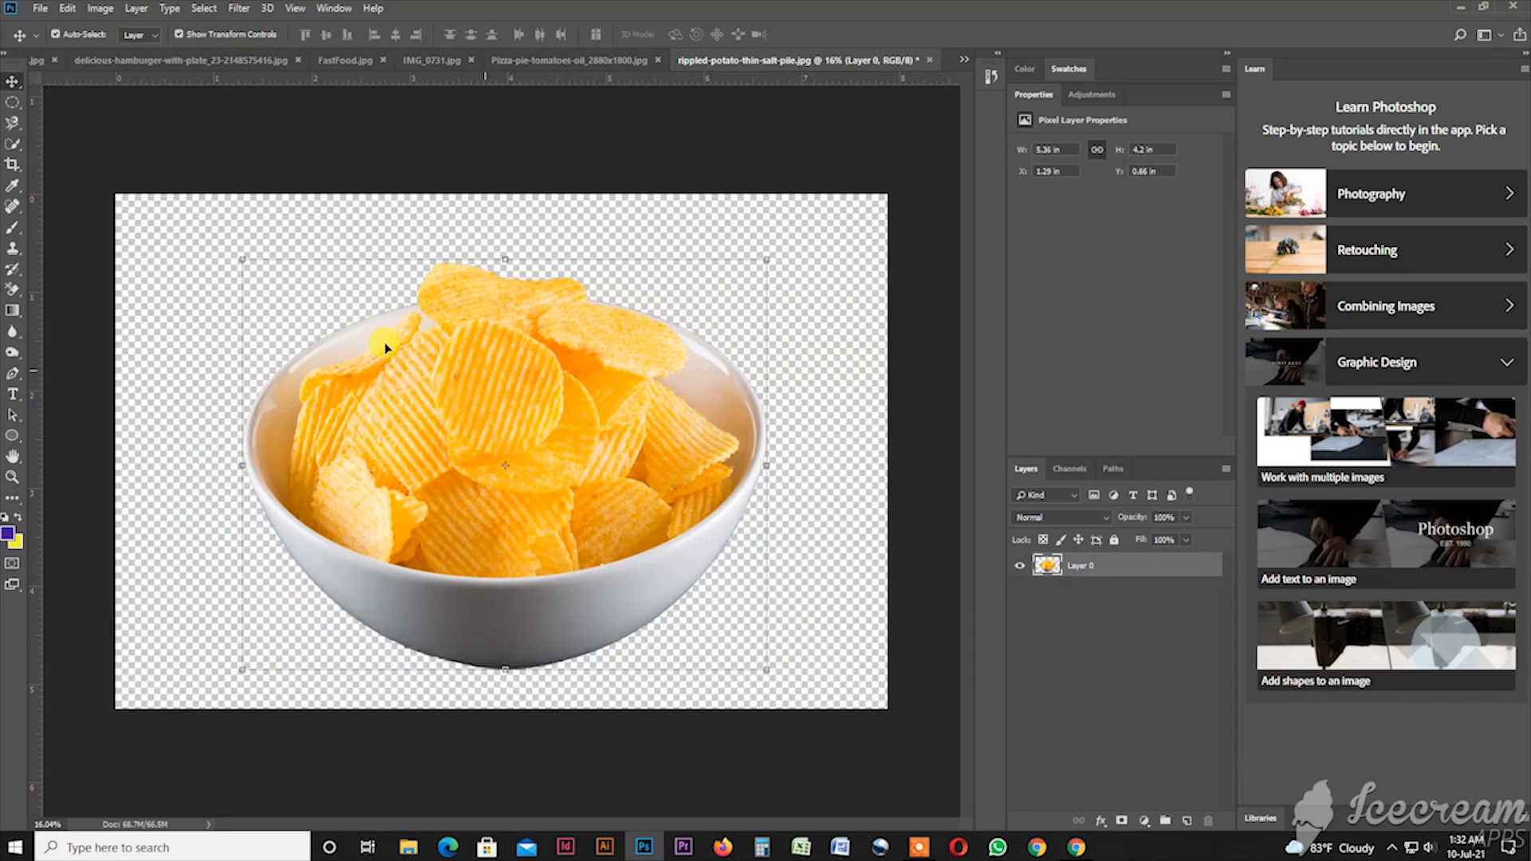
pyautogui.click(40, 8)
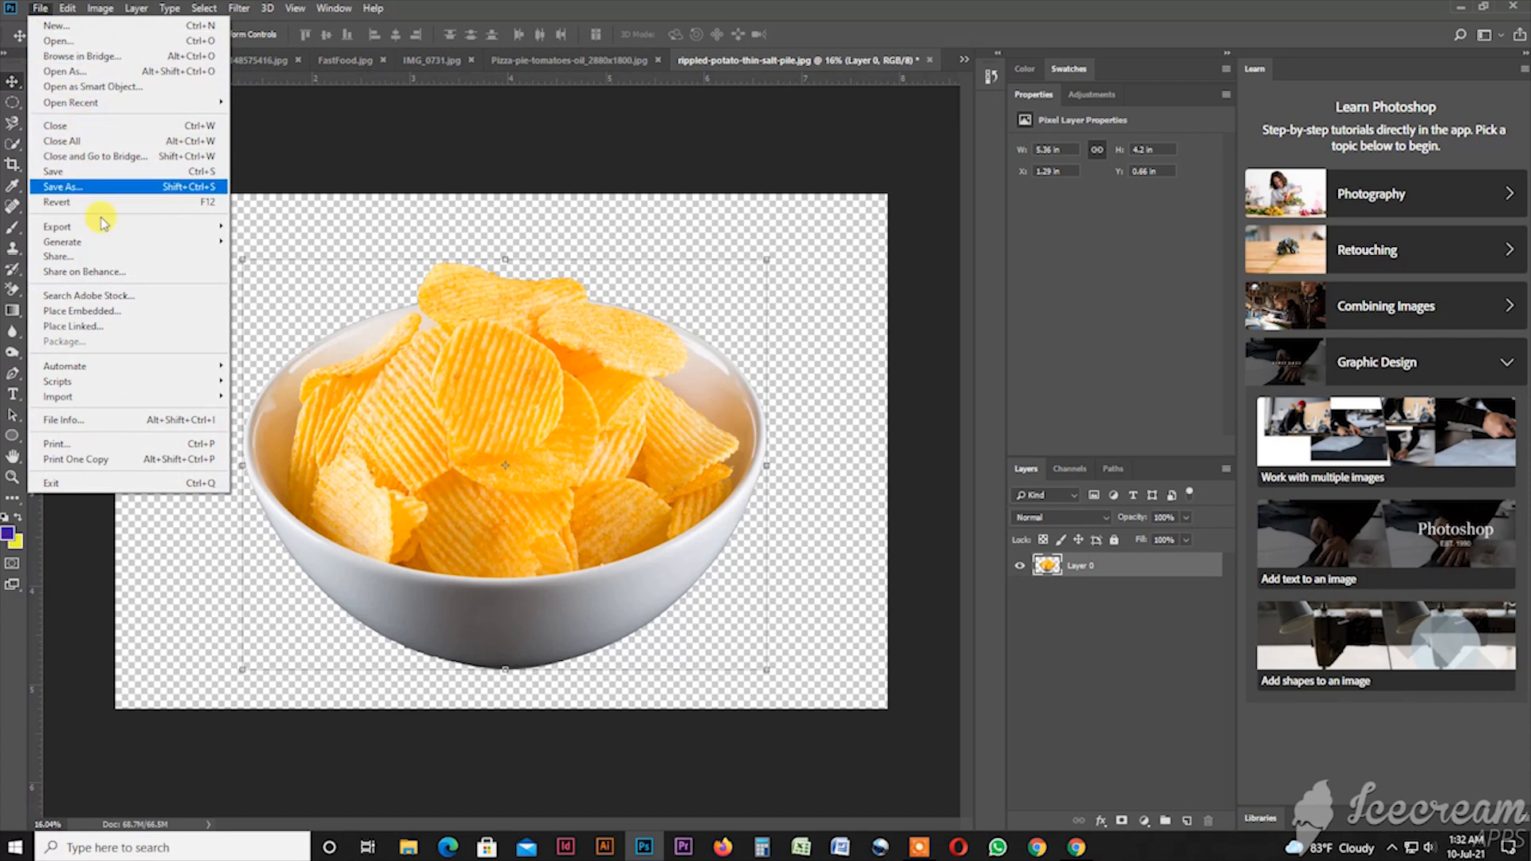
pyautogui.click(71, 187)
pyautogui.click(233, 664)
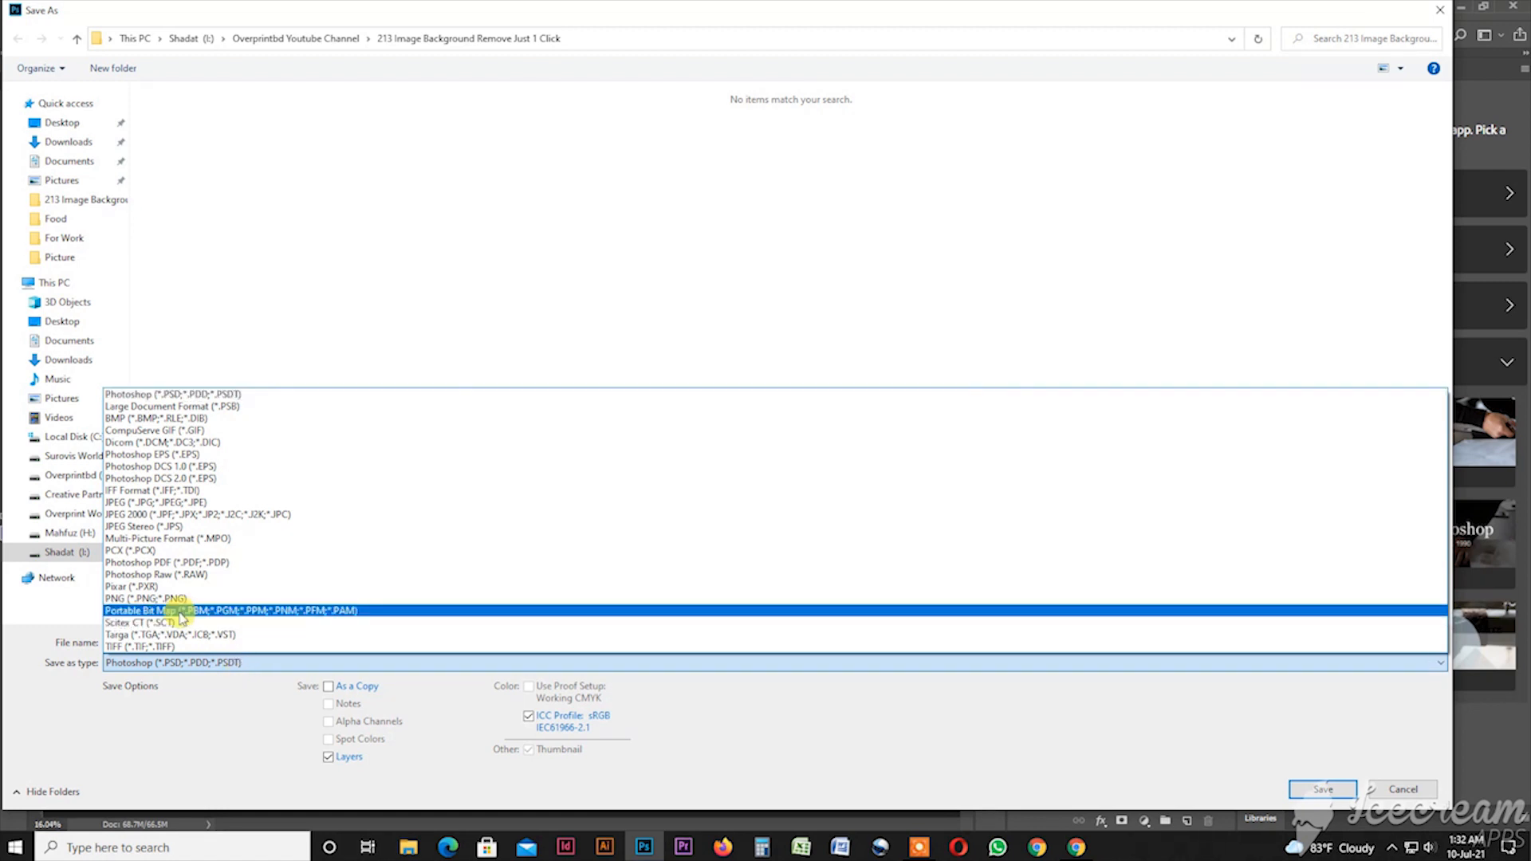
pyautogui.click(172, 598)
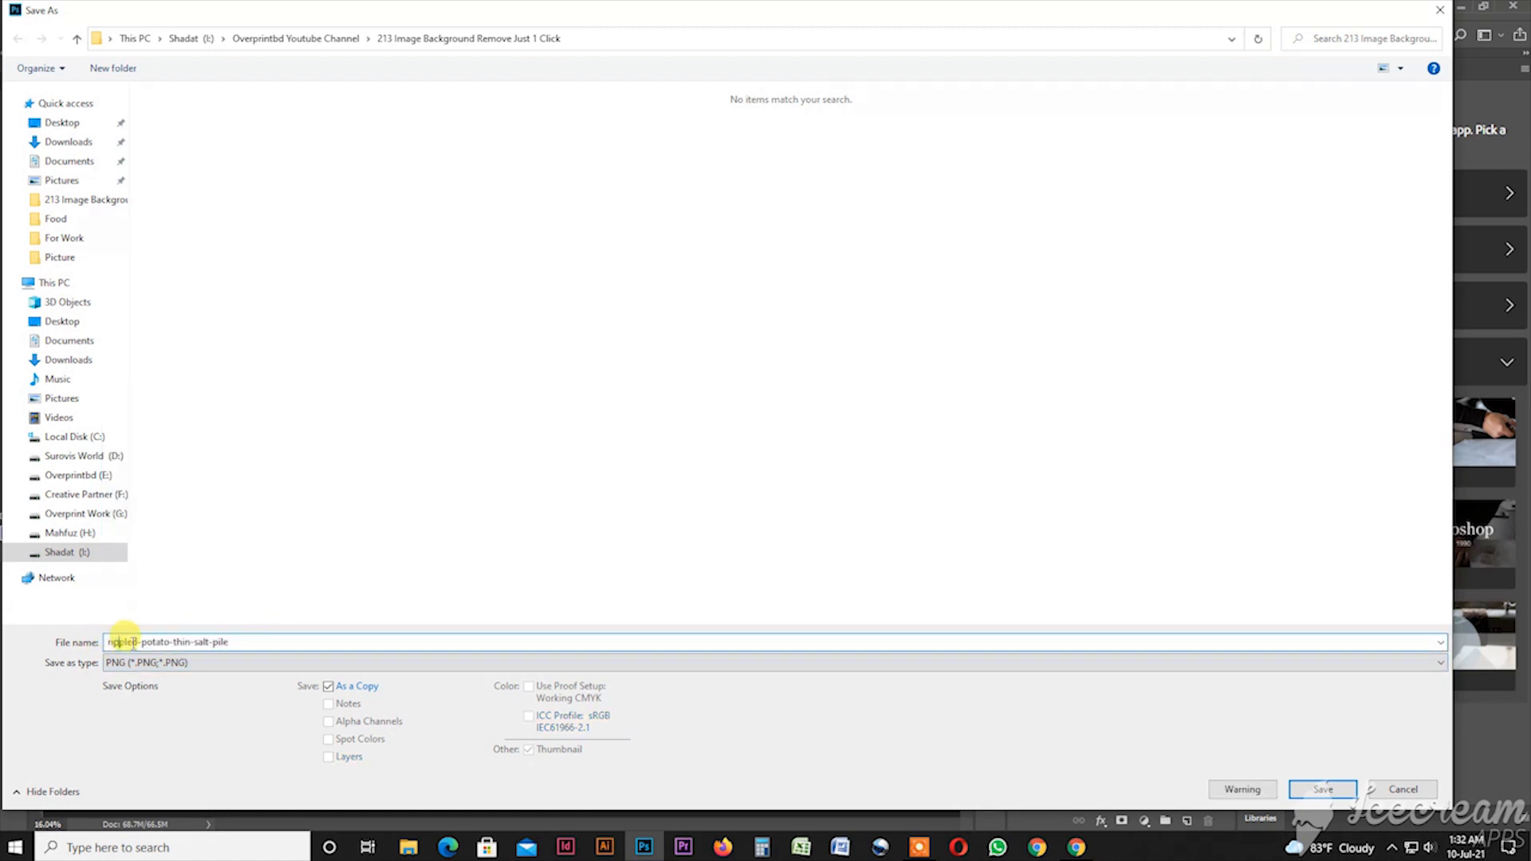
pyautogui.click(1329, 791)
pyautogui.click(868, 251)
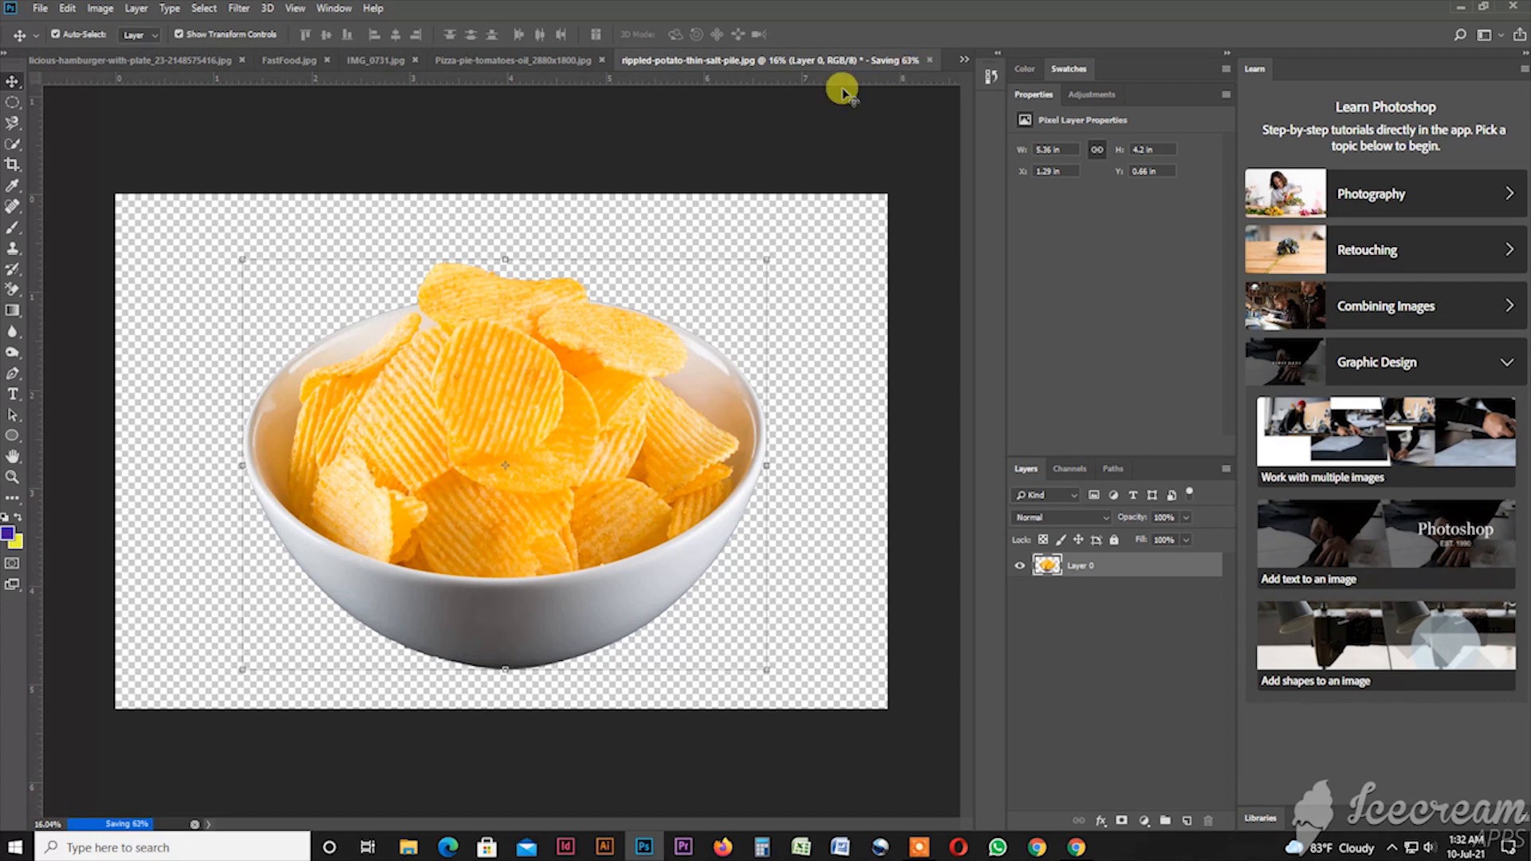
# Step: Close the rippled-potato-thin-salt-pile image without saving its changes
pyautogui.click(929, 61)
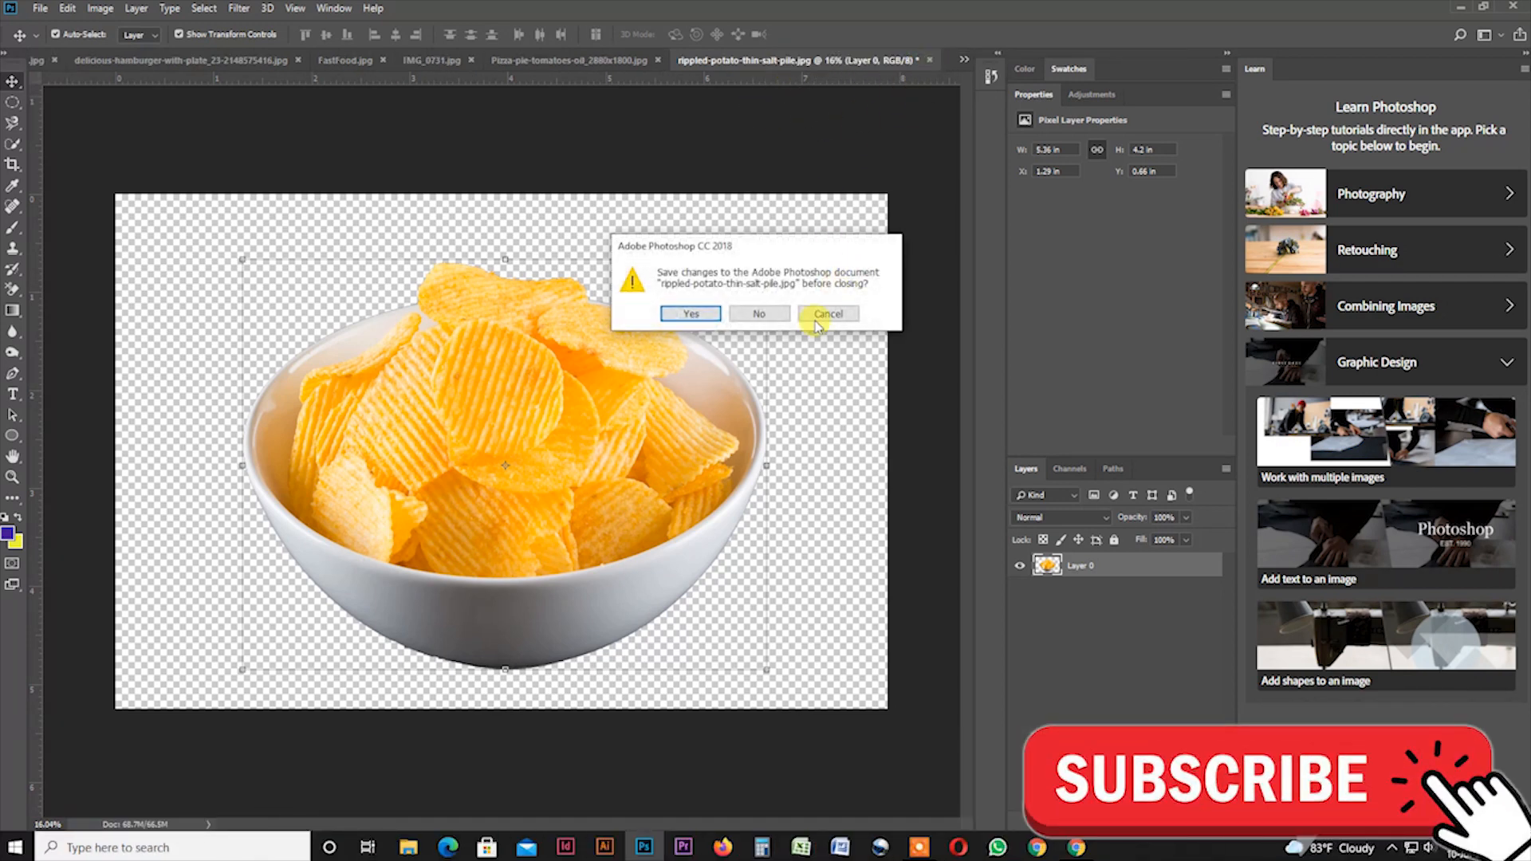
pyautogui.click(758, 316)
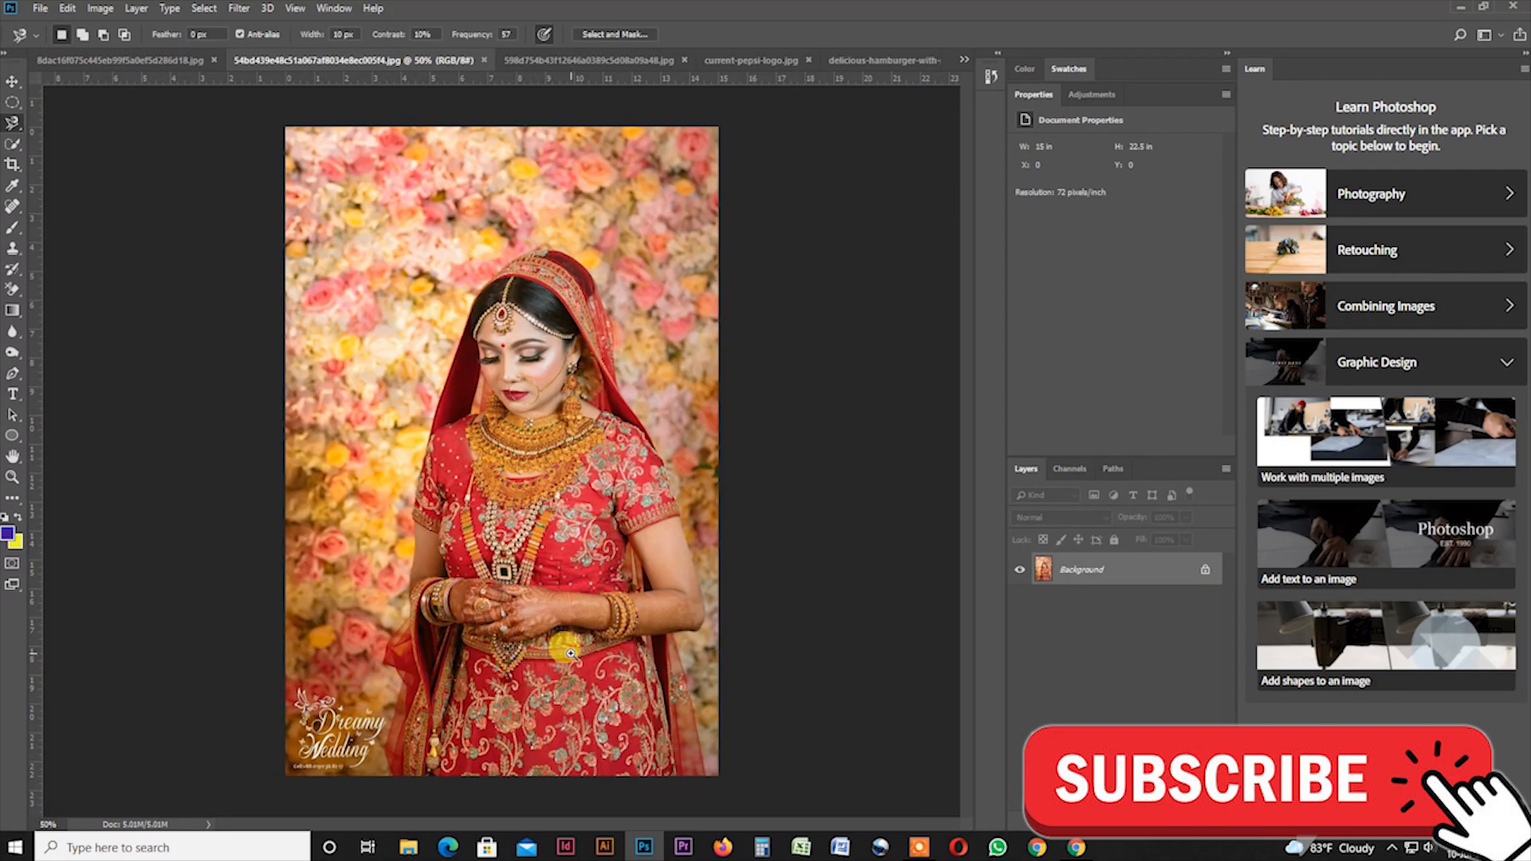
# Step: Trace the bride's outline from the skirt hem around the veil and arms with the Magnetic Lasso, and close it into a selection
pyautogui.keyDown('ctrl'); pyautogui.click(571, 653); pyautogui.keyUp('ctrl')
pyautogui.moveTo(491, 673); pyautogui.dragTo(575, 560)
pyautogui.moveTo(464, 568); pyautogui.dragTo(469, 606)
pyautogui.moveTo(12, 124); pyautogui.dragTo(122, 162)
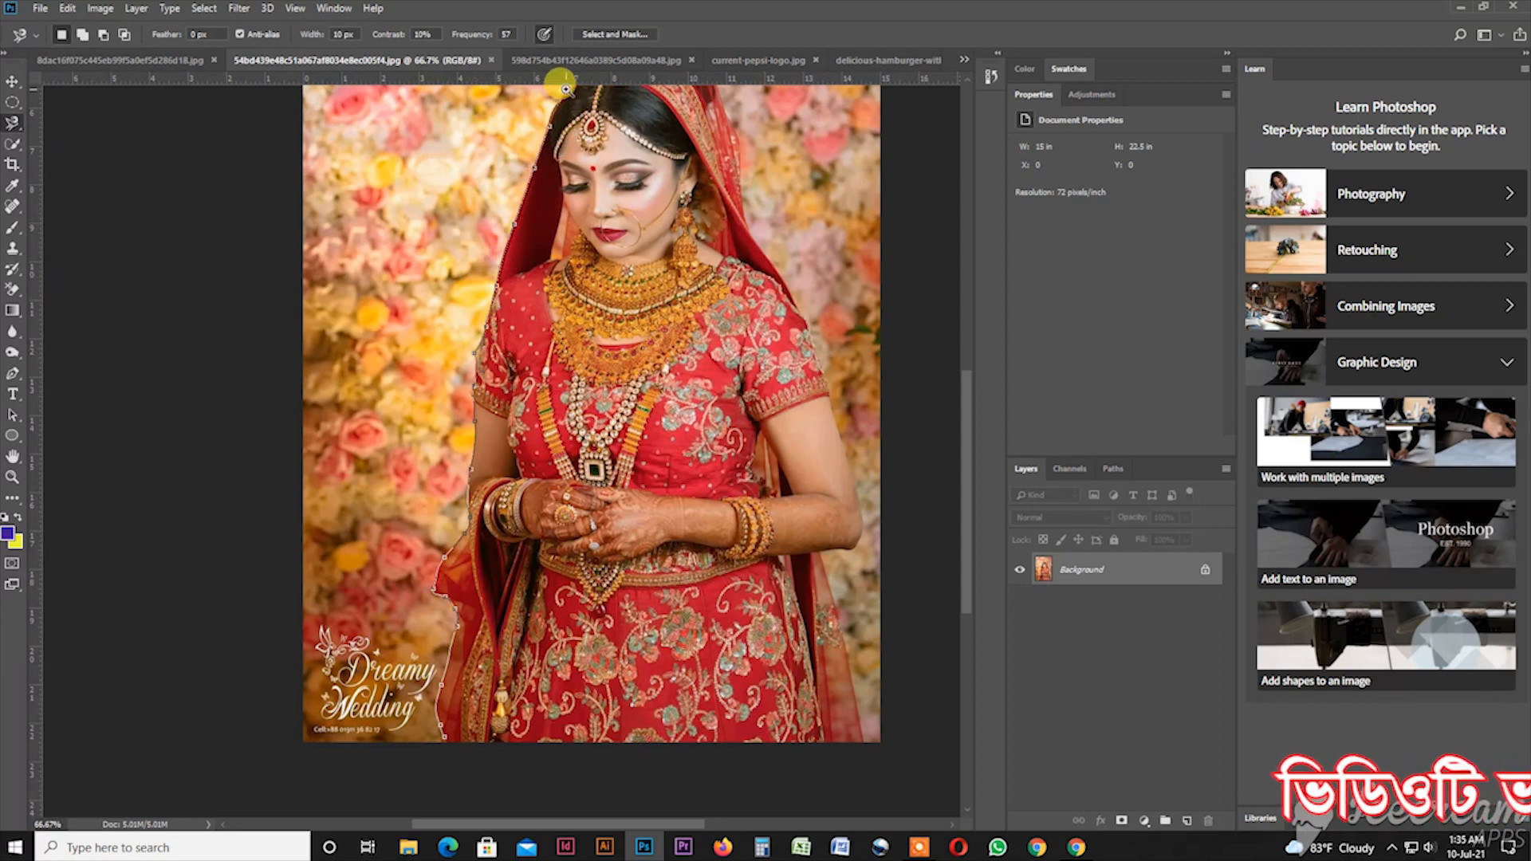
pyautogui.moveTo(562, 88); pyautogui.dragTo(580, 261)
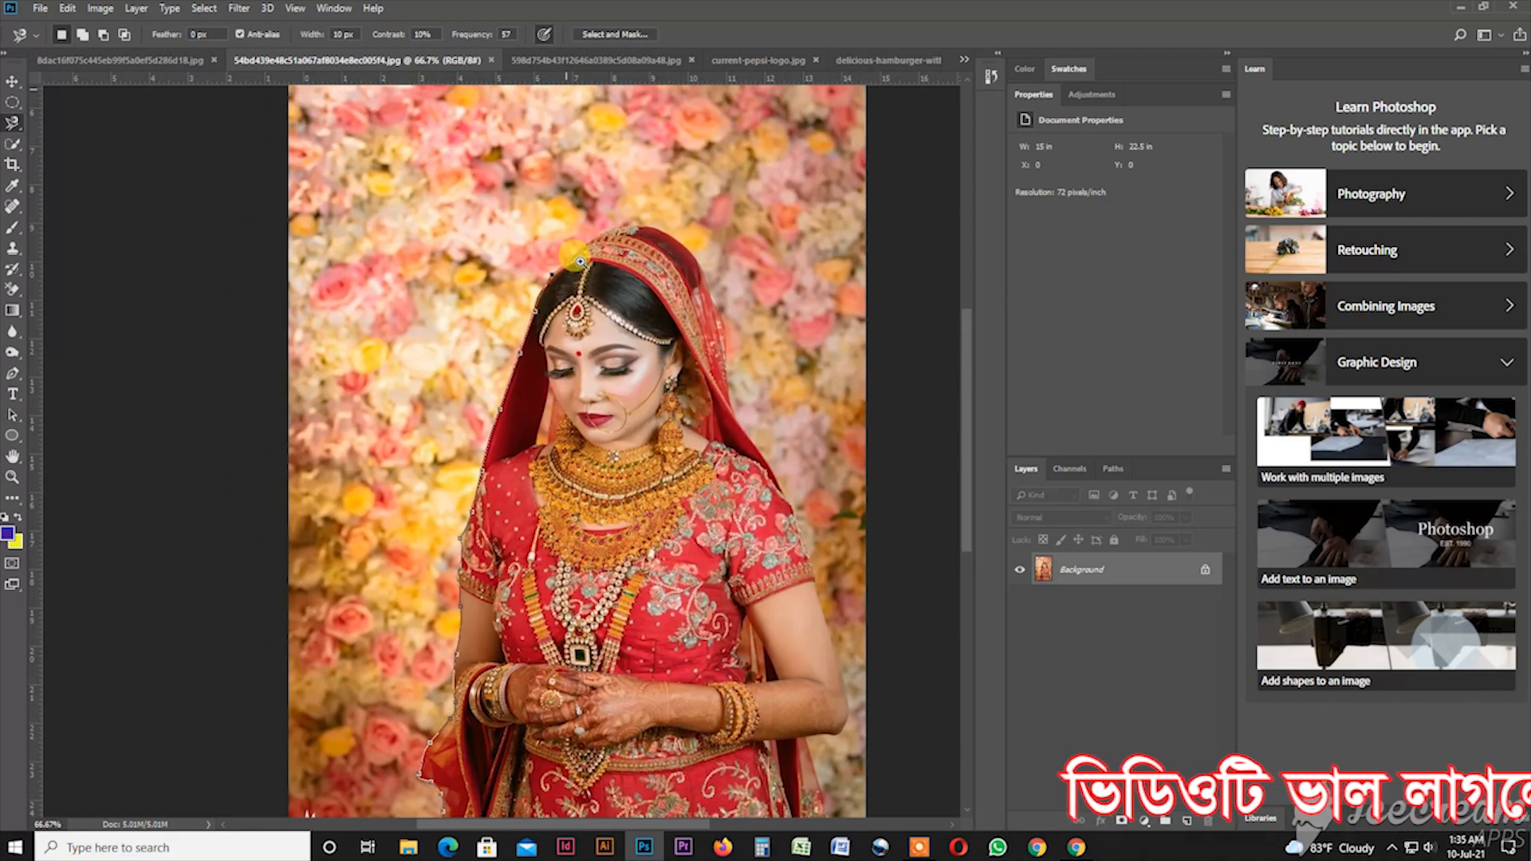
pyautogui.scroll(1, 580, 260)
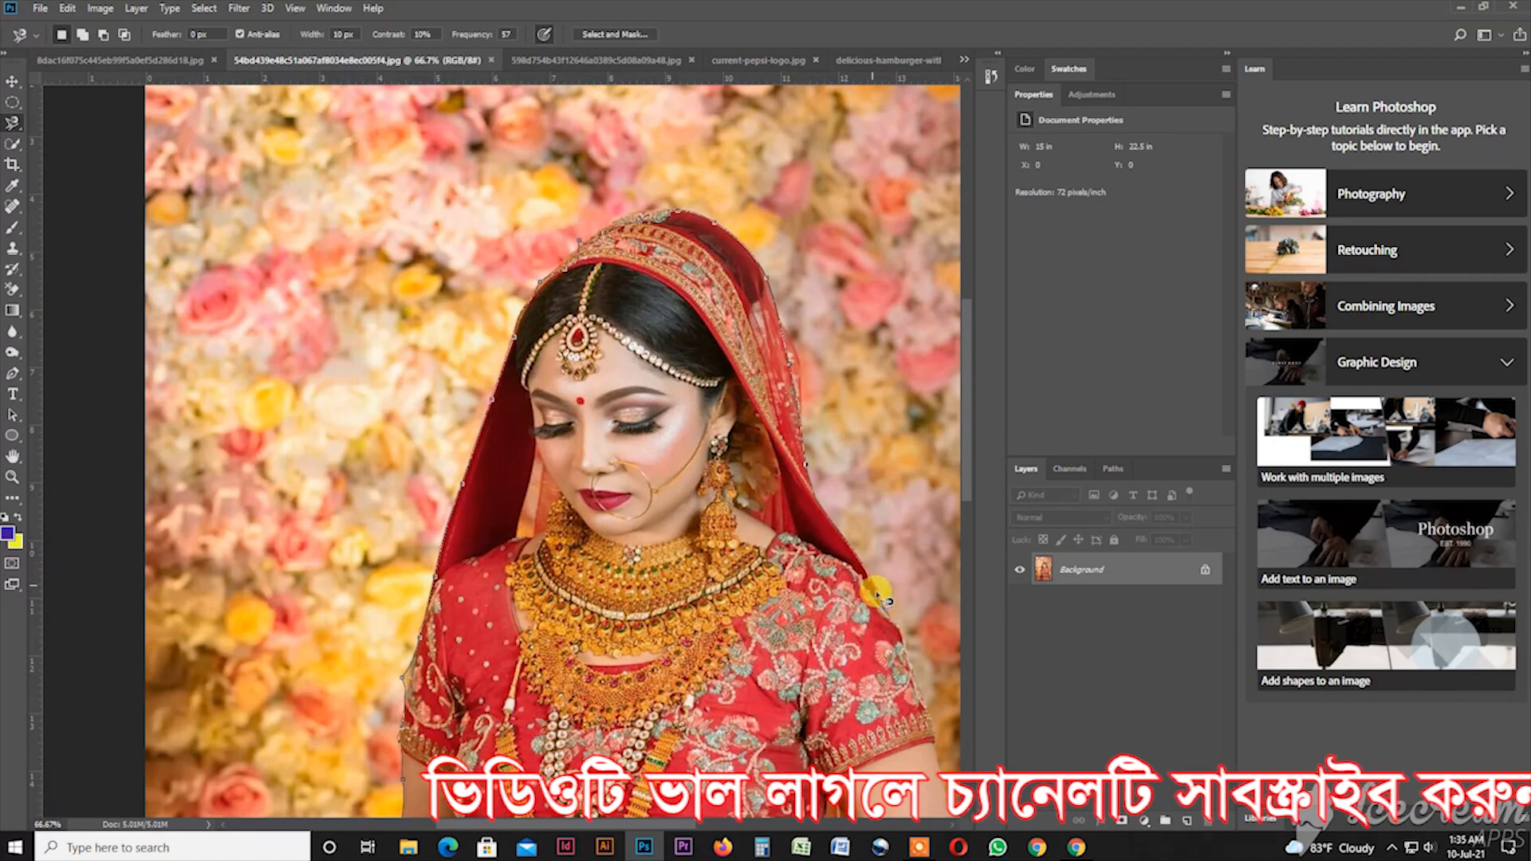
pyautogui.moveTo(896, 683); pyautogui.dragTo(586, 188)
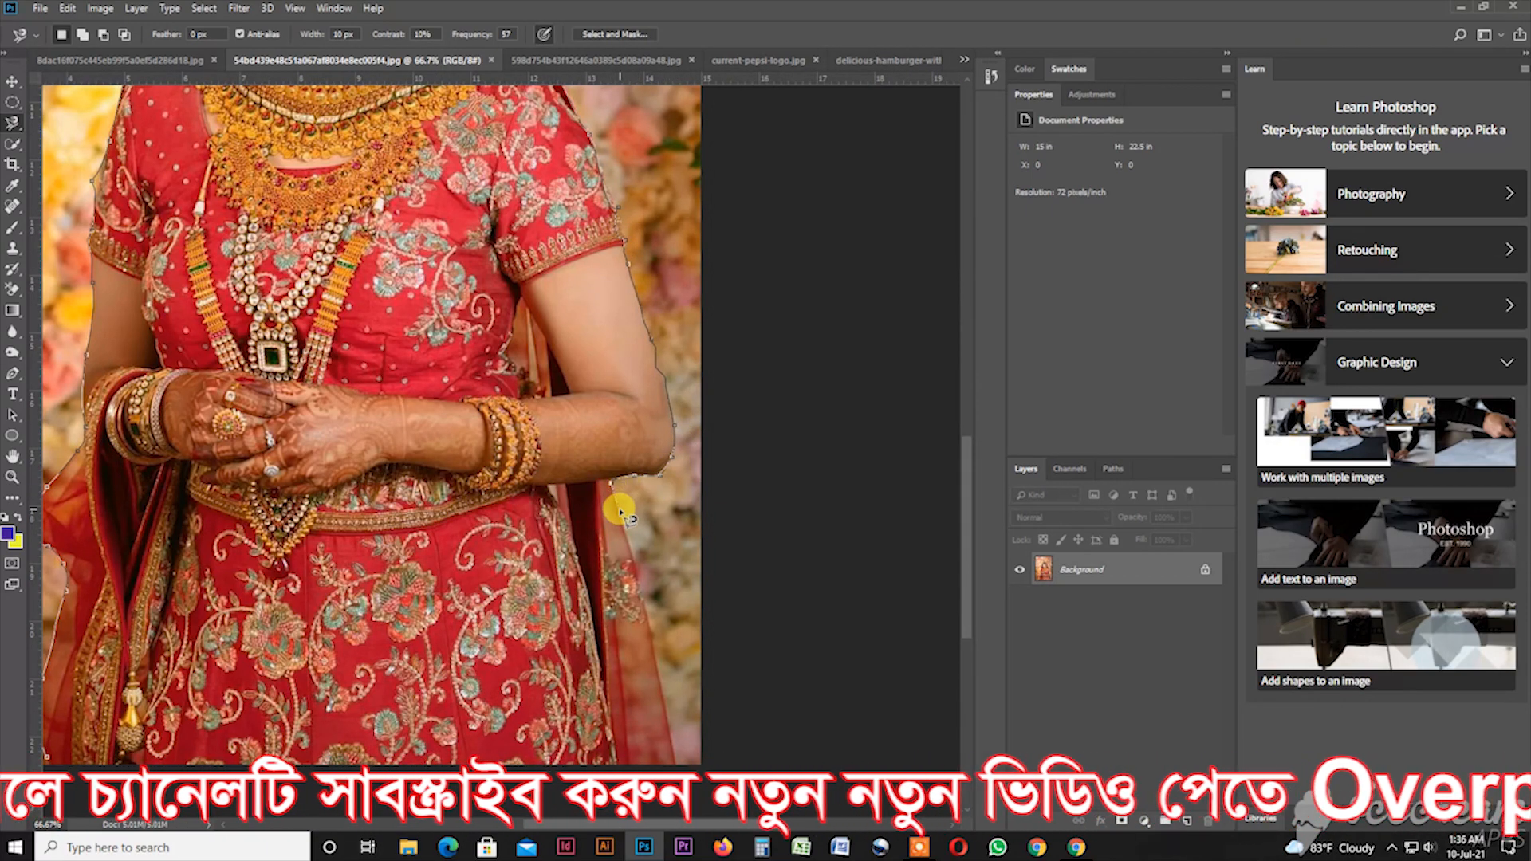
pyautogui.moveTo(621, 510); pyautogui.dragTo(678, 748)
pyautogui.hotkey('ctrl', '-')
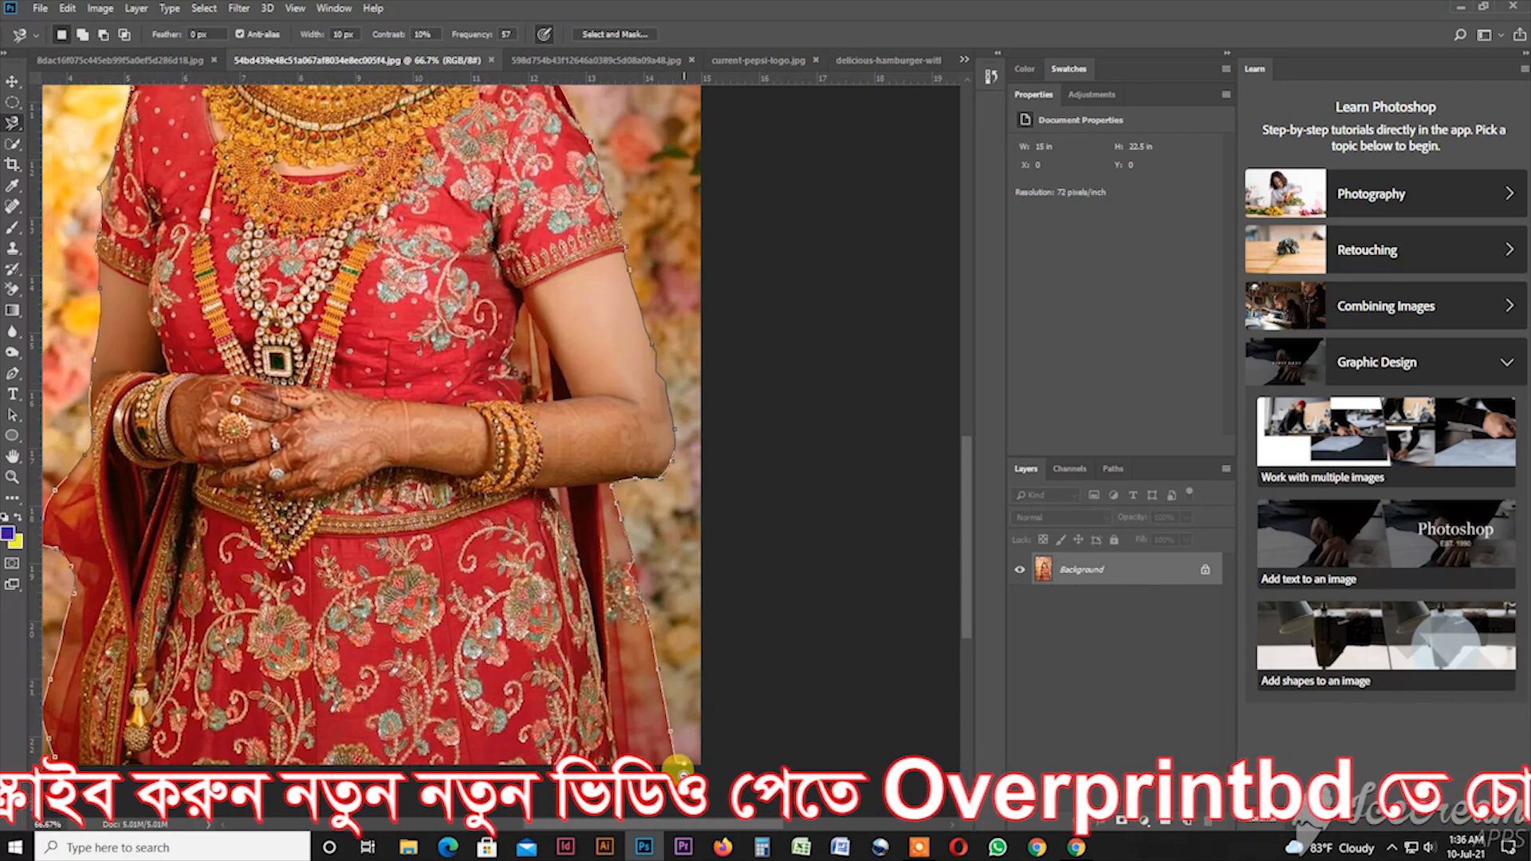
pyautogui.hotkey('ctrl', '-')
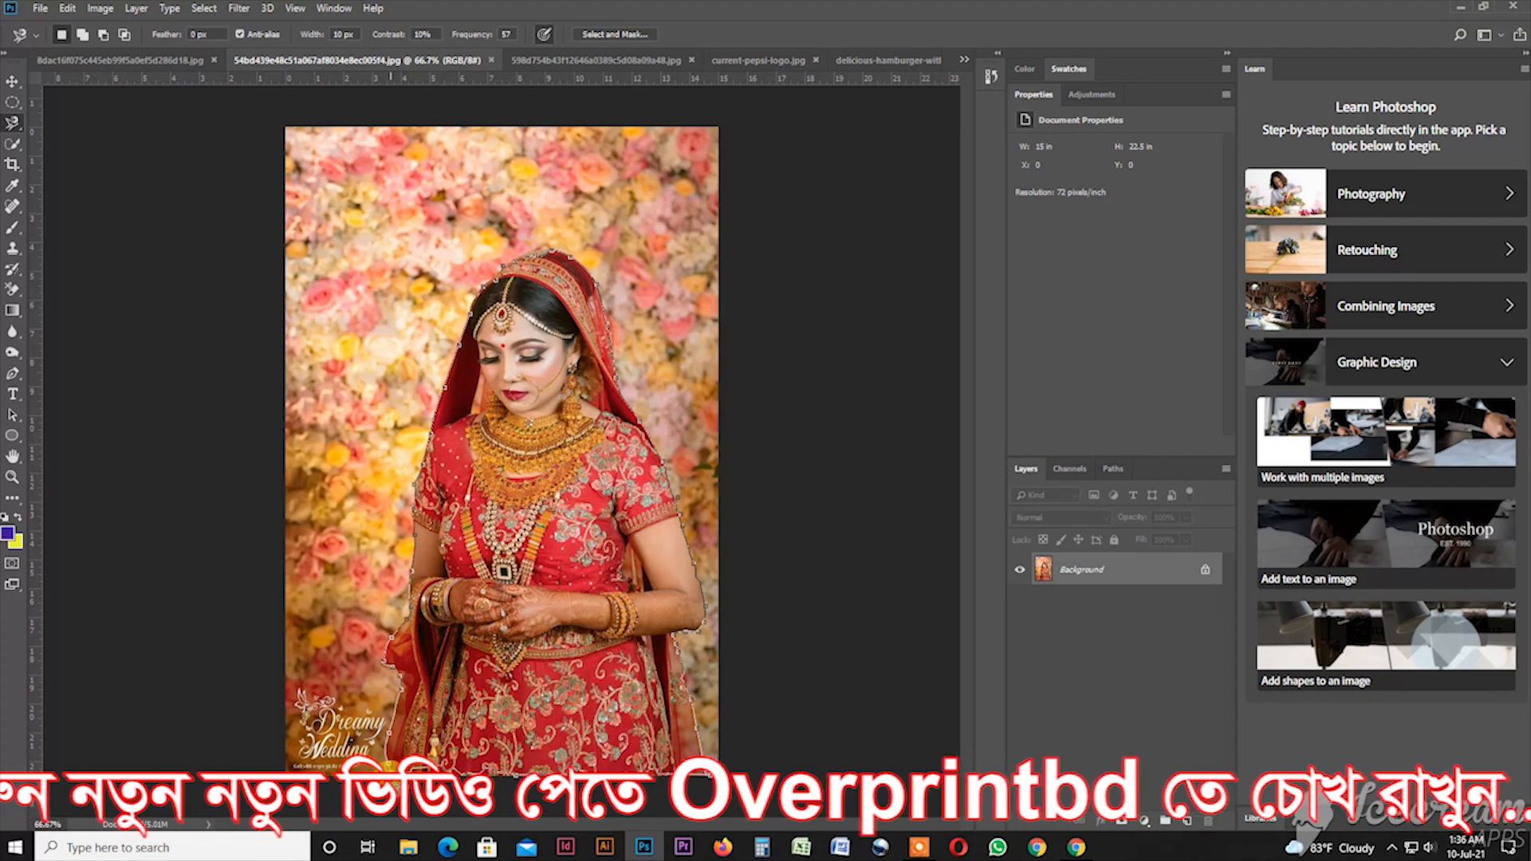
pyautogui.press('Return')
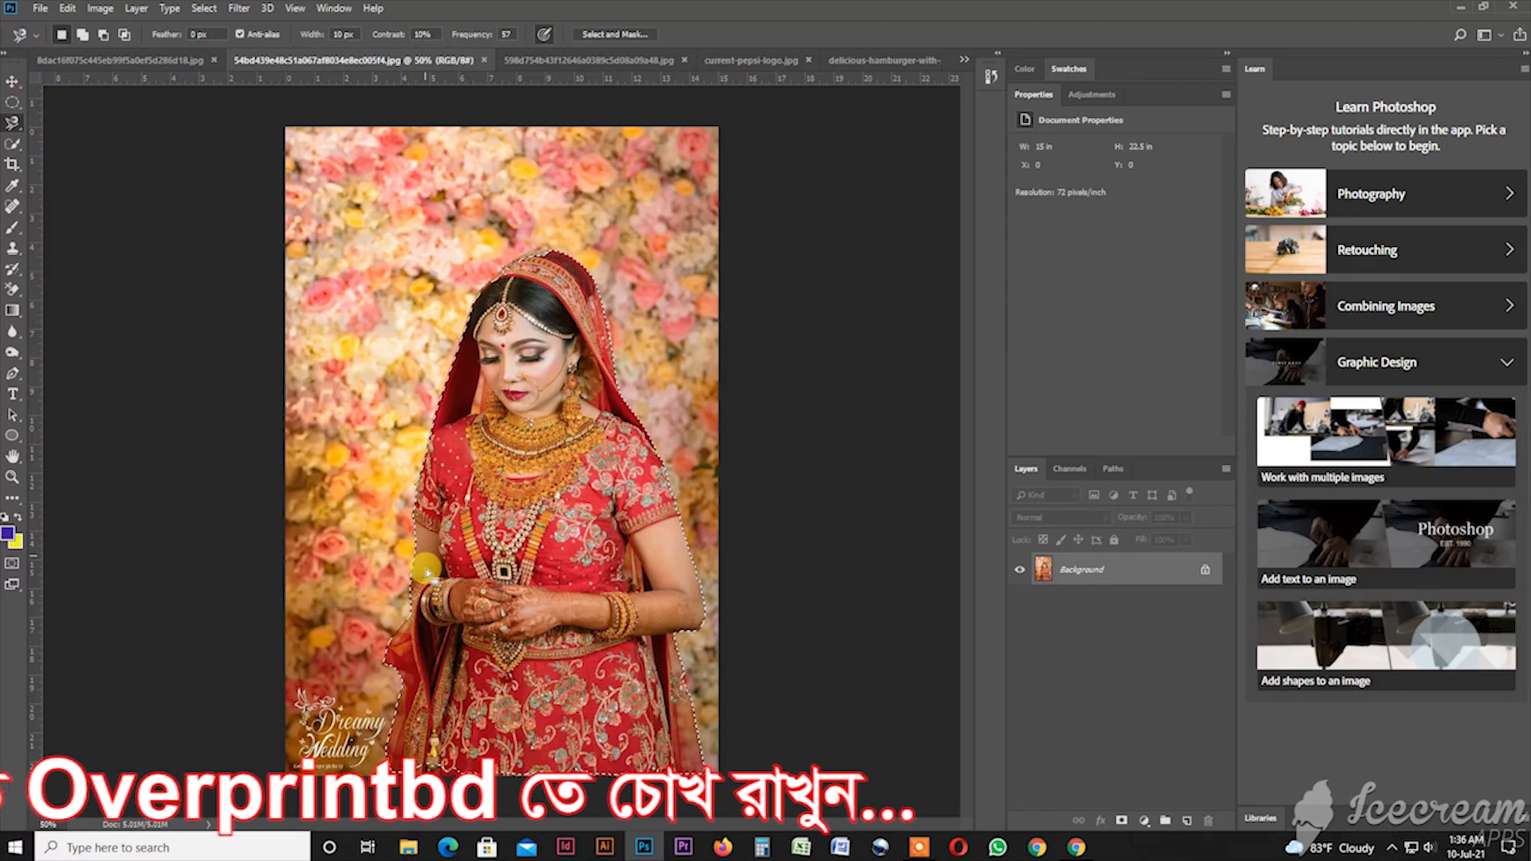
# Step: Add overlapping elliptical areas to the selection along the bottom edge of the bride's skirt with the Elliptical Marquee tool
pyautogui.scroll(1, 446, 662)
pyautogui.scroll(2, 465, 686)
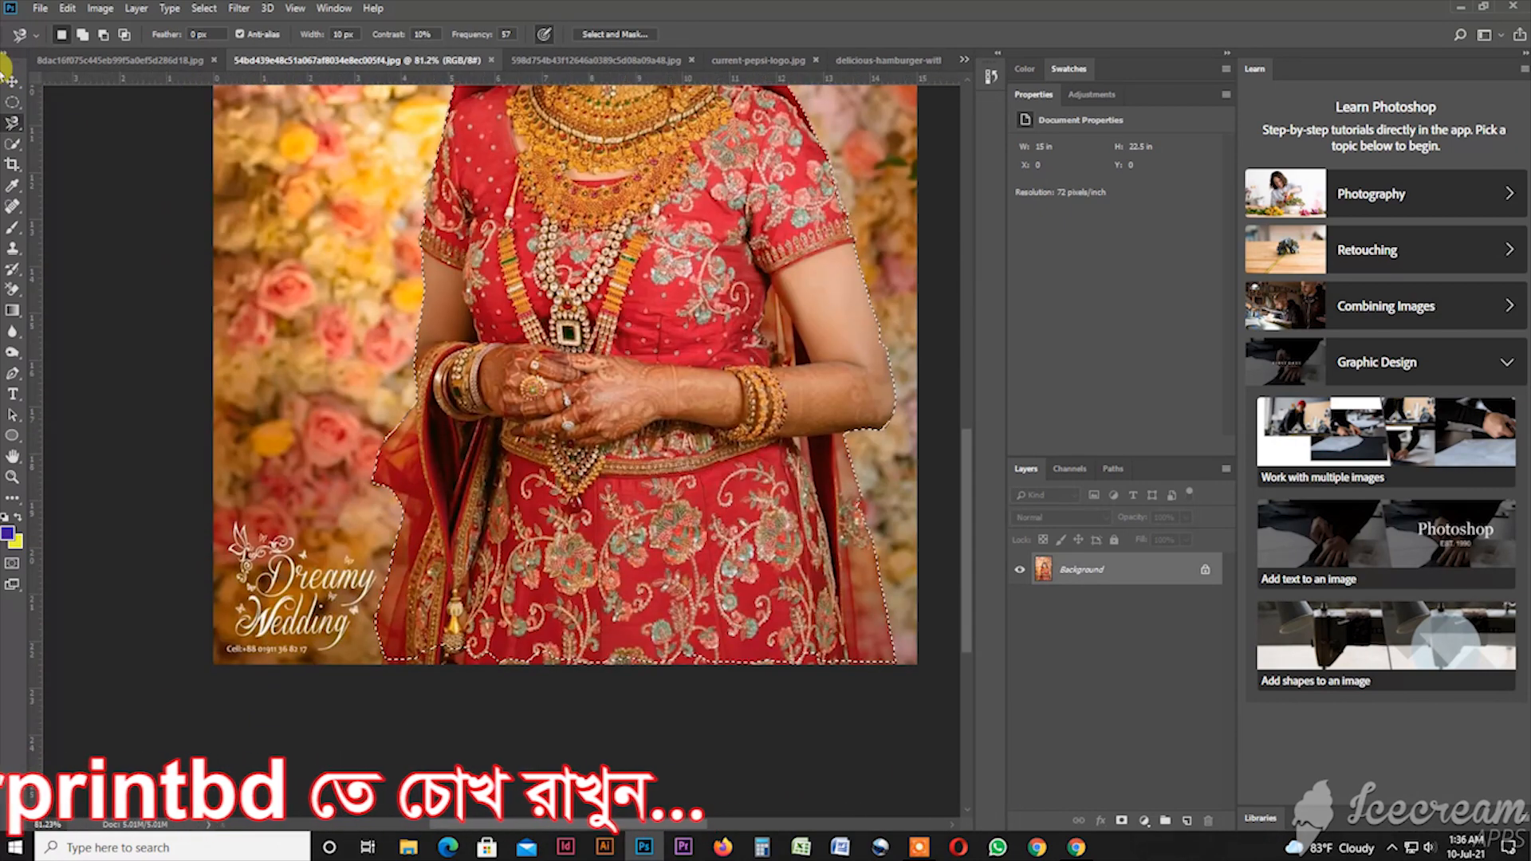
pyautogui.moveTo(16, 104); pyautogui.dragTo(119, 118)
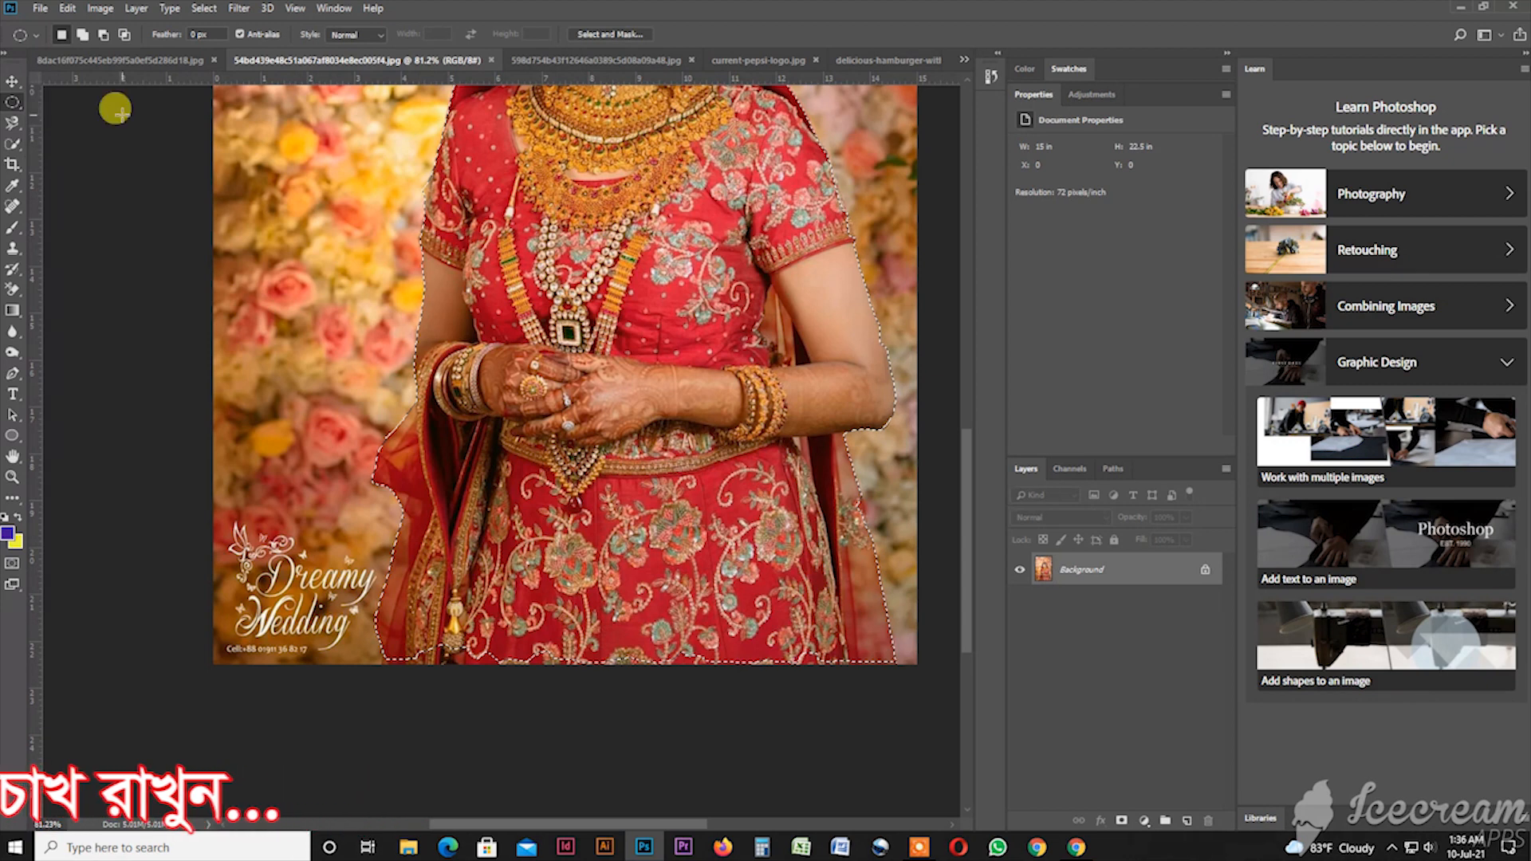
pyautogui.scroll(2, 541, 566)
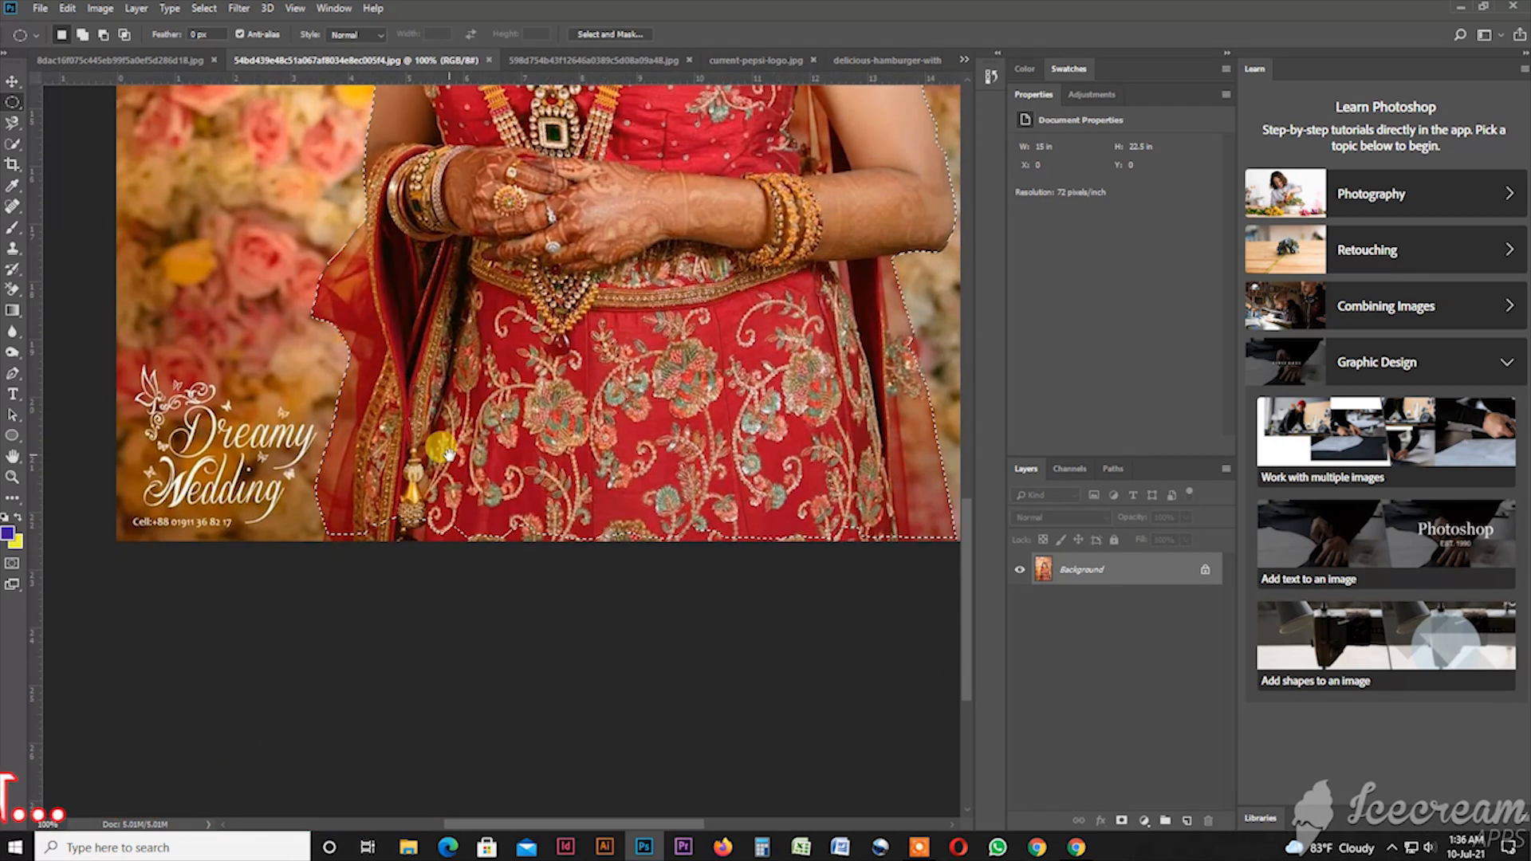
pyautogui.moveTo(581, 606); pyautogui.dragTo(381, 444)
pyautogui.moveTo(610, 652); pyautogui.dragTo(319, 407)
pyautogui.moveTo(652, 425); pyautogui.dragTo(919, 672)
pyautogui.hscroll(5, 745, 622)
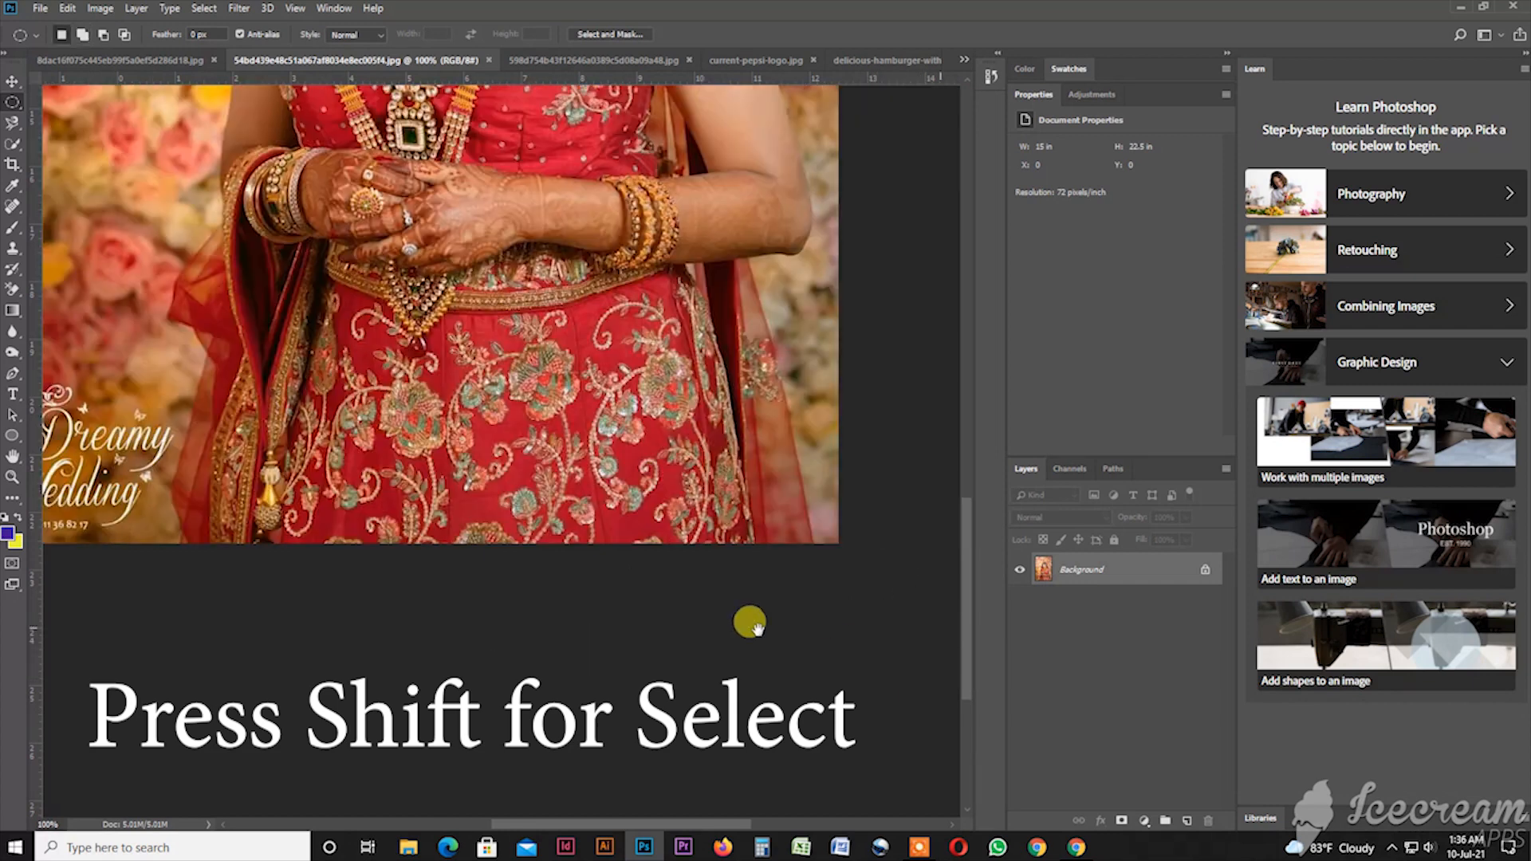
pyautogui.moveTo(675, 514); pyautogui.dragTo(769, 609)
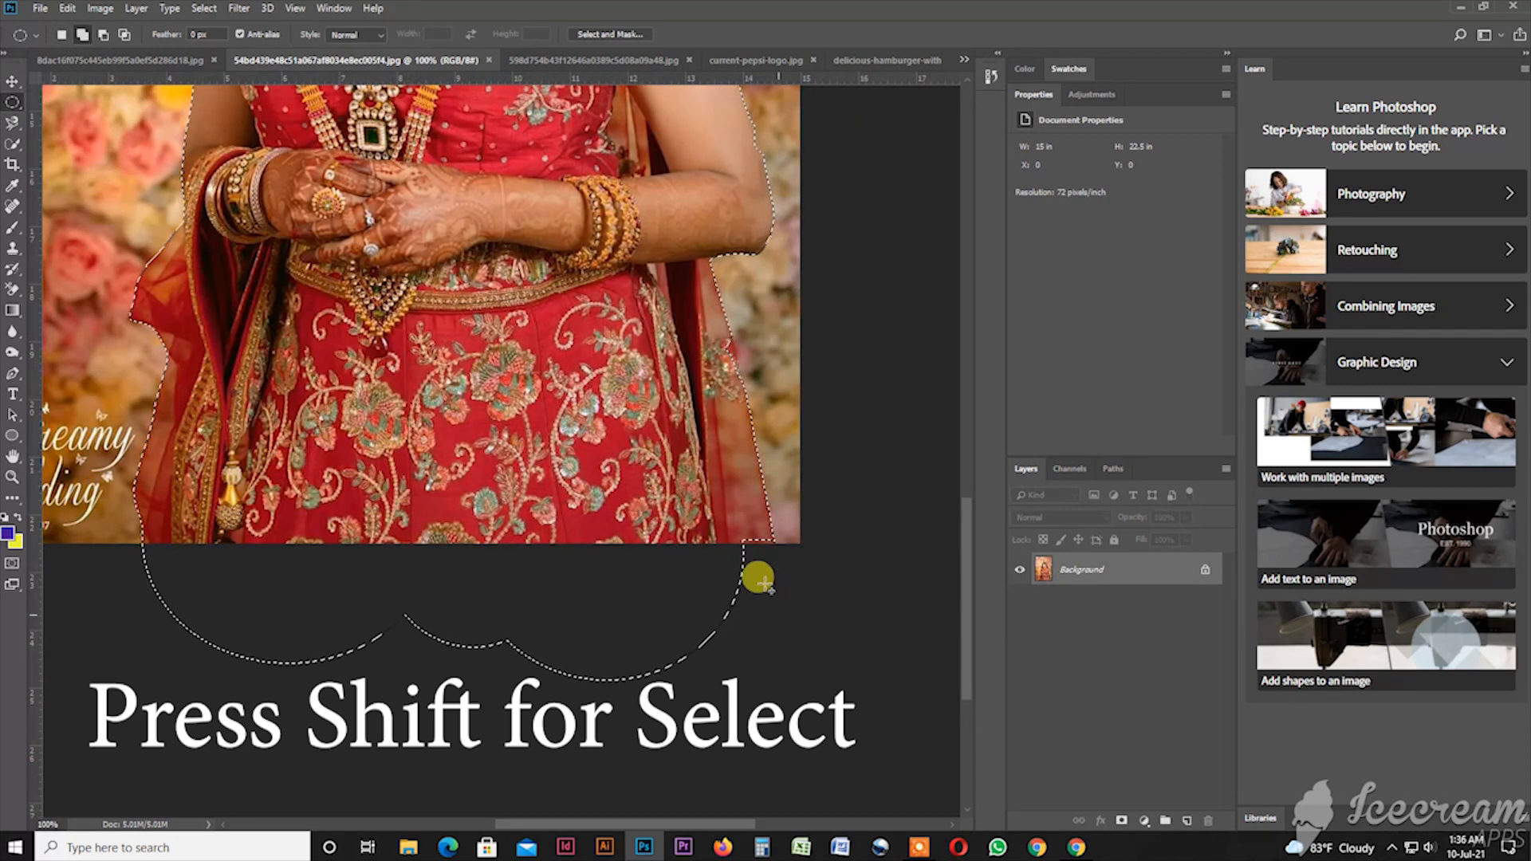
pyautogui.moveTo(718, 343); pyautogui.dragTo(755, 376)
pyautogui.moveTo(651, 312); pyautogui.dragTo(740, 469)
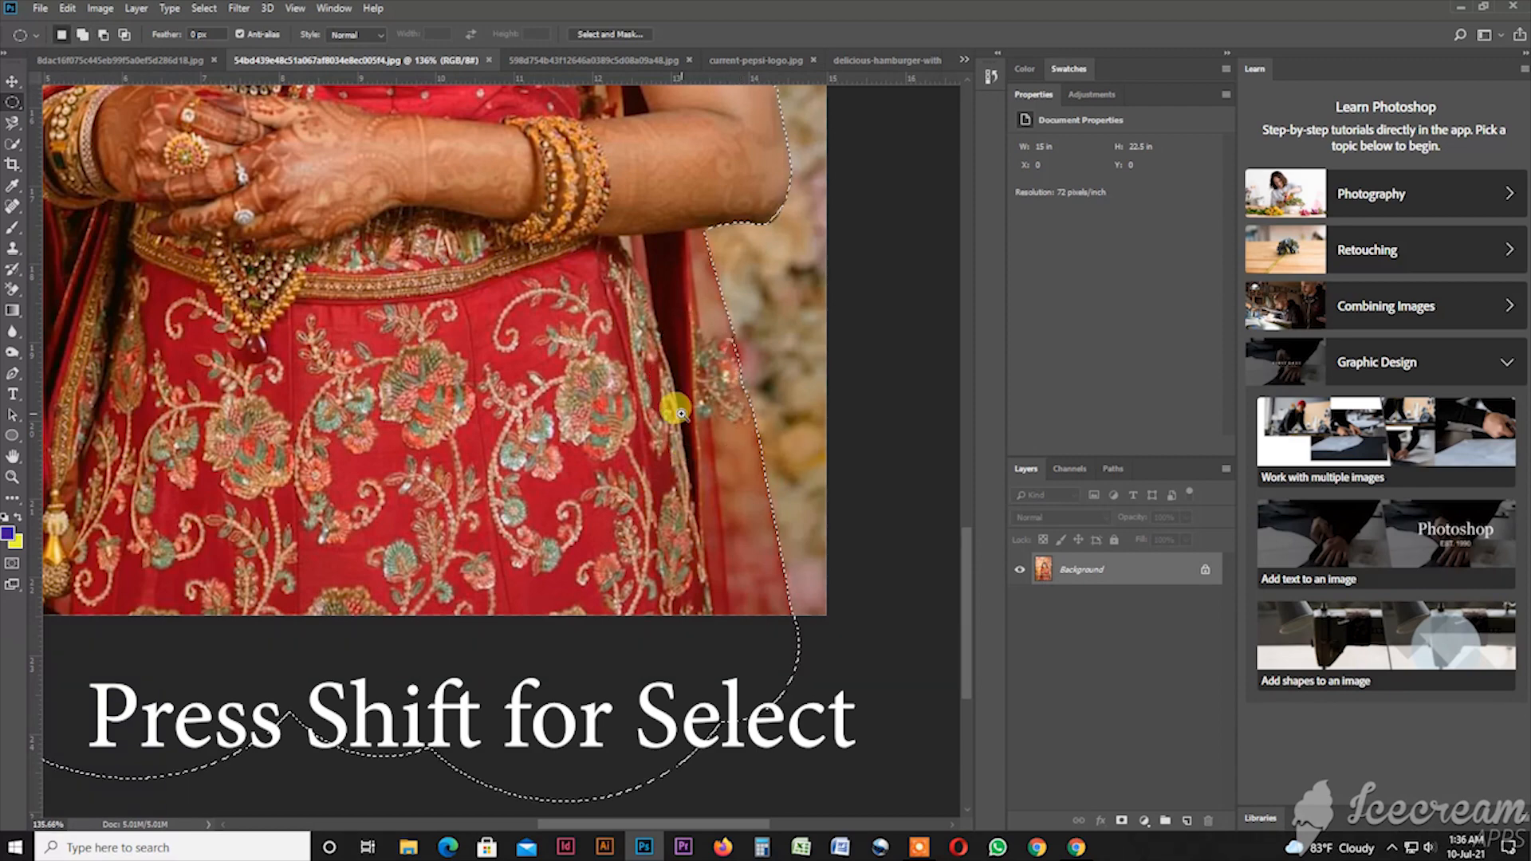
# Step: Draw elliptical areas over the bride's hair and veil in add-to-selection mode to refine the selection around her head
pyautogui.scroll(5, 670, 403)
pyautogui.moveTo(646, 309); pyautogui.dragTo(663, 540)
pyautogui.moveTo(731, 470); pyautogui.dragTo(751, 488)
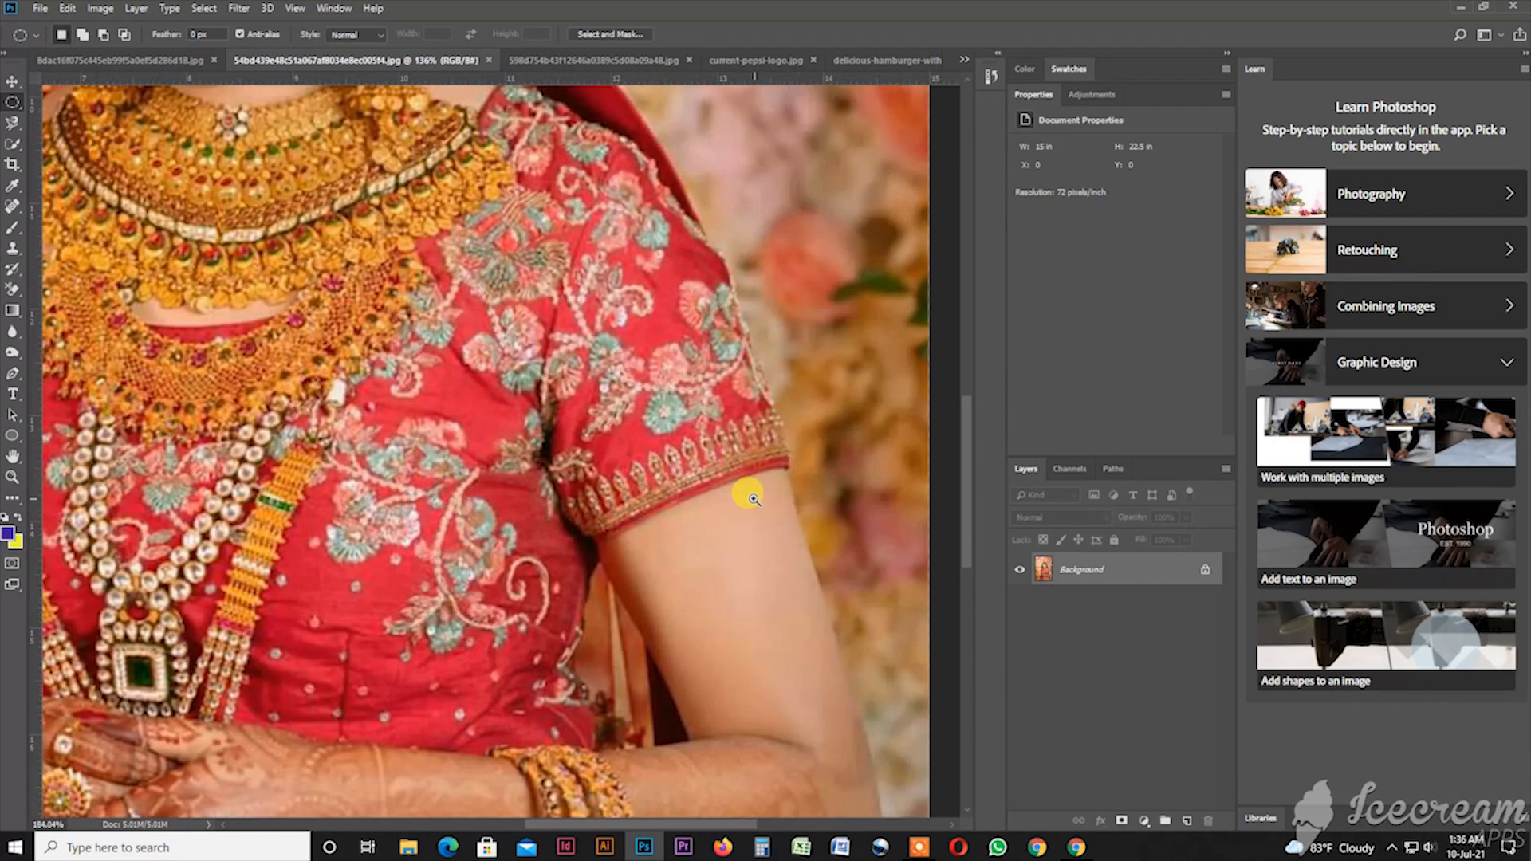
pyautogui.moveTo(622, 353); pyautogui.dragTo(735, 540)
pyautogui.scroll(8, 704, 431)
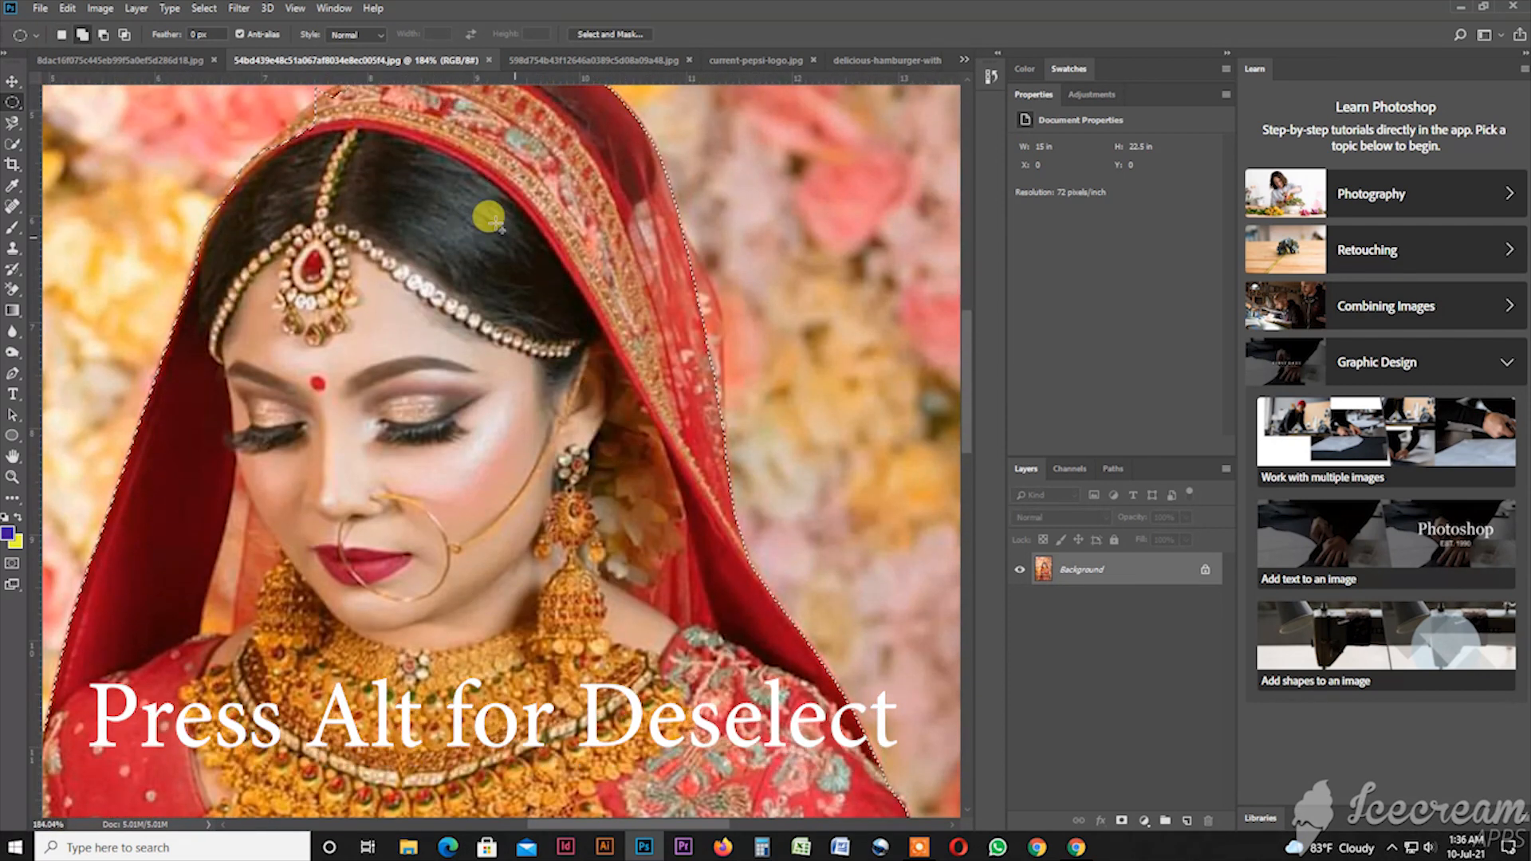
pyautogui.moveTo(495, 221); pyautogui.dragTo(724, 496)
pyautogui.scroll(1, 663, 275)
pyautogui.moveTo(528, 213); pyautogui.dragTo(702, 388)
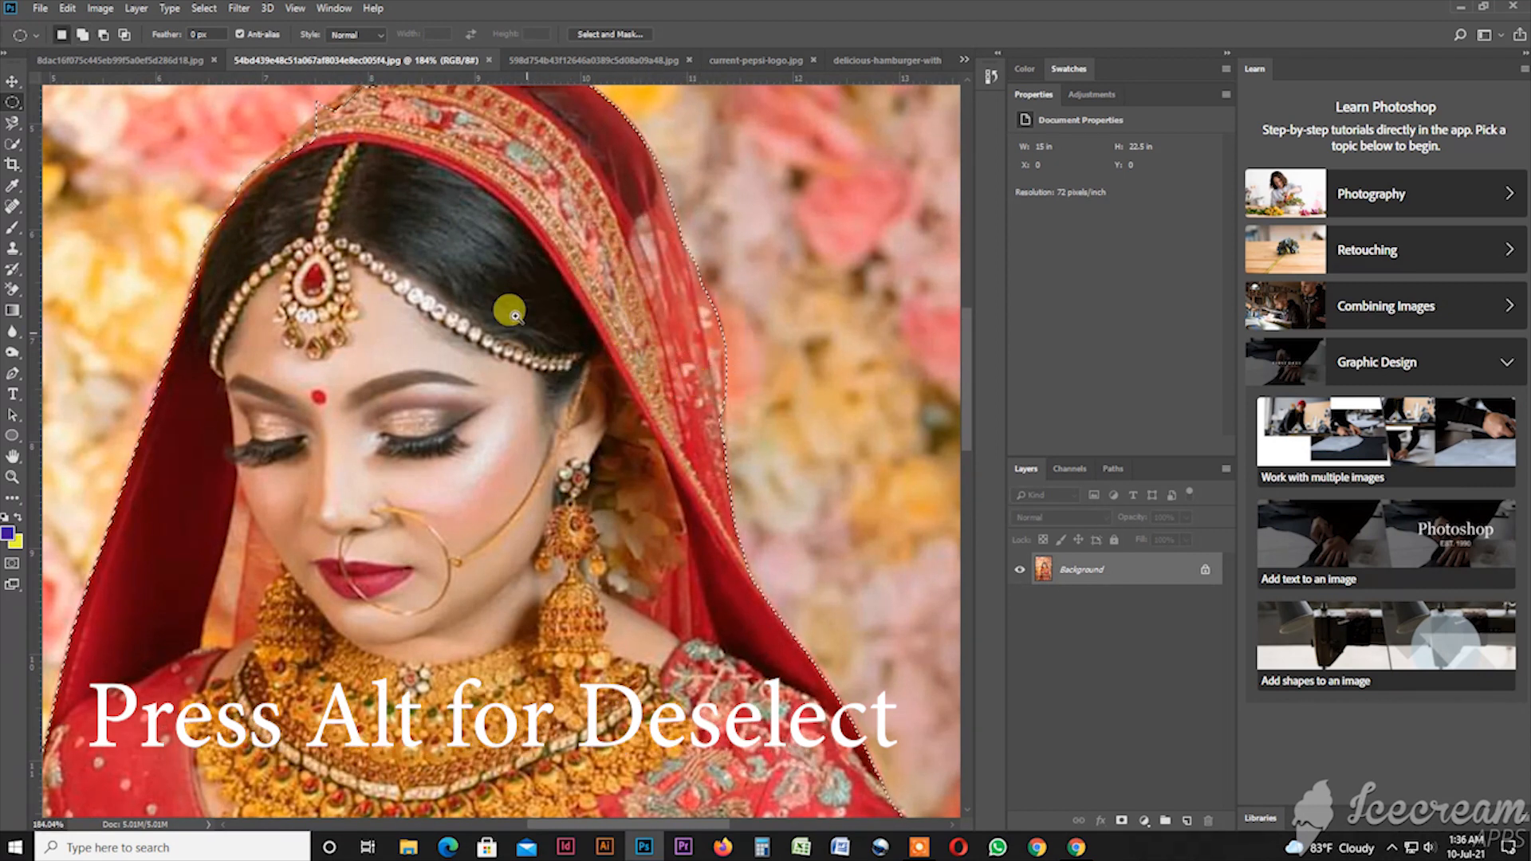
pyautogui.moveTo(495, 237); pyautogui.dragTo(749, 410)
pyautogui.moveTo(815, 466); pyautogui.dragTo(594, 217)
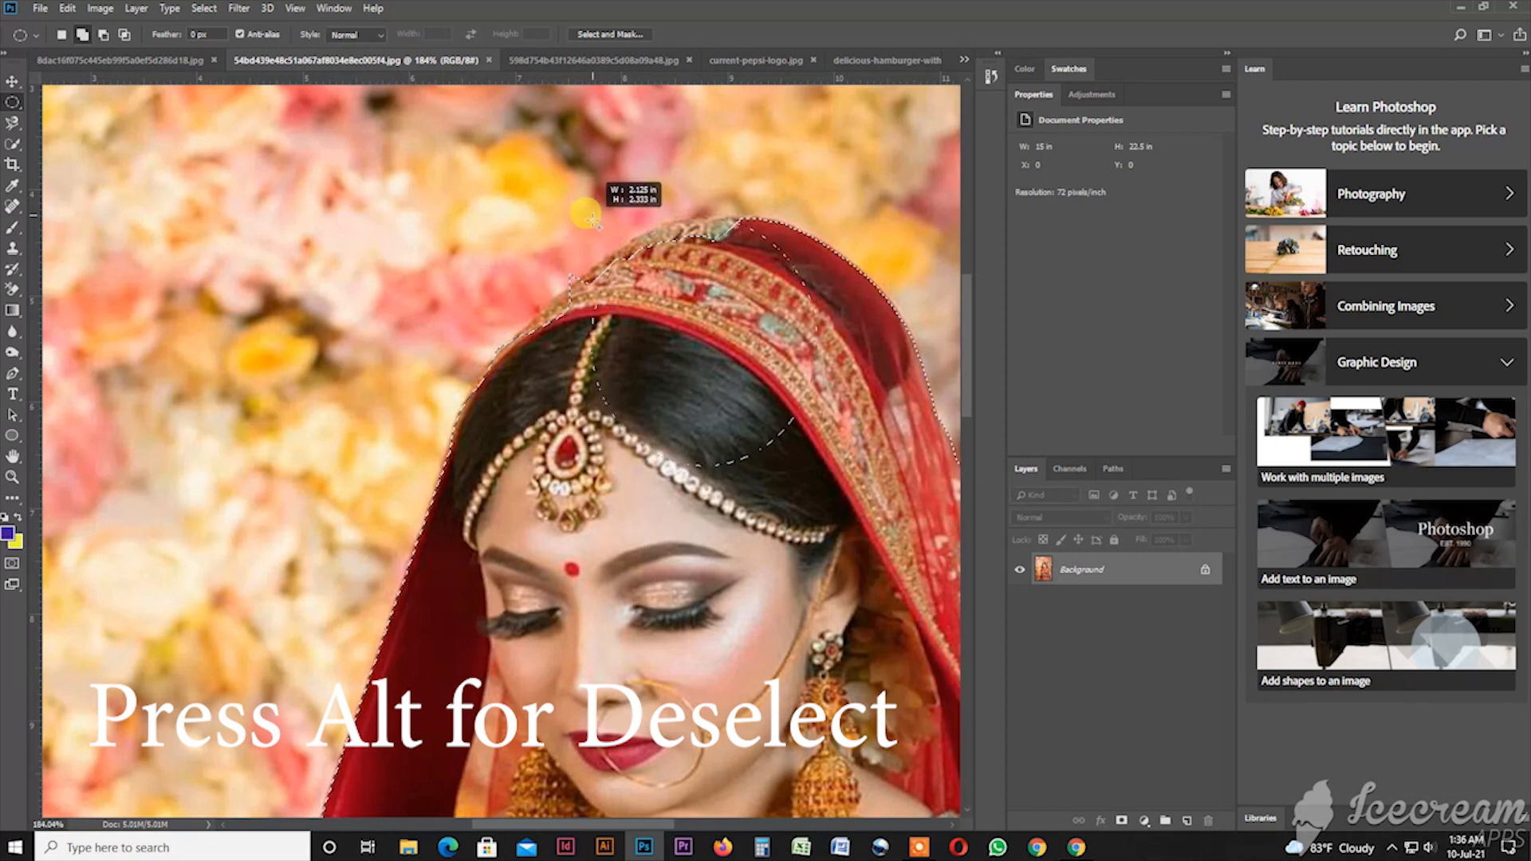
pyautogui.moveTo(782, 491); pyautogui.dragTo(554, 234)
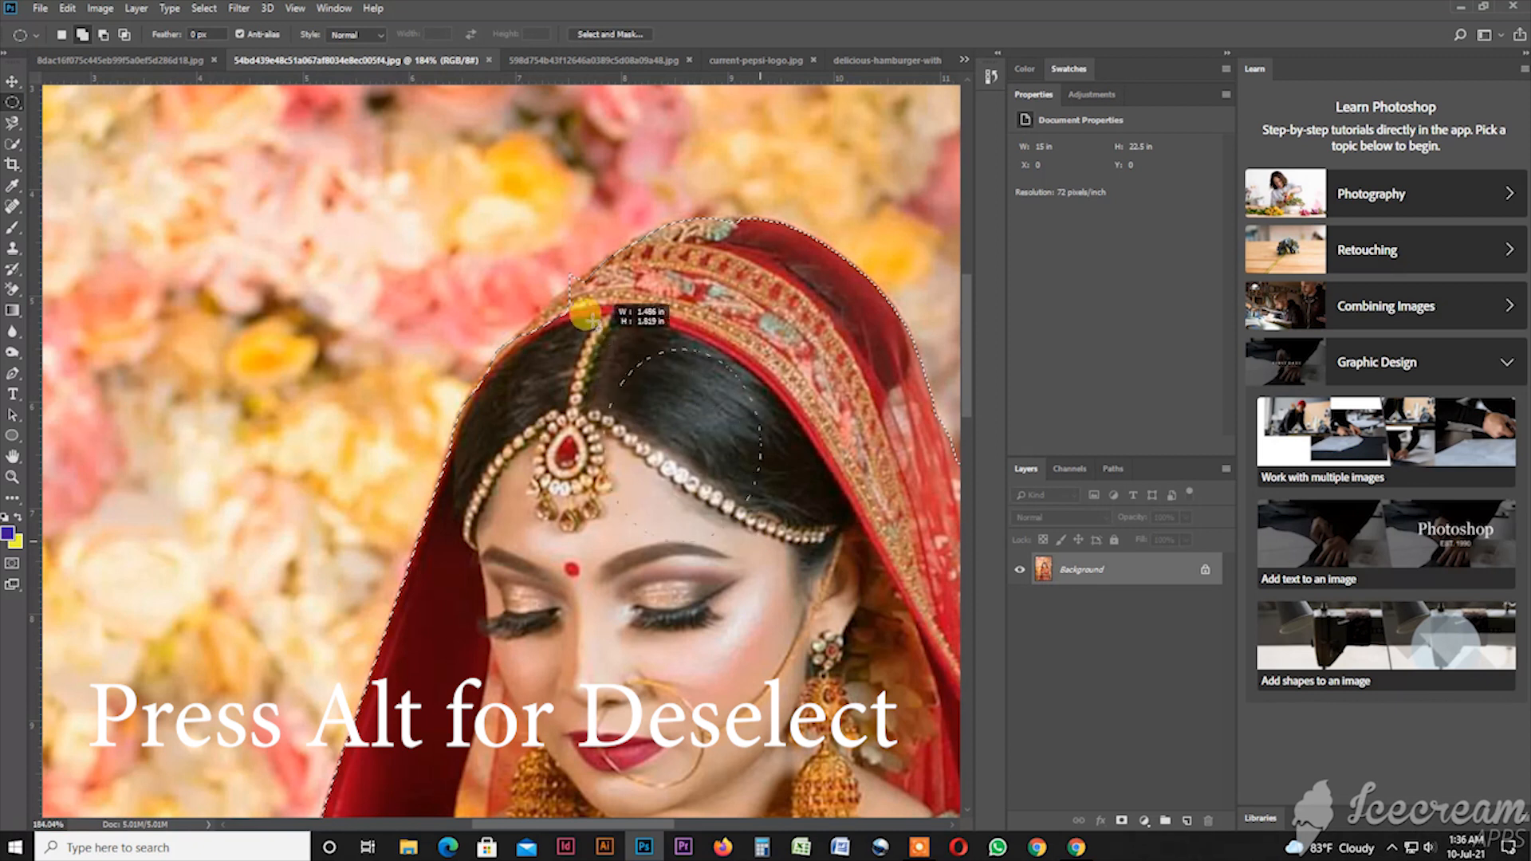
pyautogui.moveTo(579, 399); pyautogui.dragTo(500, 271)
pyautogui.moveTo(742, 357); pyautogui.dragTo(568, 266)
pyautogui.click(16, 102)
pyautogui.moveTo(471, 229); pyautogui.dragTo(594, 294)
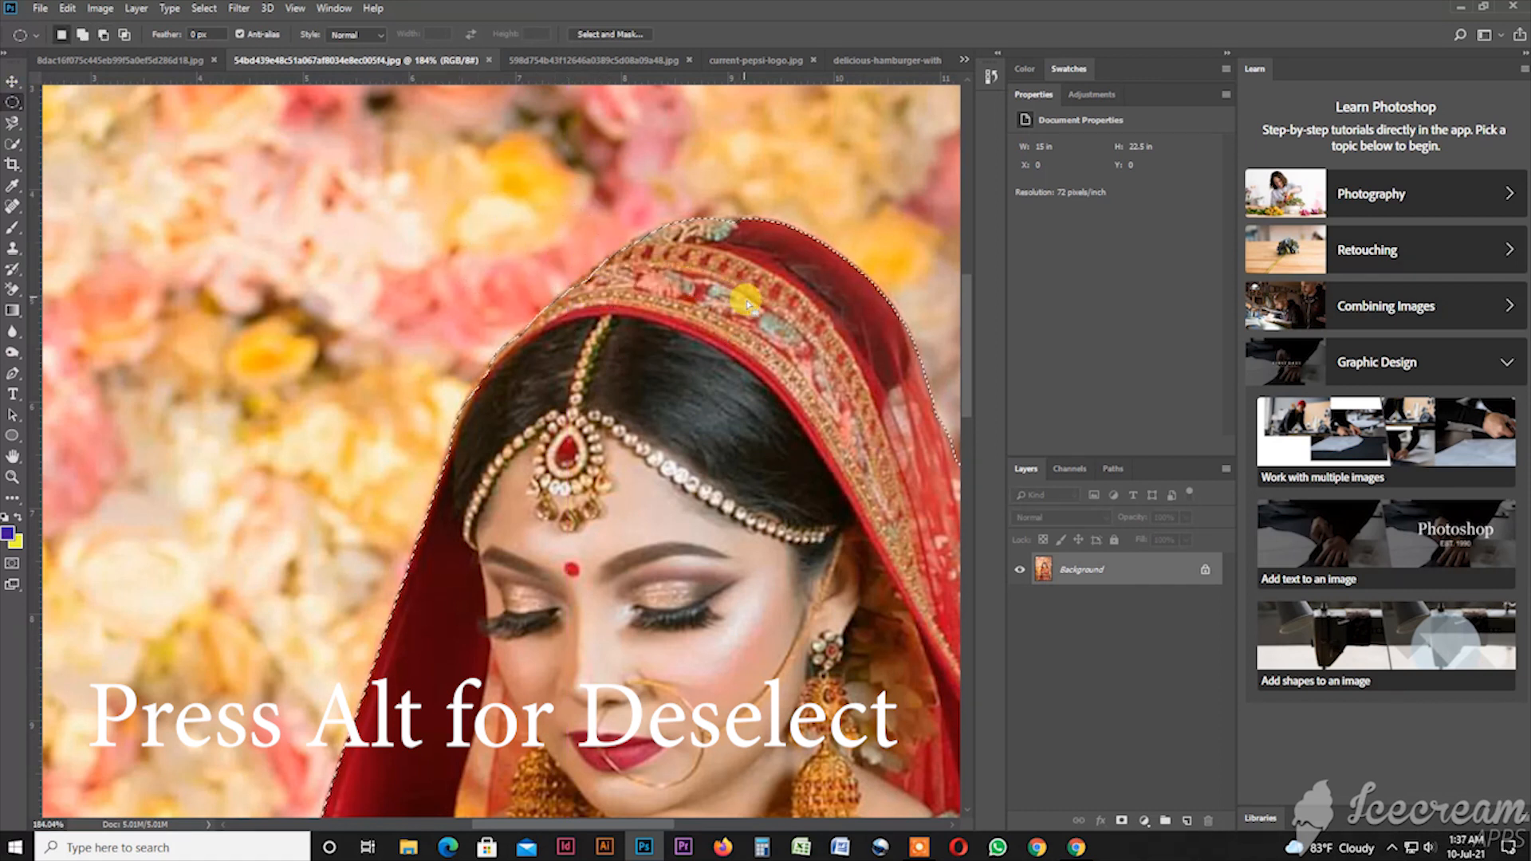
# Step: Convert the locked Background of the bride photo into a normal layer named Layer 0
pyautogui.hotkey('ctrl', '-')
pyautogui.hotkey('ctrl', '-')
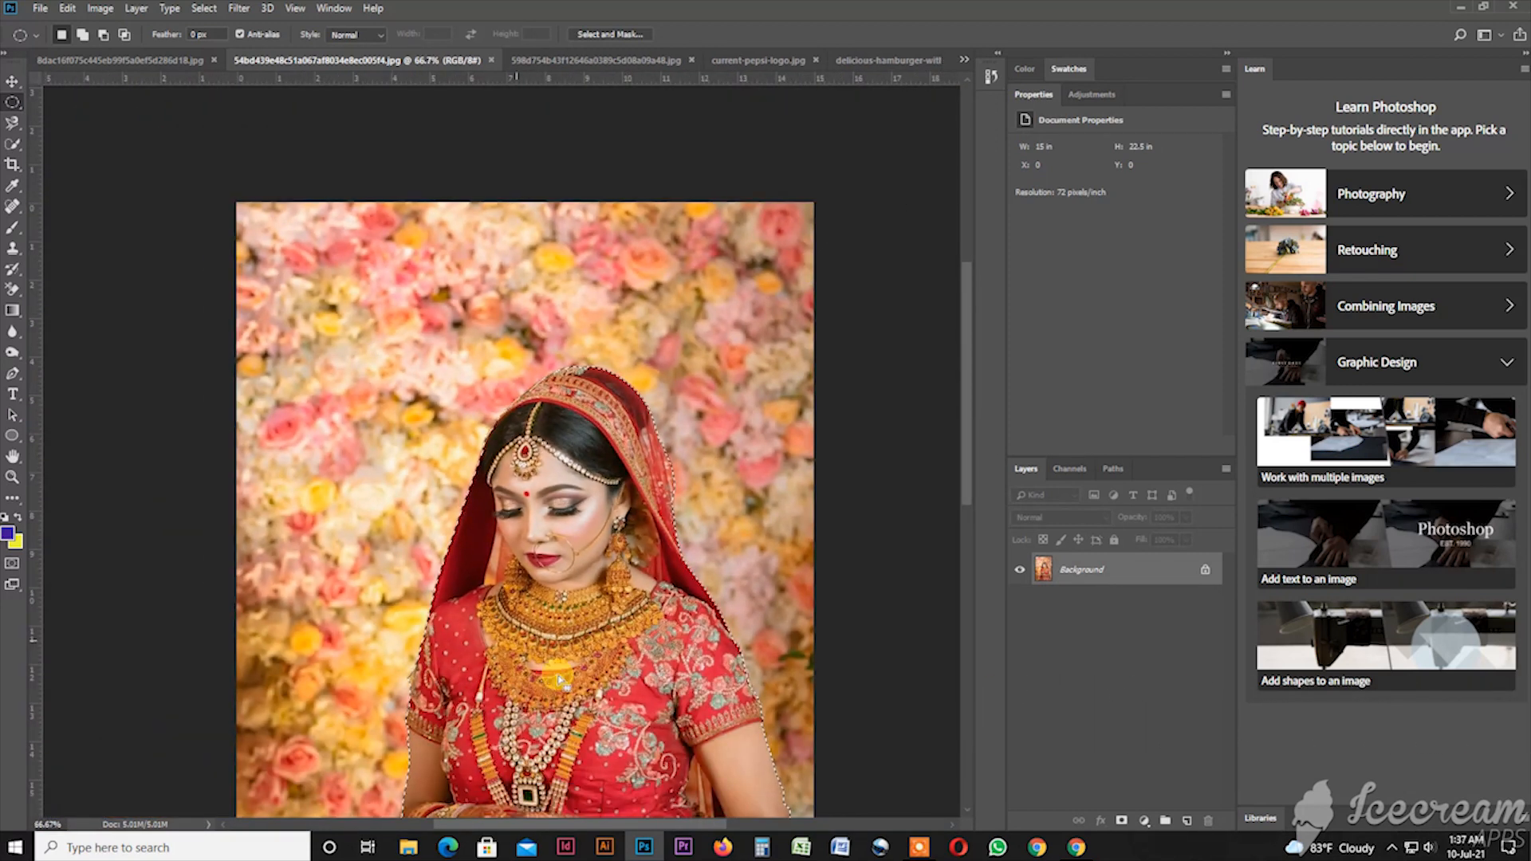
pyautogui.moveTo(697, 629); pyautogui.dragTo(701, 339)
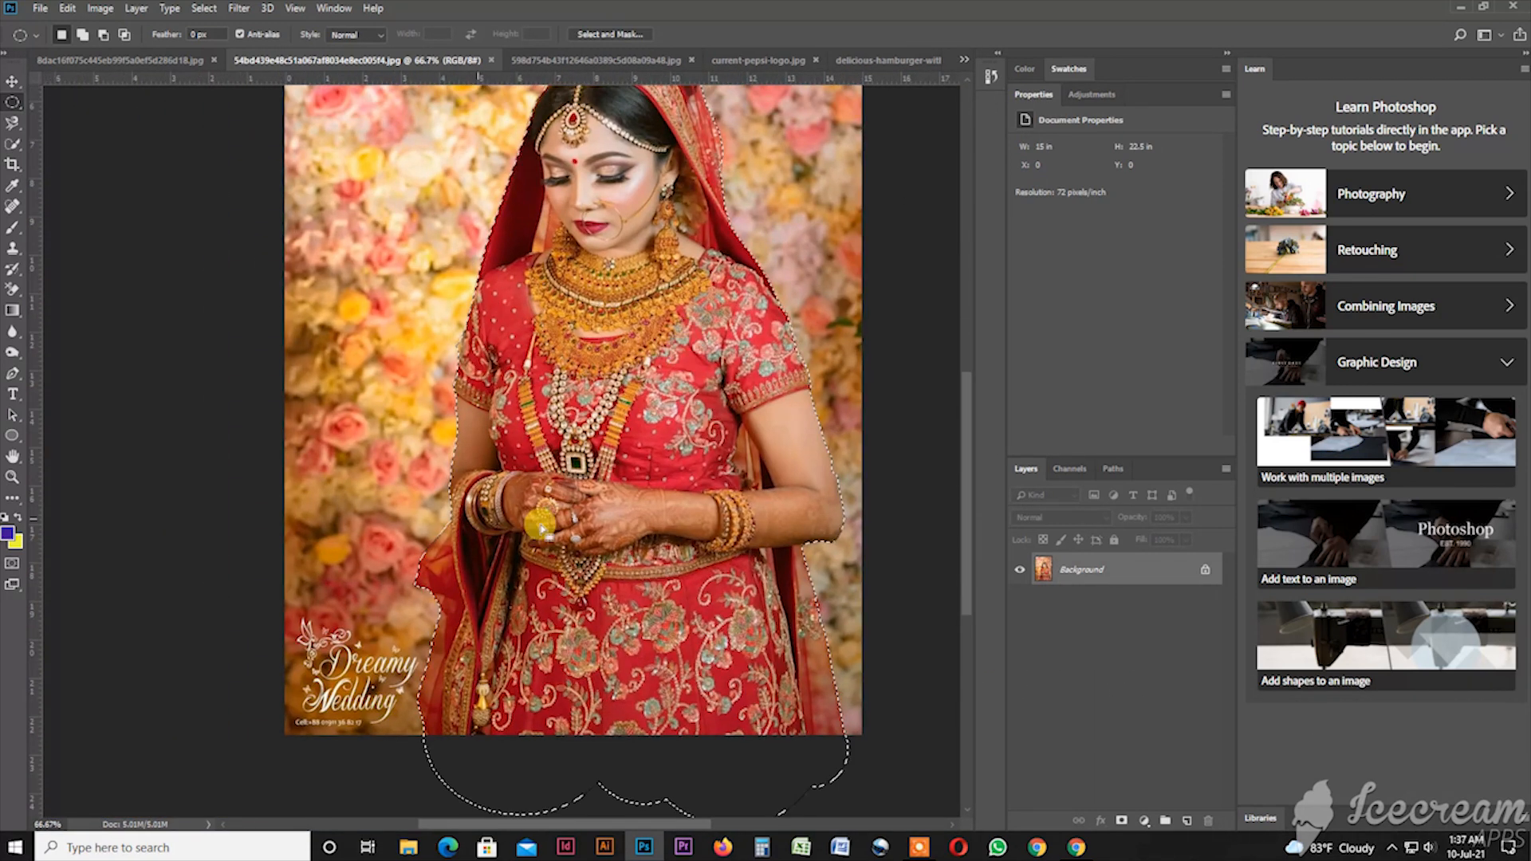
pyautogui.doubleClick(1149, 576)
pyautogui.press('Return')
# Step: Feather the selection around the bride by 1.5 pixels
pyautogui.click(201, 9)
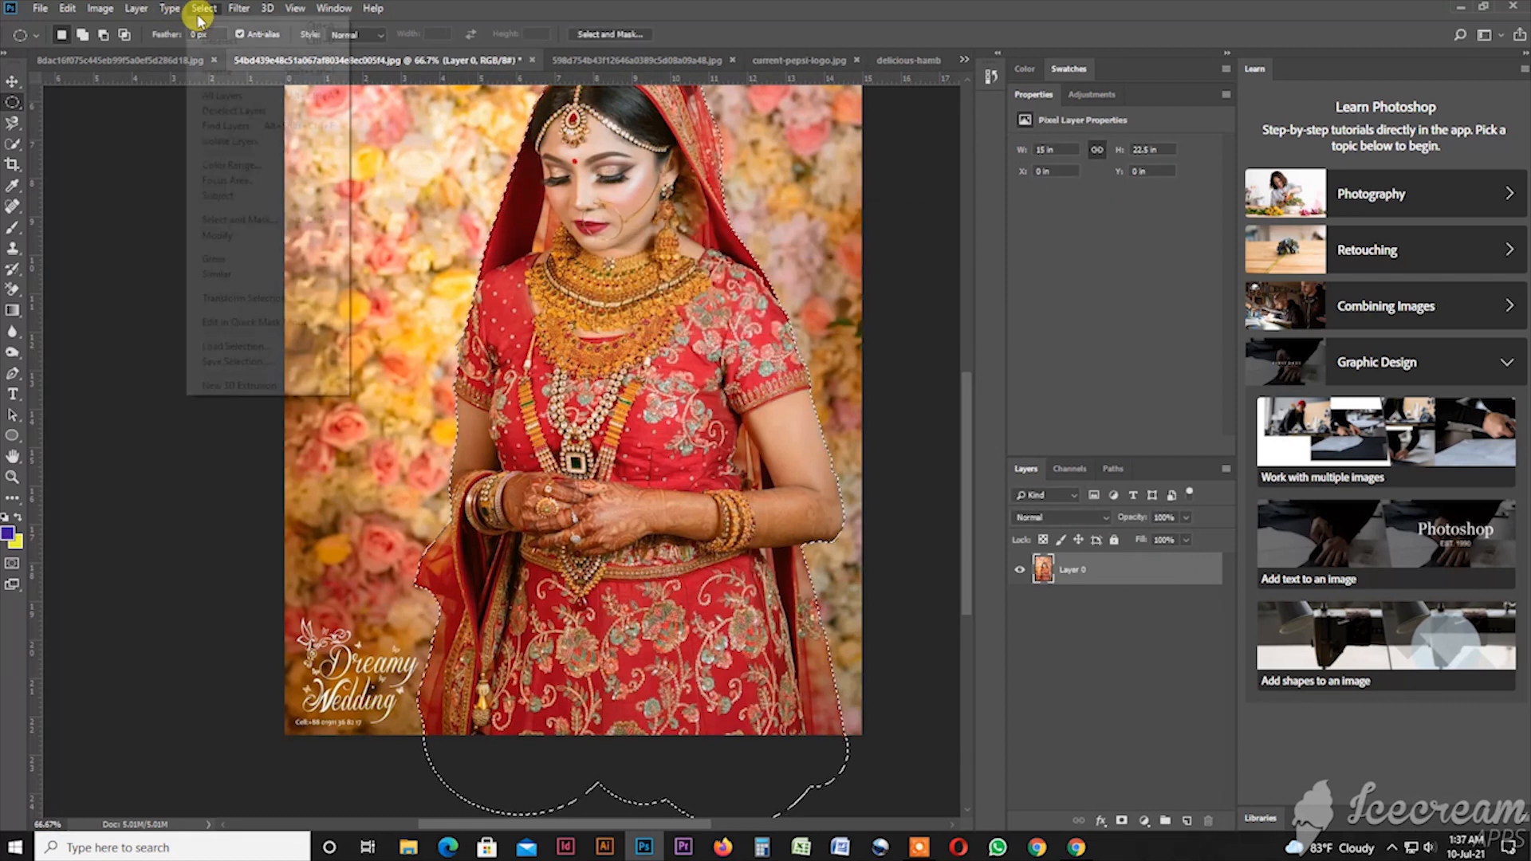
pyautogui.moveTo(302, 240)
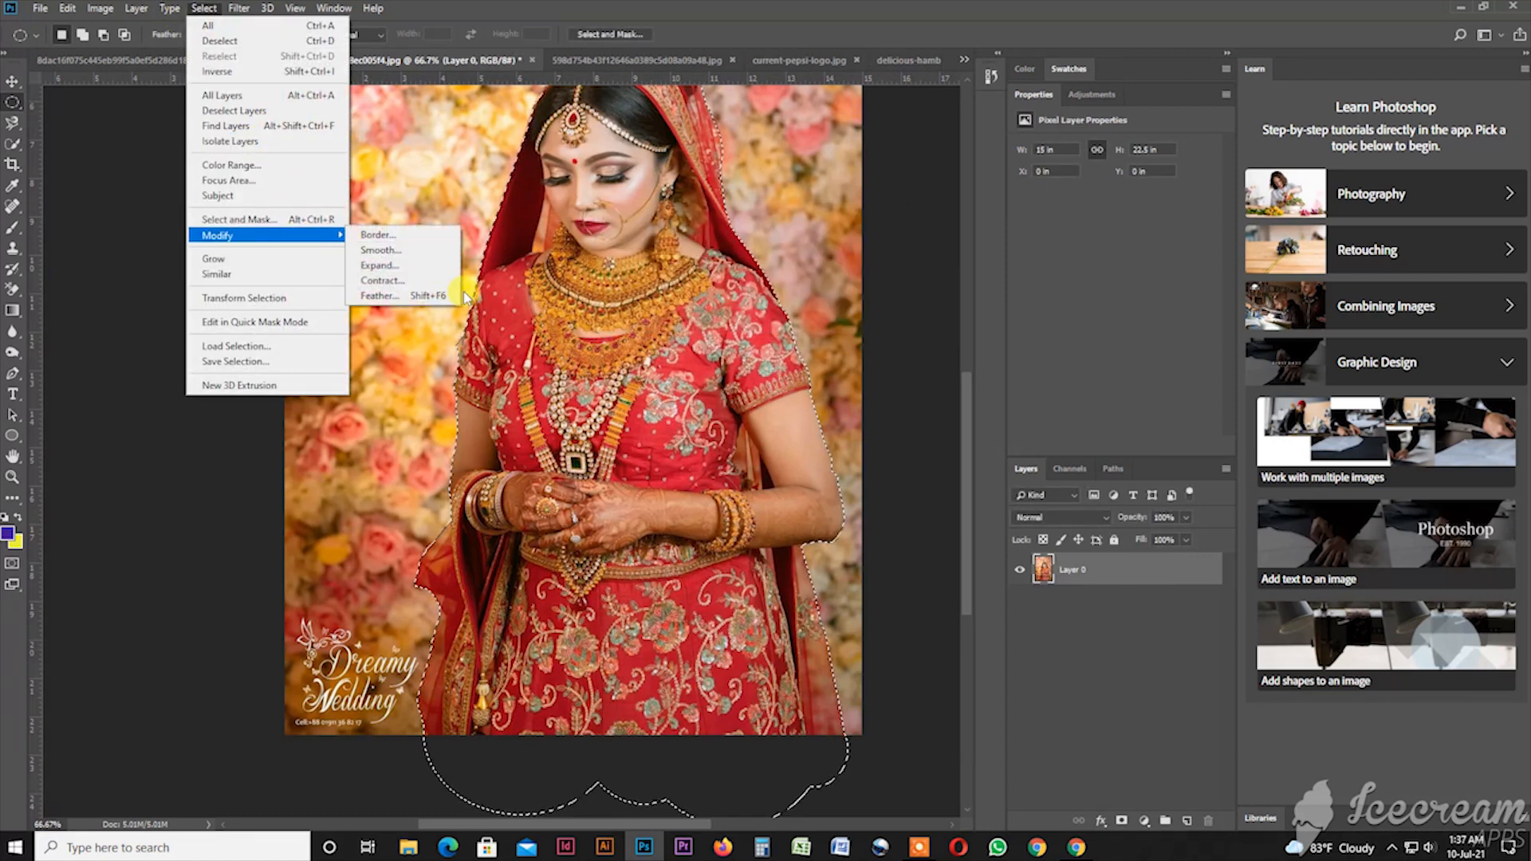
pyautogui.click(441, 299)
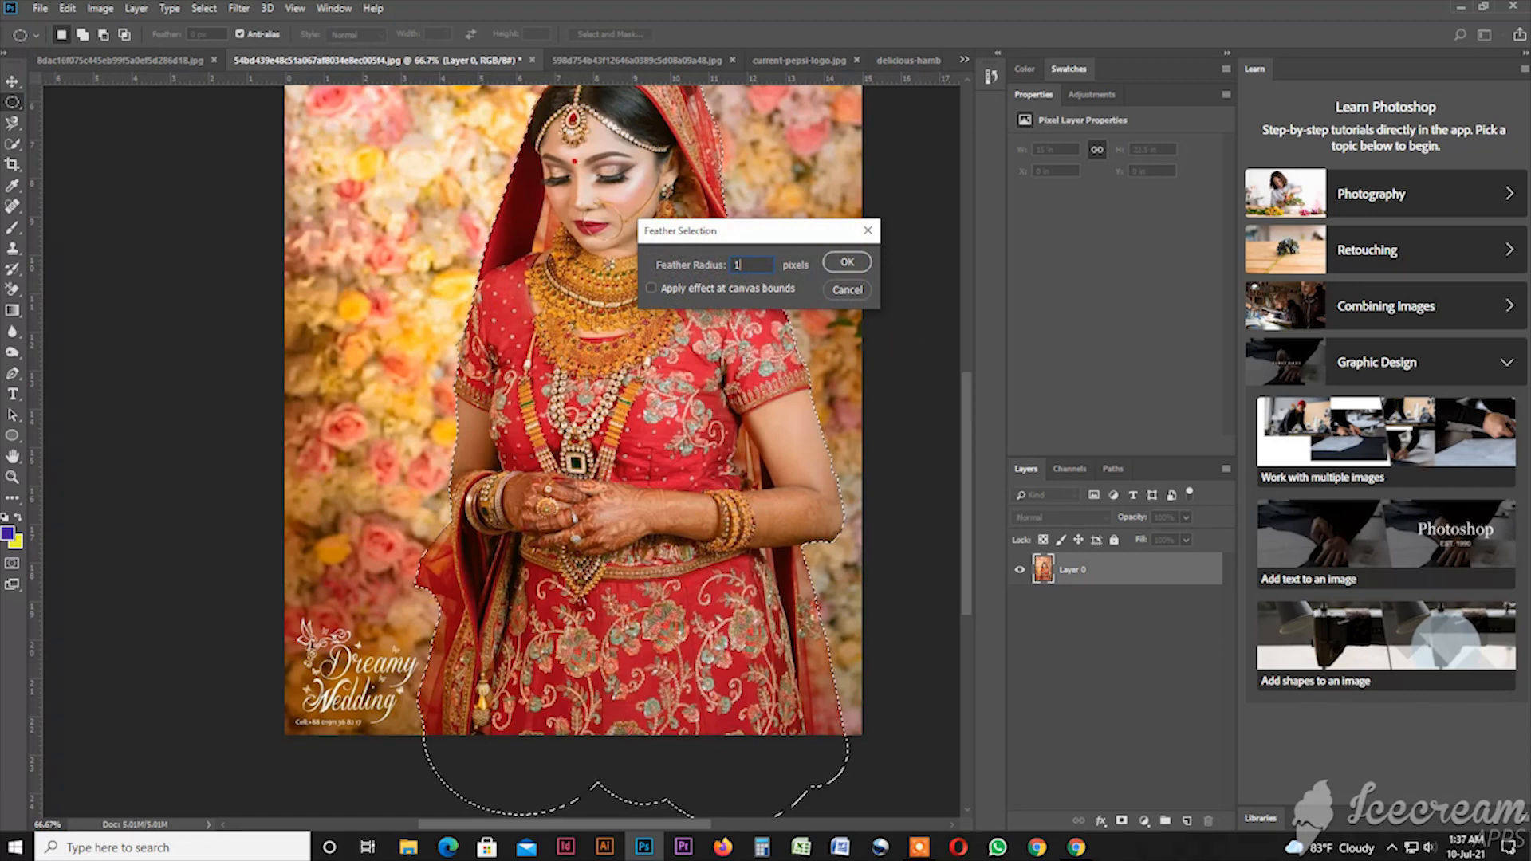
pyautogui.write('1.5')
pyautogui.press('Return')
# Step: Try deleting the selected bride area, undo the deletion, and invert the selection to cover the floral background
pyautogui.press('Delete')
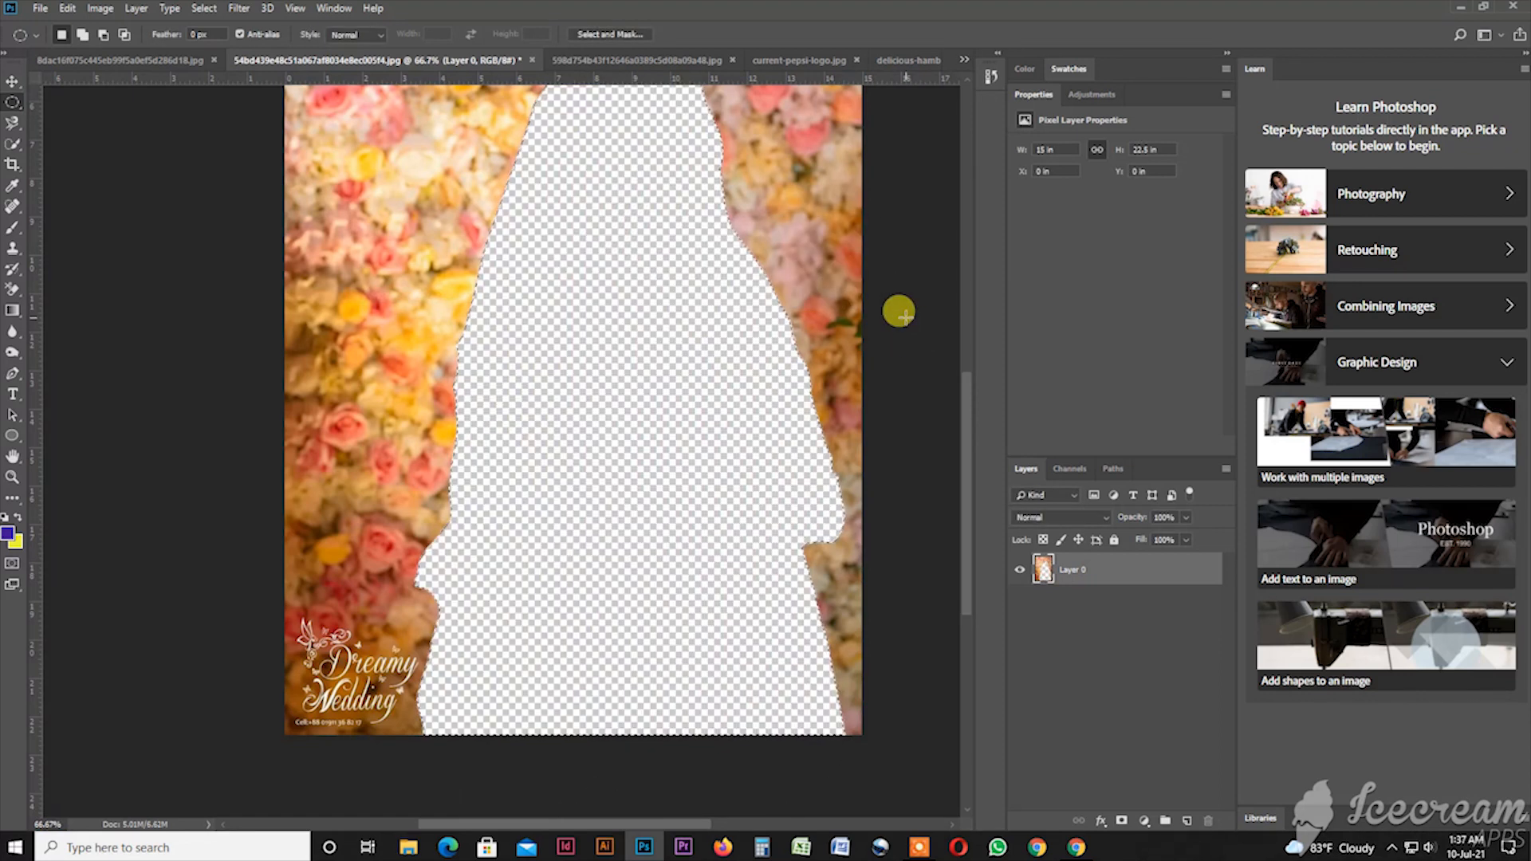
pyautogui.hotkey('ctrl', 'z')
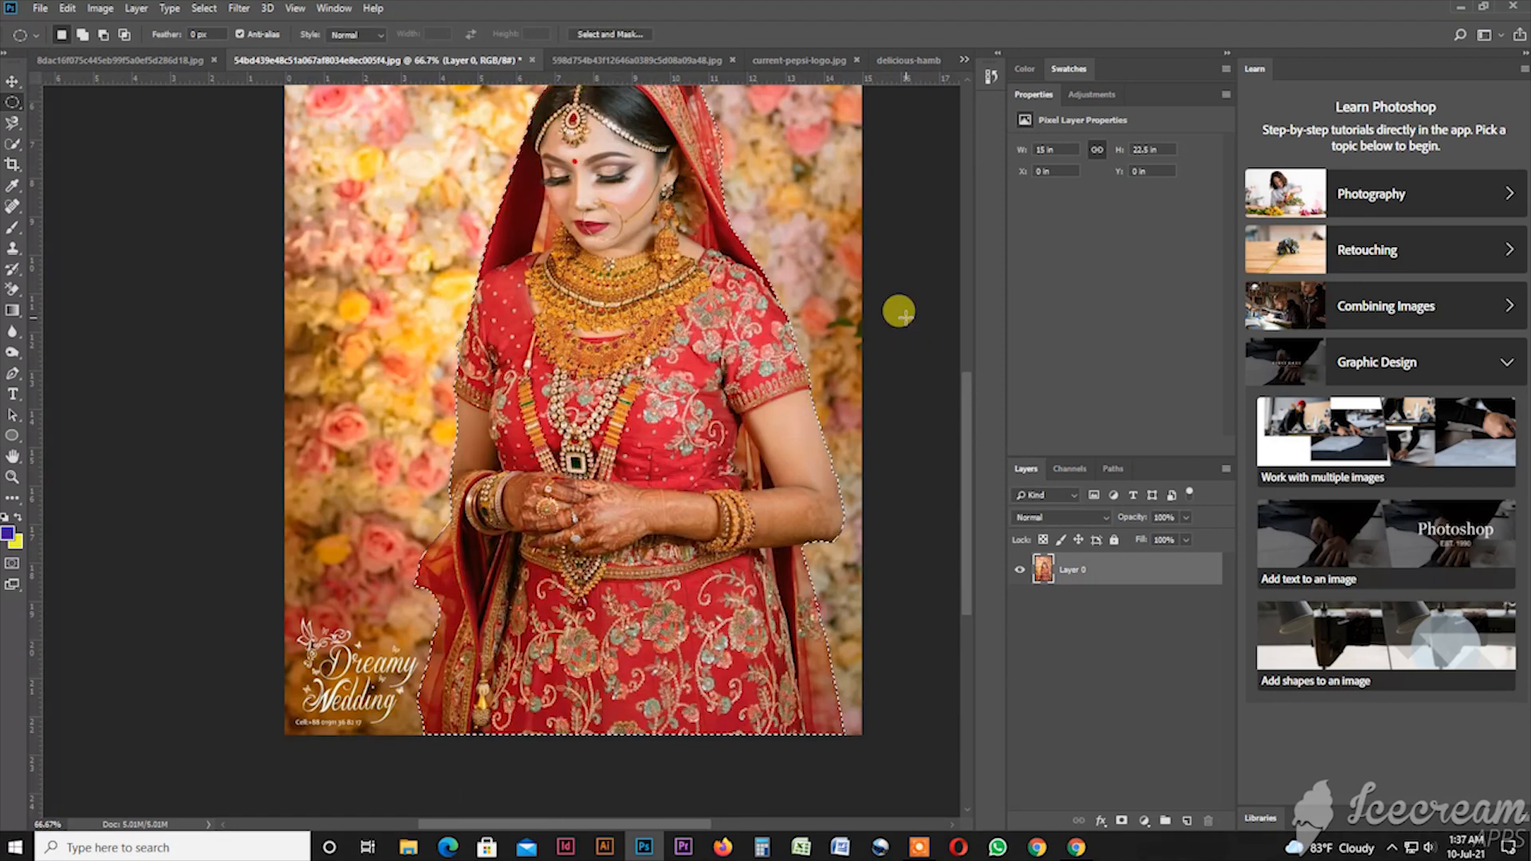
pyautogui.click(201, 7)
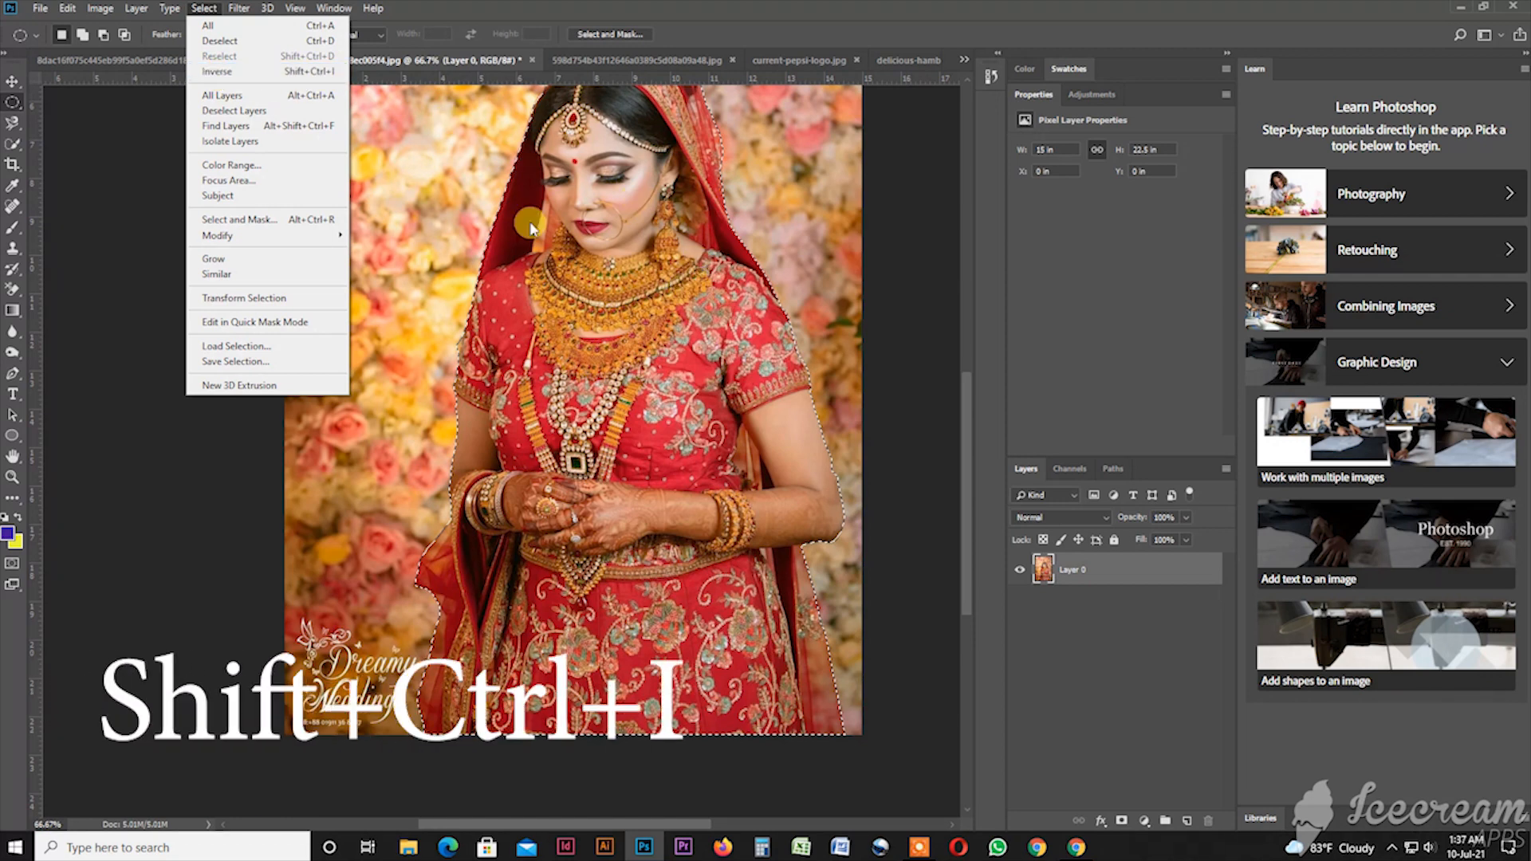
pyautogui.click(264, 73)
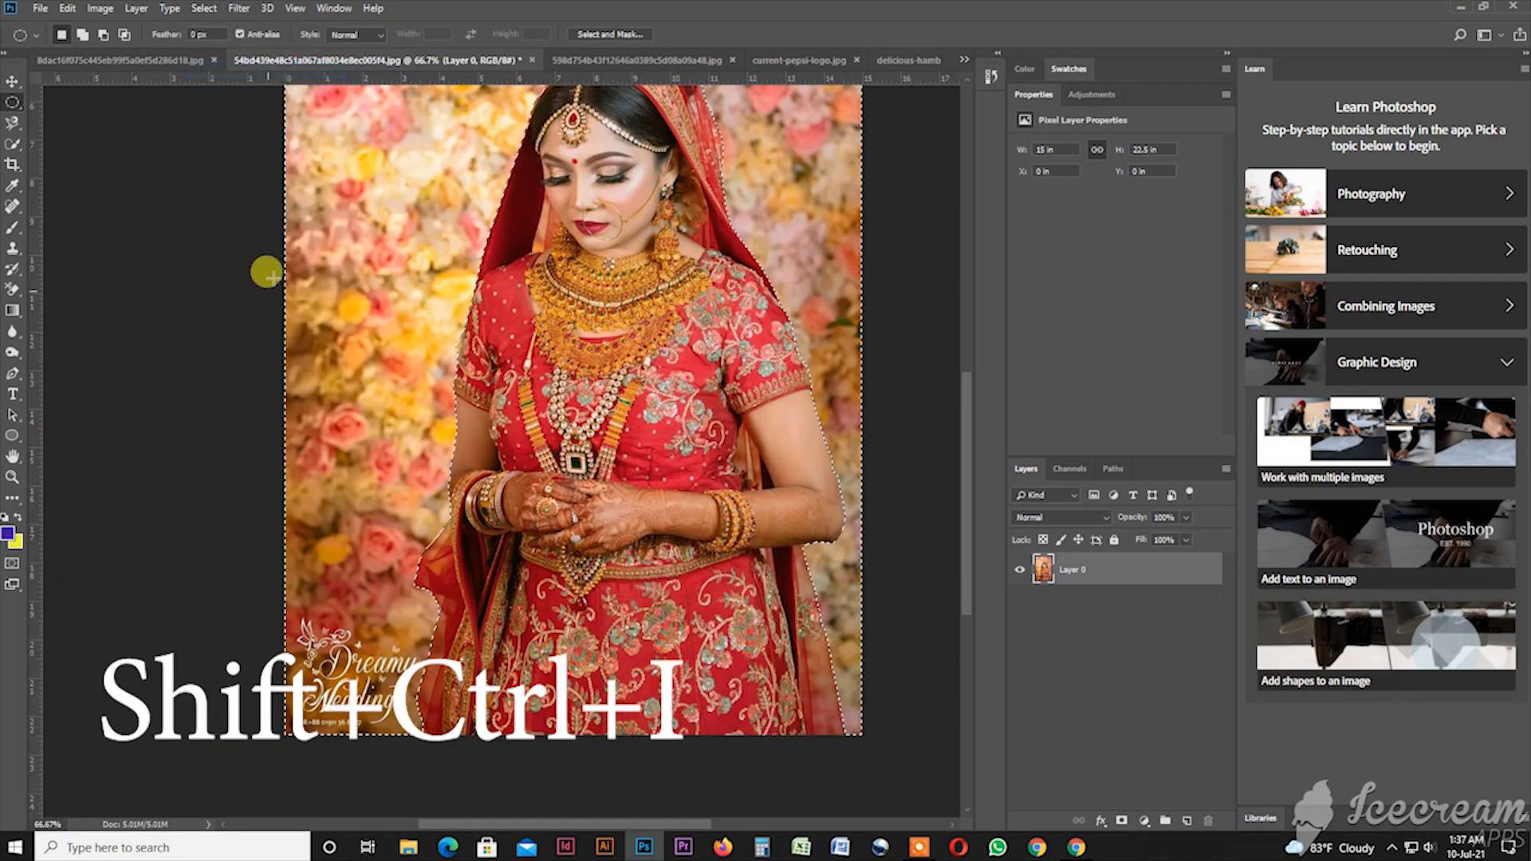
# Step: Delete the selected floral background around the bride, clear the selection and deselect the cutout layer
pyautogui.press('Delete')
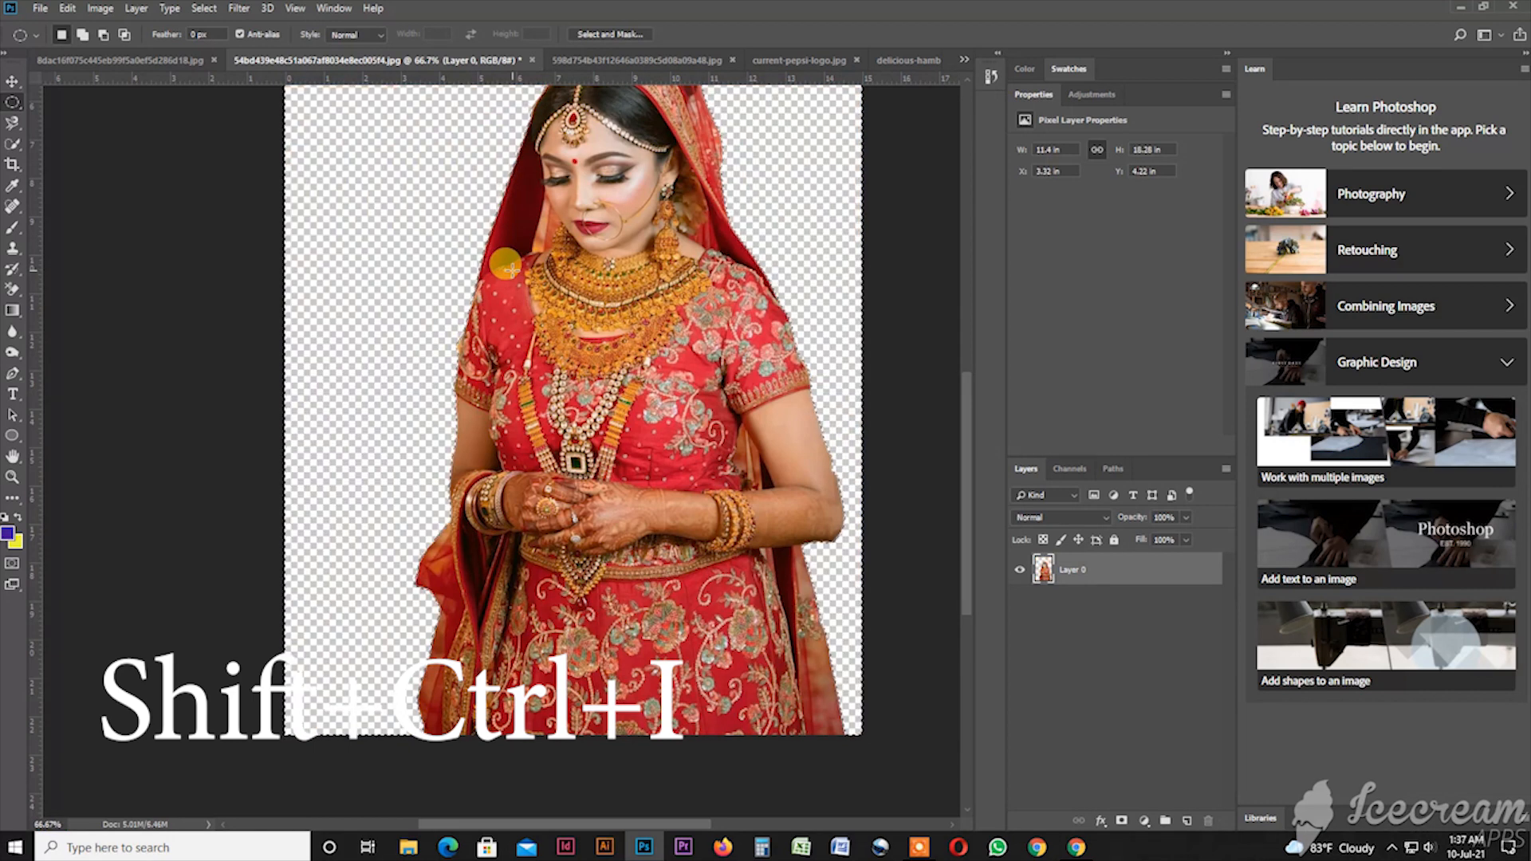
pyautogui.click(12, 80)
pyautogui.hotkey('ctrl', 'd')
pyautogui.moveTo(725, 315); pyautogui.dragTo(742, 449)
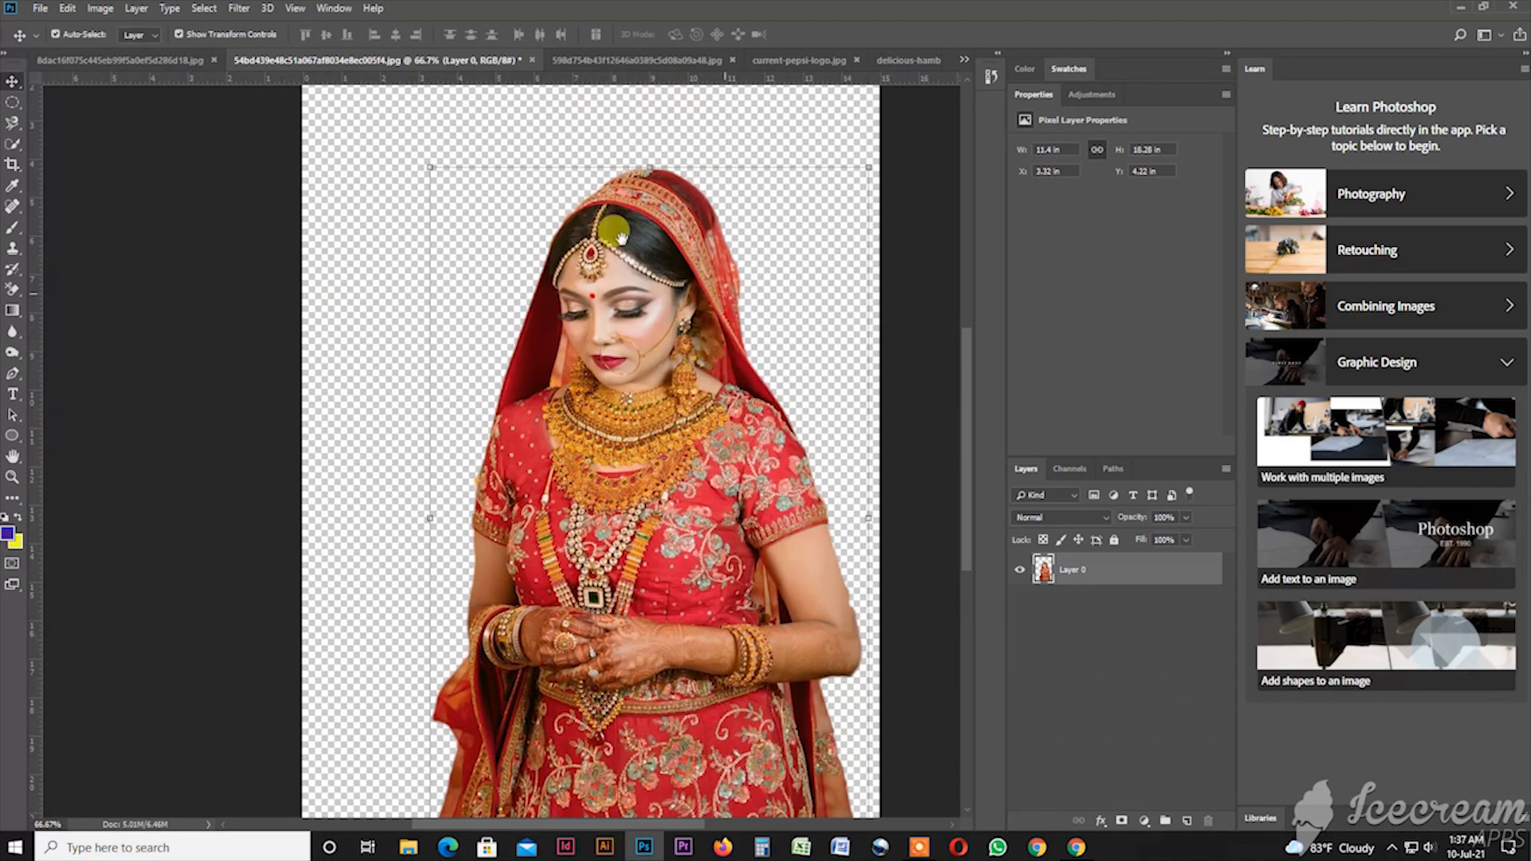
pyautogui.hotkey('ctrl', '-')
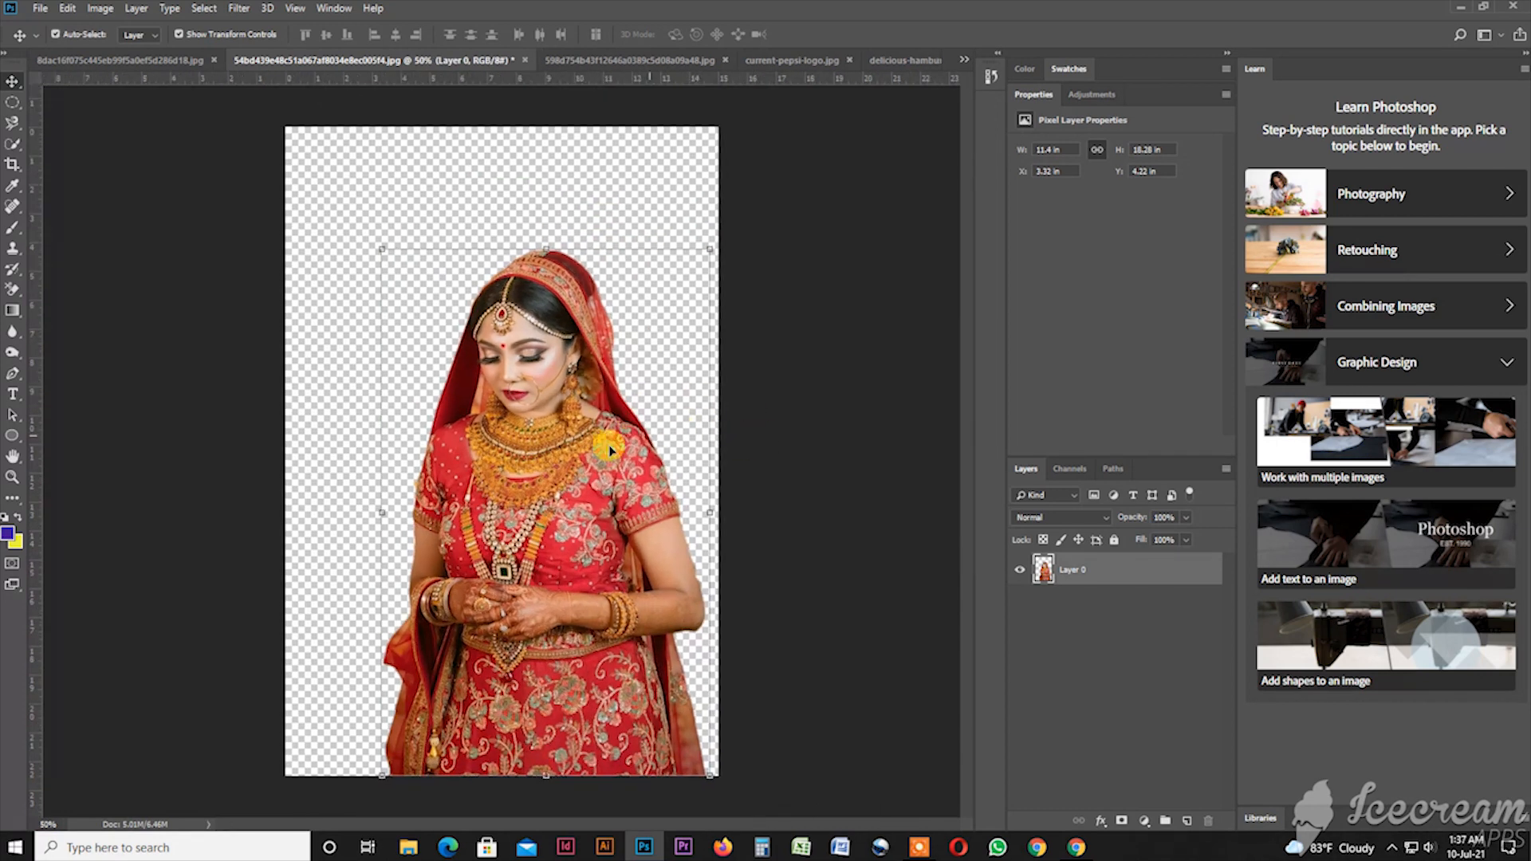
pyautogui.click(770, 327)
# Step: Save the bride cutout as a transparent PNG in the 213 Image Background Remove Just 1 Click folder with the large file size option
pyautogui.hotkey('ctrl', 'shift', 's')
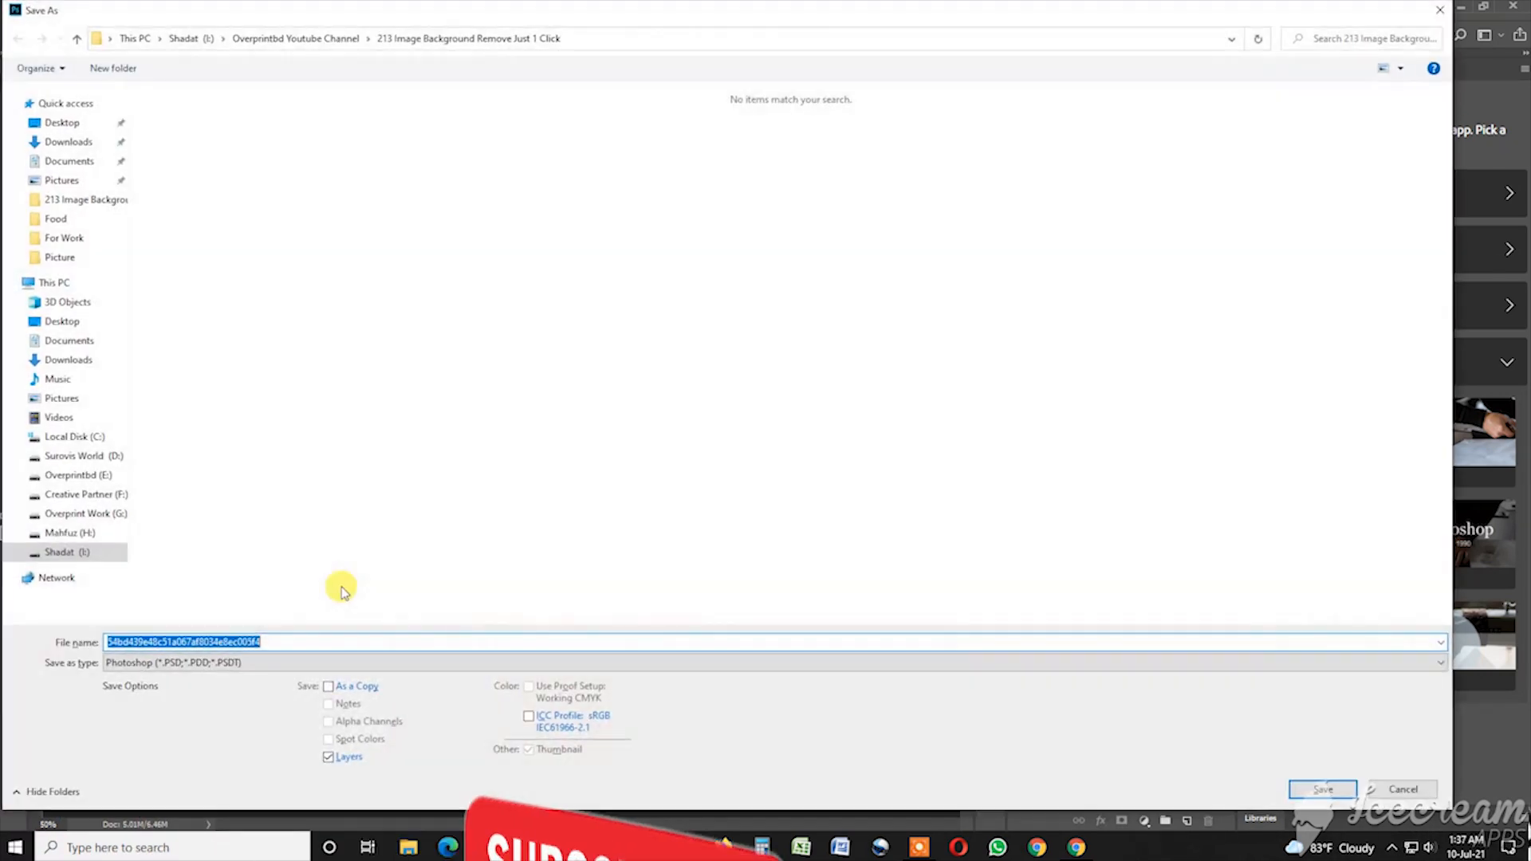
pyautogui.click(265, 667)
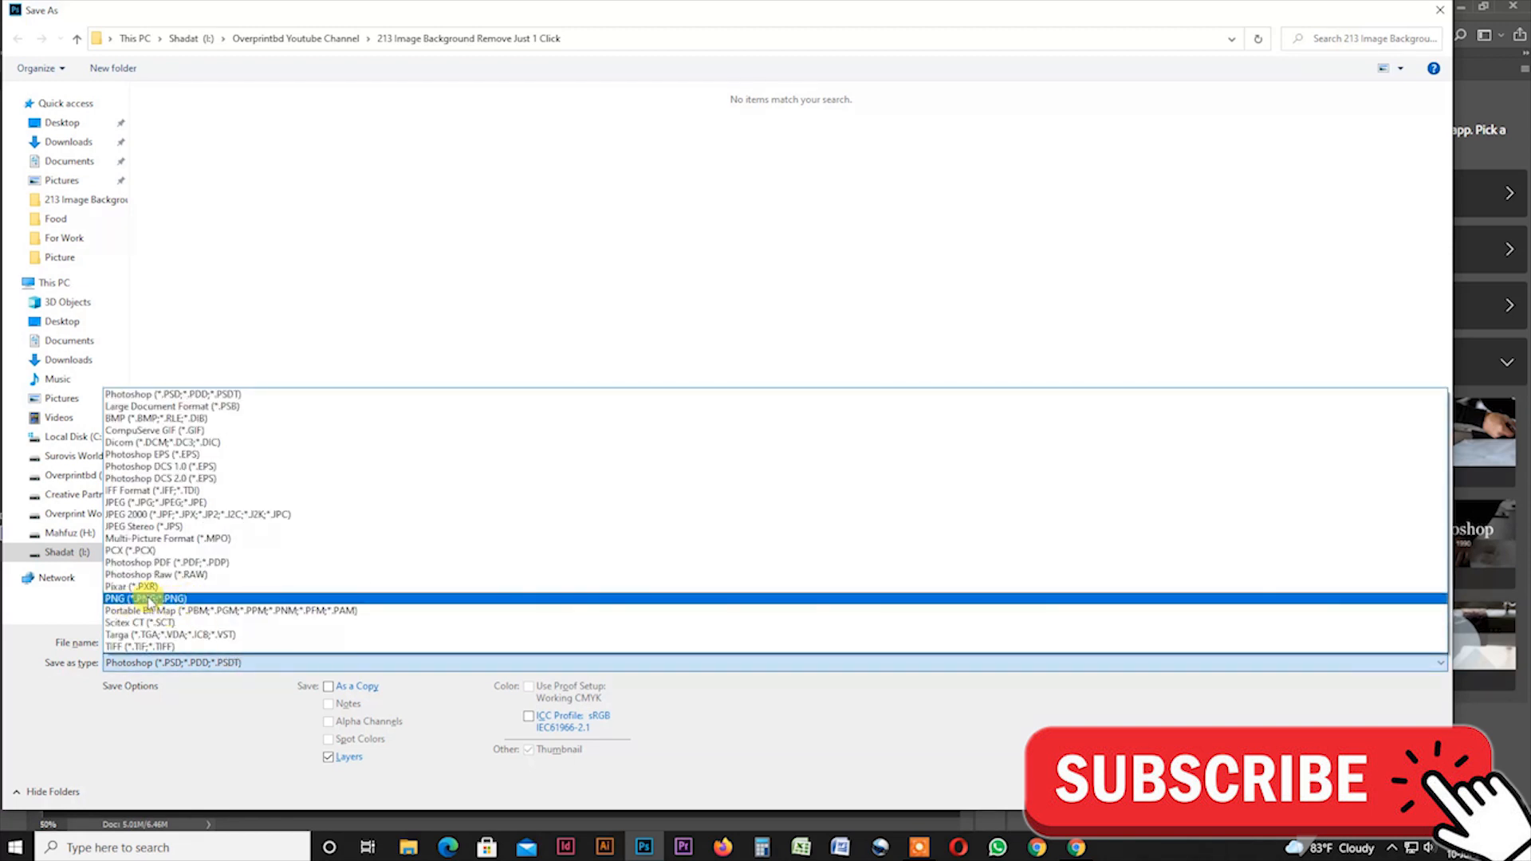
pyautogui.click(195, 726)
pyautogui.click(214, 666)
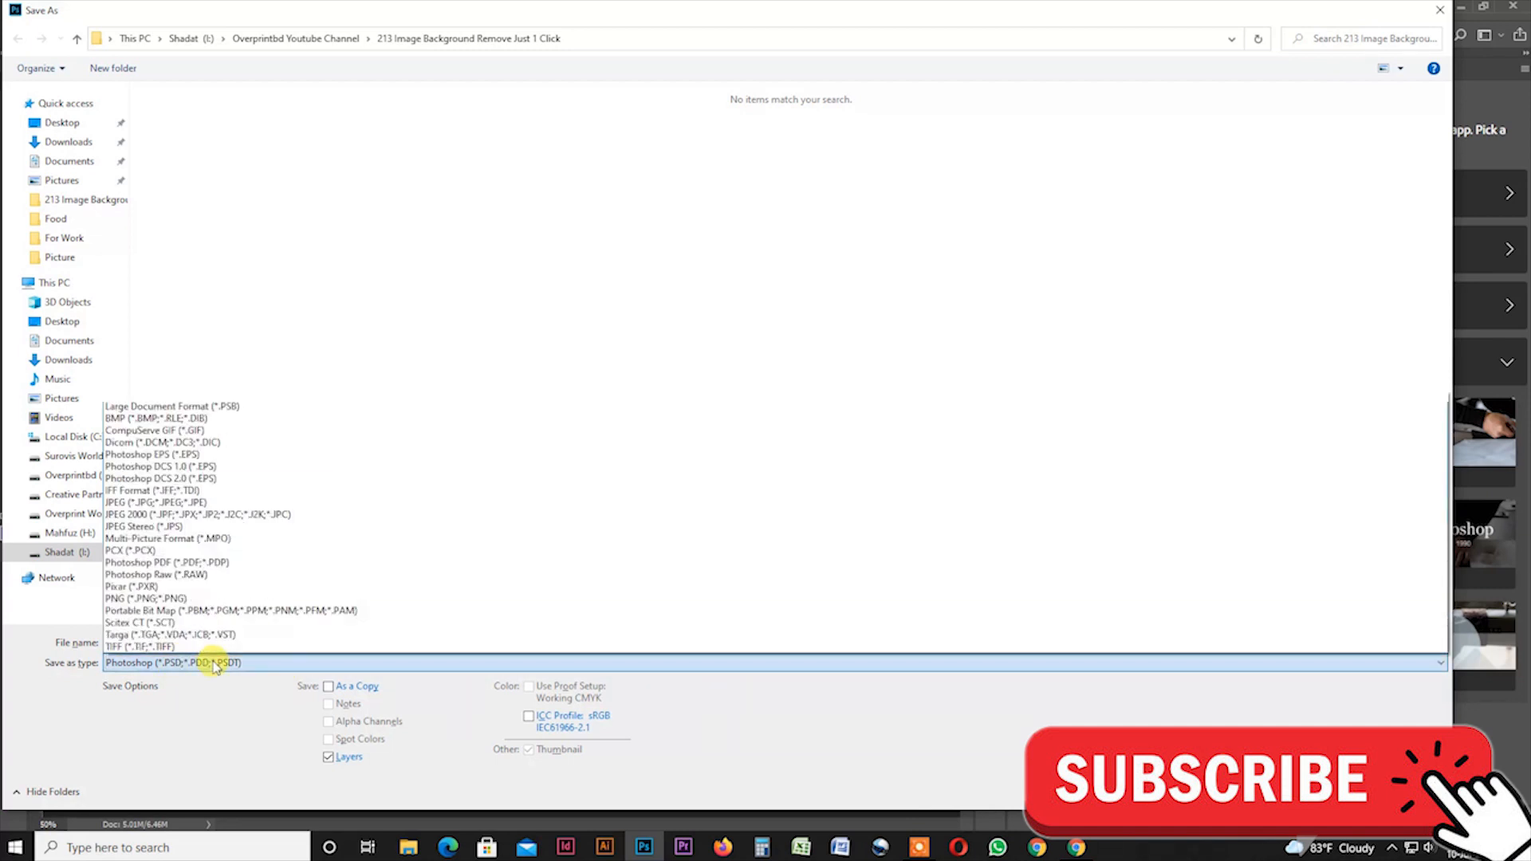
pyautogui.click(213, 666)
pyautogui.click(217, 664)
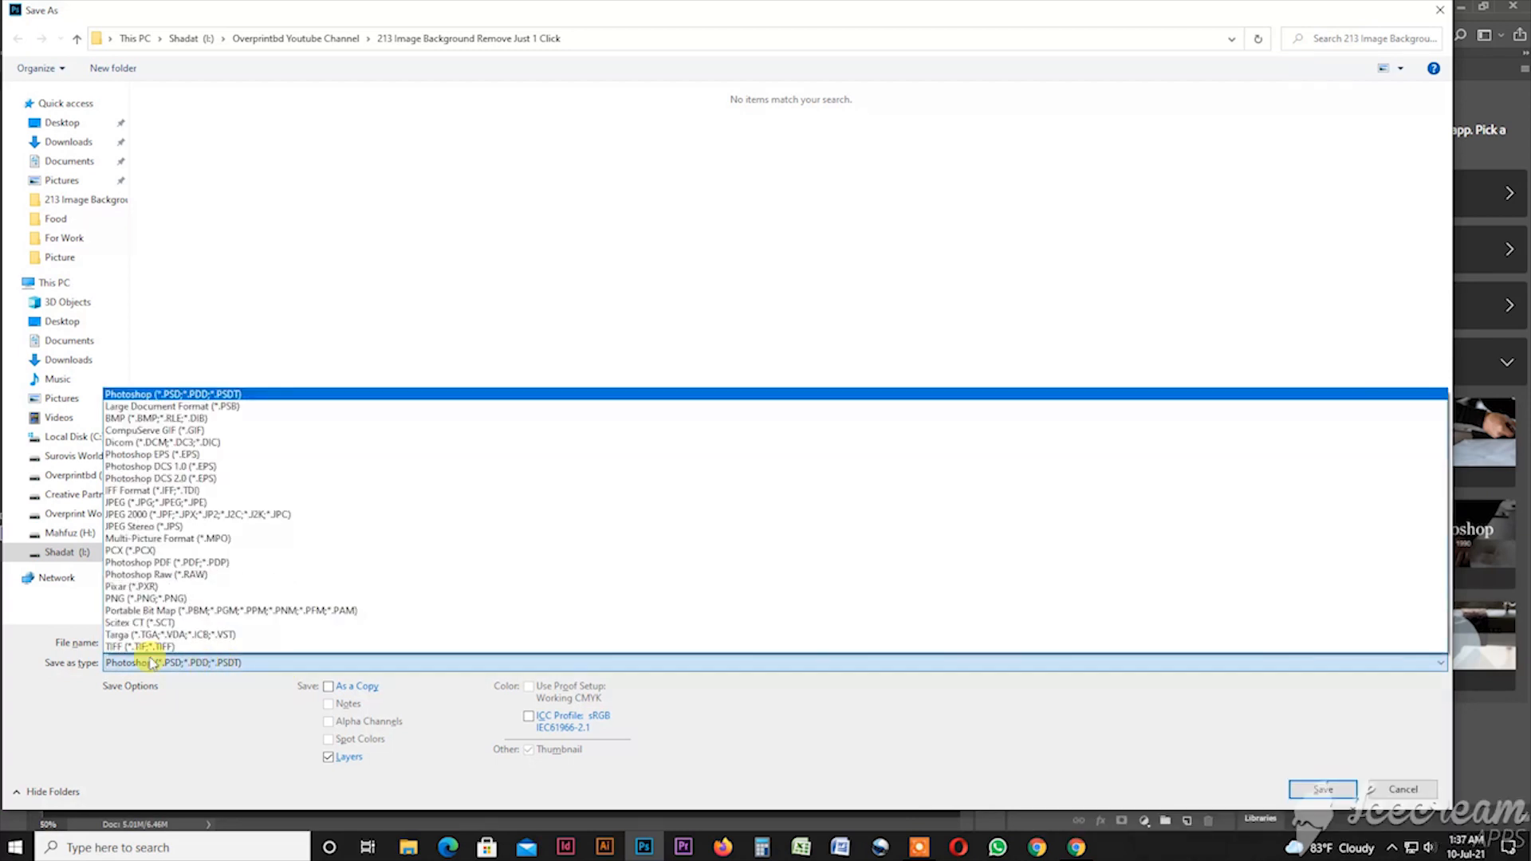
pyautogui.click(183, 598)
pyautogui.click(284, 642)
pyautogui.click(284, 642)
pyautogui.click(1338, 790)
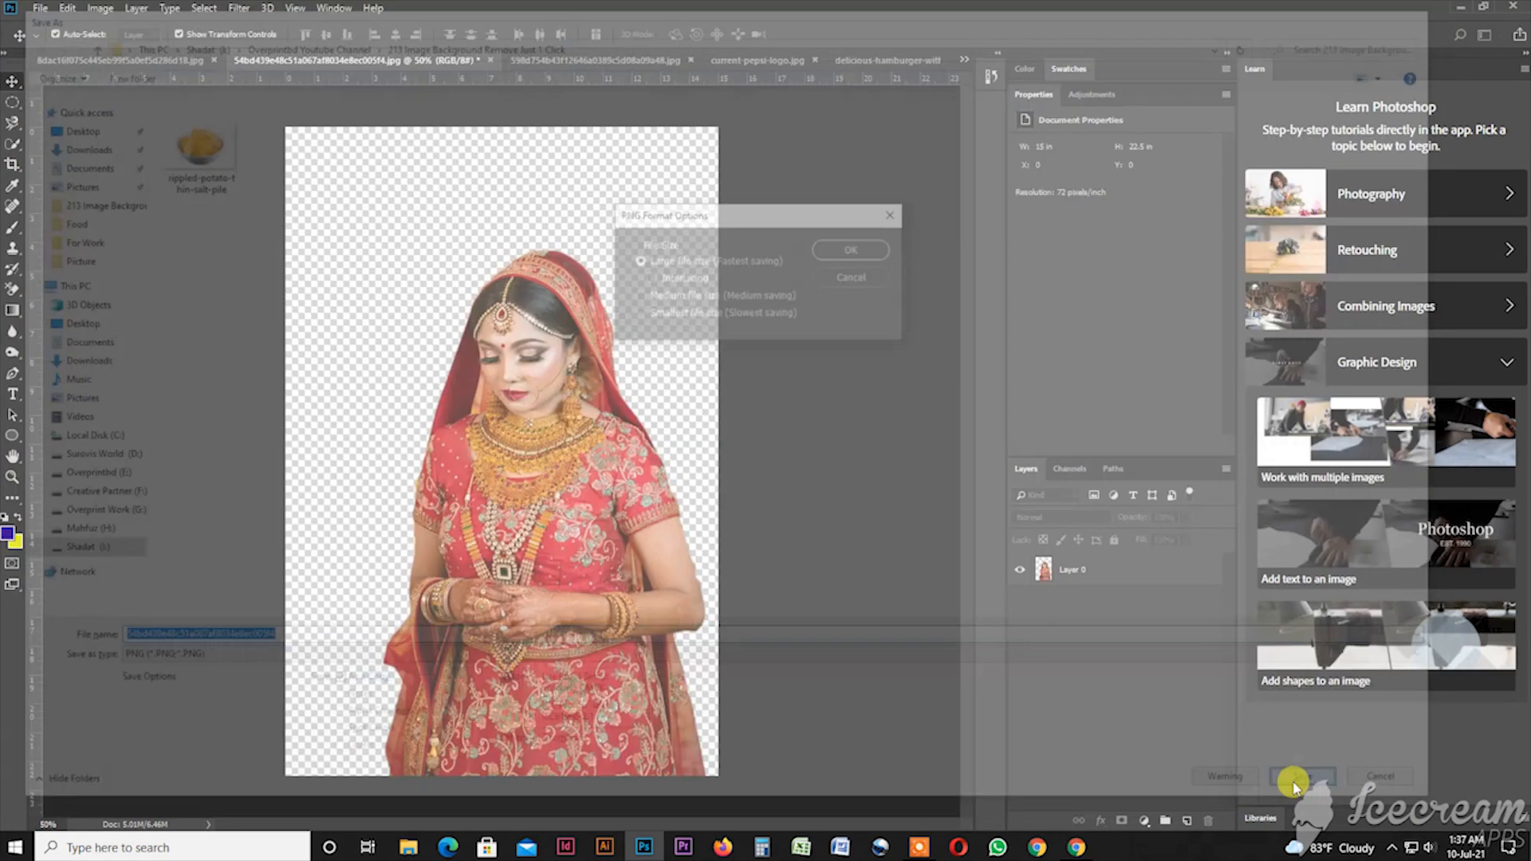
pyautogui.click(853, 250)
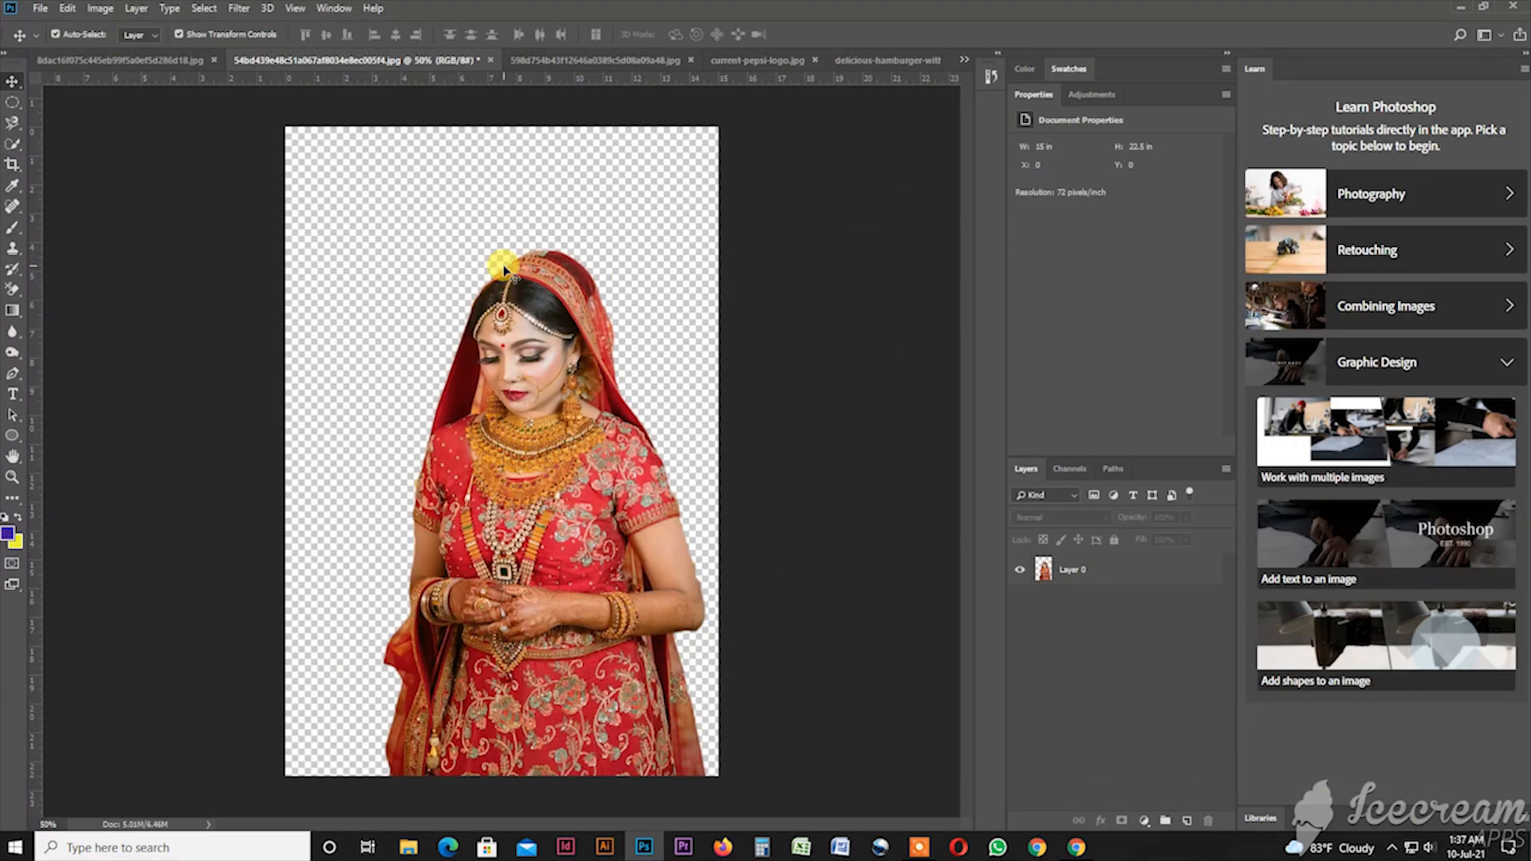
# Step: Close the bride document and save its changes as a Photoshop (PSD) file
pyautogui.click(490, 61)
pyautogui.click(684, 323)
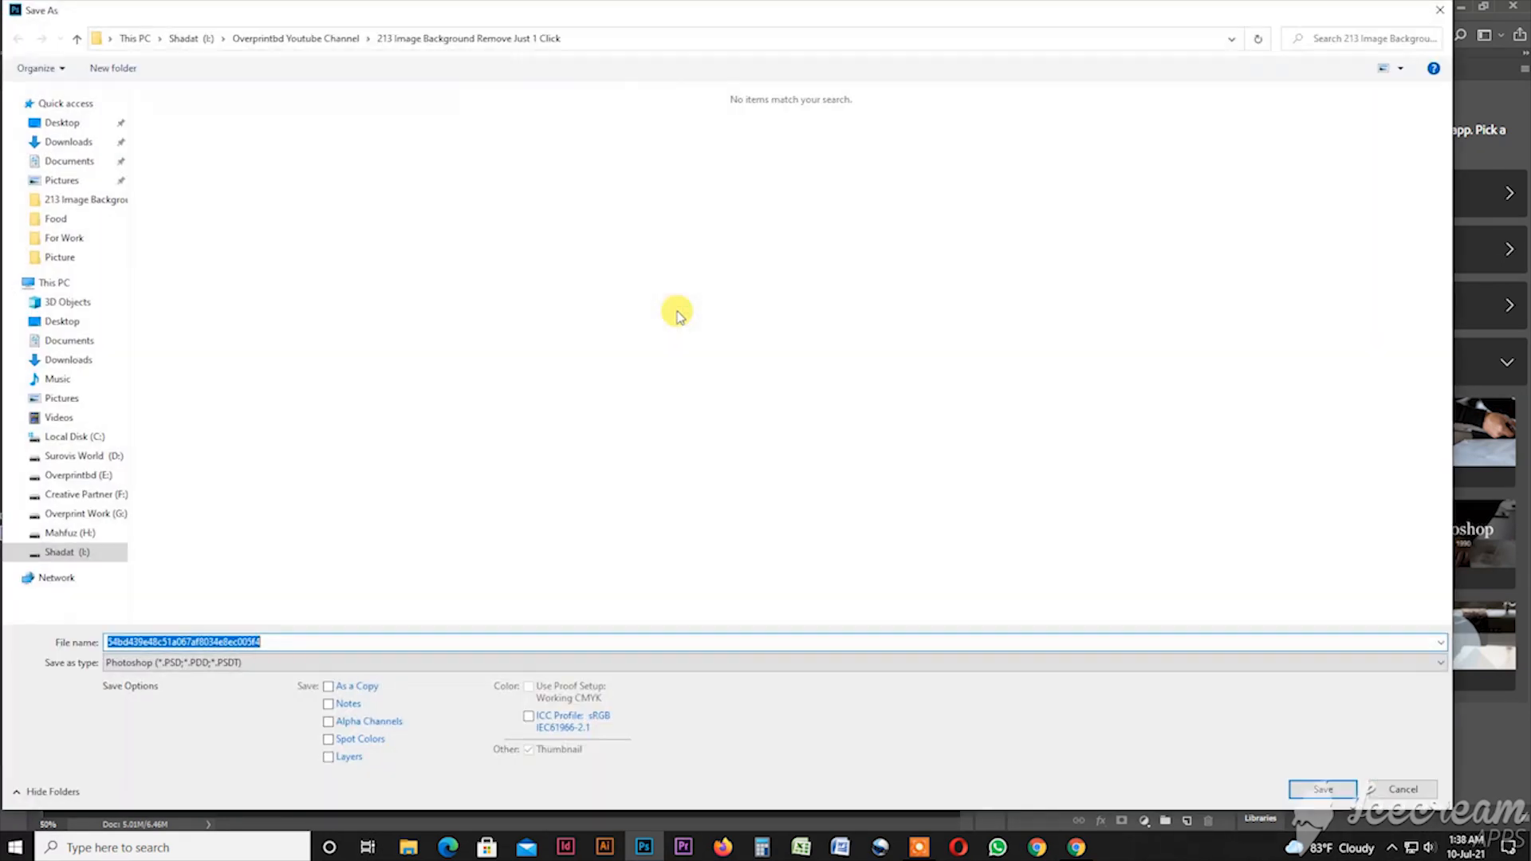
pyautogui.press('Return')
pyautogui.press('Return')
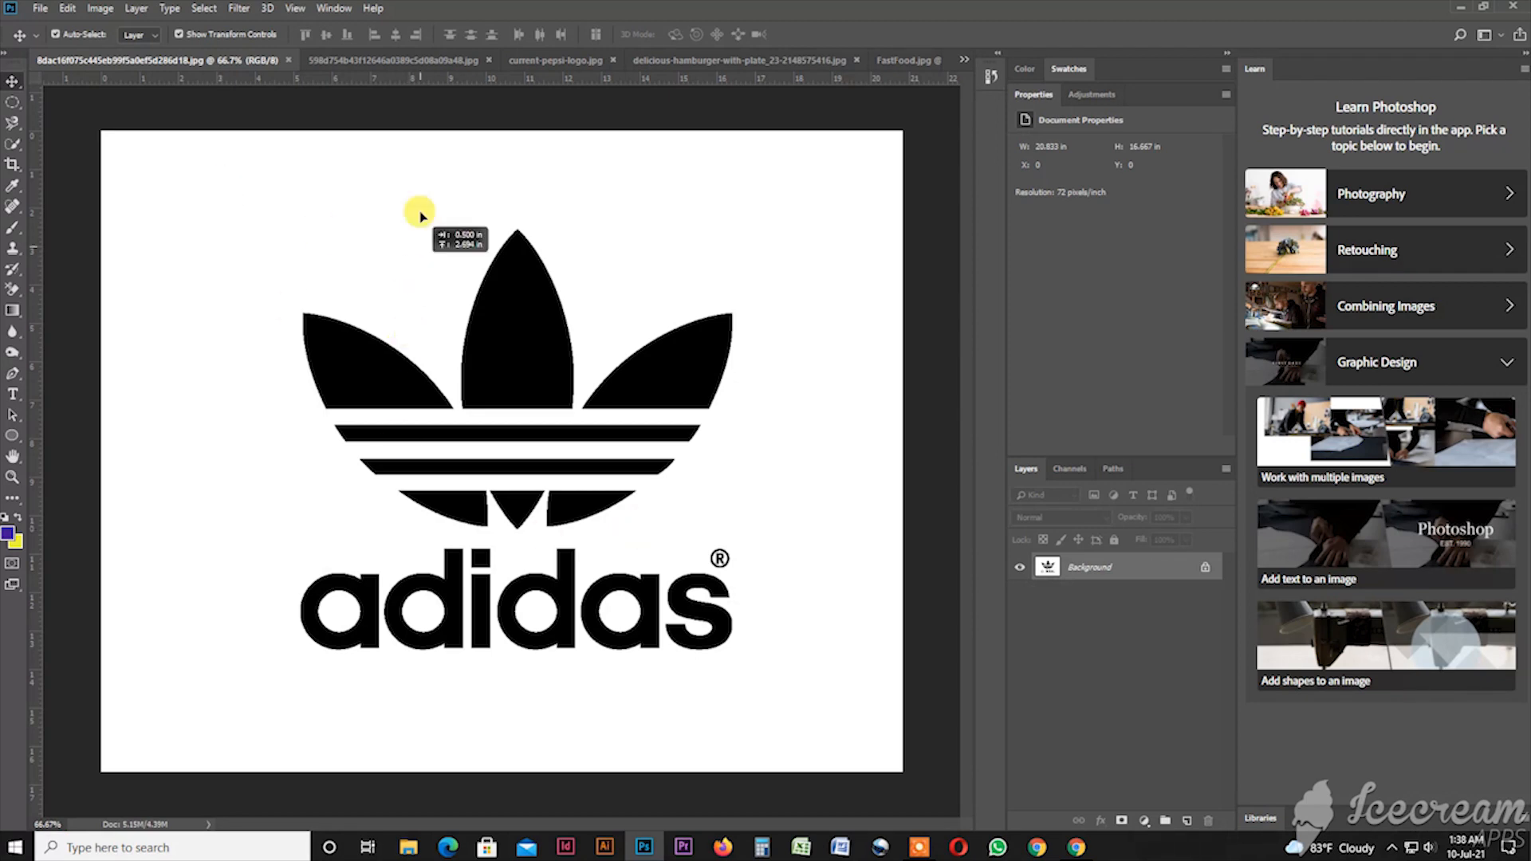
# Step: Try placing the adidas logo with its white background on the photo of the two women at about 20% scale, and undo the placement
pyautogui.click(401, 63)
pyautogui.moveTo(401, 66); pyautogui.dragTo(575, 552)
pyautogui.hotkey('ctrl', '-')
pyautogui.hotkey('ctrl', '-')
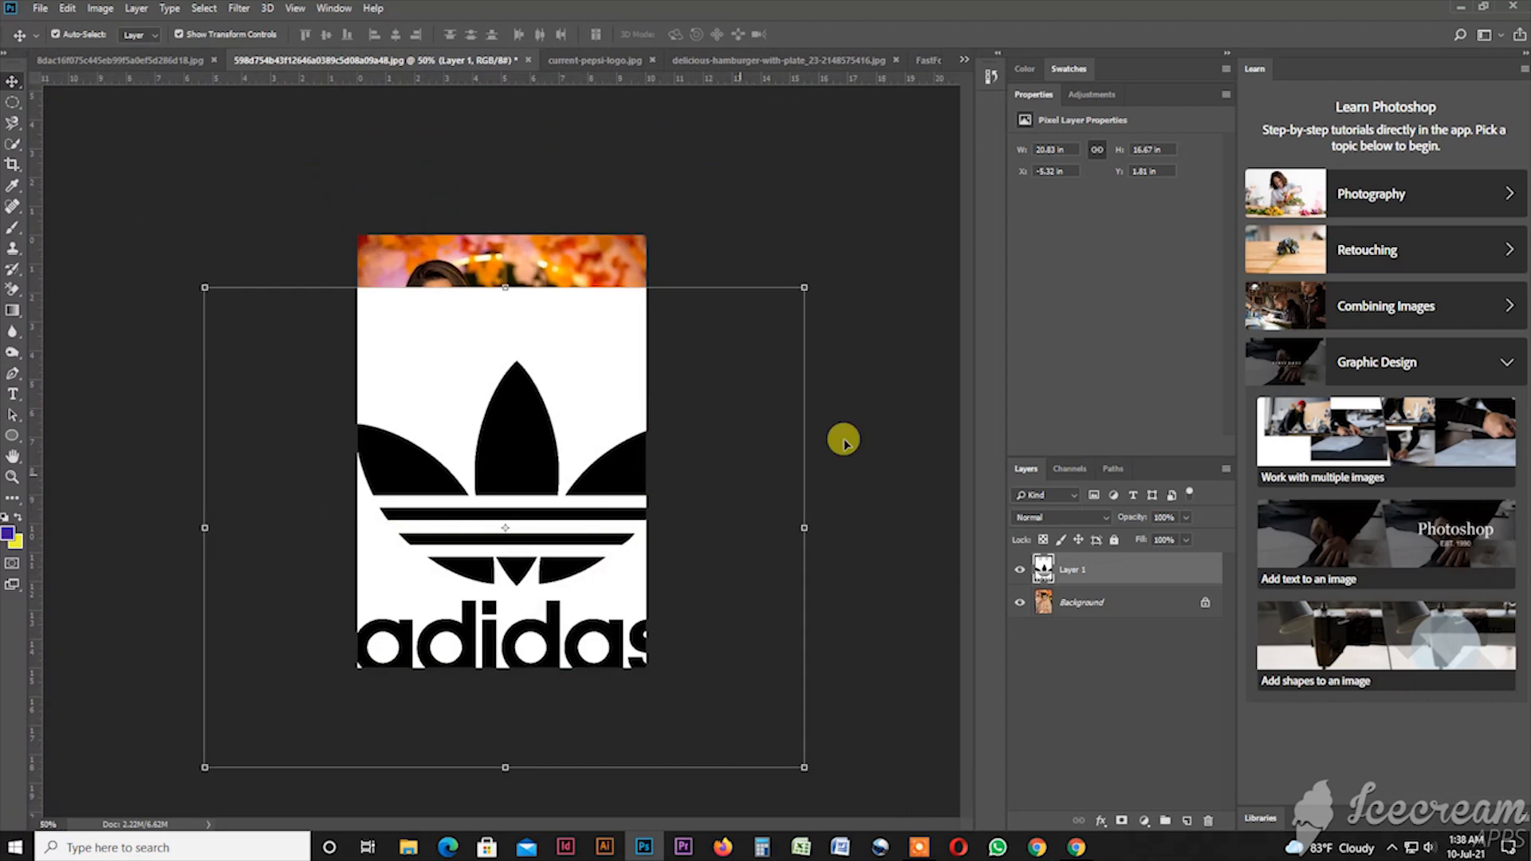
pyautogui.moveTo(803, 298); pyautogui.dragTo(566, 478)
pyautogui.moveTo(503, 531); pyautogui.dragTo(510, 524)
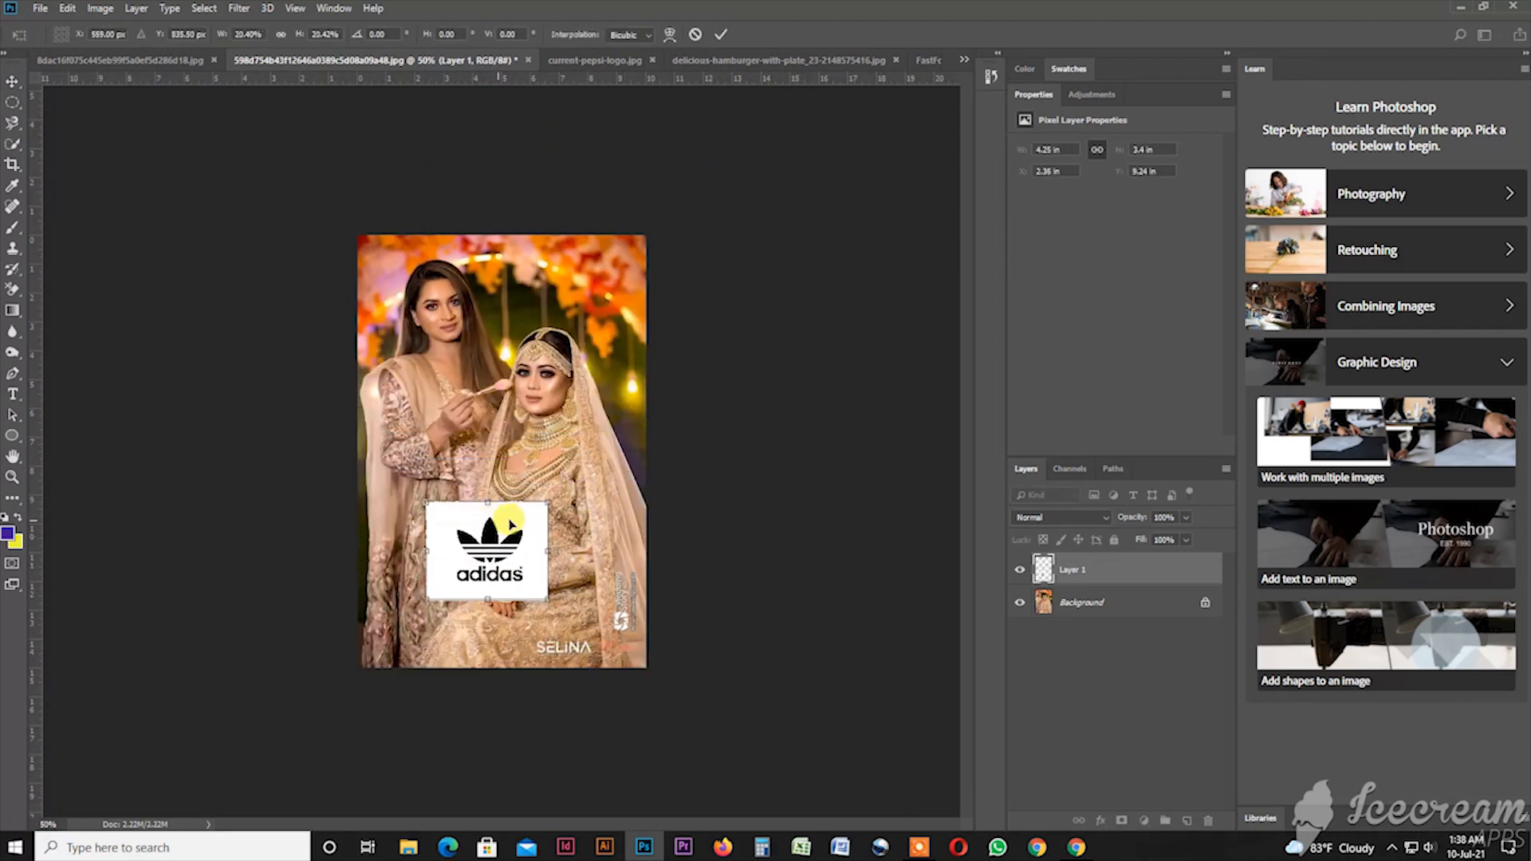
pyautogui.doubleClick(515, 532)
pyautogui.hotkey('ctrl', 'z')
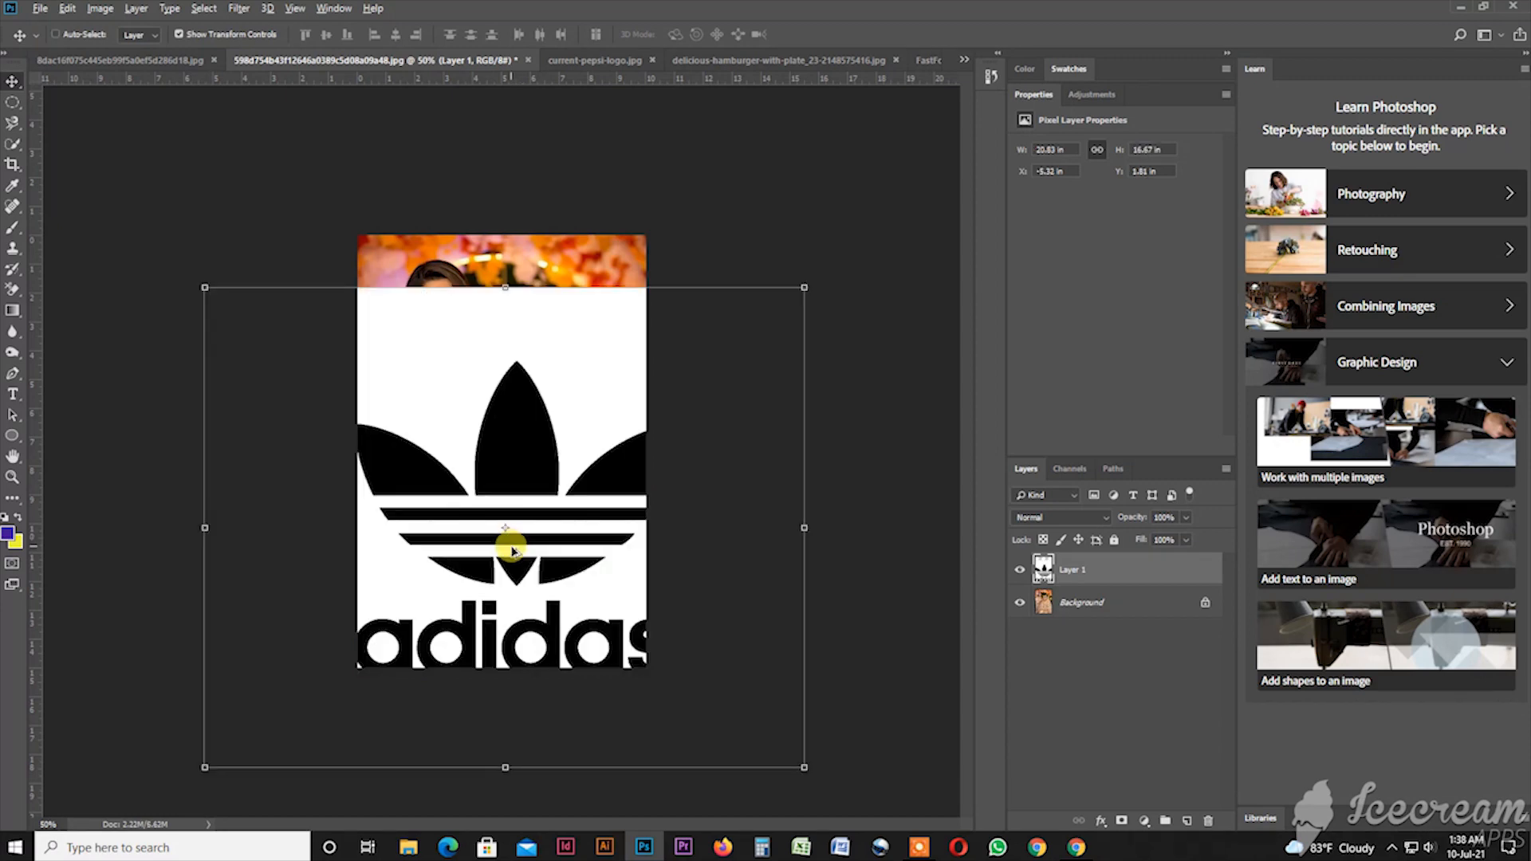
pyautogui.hotkey('ctrl', 'z')
# Step: Select the white background of the adidas logo image with the Magic Wand and convert its locked Background into Layer 0
pyautogui.click(120, 60)
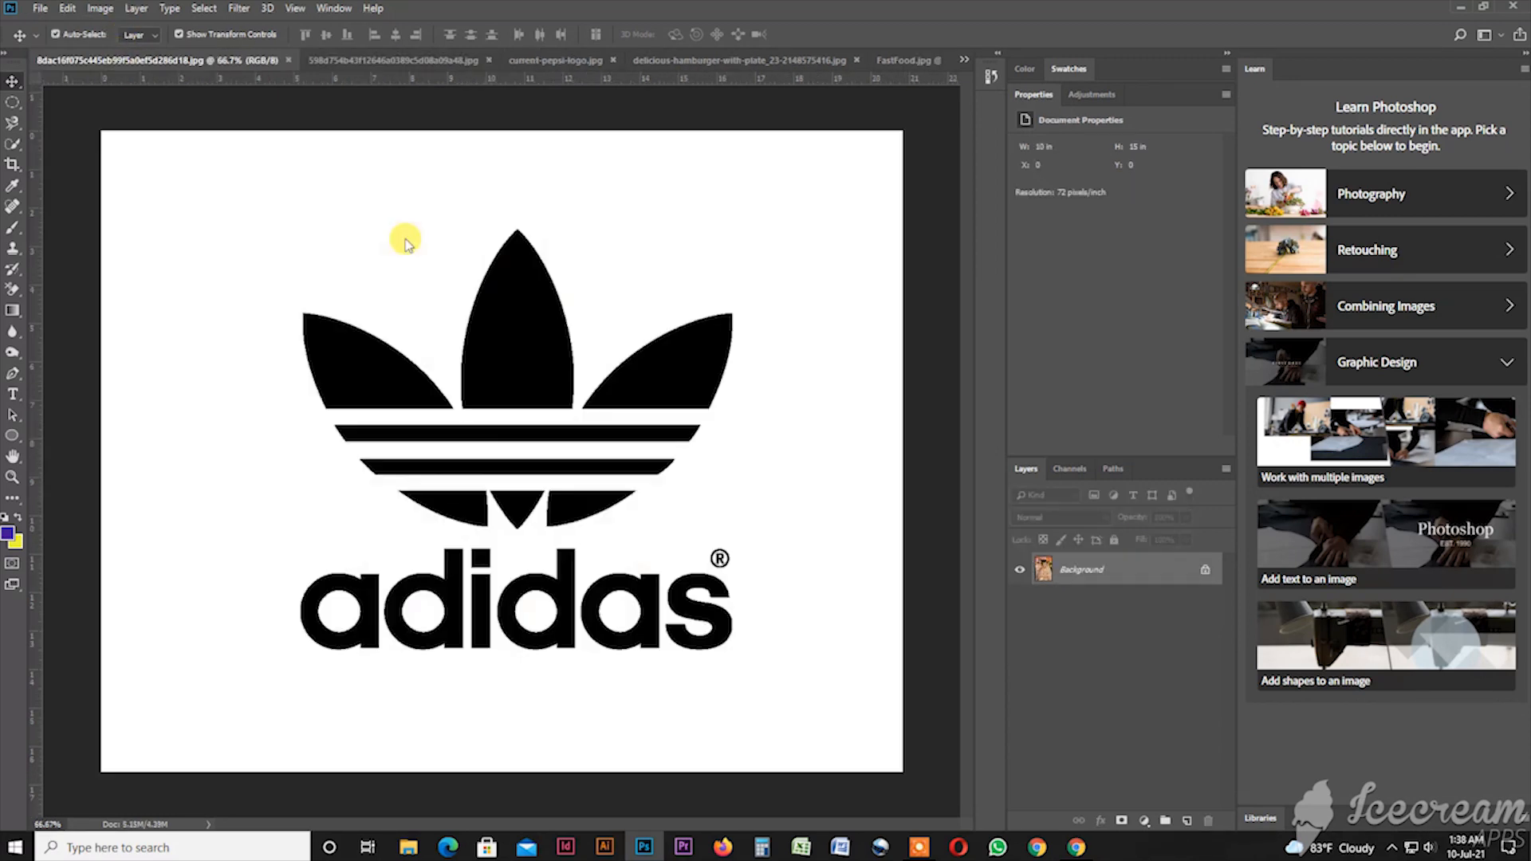
pyautogui.click(14, 146)
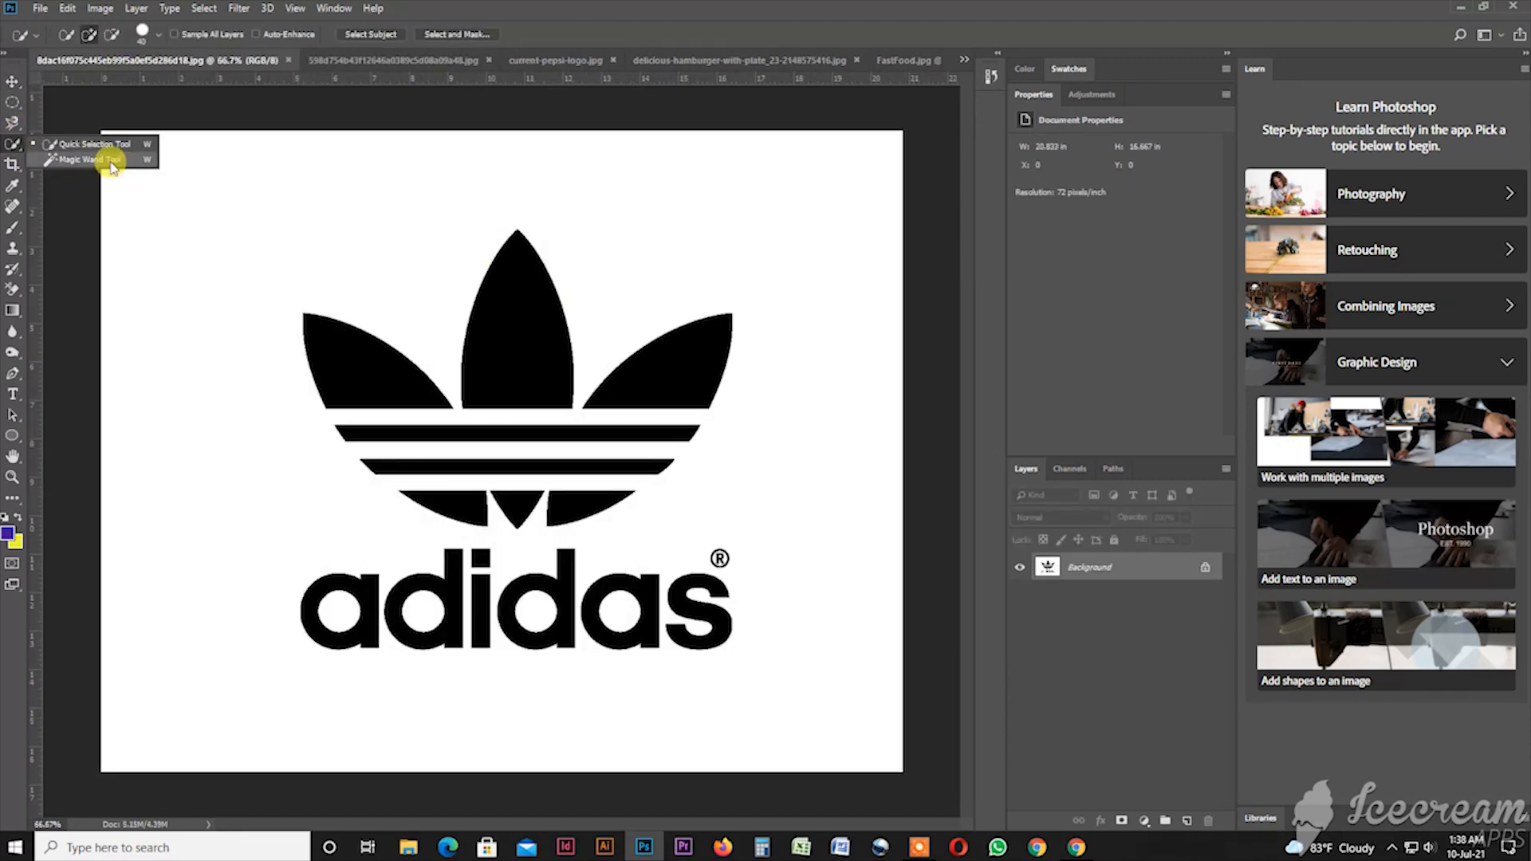
pyautogui.click(94, 163)
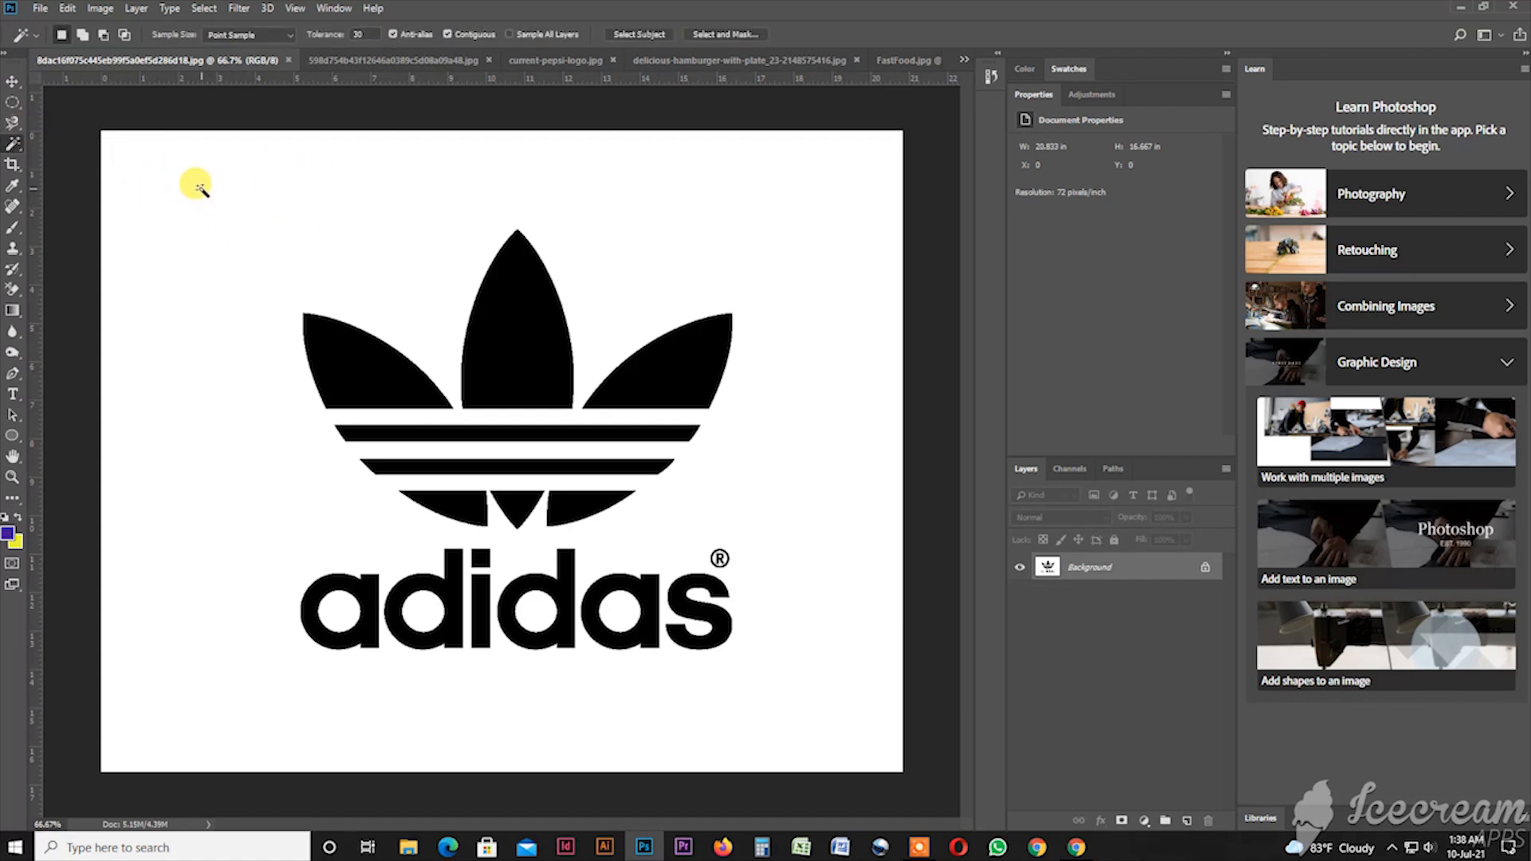
pyautogui.click(201, 192)
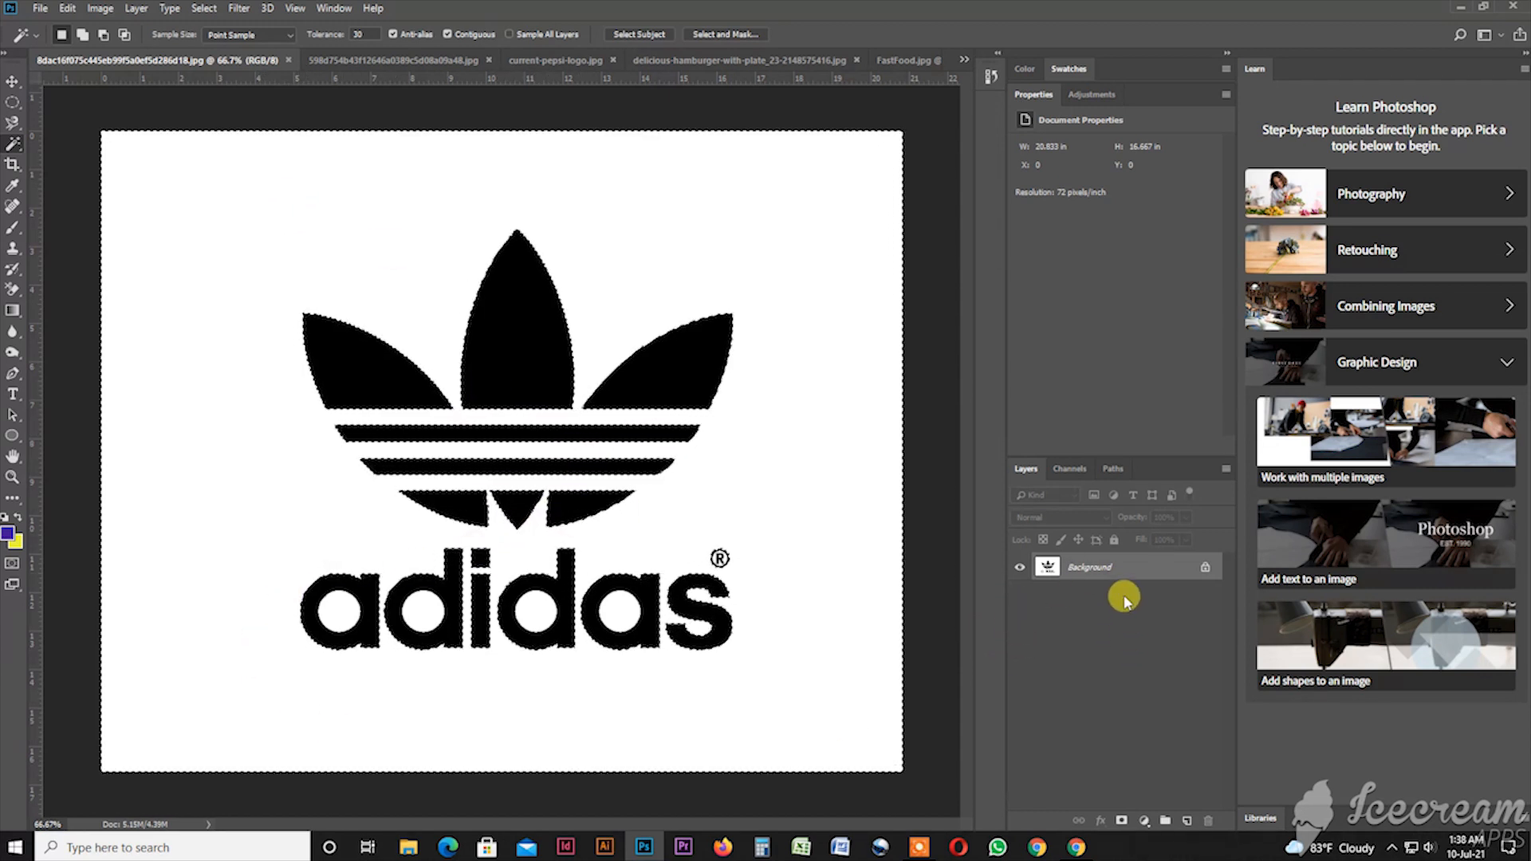
pyautogui.doubleClick(1092, 567)
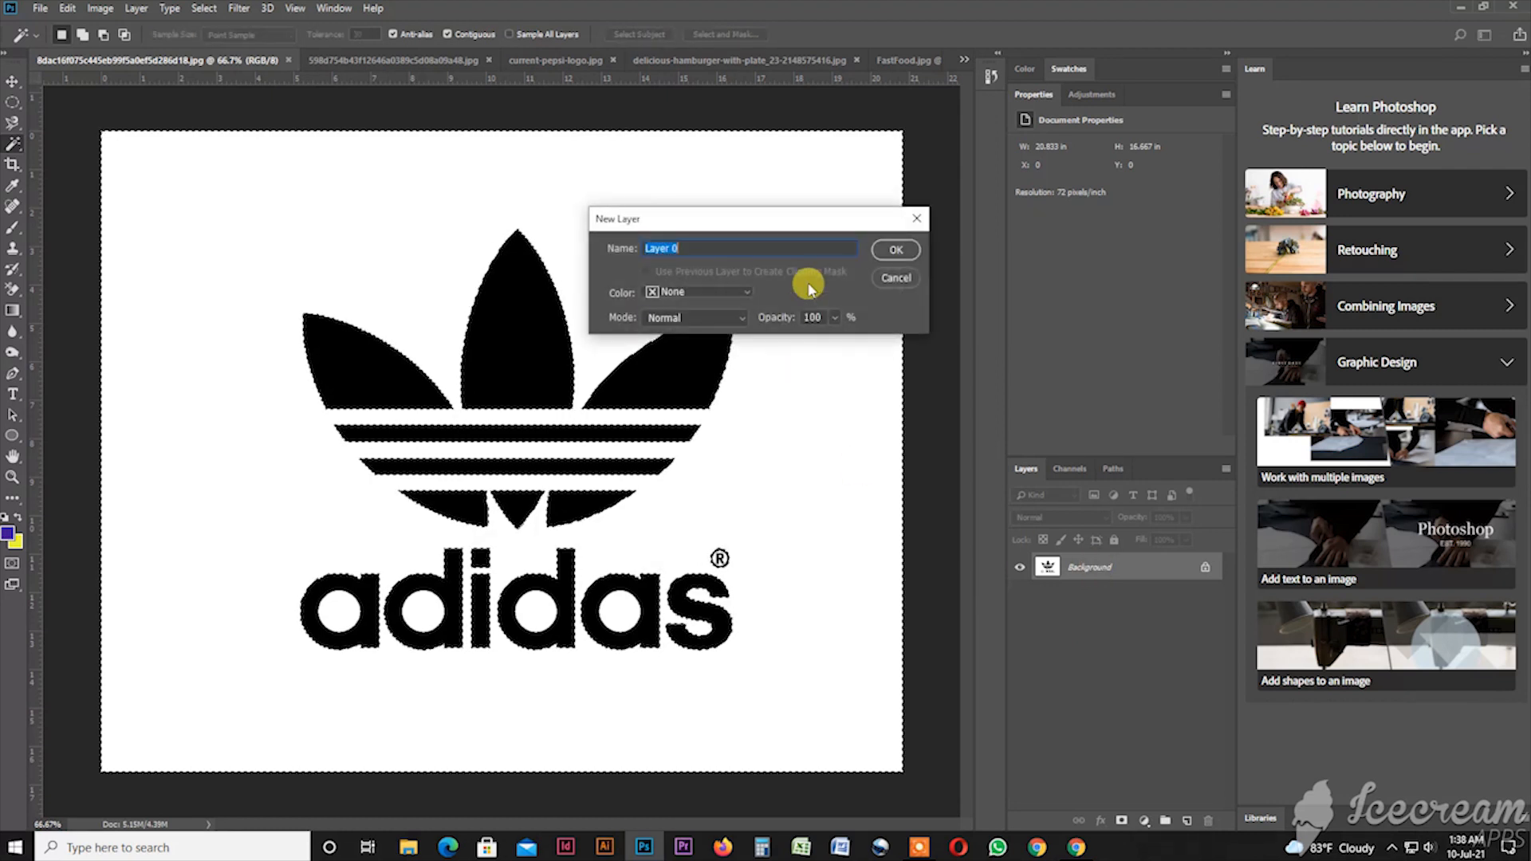
pyautogui.press('Return')
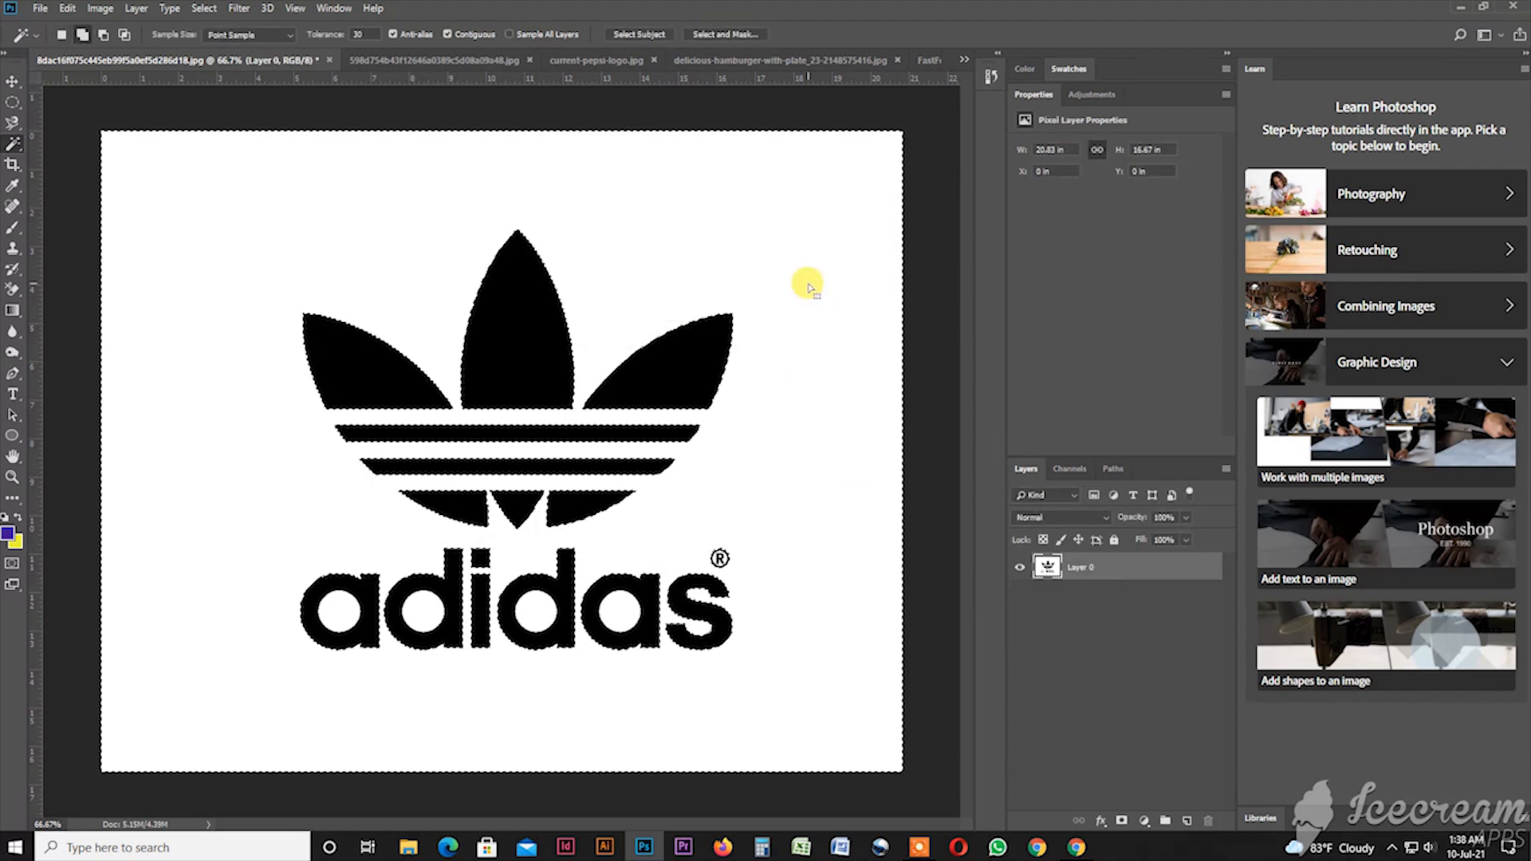
# Step: Feather the selection around the adidas logo by 1.5 pixels, delete the white background and deselect
pyautogui.click(203, 8)
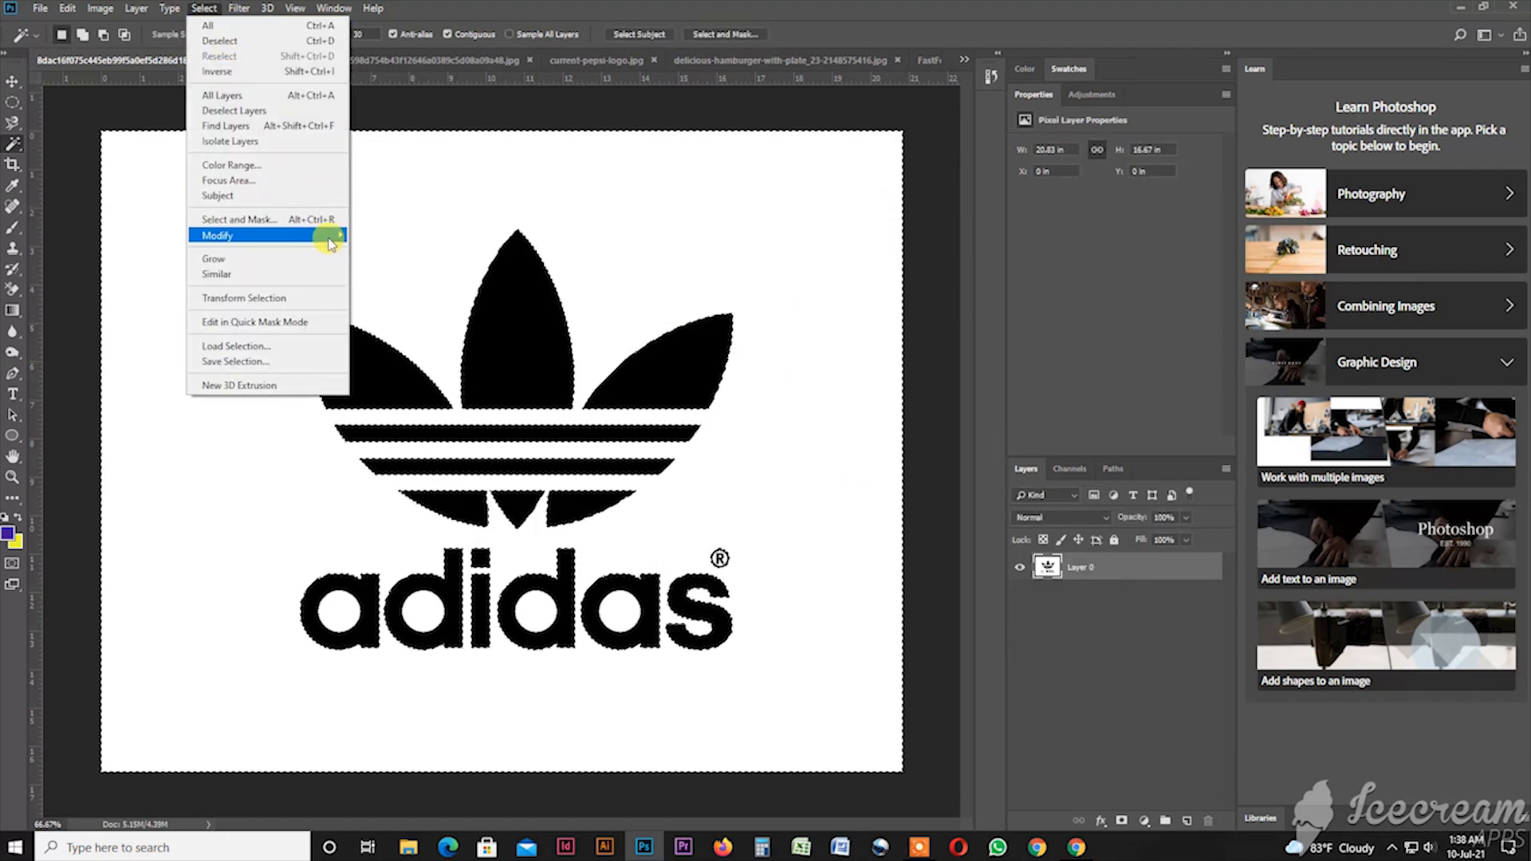
pyautogui.moveTo(329, 234)
pyautogui.click(435, 295)
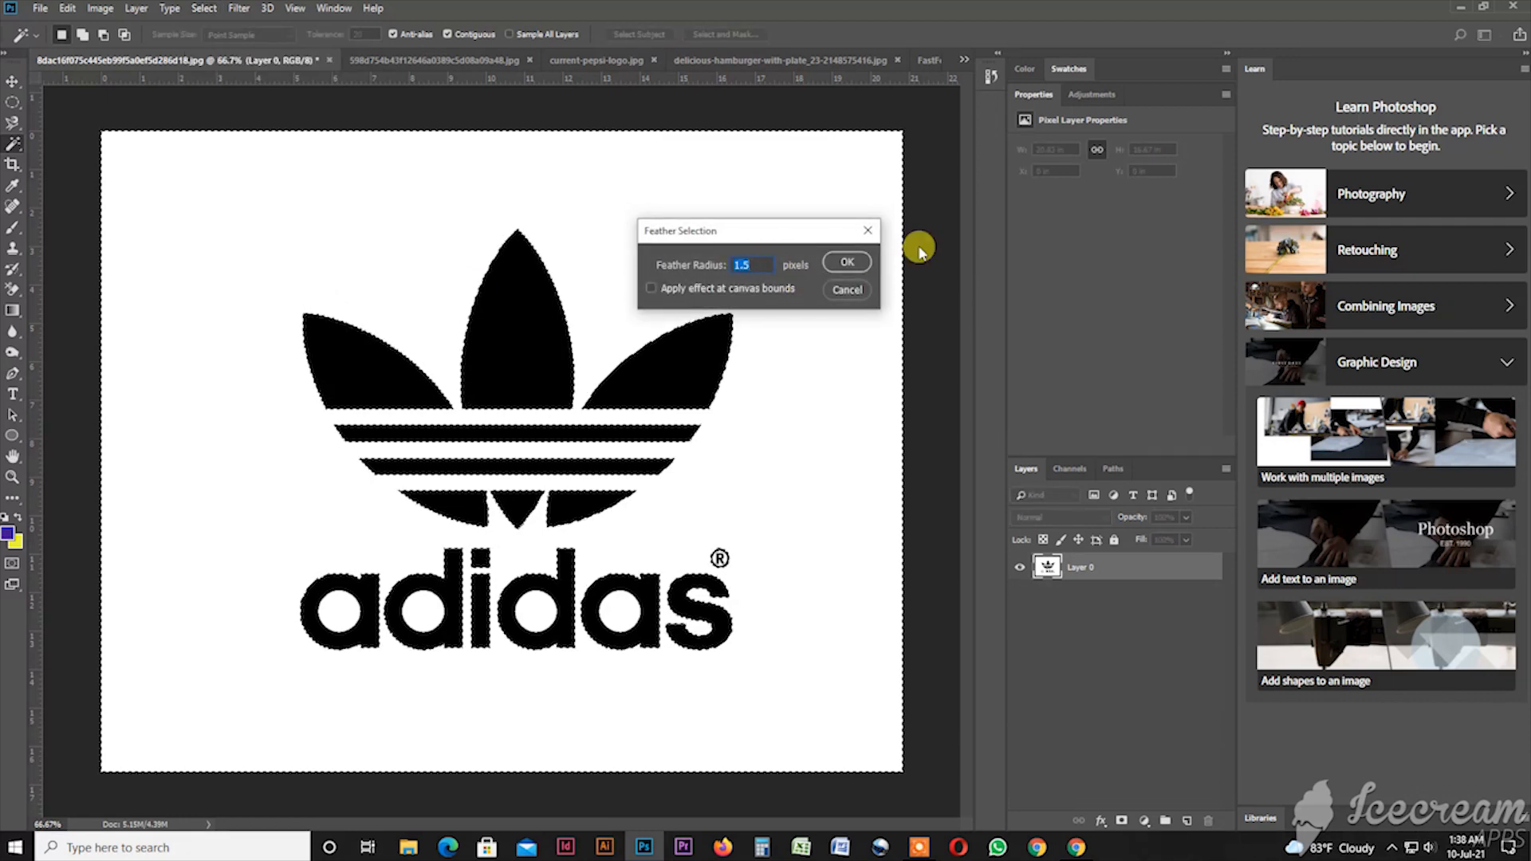
pyautogui.press('Return')
pyautogui.press('Delete')
pyautogui.hotkey('ctrl', 'd')
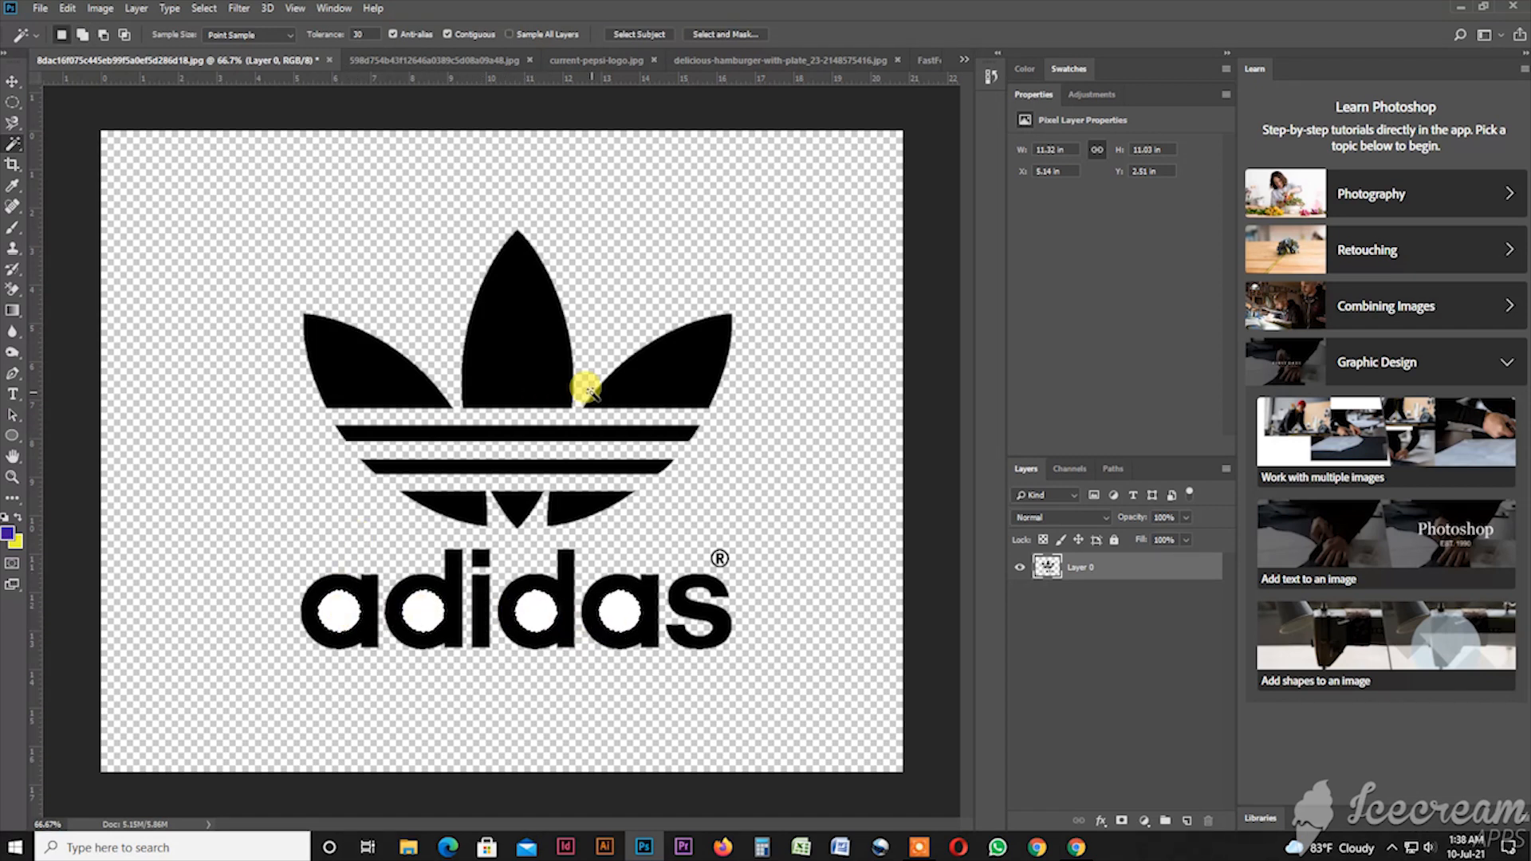
# Step: Place a scaled-down copy of the adidas logo cutout over the seated bride's dress in the photo of the two women
pyautogui.click(15, 82)
pyautogui.moveTo(499, 284); pyautogui.dragTo(547, 540)
pyautogui.press('Return')
pyautogui.click(518, 355)
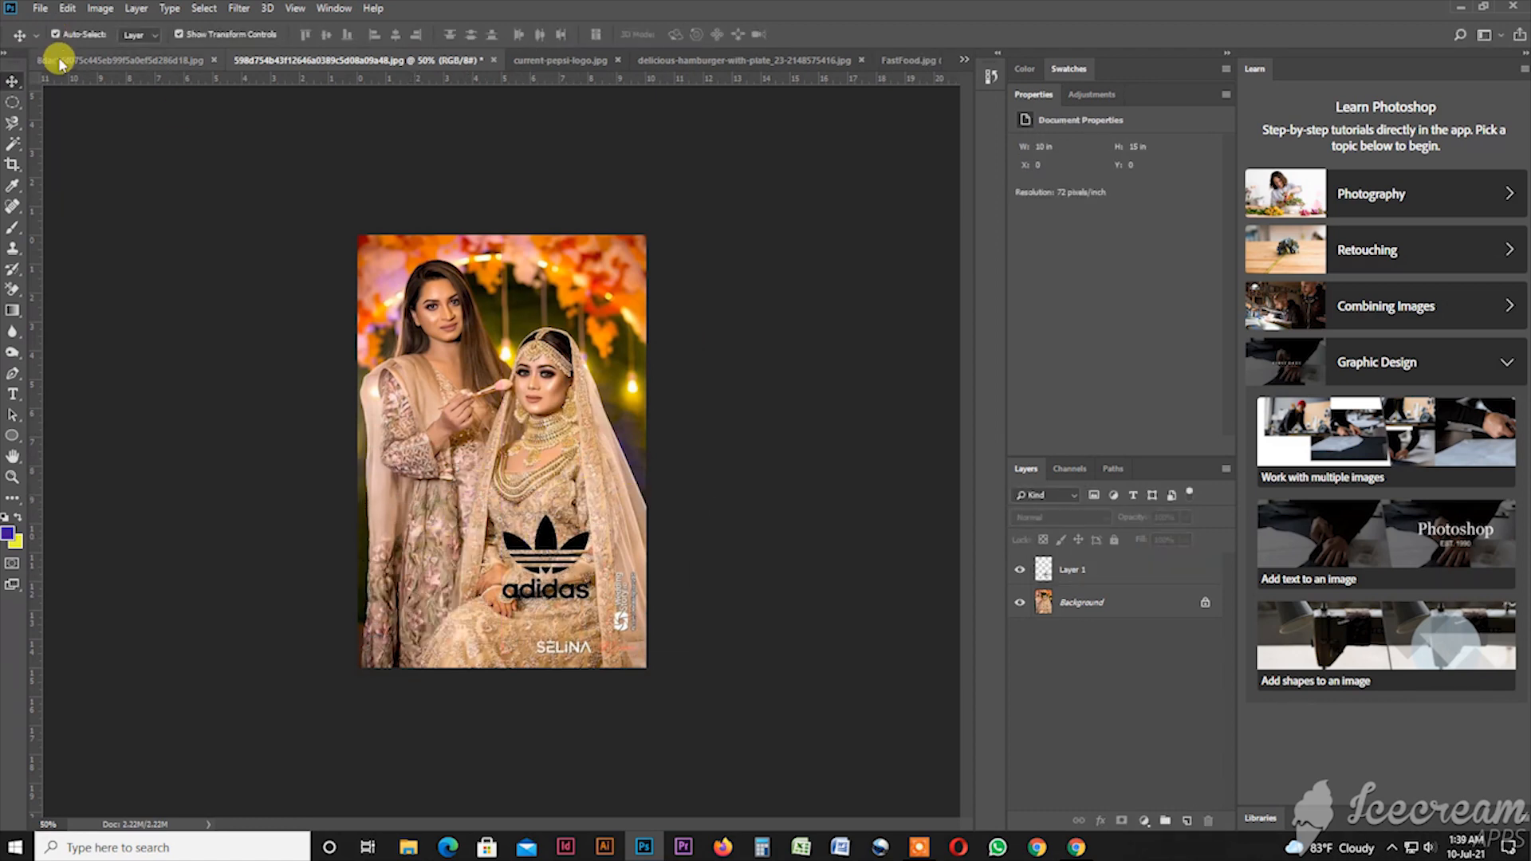
# Step: Save the adidas logo cutout as a PNG with the large file size option and close its document
pyautogui.click(59, 60)
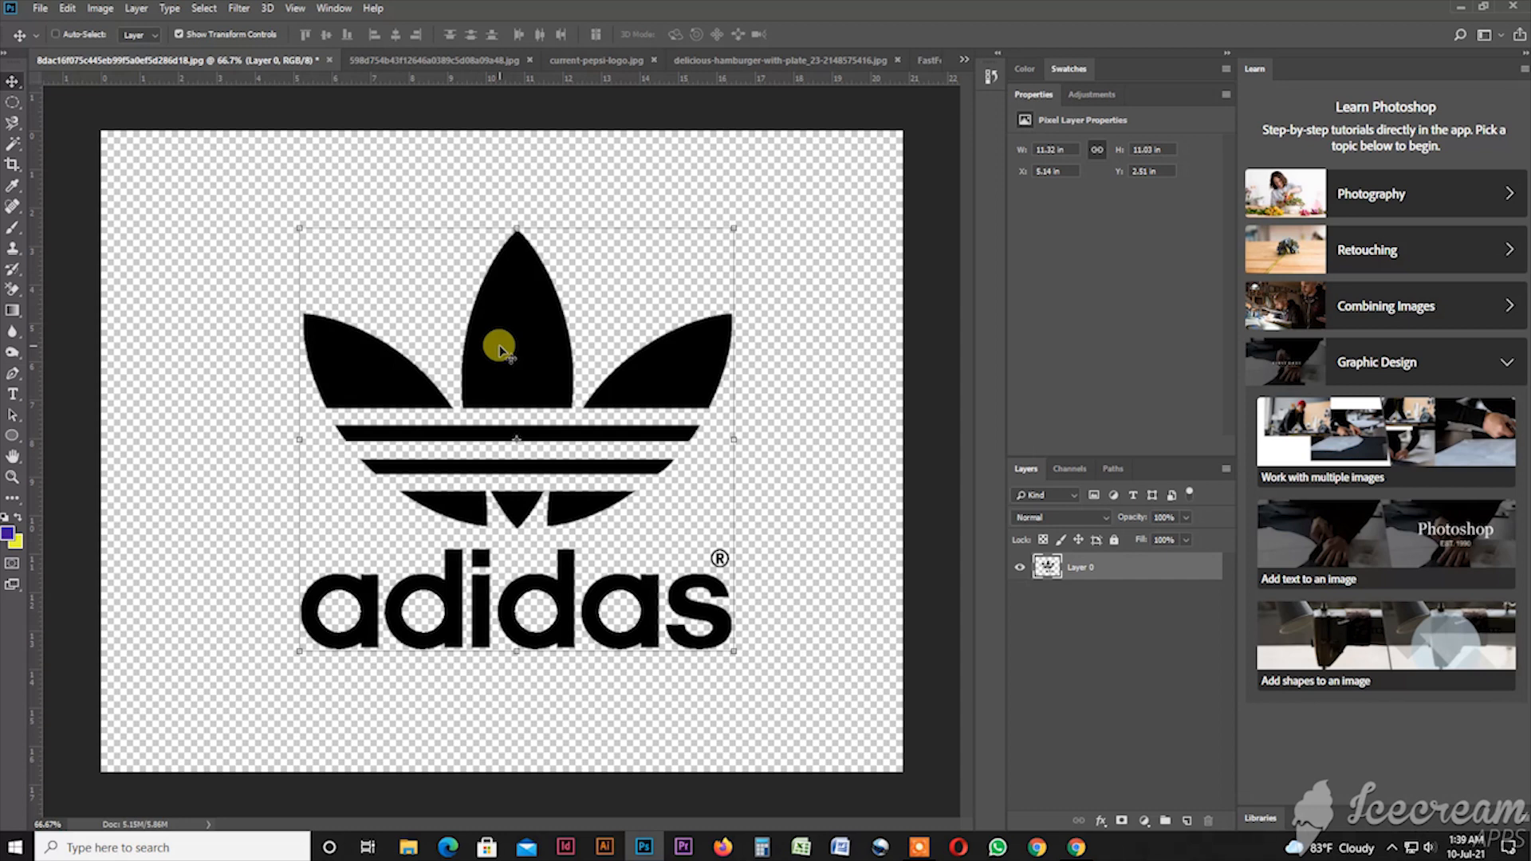
pyautogui.hotkey('ctrl', 'shift', 's')
pyautogui.click(207, 663)
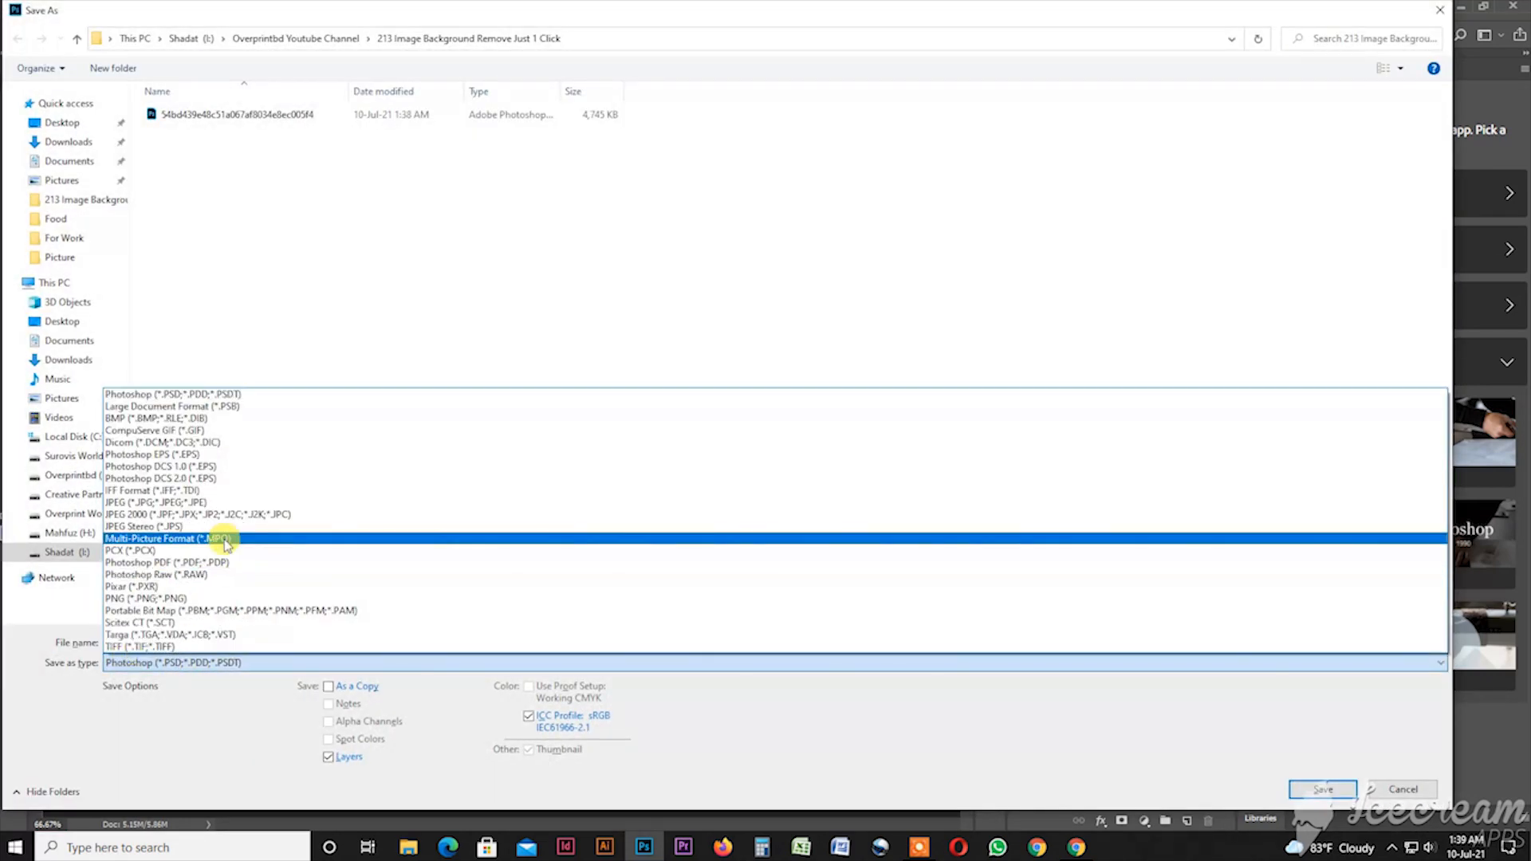
pyautogui.click(205, 598)
pyautogui.doubleClick(247, 642)
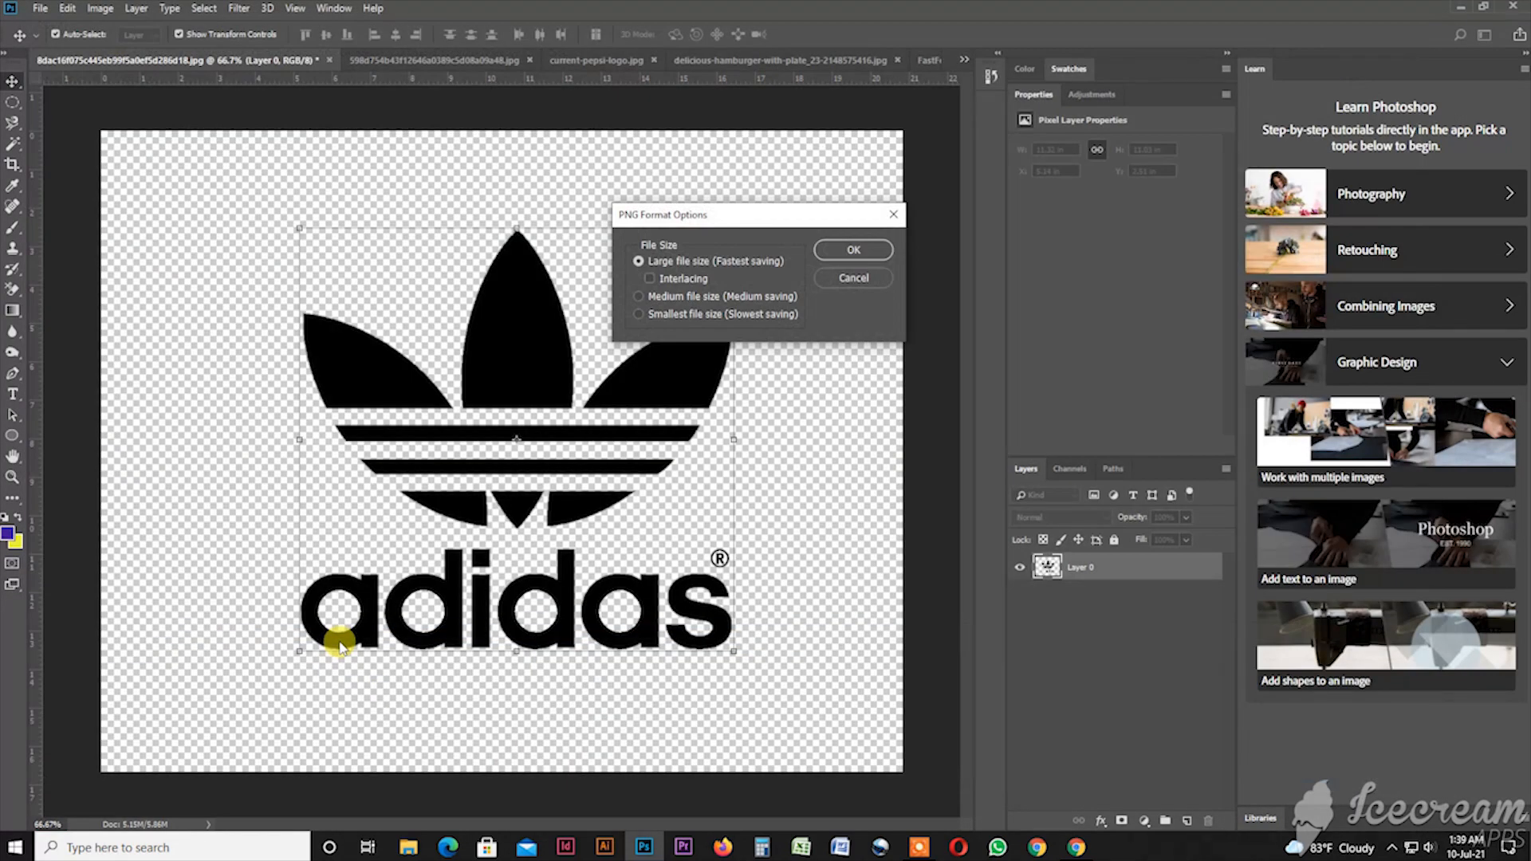
pyautogui.press('Return')
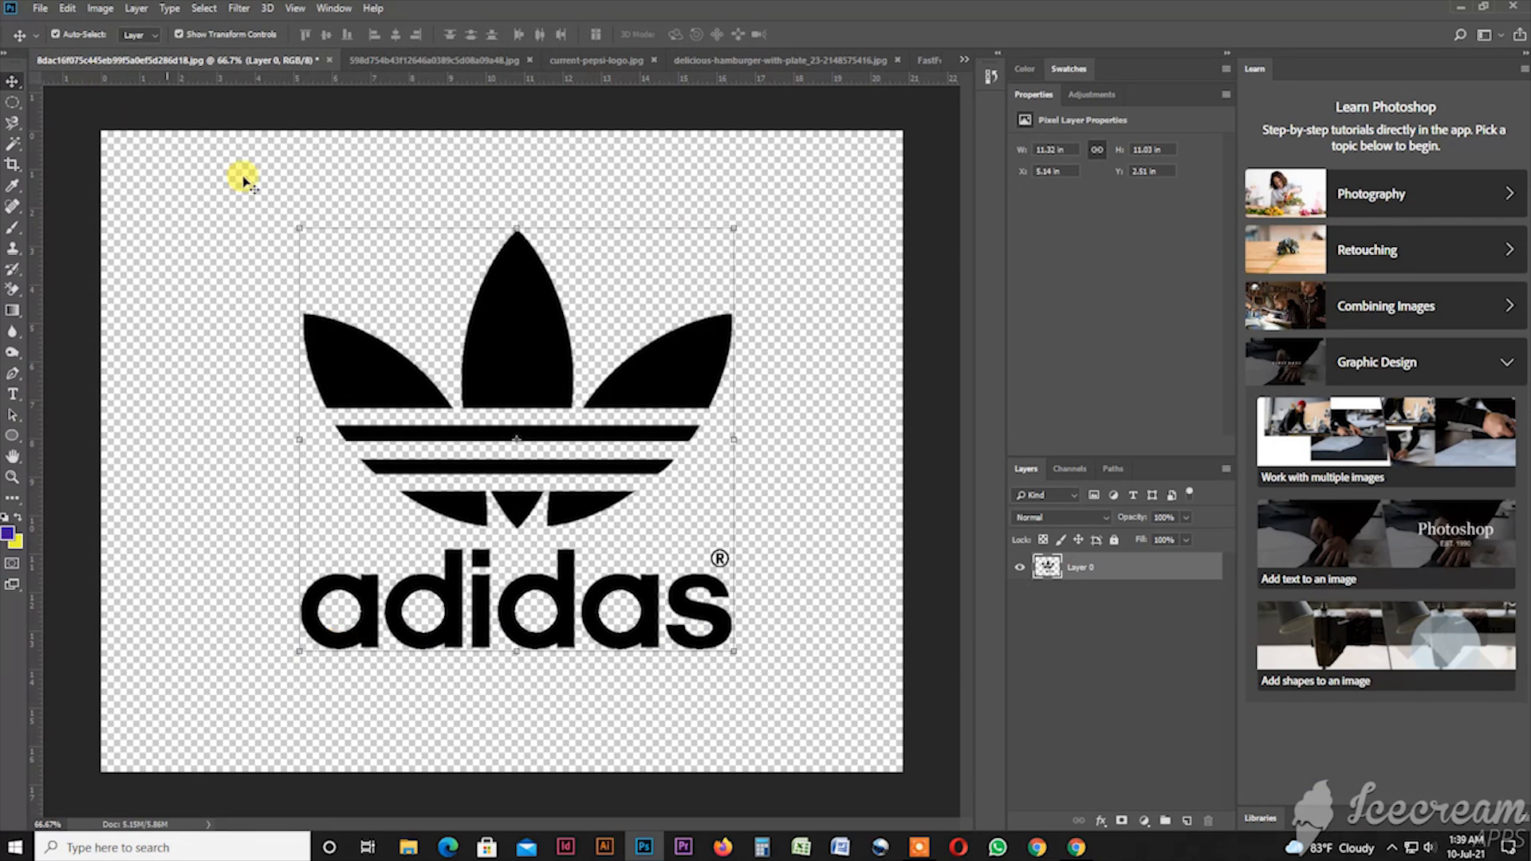
pyautogui.click(328, 61)
# Step: Trace around both women with the Magnetic Lasso from the photo's lower-left corner and close the outline into a selection
pyautogui.scroll(-2, 208, 722)
pyautogui.press('l')
pyautogui.click(221, 718)
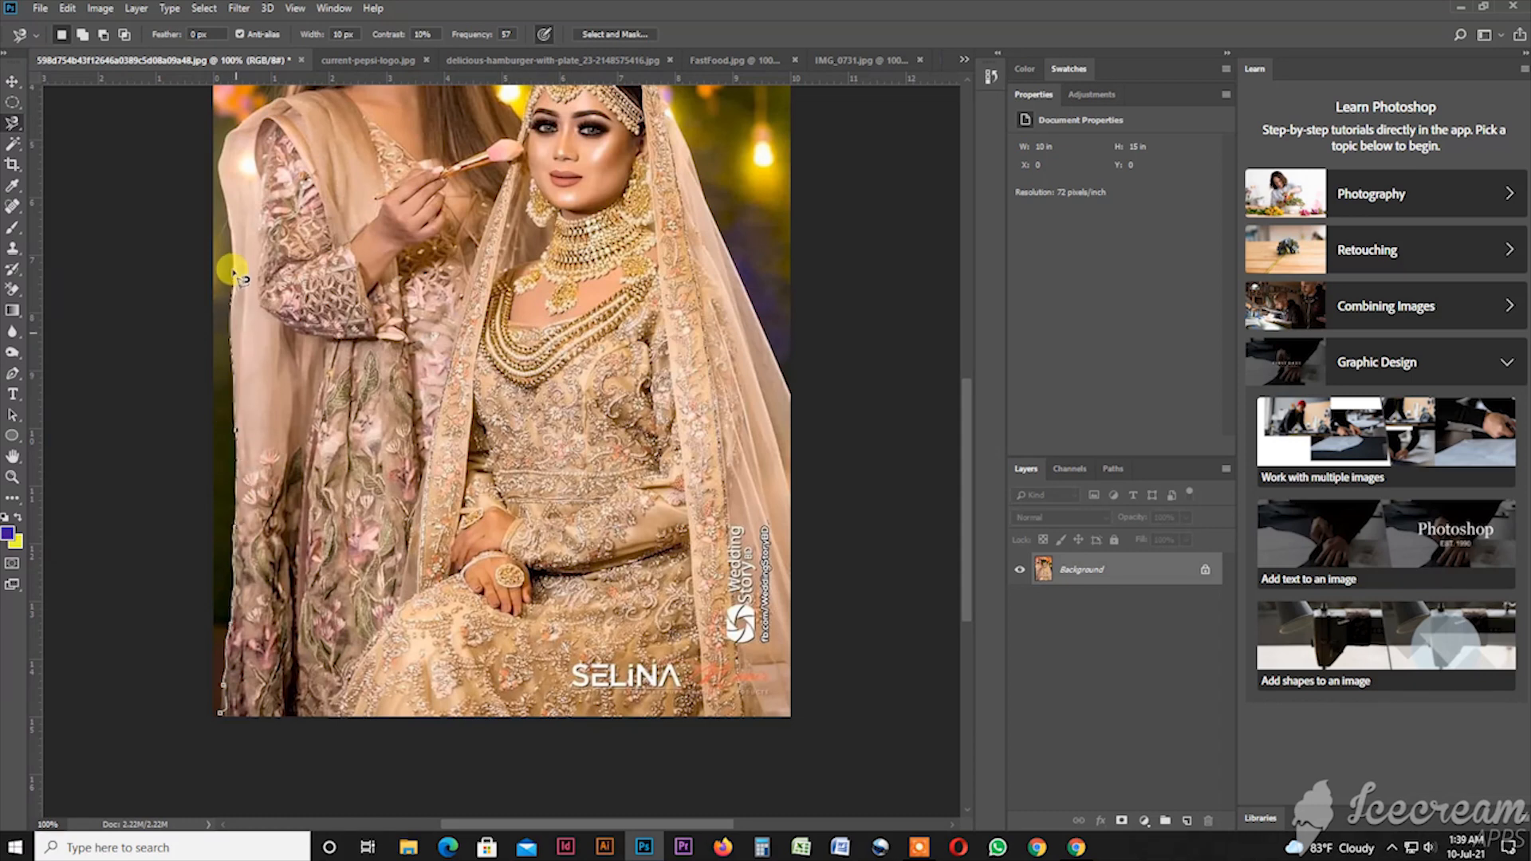
pyautogui.moveTo(232, 244); pyautogui.dragTo(260, 581)
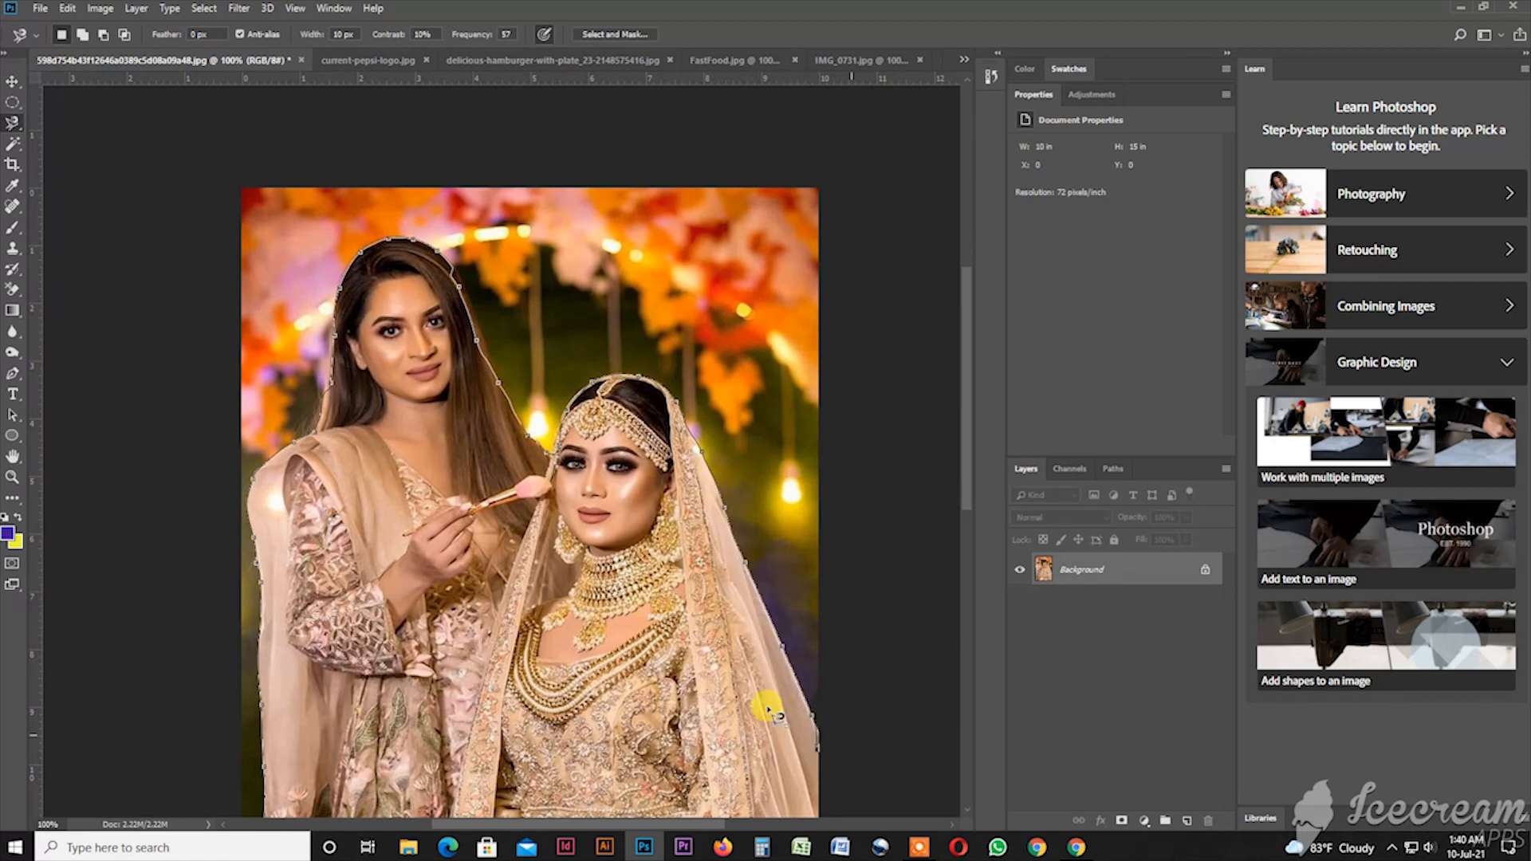
pyautogui.hotkey('ctrl', '-')
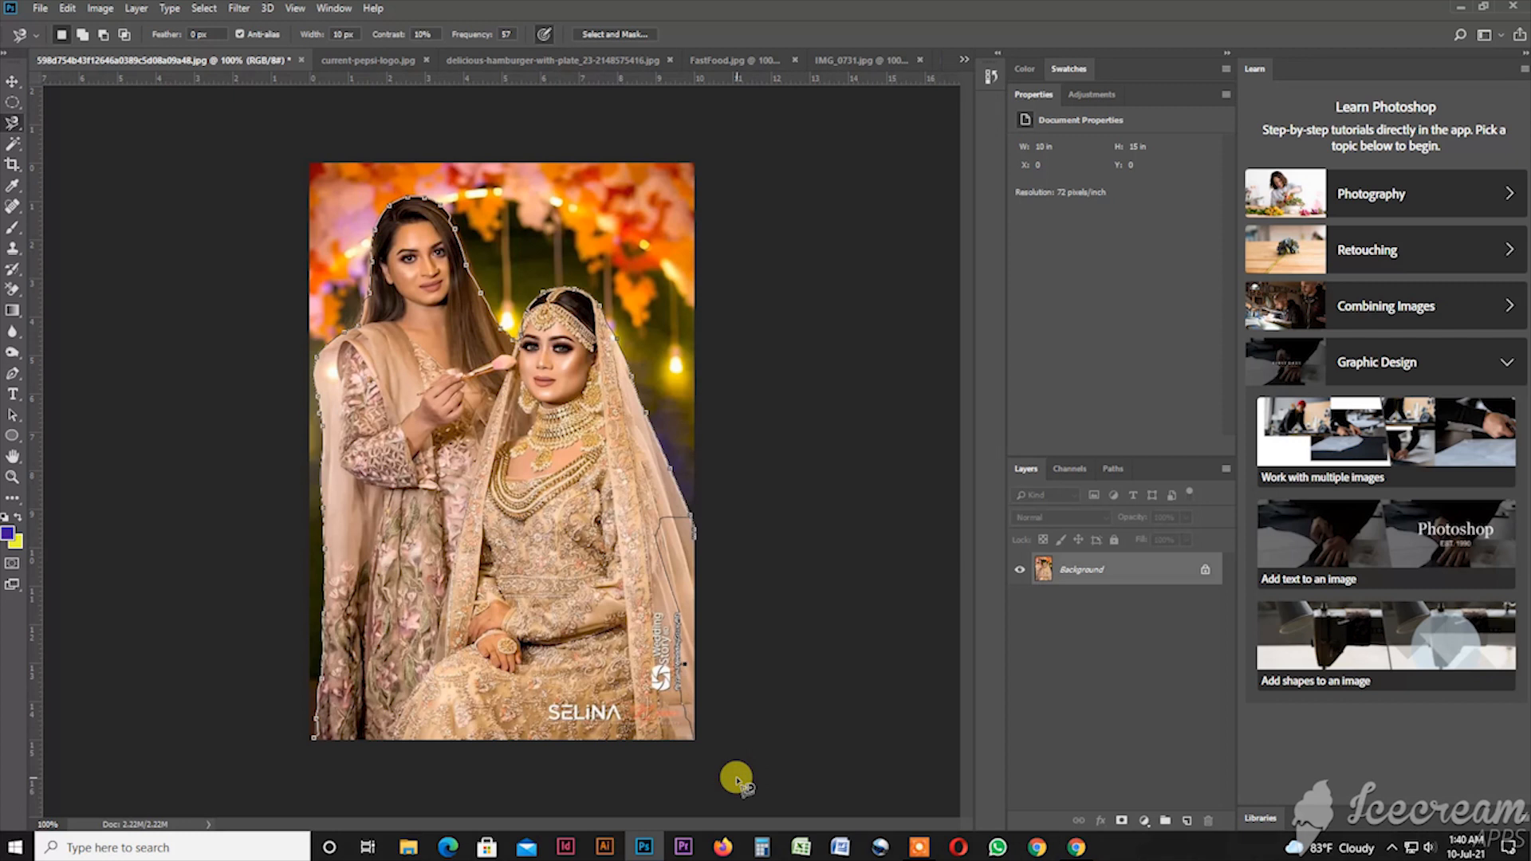
pyautogui.click(315, 740)
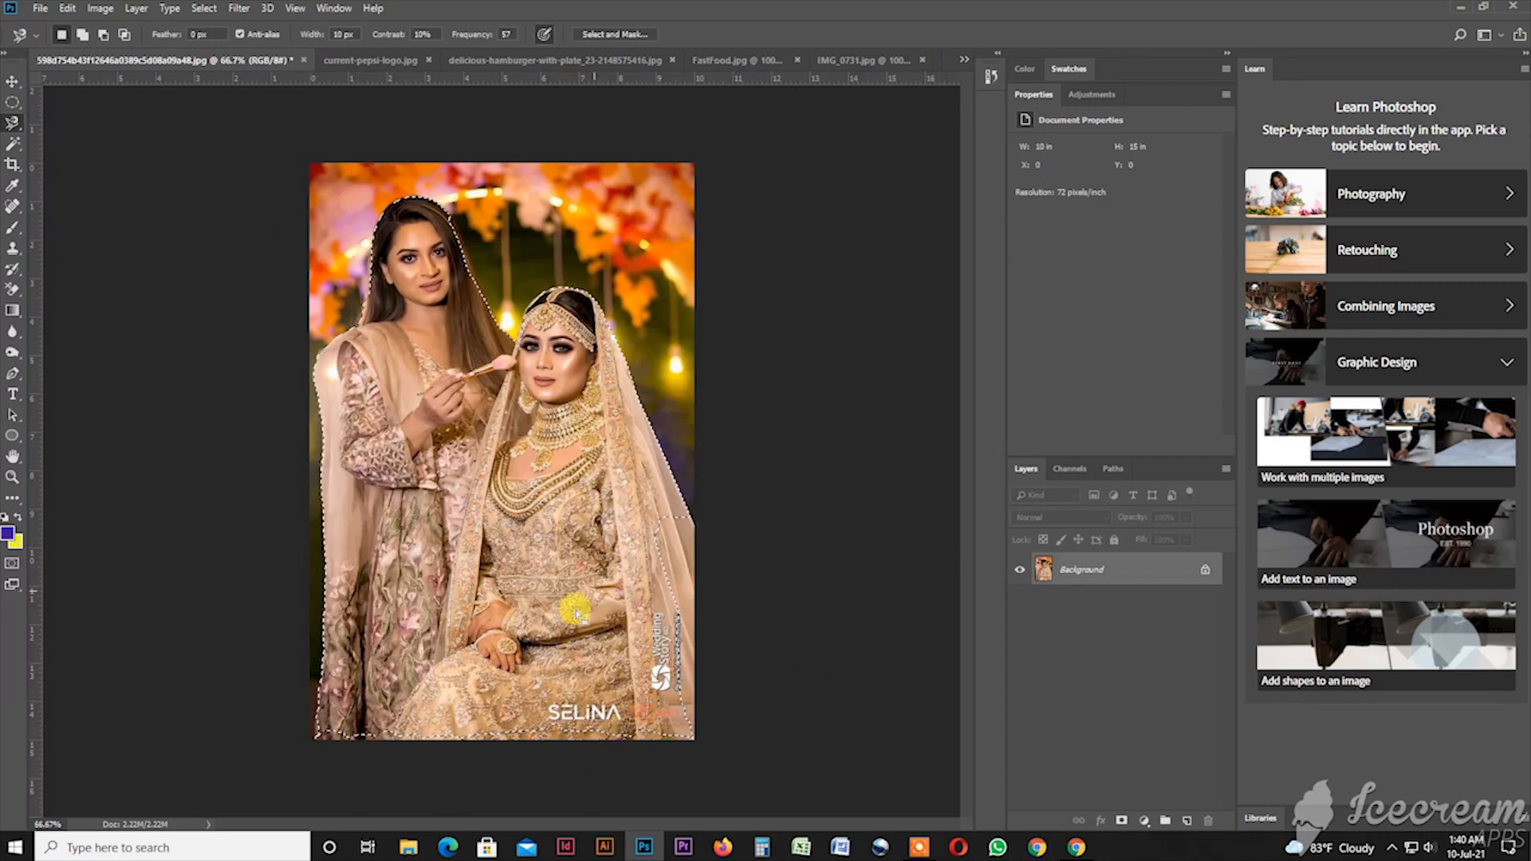
# Step: Convert the Background into a regular layer and extend the selection past the photo's lower and lower-right edges with the Elliptical Marquee
pyautogui.doubleClick(1087, 567)
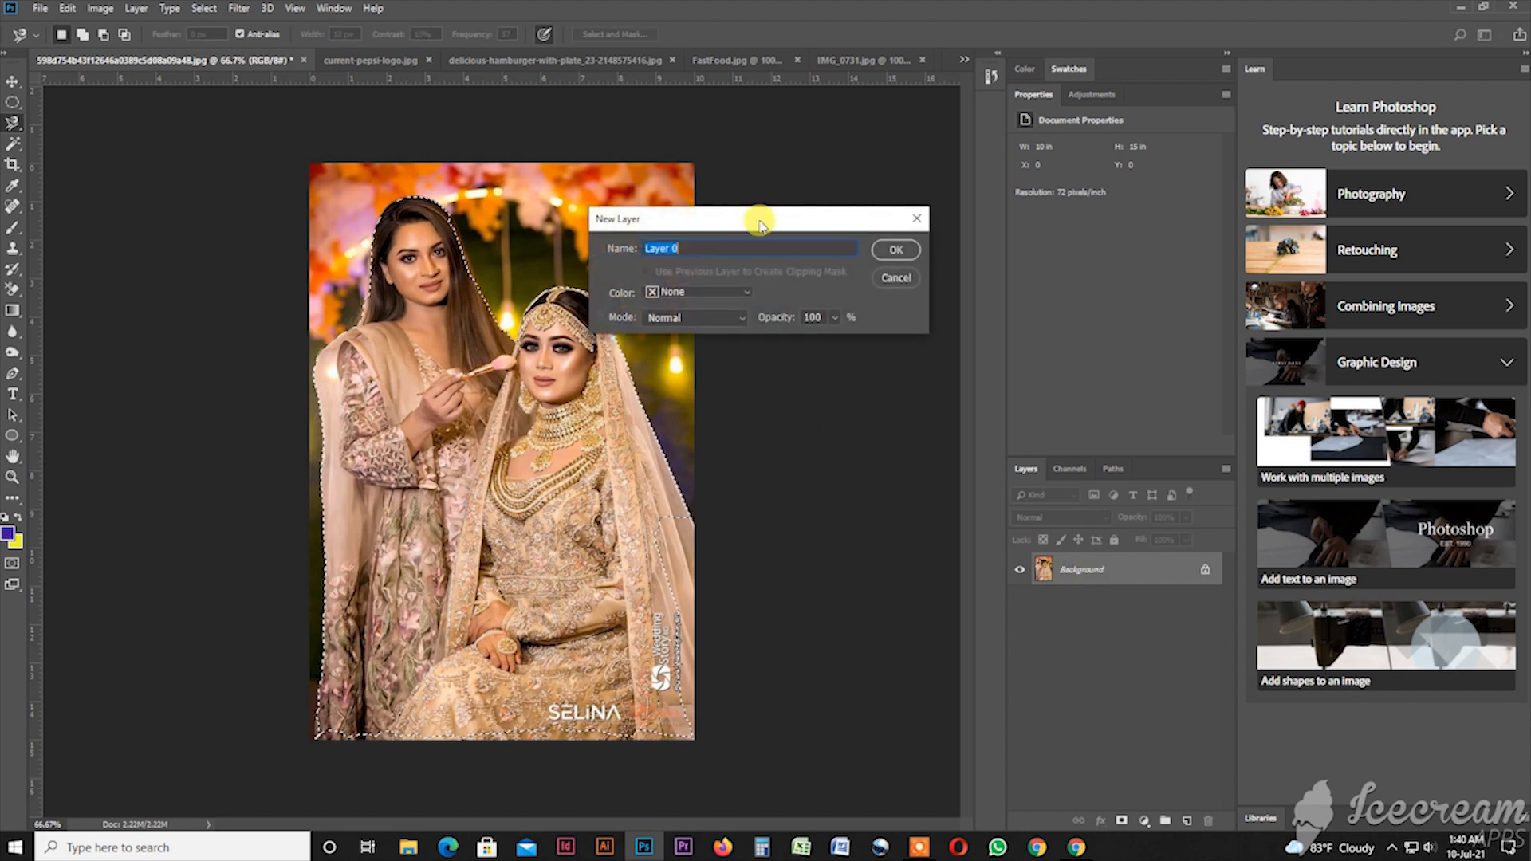
pyautogui.click(896, 249)
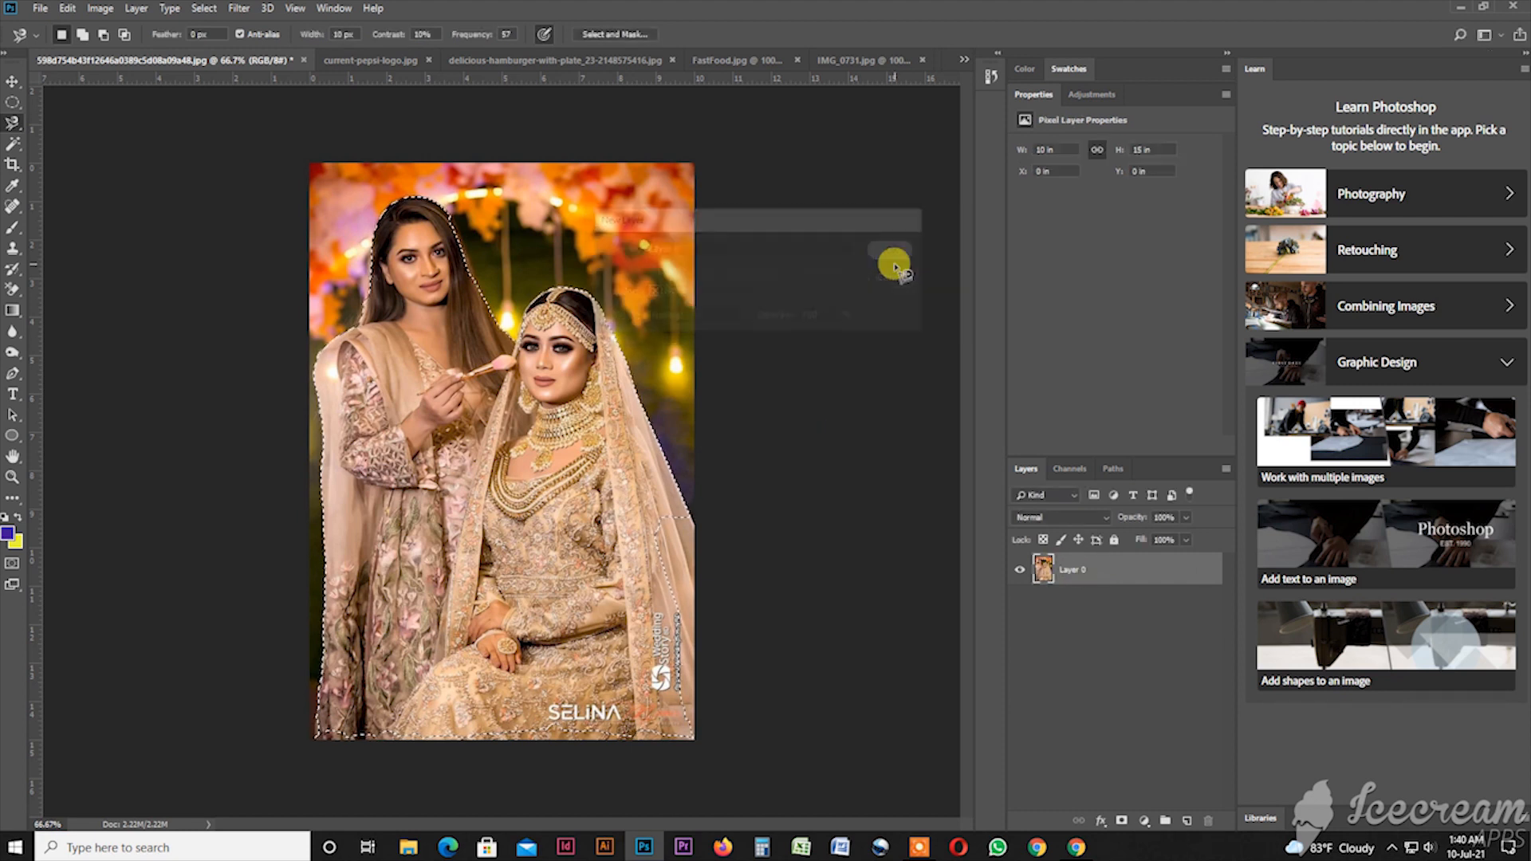
pyautogui.click(18, 105)
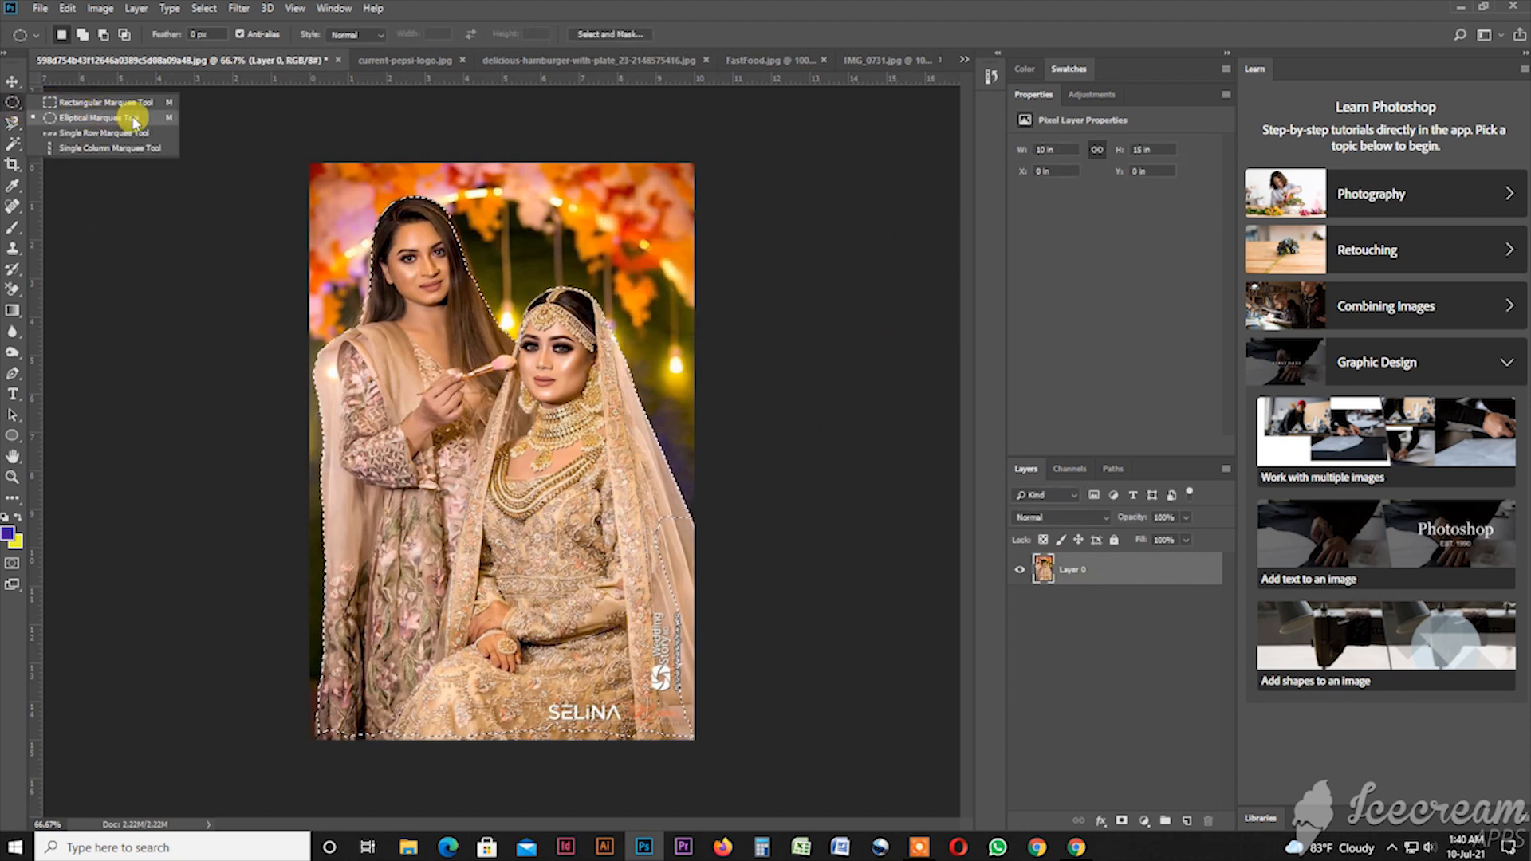
pyautogui.click(132, 120)
pyautogui.moveTo(467, 719); pyautogui.dragTo(547, 512)
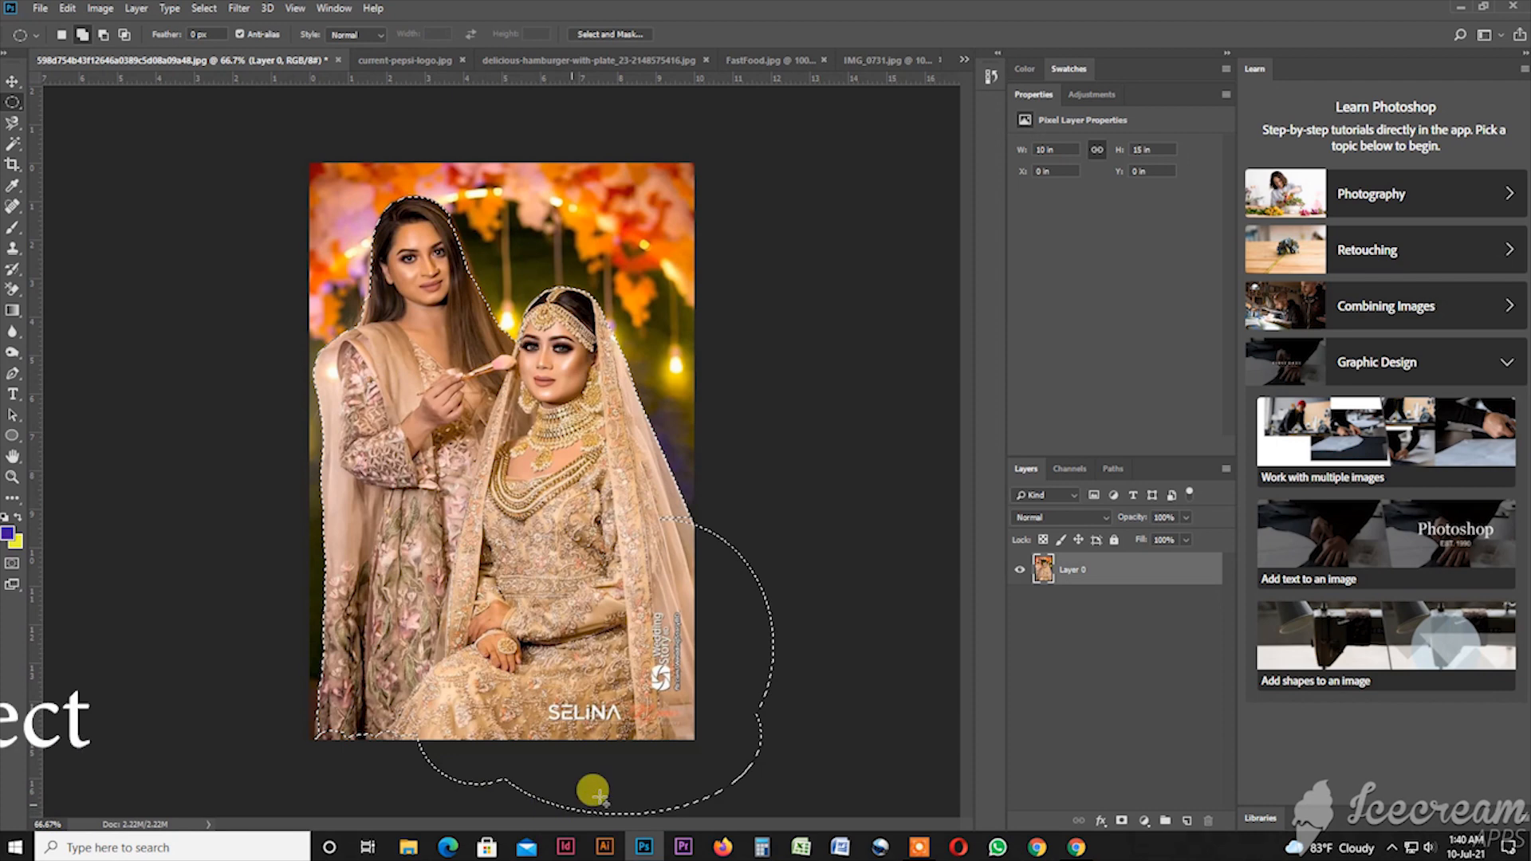
pyautogui.moveTo(613, 795); pyautogui.dragTo(313, 676)
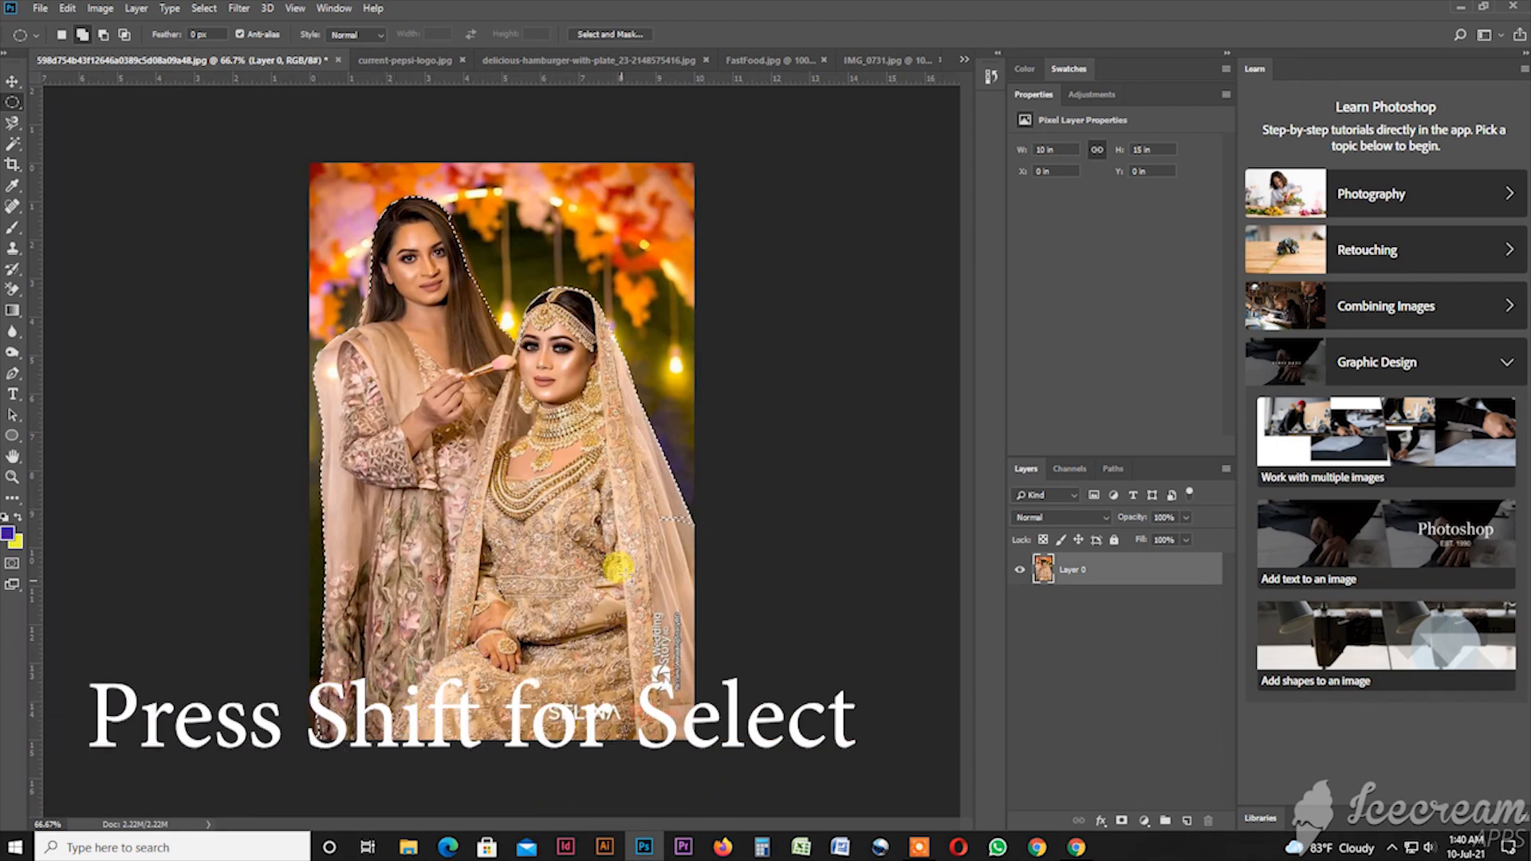
pyautogui.click(641, 528)
pyautogui.moveTo(702, 511); pyautogui.dragTo(917, 666)
# Step: Add elliptical areas to the selection along the left edge of the standing woman's hair
pyautogui.hotkey('ctrl', '-')
pyautogui.moveTo(541, 379); pyautogui.dragTo(622, 577)
pyautogui.moveTo(439, 282); pyautogui.dragTo(499, 314)
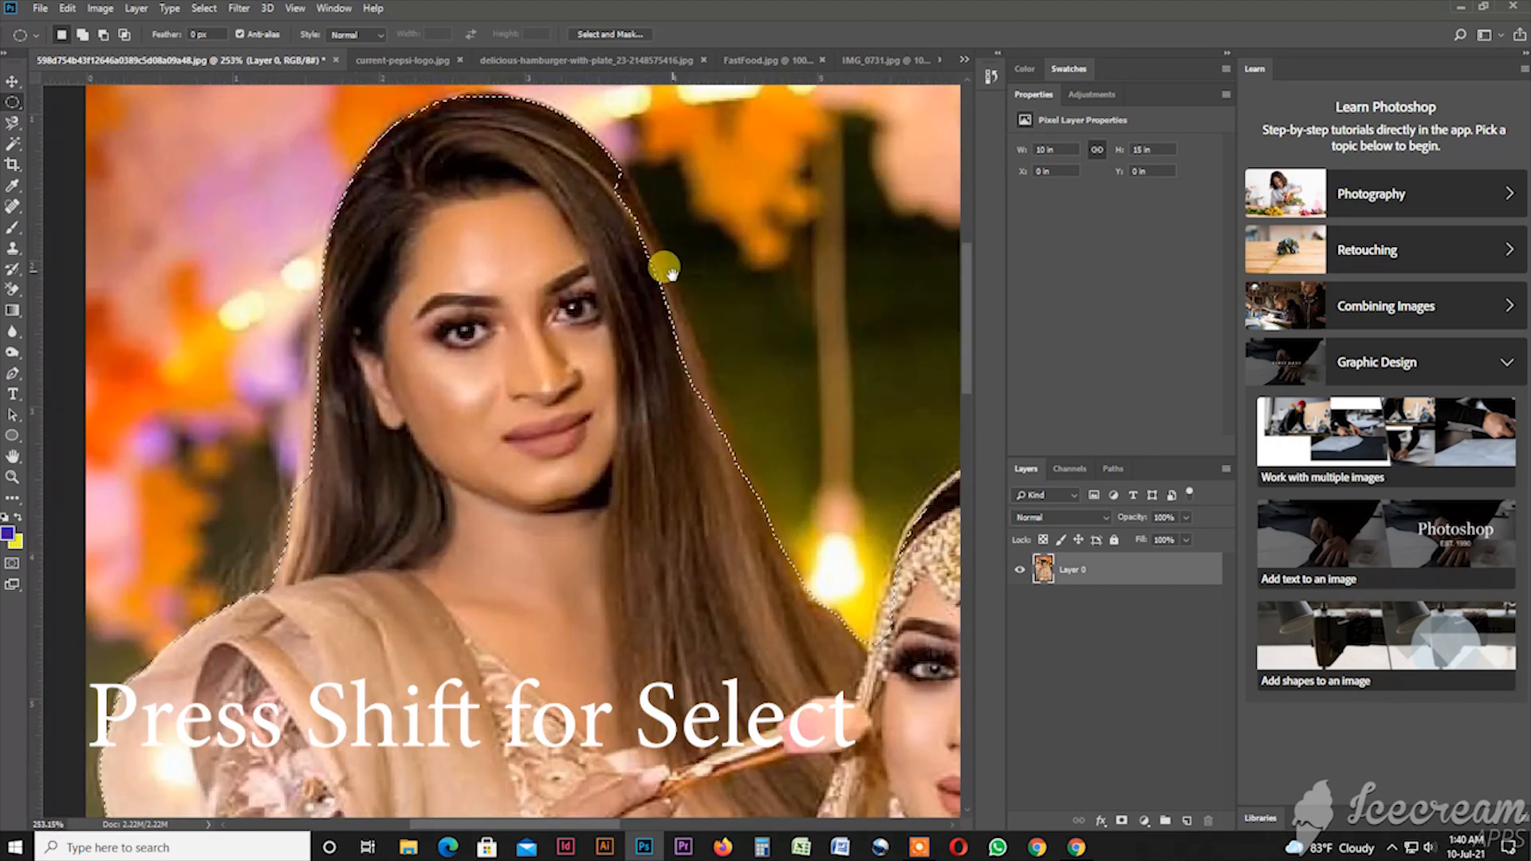
pyautogui.moveTo(483, 634); pyautogui.dragTo(299, 191)
pyautogui.moveTo(351, 606); pyautogui.dragTo(319, 335)
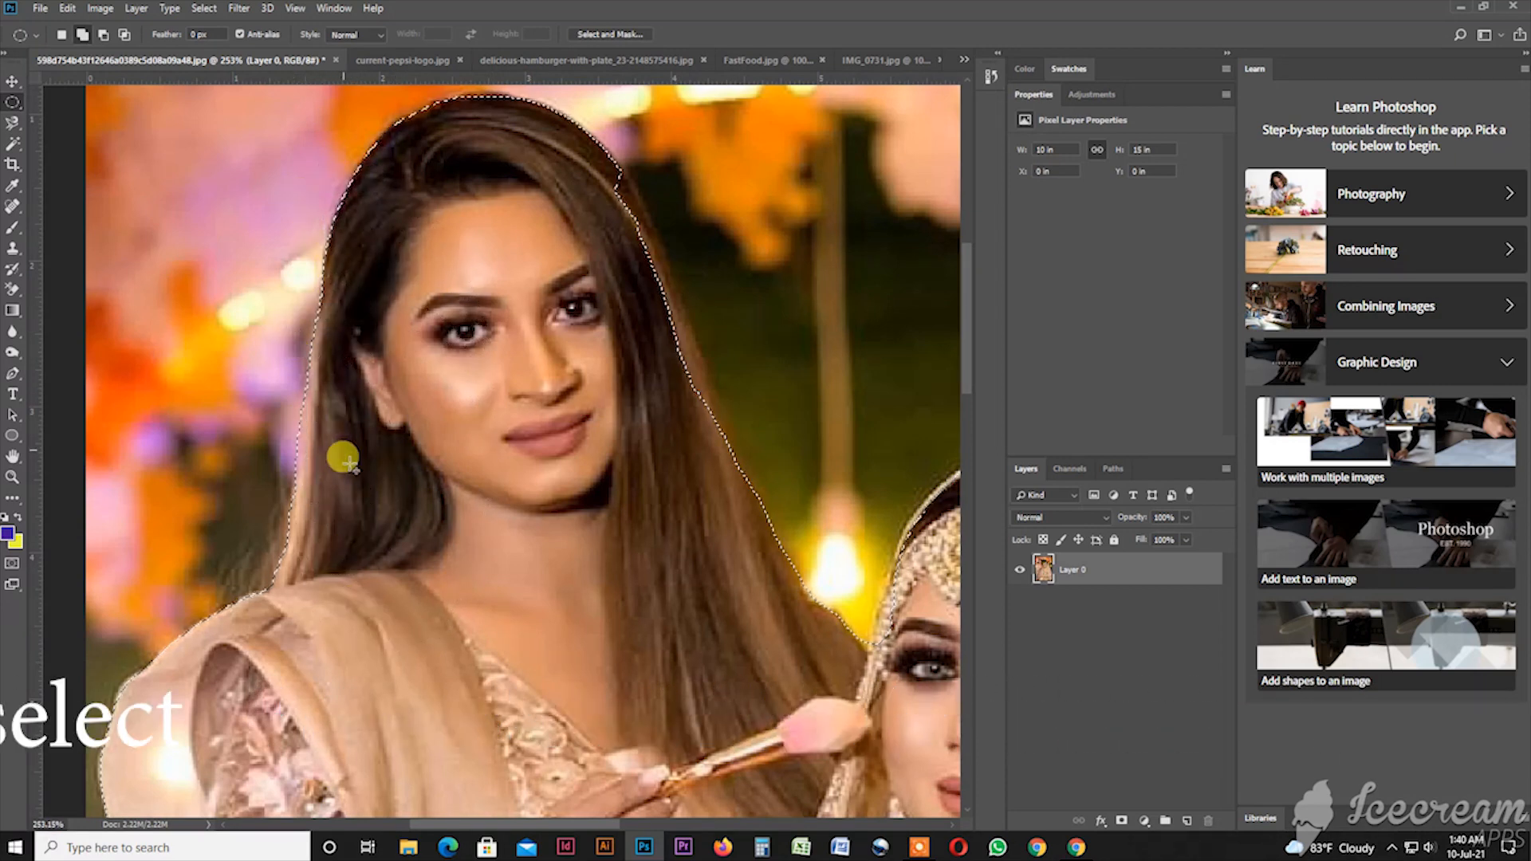
# Step: Add overlapping elliptical areas to the selection along the right edge of the standing woman's hair
pyautogui.moveTo(501, 174); pyautogui.dragTo(678, 552)
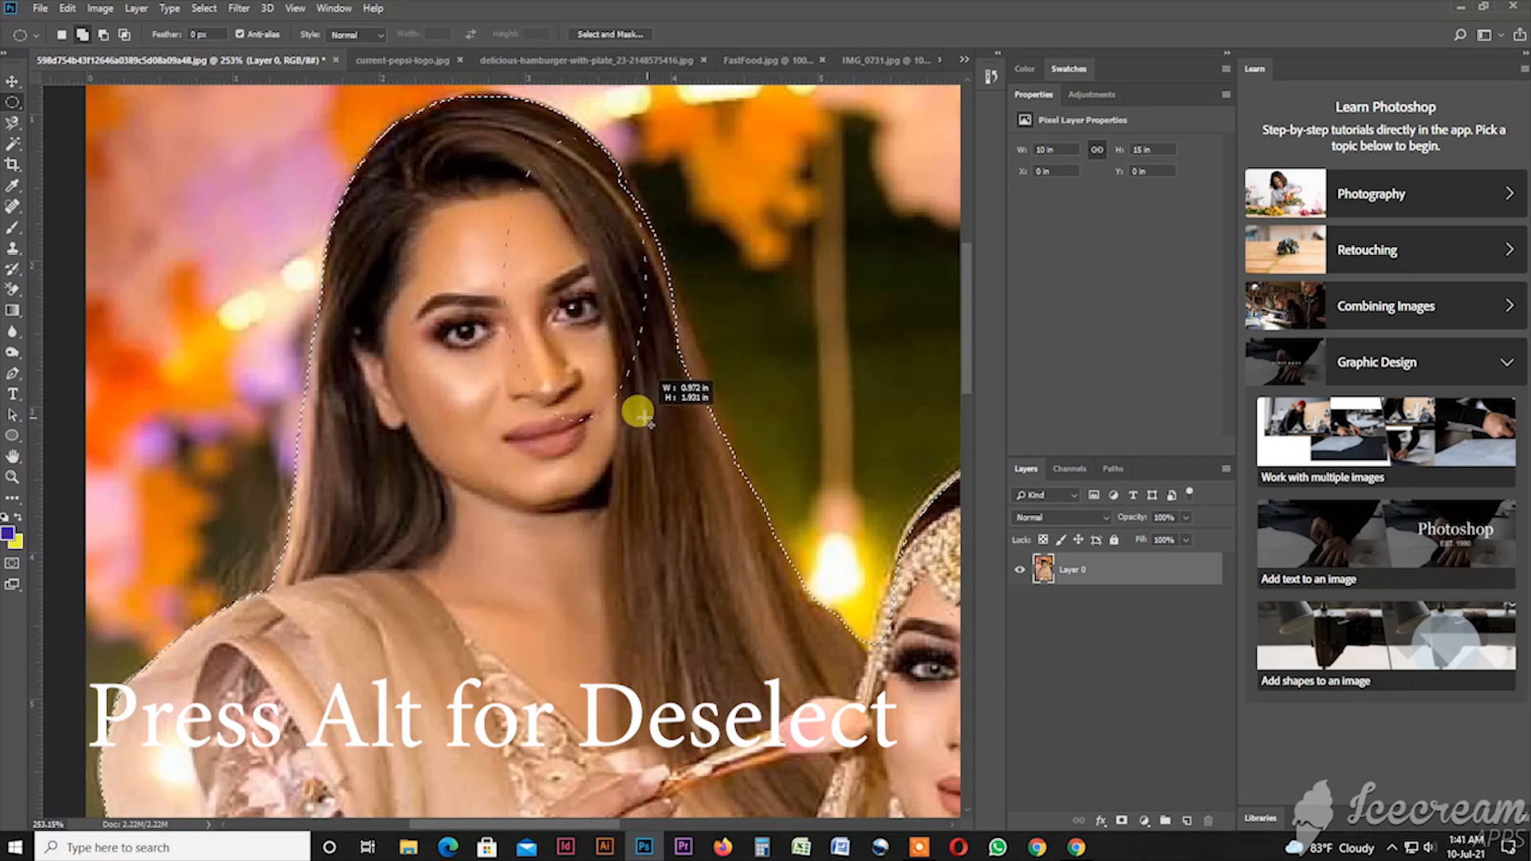
pyautogui.moveTo(638, 413); pyautogui.dragTo(688, 589)
pyautogui.moveTo(529, 327); pyautogui.dragTo(670, 598)
pyautogui.moveTo(724, 533); pyautogui.dragTo(724, 534)
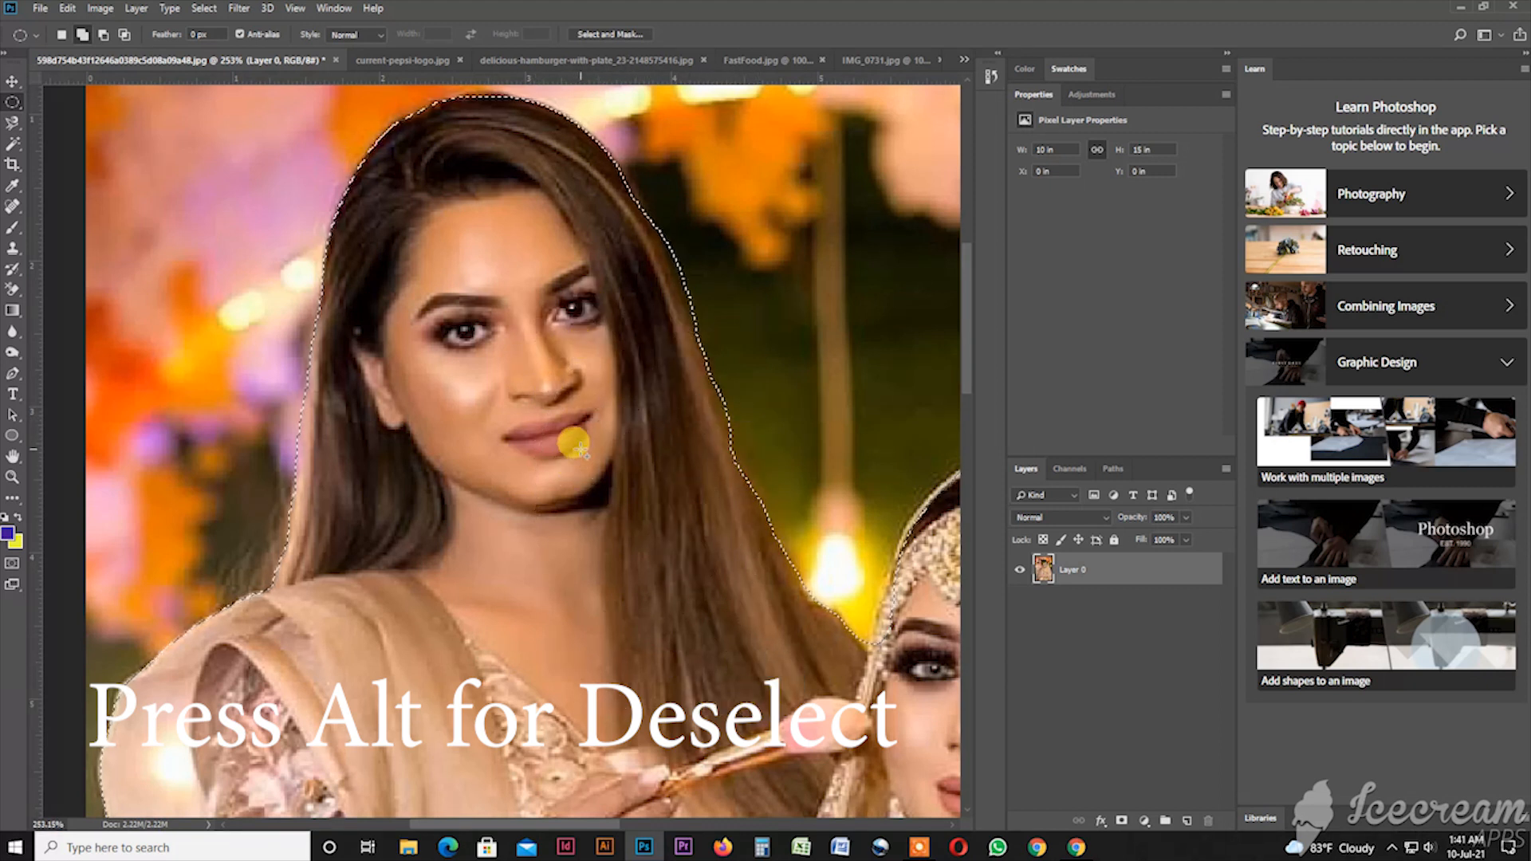
pyautogui.moveTo(728, 652); pyautogui.dragTo(728, 652)
pyautogui.moveTo(596, 371); pyautogui.dragTo(717, 594)
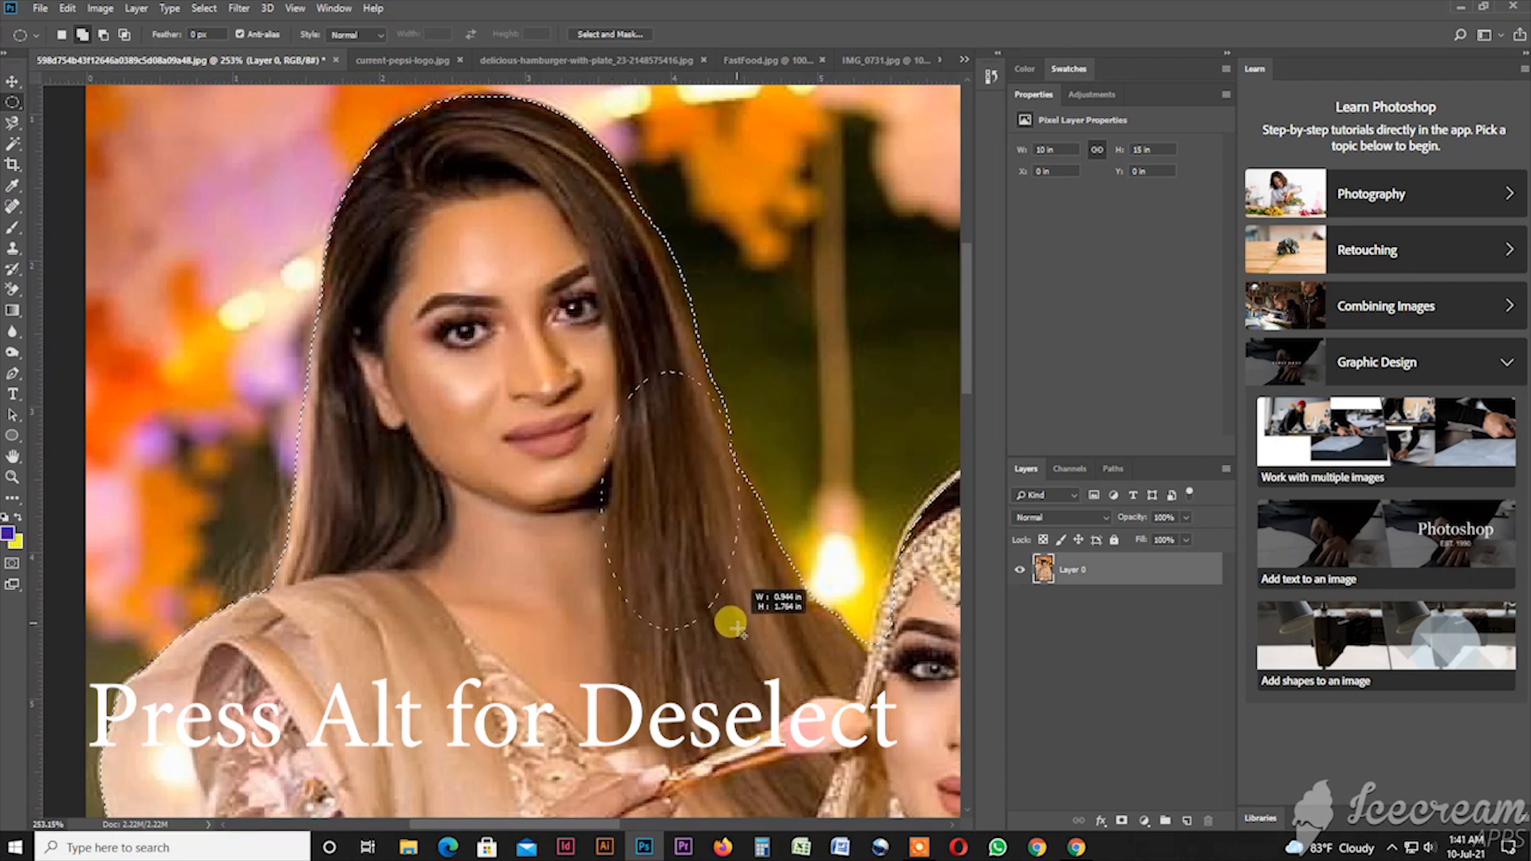
pyautogui.moveTo(735, 645); pyautogui.dragTo(736, 648)
pyautogui.moveTo(507, 158); pyautogui.dragTo(615, 456)
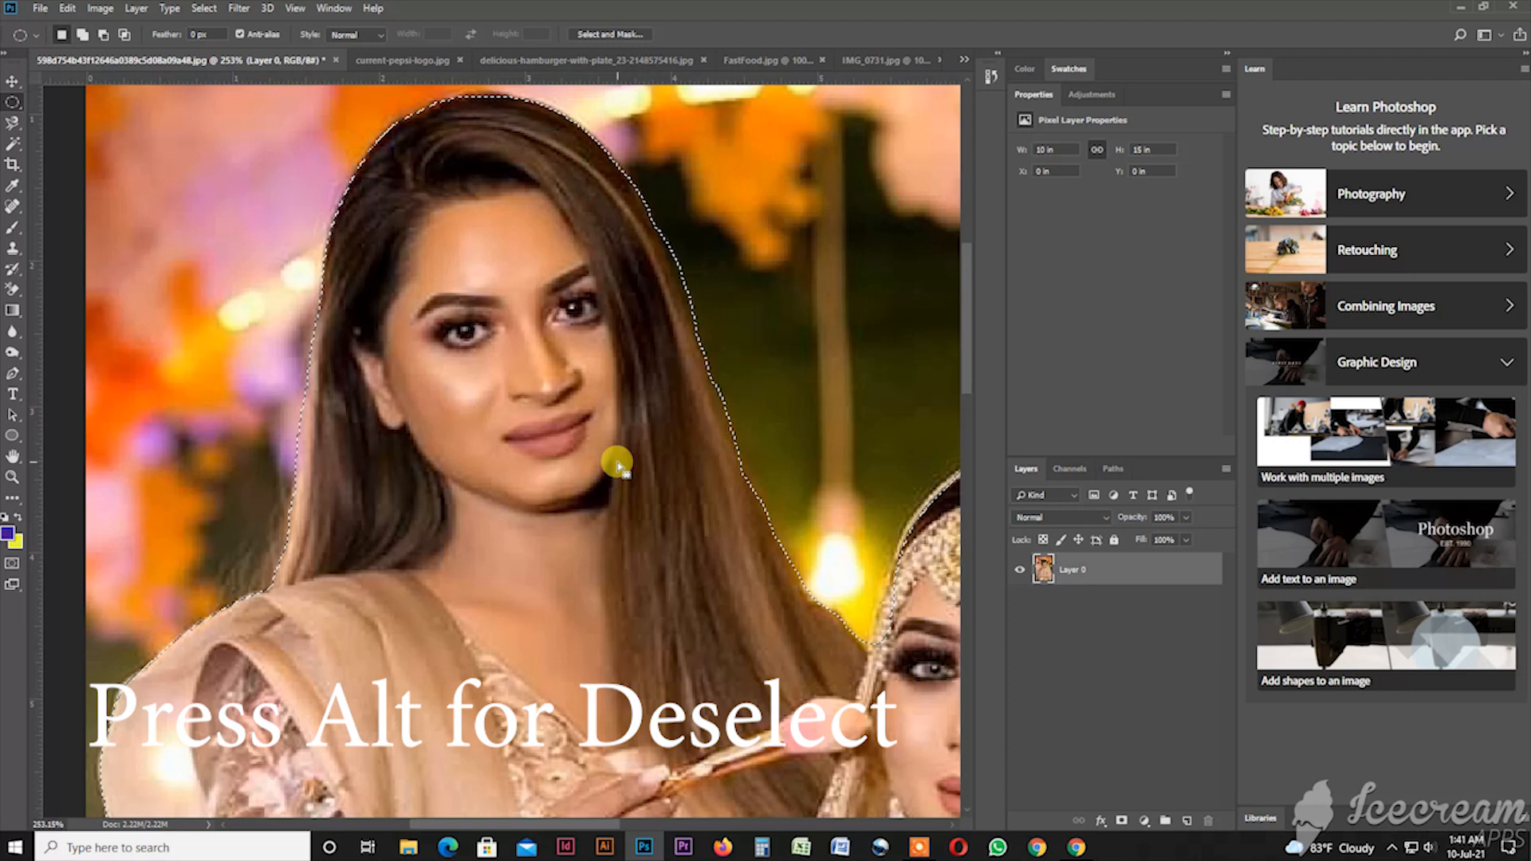
# Step: Refine the selection with elliptical areas around the seated bride's forehead and upper veil edge
pyautogui.hotkey('ctrl', '1')
pyautogui.scroll(5, 617, 460)
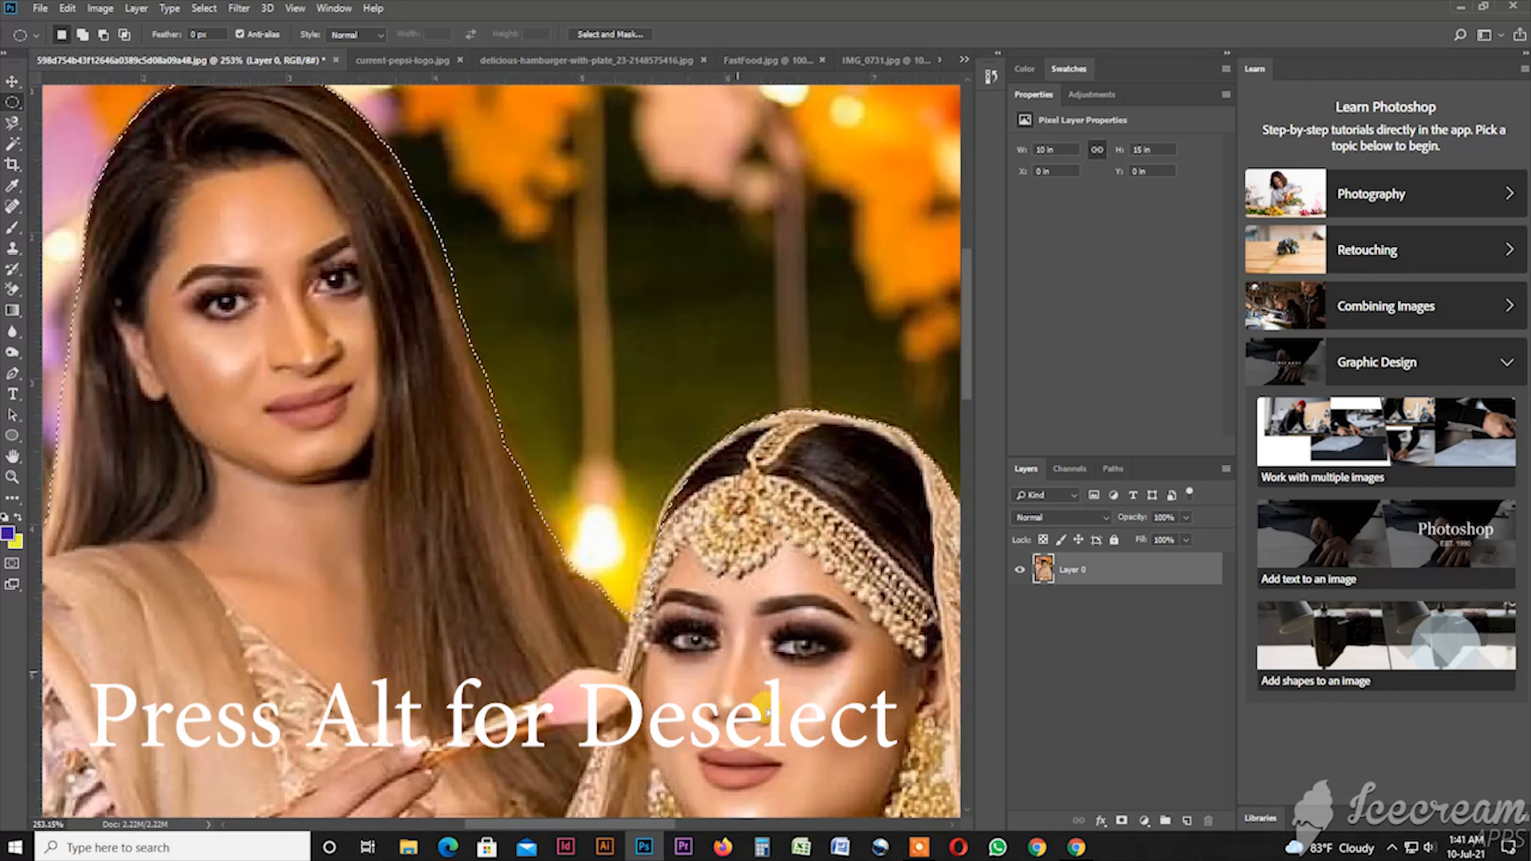
pyautogui.moveTo(778, 717); pyautogui.dragTo(663, 431)
pyautogui.moveTo(829, 688); pyautogui.dragTo(650, 437)
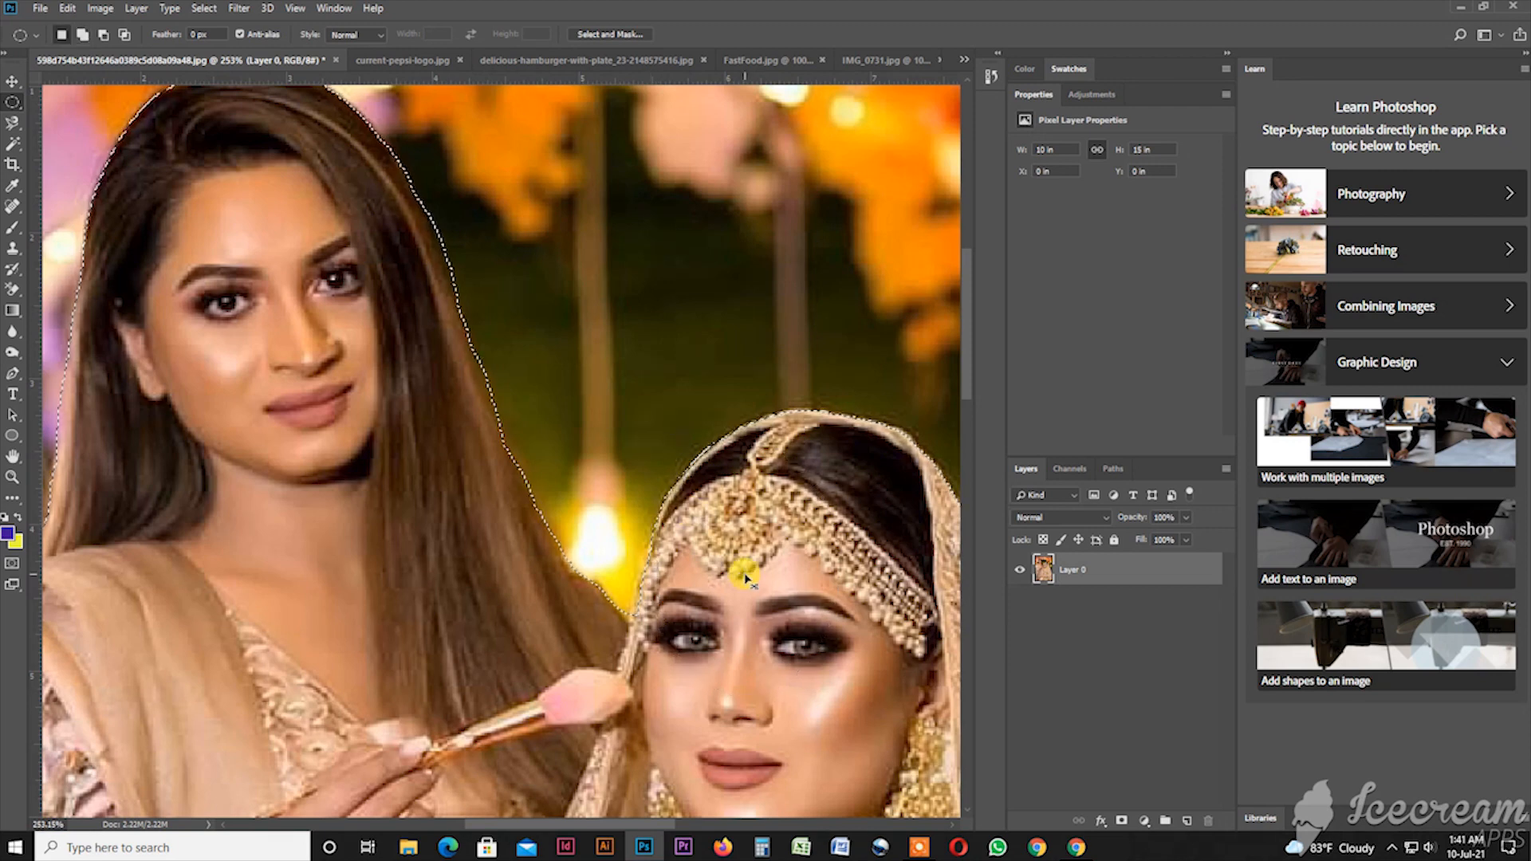
# Step: Feather the selection around both women by 1 pixel
pyautogui.hotkey('ctrl', '-')
pyautogui.hotkey('ctrl', '-')
pyautogui.hotkey('ctrl', '-')
pyautogui.hotkey('ctrl', '-')
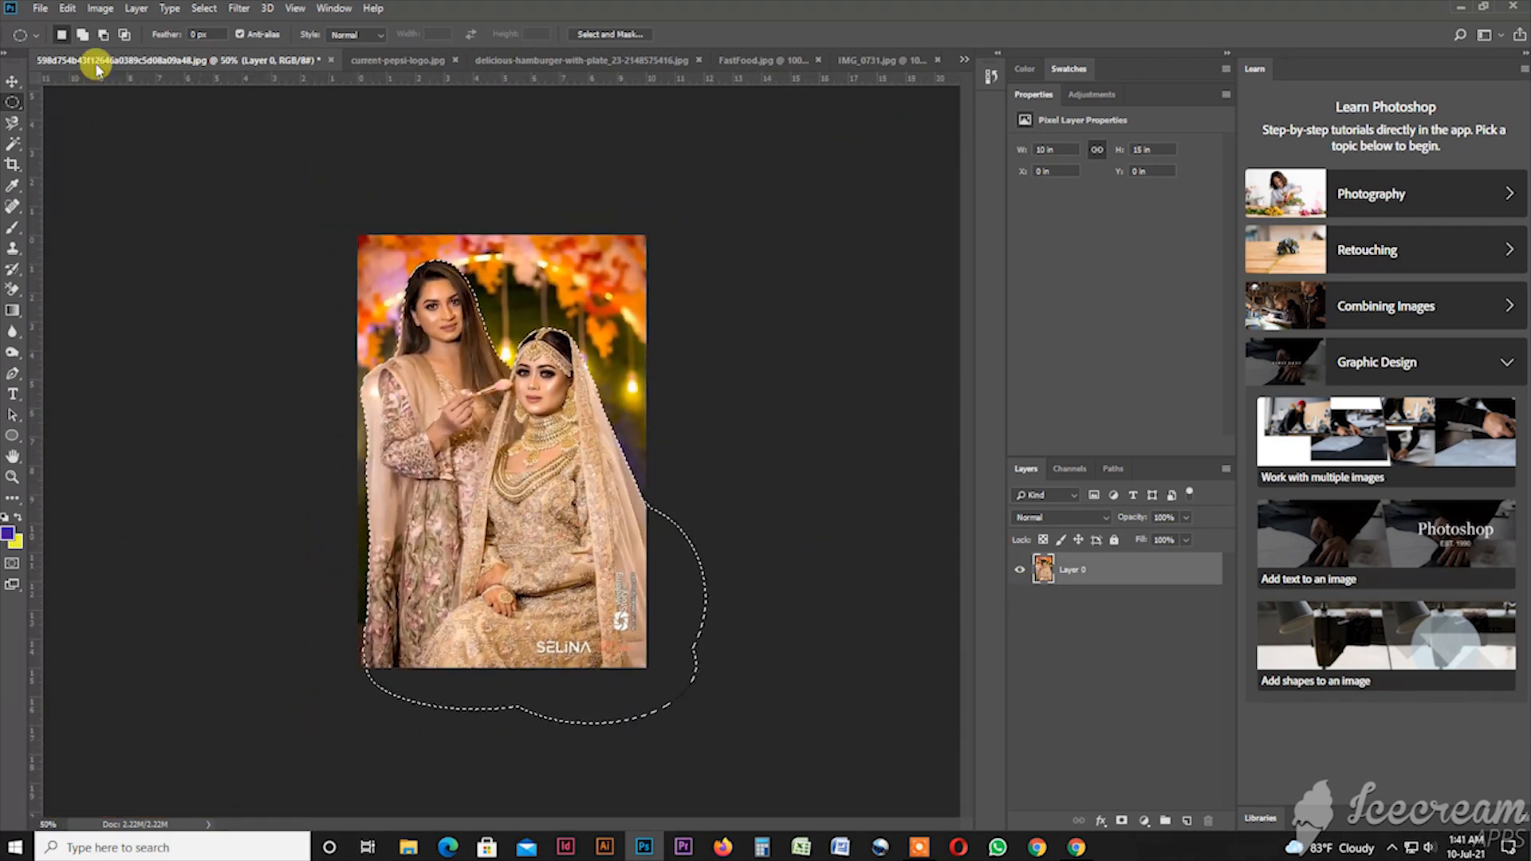
pyautogui.click(203, 9)
pyautogui.moveTo(319, 235)
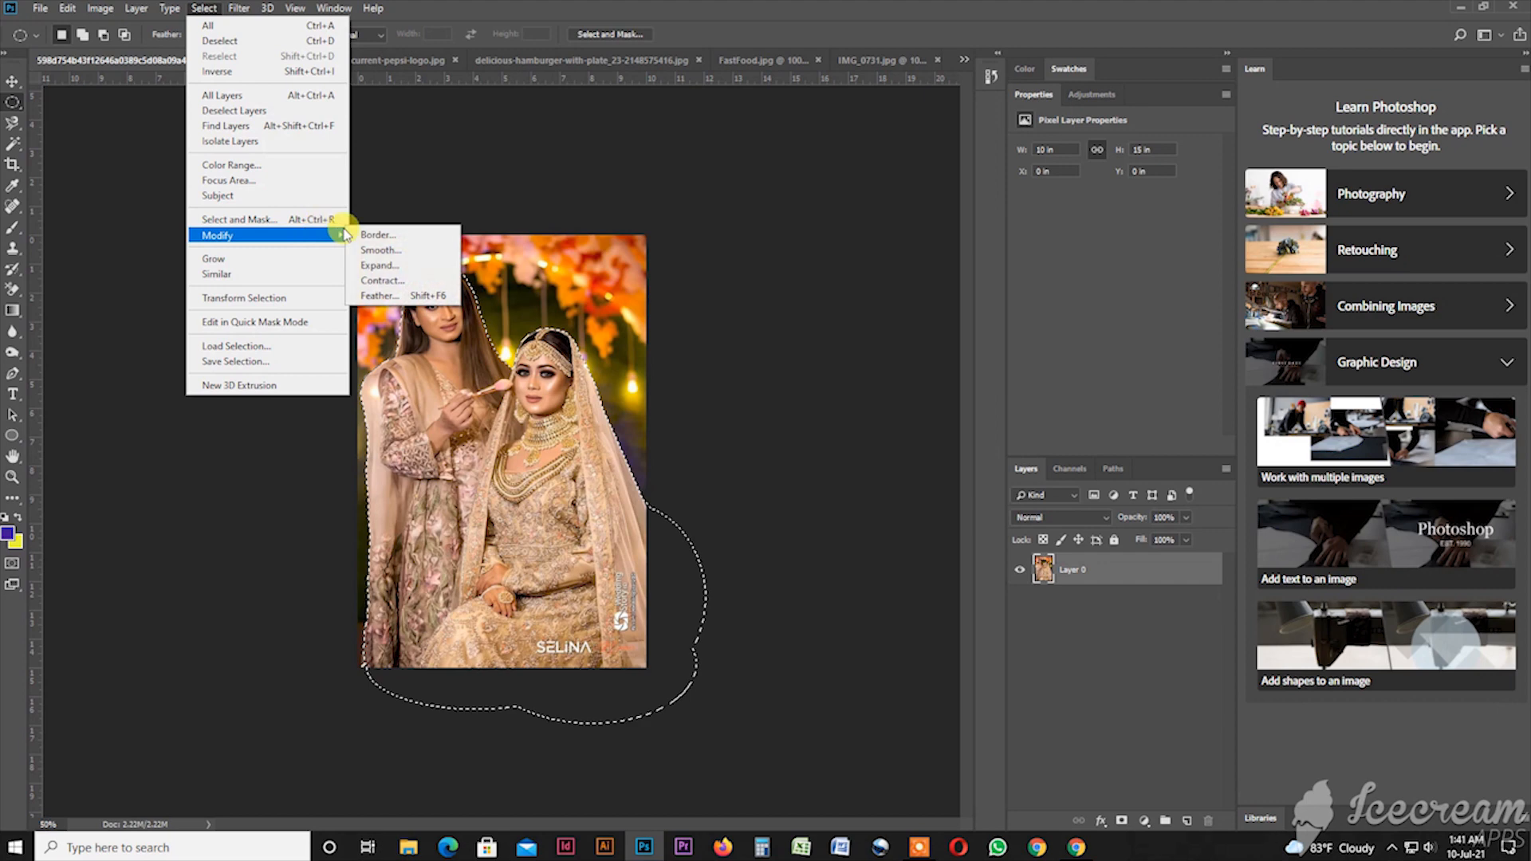
pyautogui.click(420, 297)
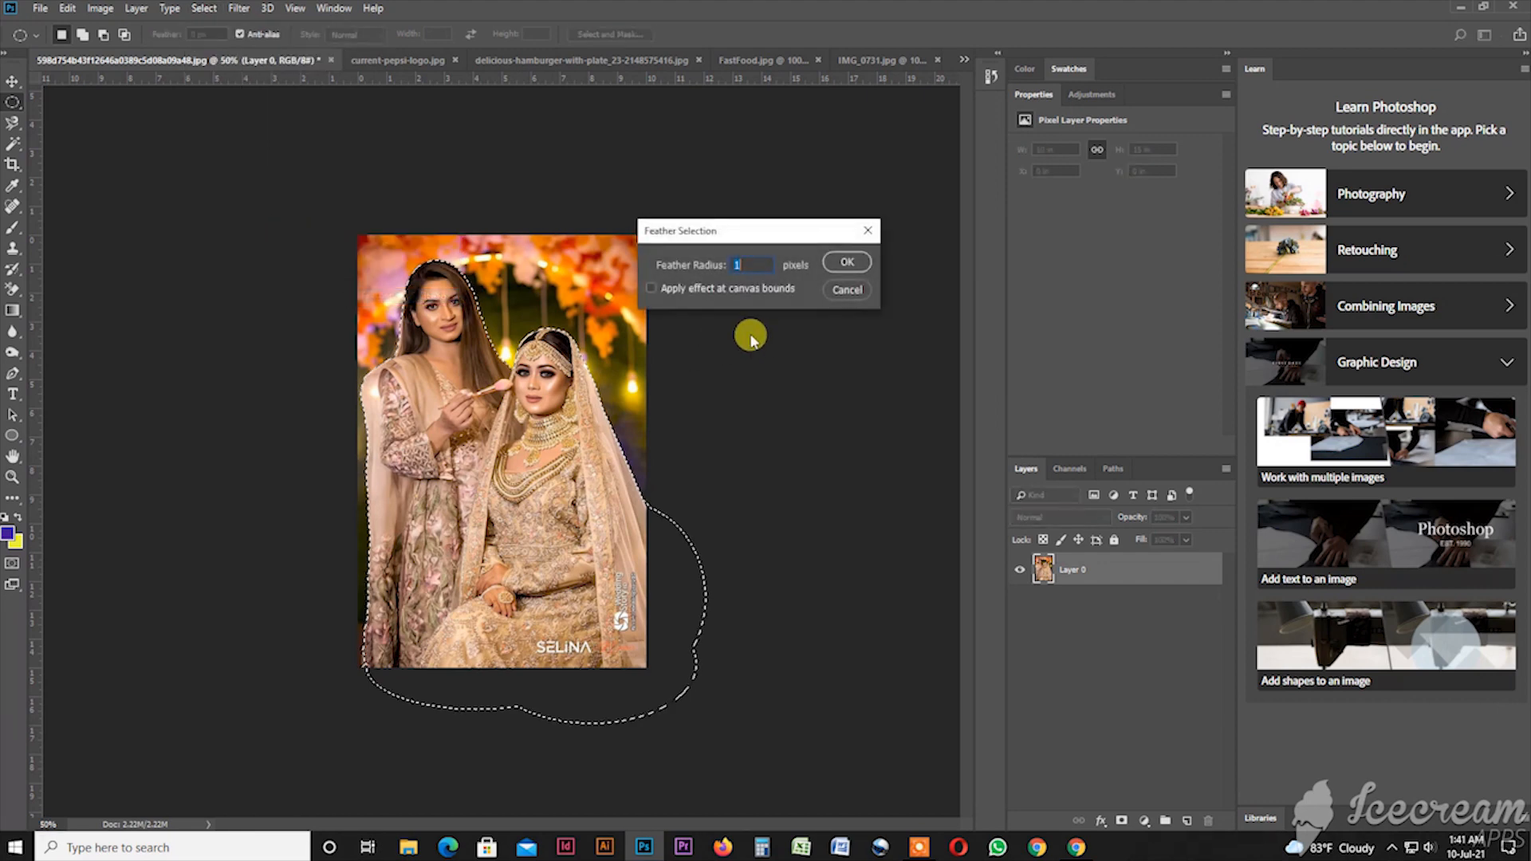
pyautogui.click(879, 249)
# Step: Invert the selection and delete the background around the two women
pyautogui.press('Delete')
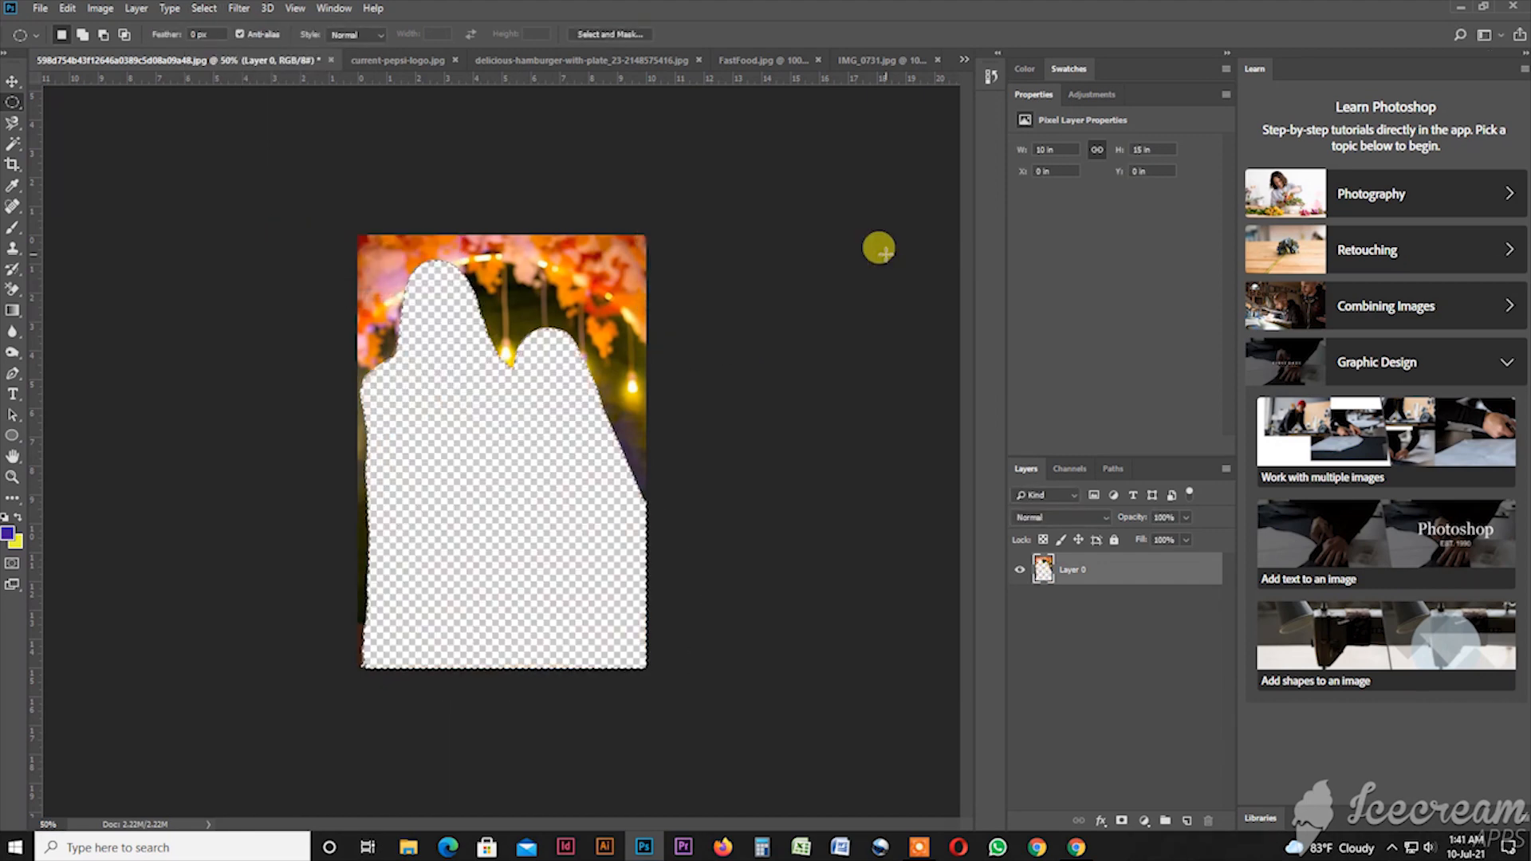
pyautogui.hotkey('ctrl', 'z')
pyautogui.click(204, 8)
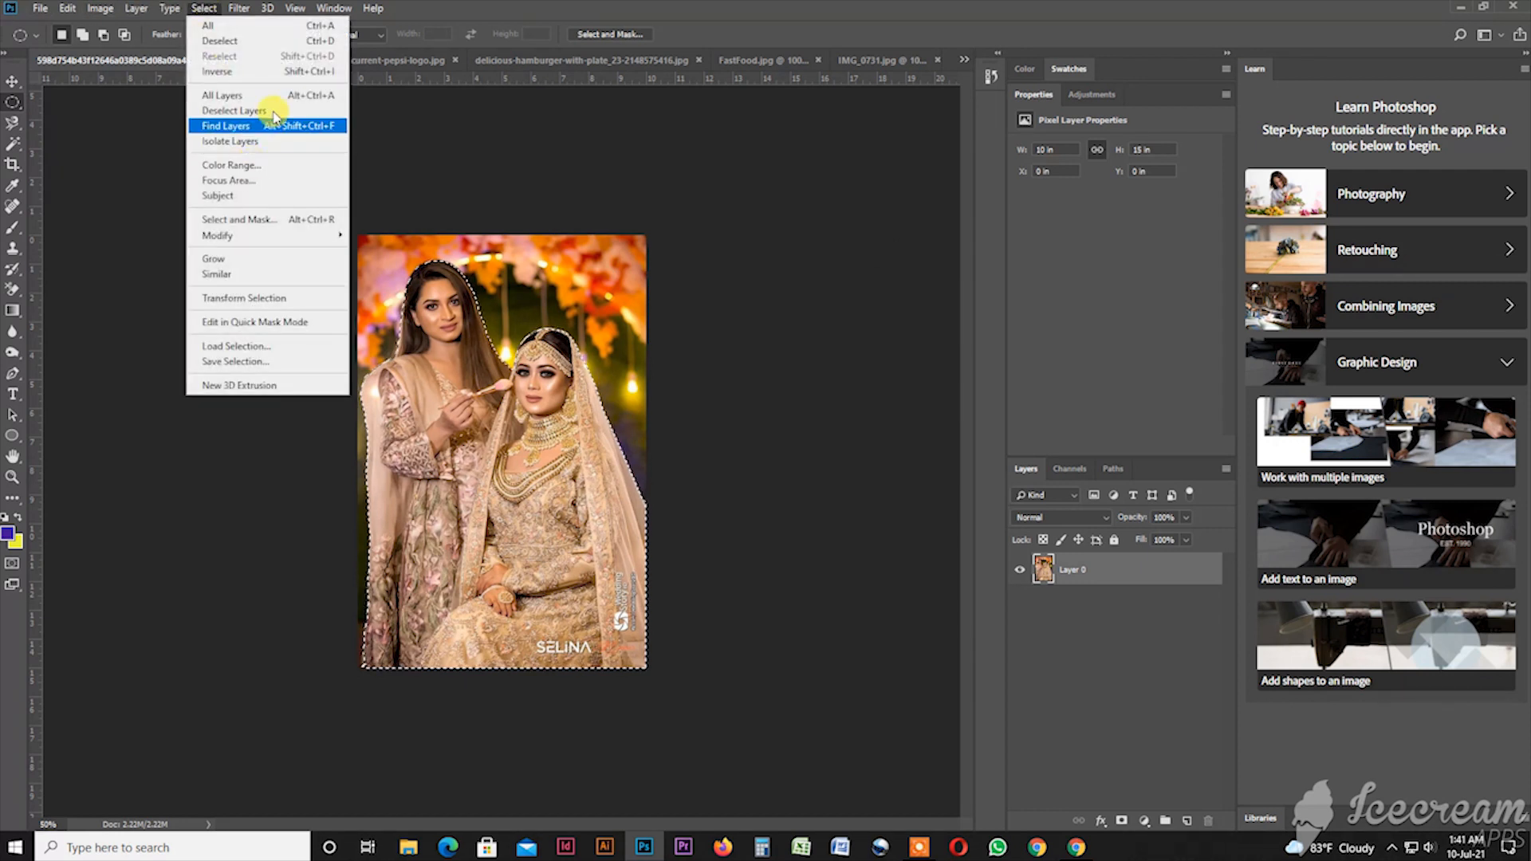
pyautogui.click(301, 71)
pyautogui.press('Delete')
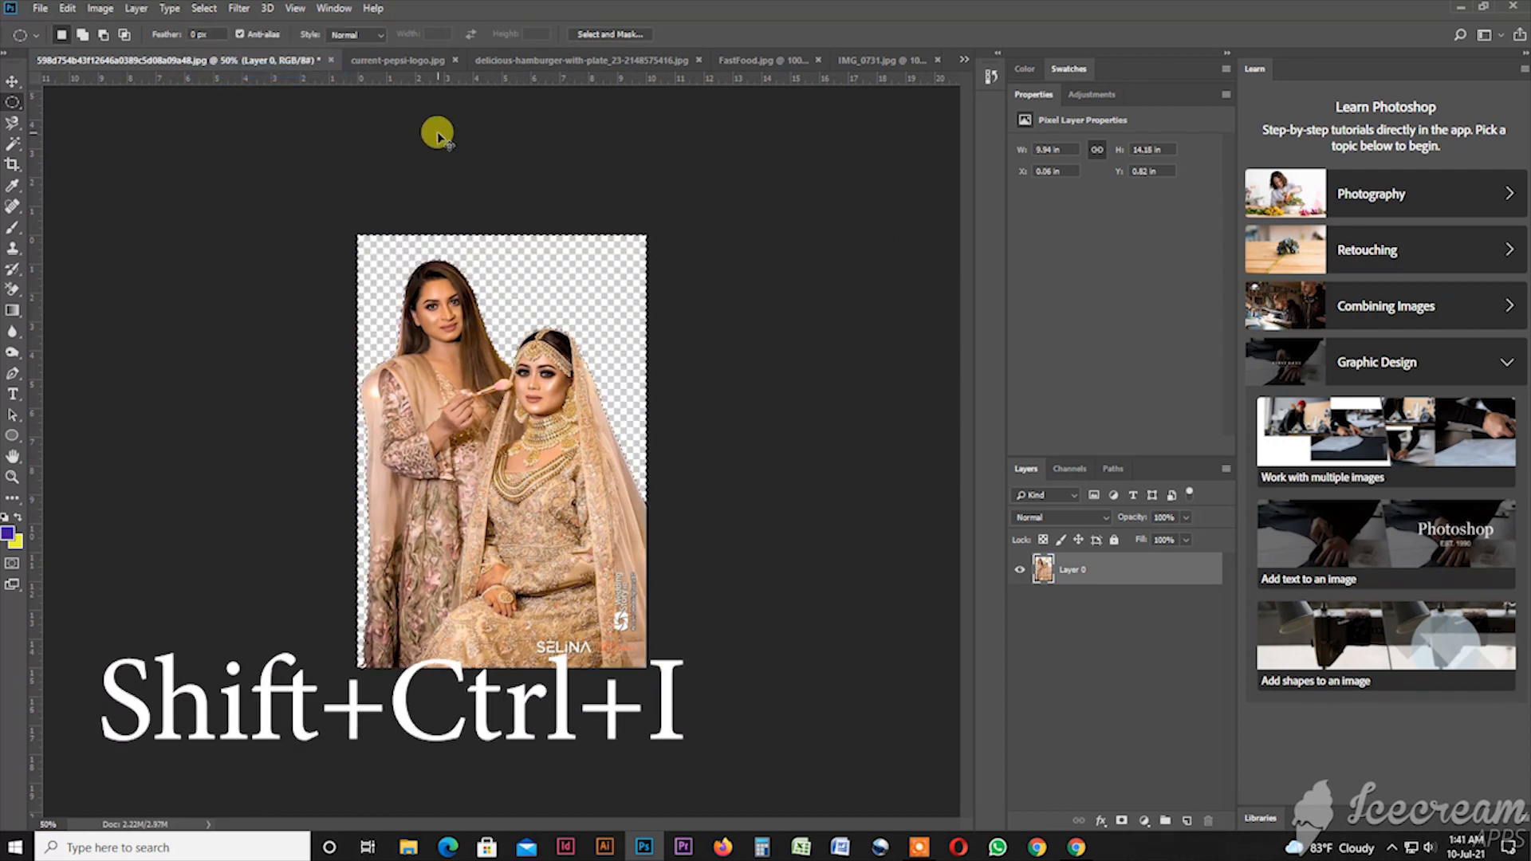
# Step: Copy the cutout of the two women into the FastFood.jpg document
pyautogui.click(12, 83)
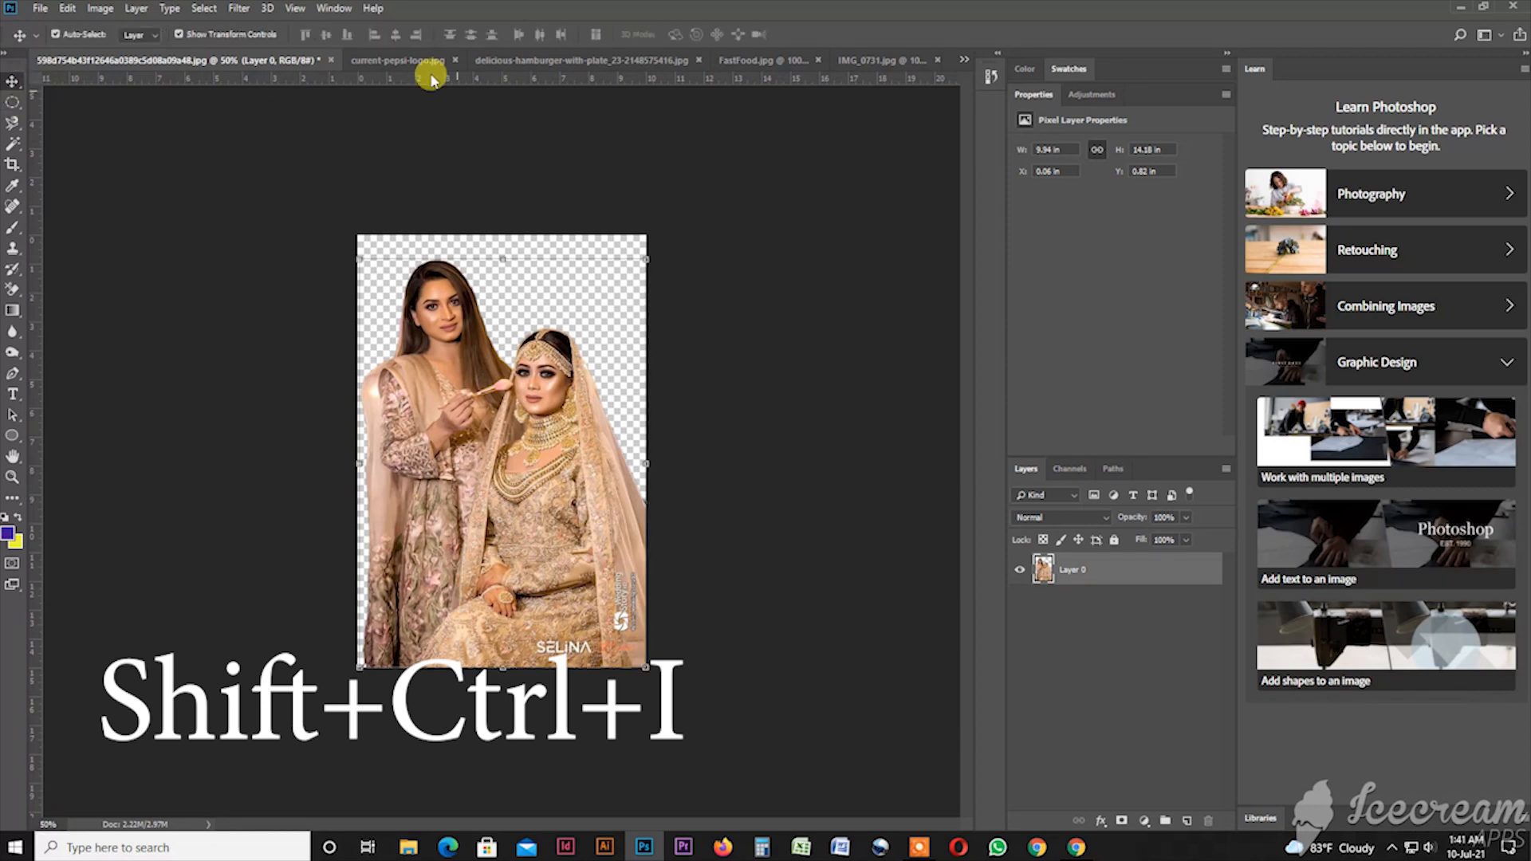
pyautogui.click(409, 60)
pyautogui.click(573, 62)
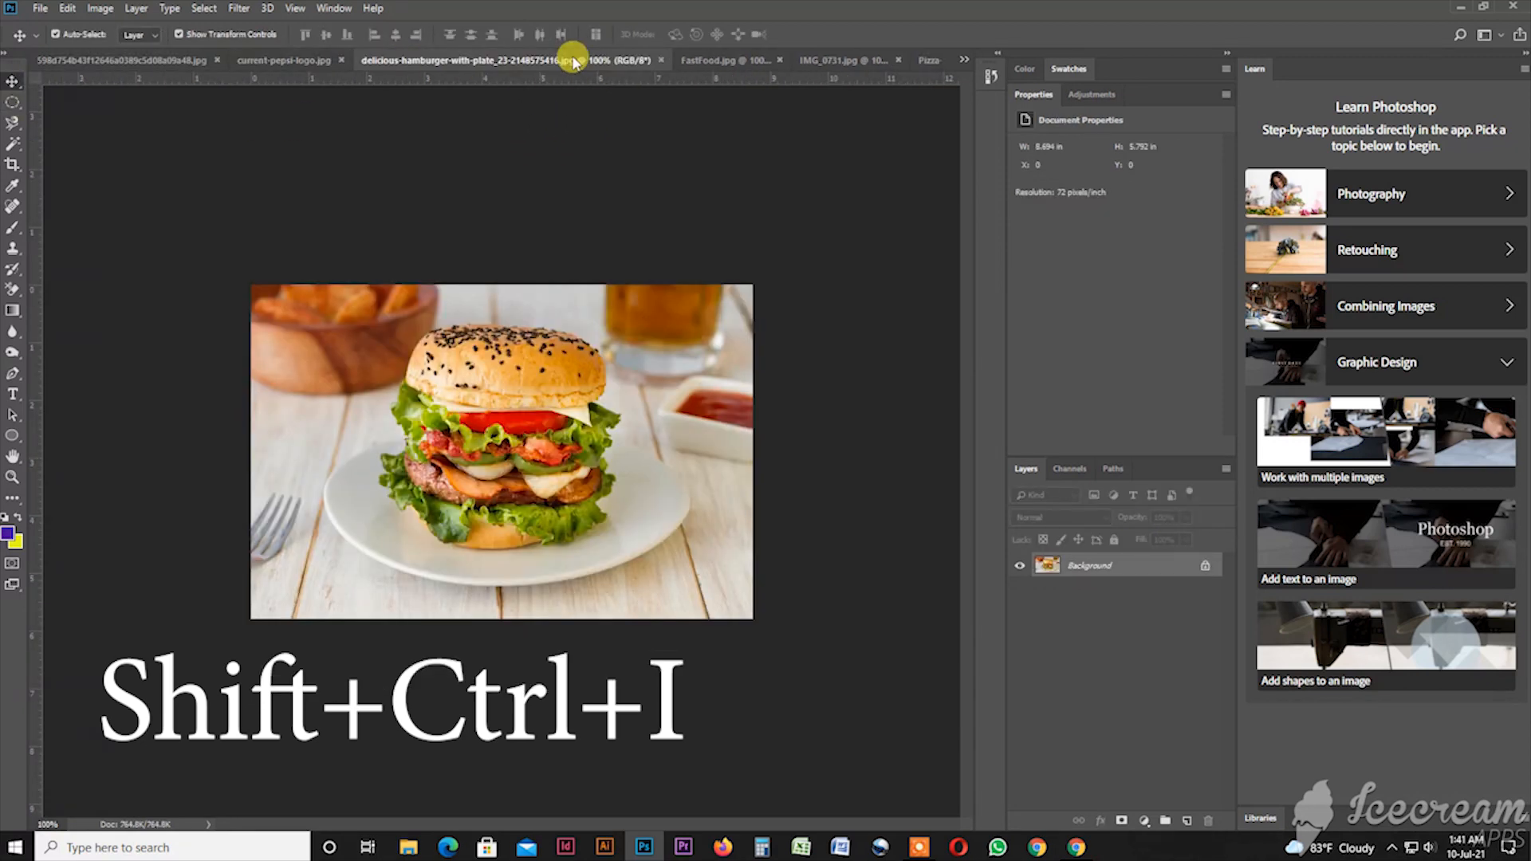
pyautogui.click(764, 62)
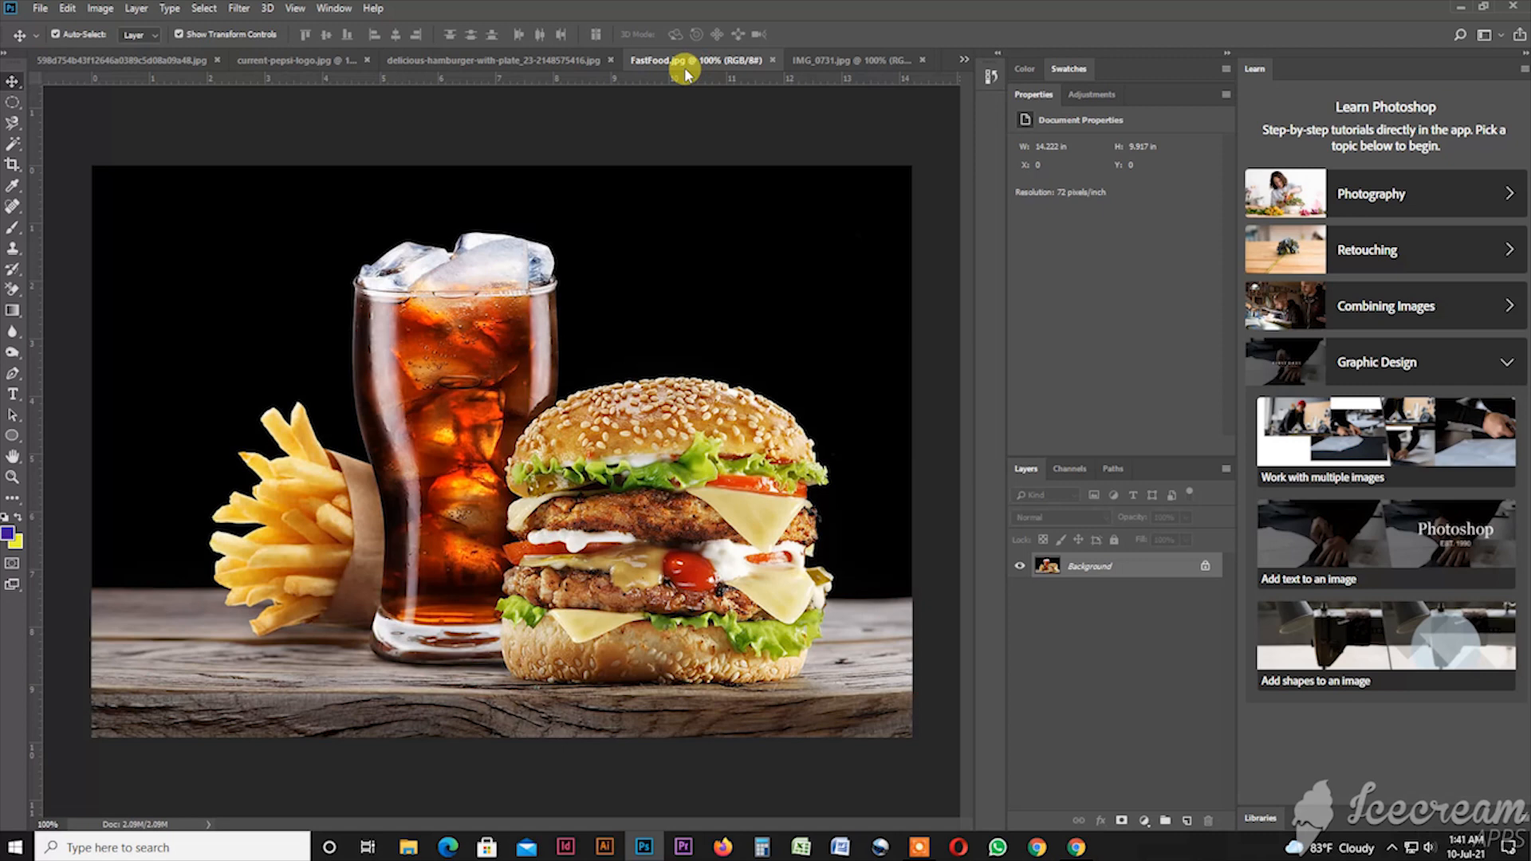
pyautogui.click(79, 60)
pyautogui.moveTo(486, 437); pyautogui.dragTo(630, 307)
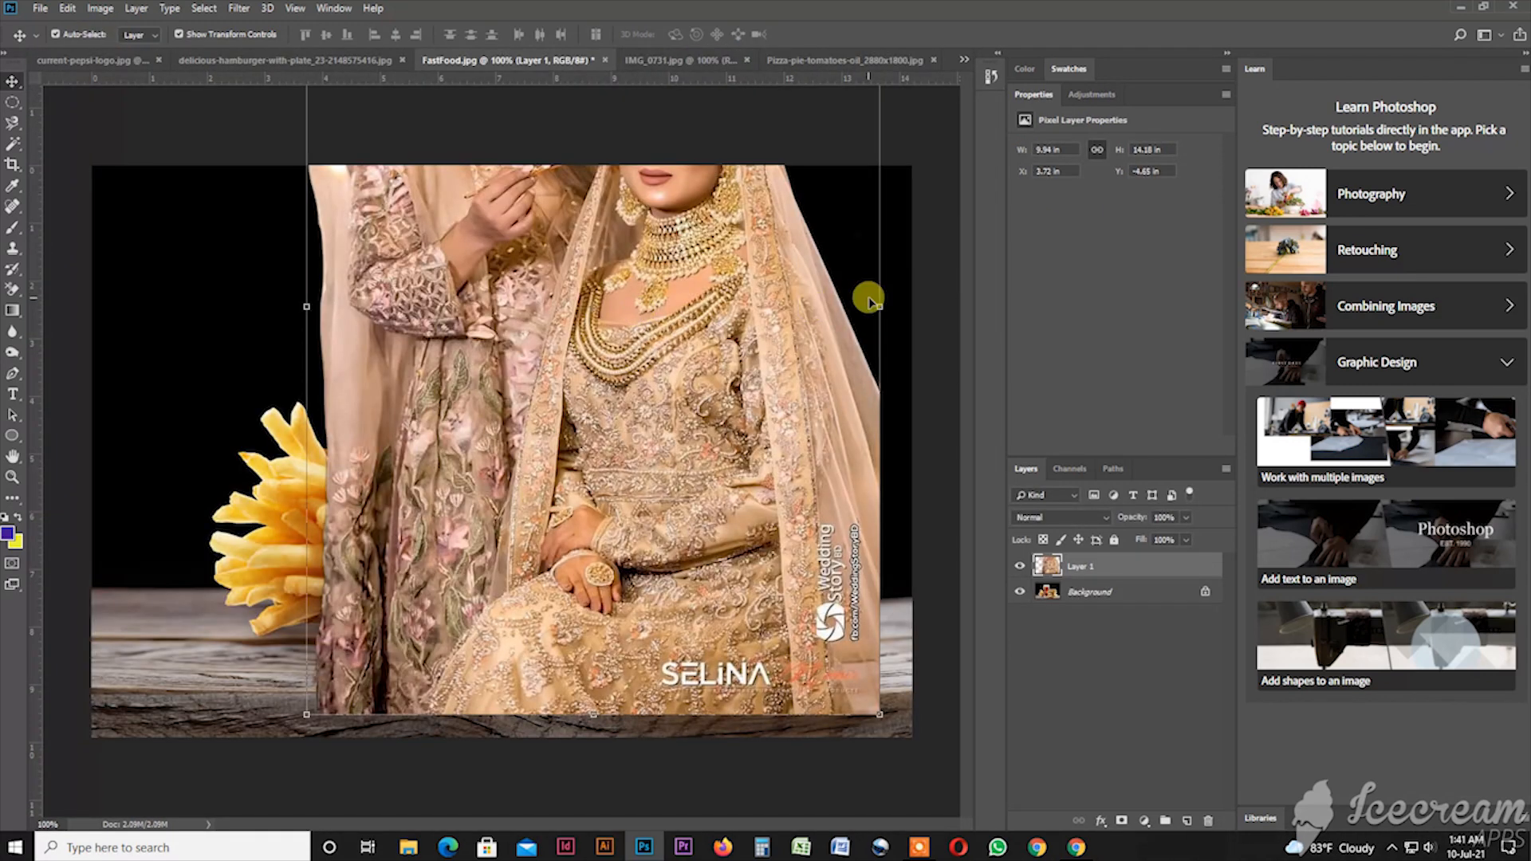
# Step: Scale the women's cutout down and position it in front of the drink and burger
pyautogui.hotkey('ctrl', '-')
pyautogui.hotkey('ctrl', '-')
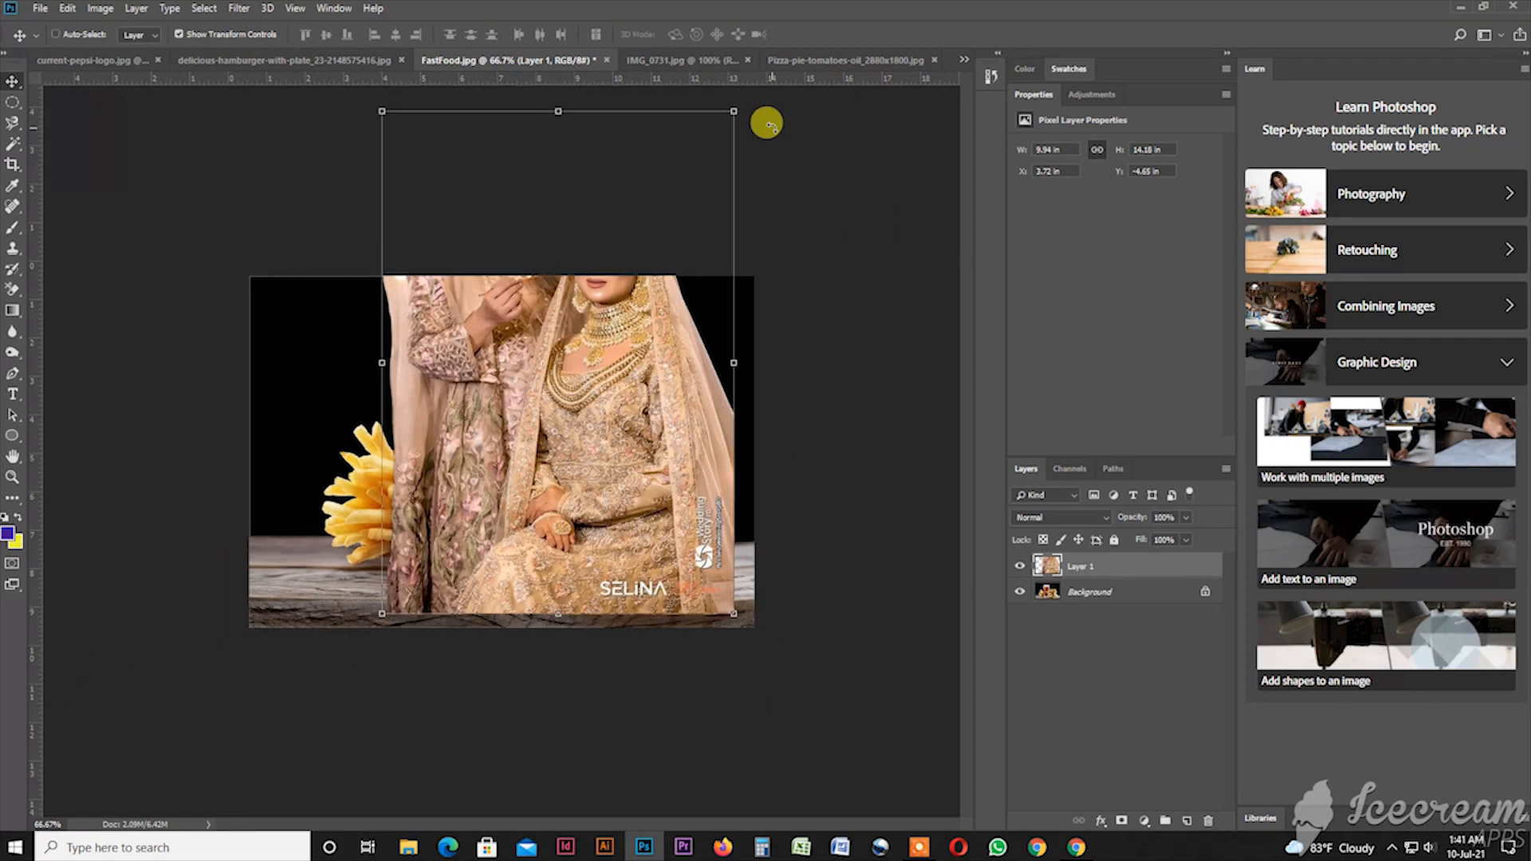
pyautogui.moveTo(691, 175); pyautogui.dragTo(630, 409)
pyautogui.moveTo(494, 547); pyautogui.dragTo(620, 477)
pyautogui.press('Return')
# Step: Undo the cutout's scaling and placement in FastFood.jpg and return to the document with the two women
pyautogui.hotkey('ctrl', 'z')
pyautogui.hotkey('ctrl', 'z')
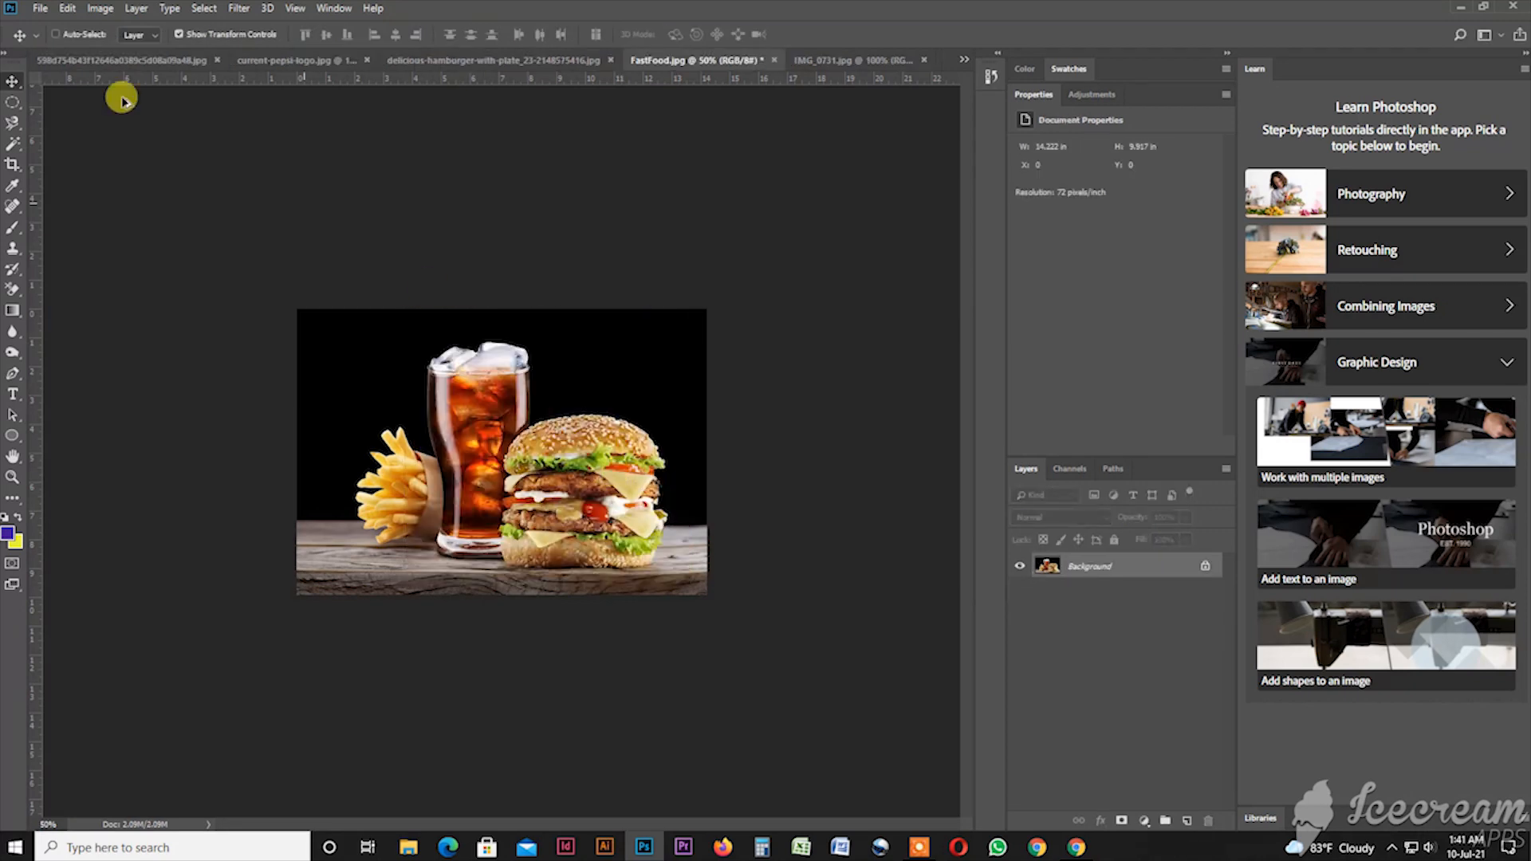
pyautogui.click(102, 56)
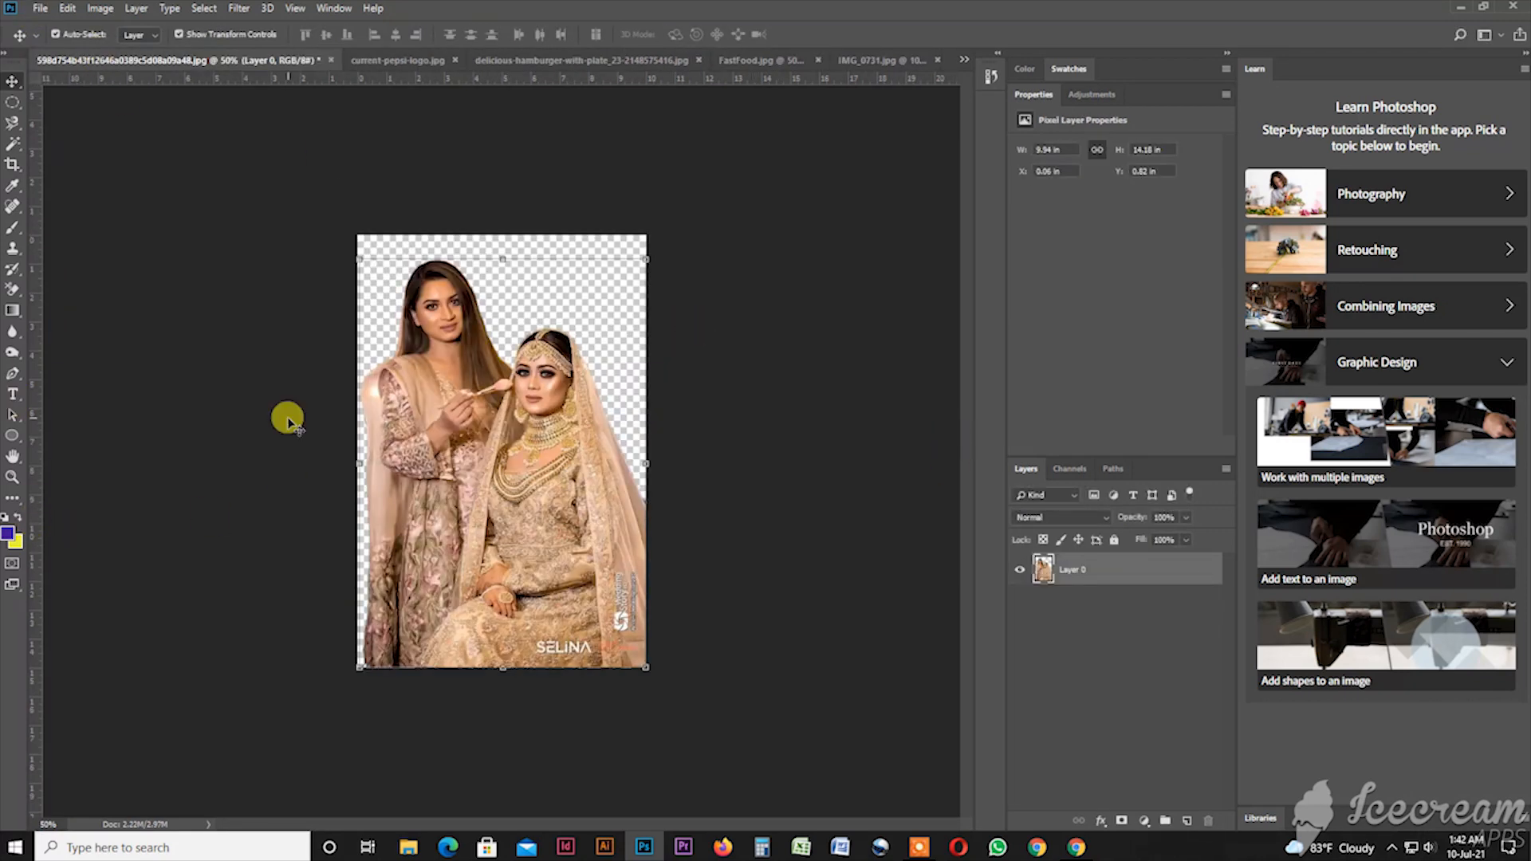
pyautogui.hotkey('ctrl', 'o')
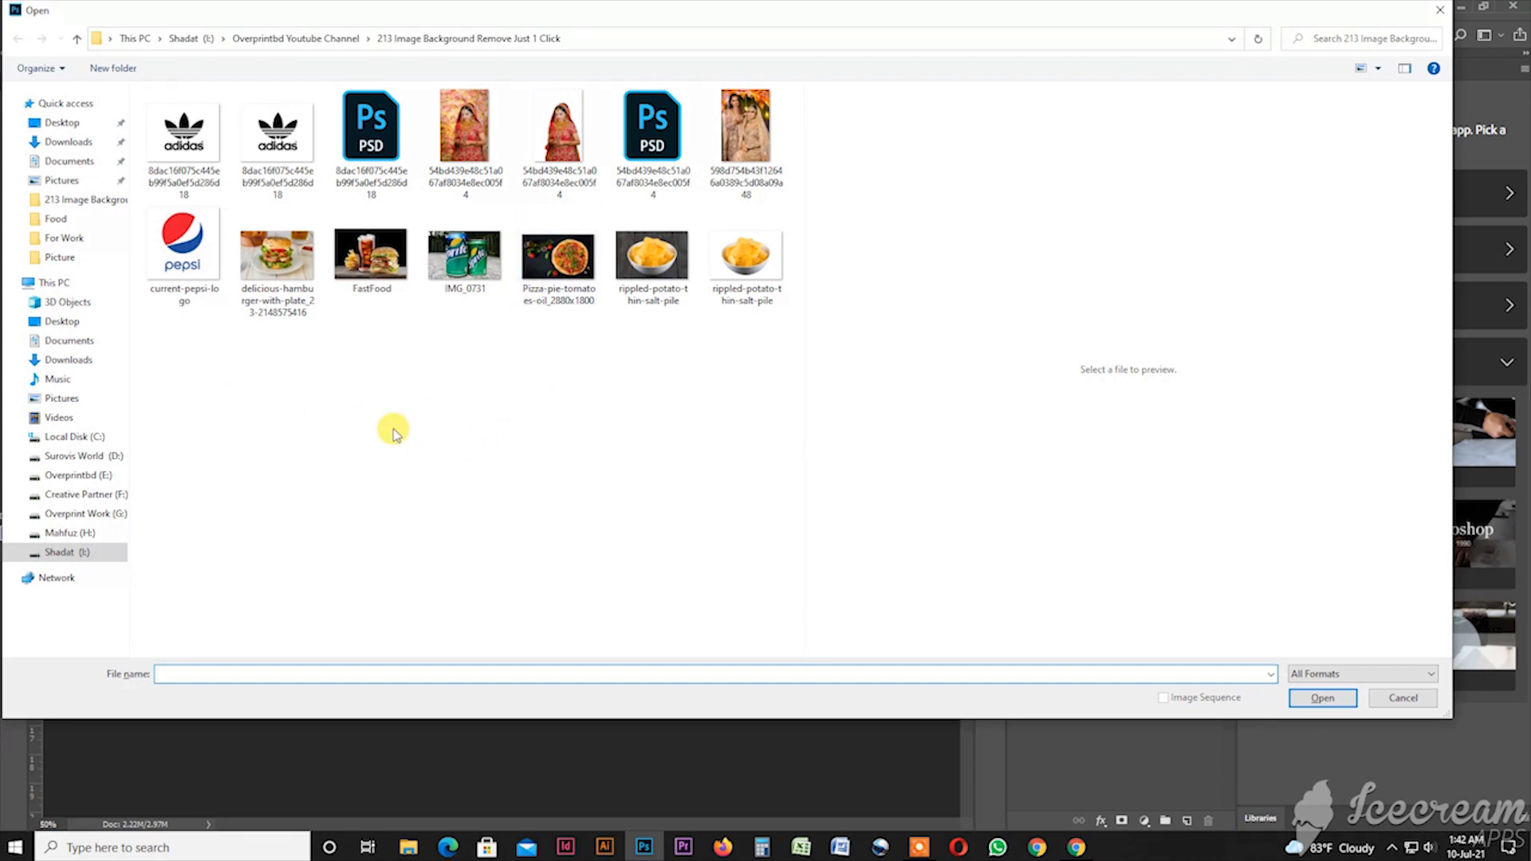
pyautogui.press('Escape')
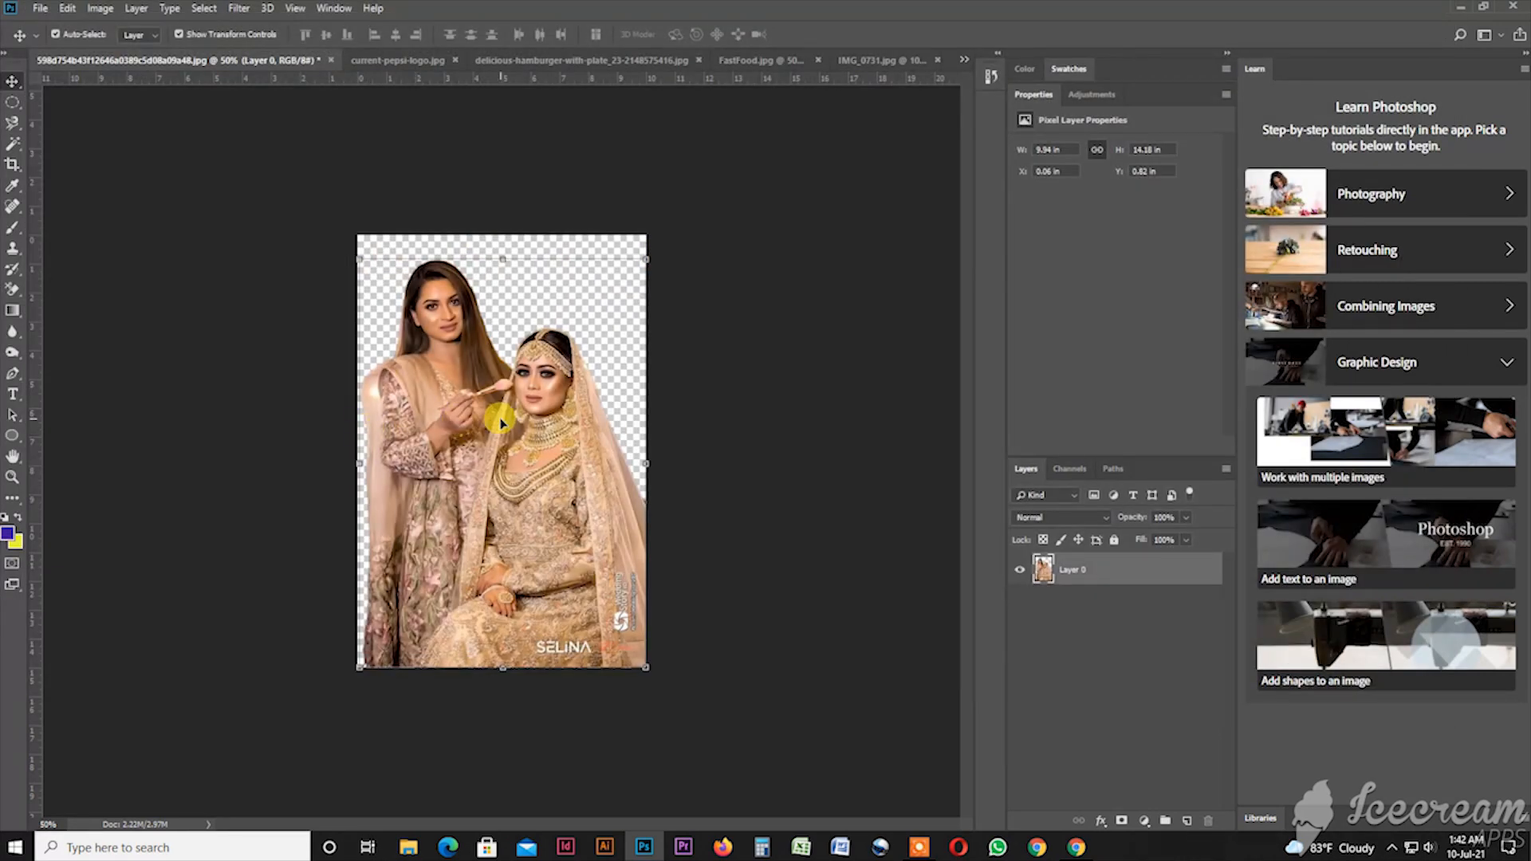
# Step: Add a new layer filled with the purple foreground colour and move it below the cutout of the two women
pyautogui.click(1189, 819)
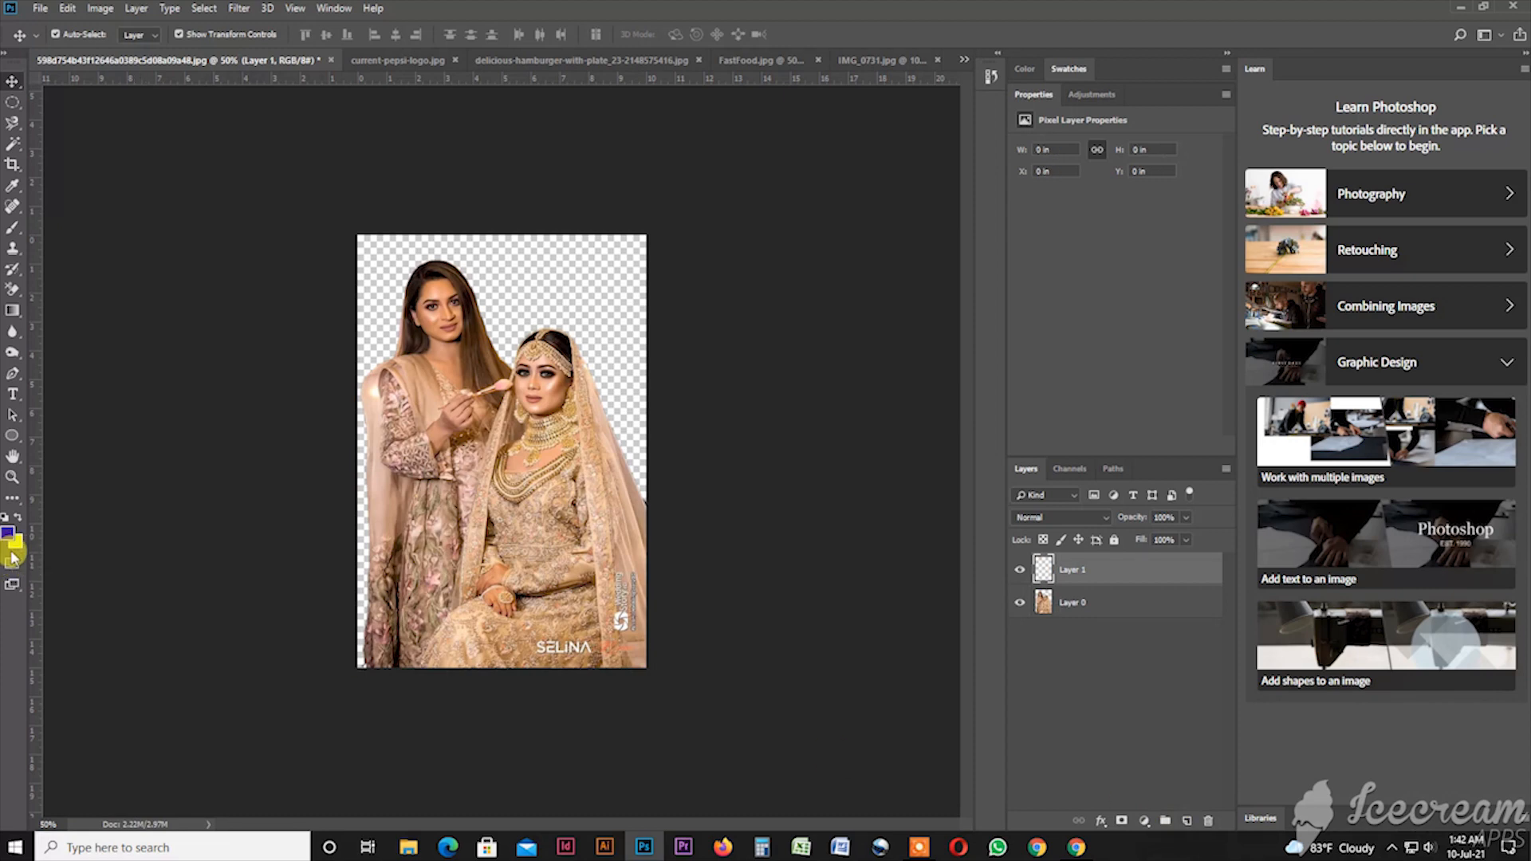
pyautogui.hotkey('alt', 'BackSpace')
pyautogui.hotkey('ctrl', '[')
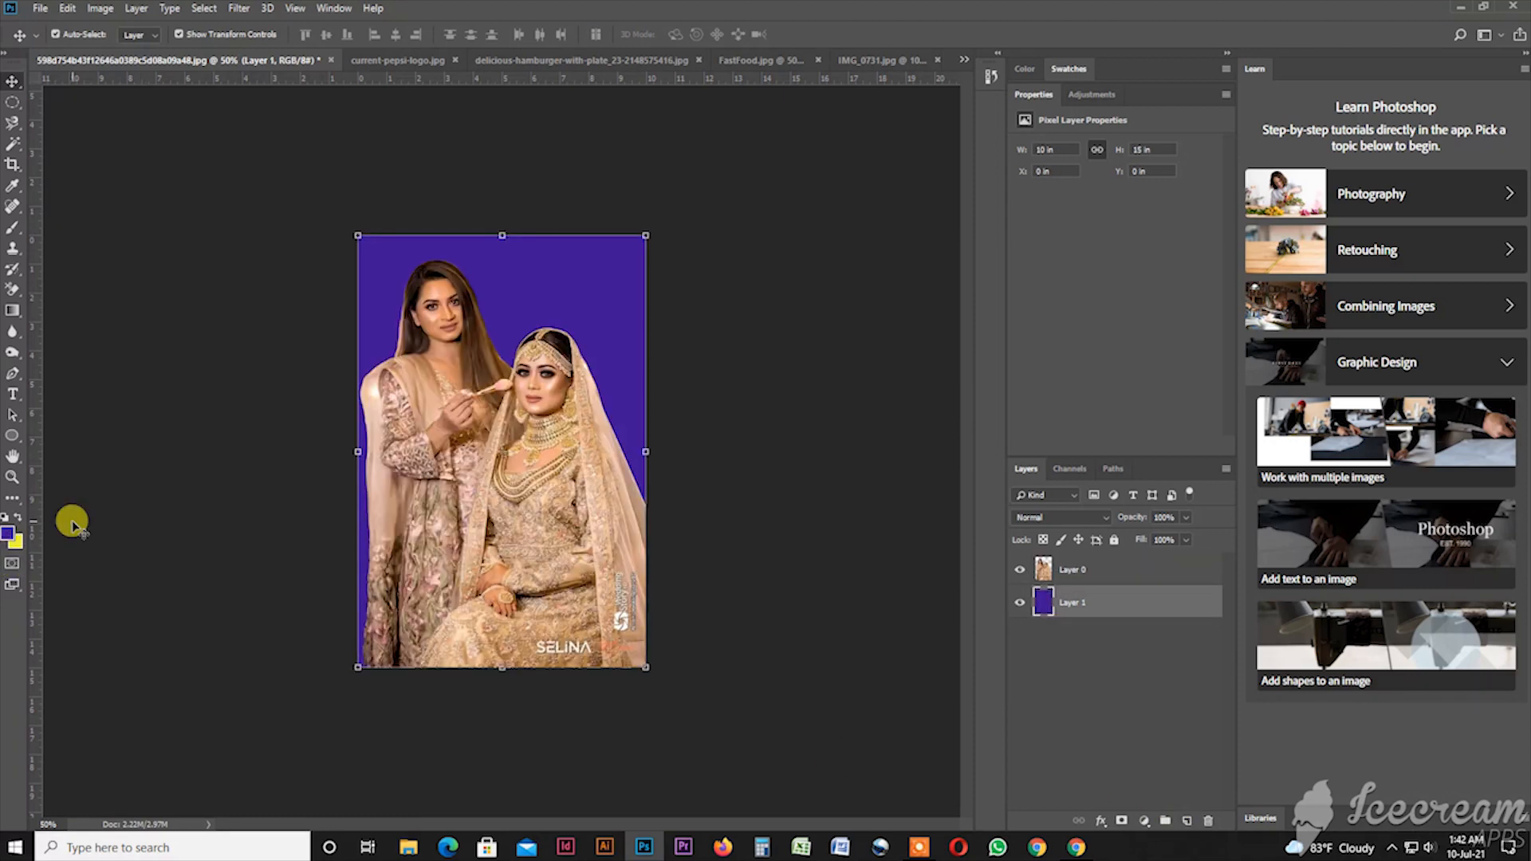
pyautogui.hotkey('ctrl', '+')
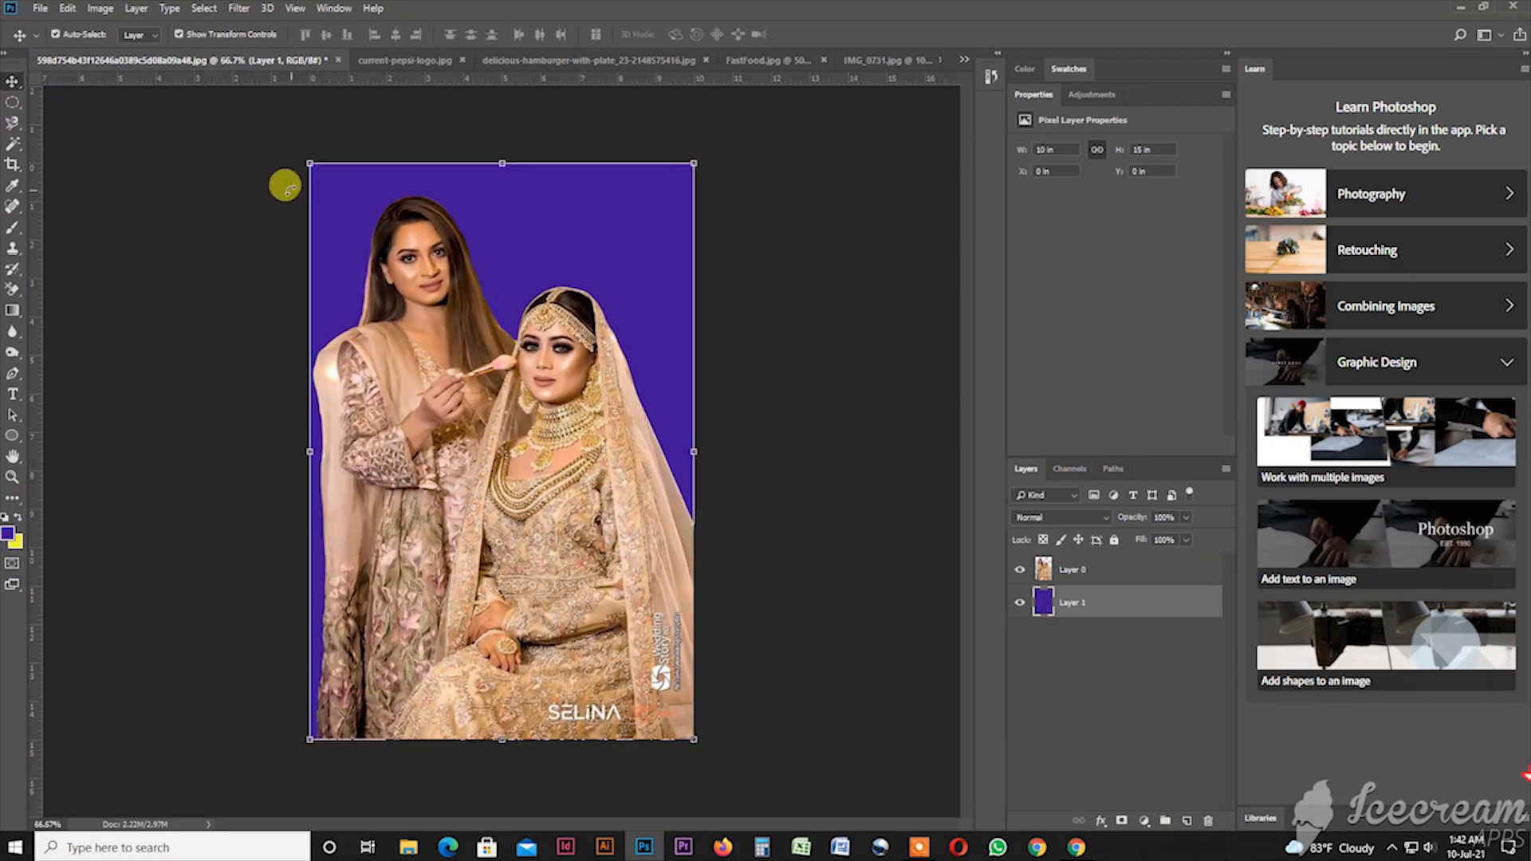
# Step: Select the white background around the logo in current-pepsi-logo.jpg with the Magic Wand
pyautogui.click(382, 61)
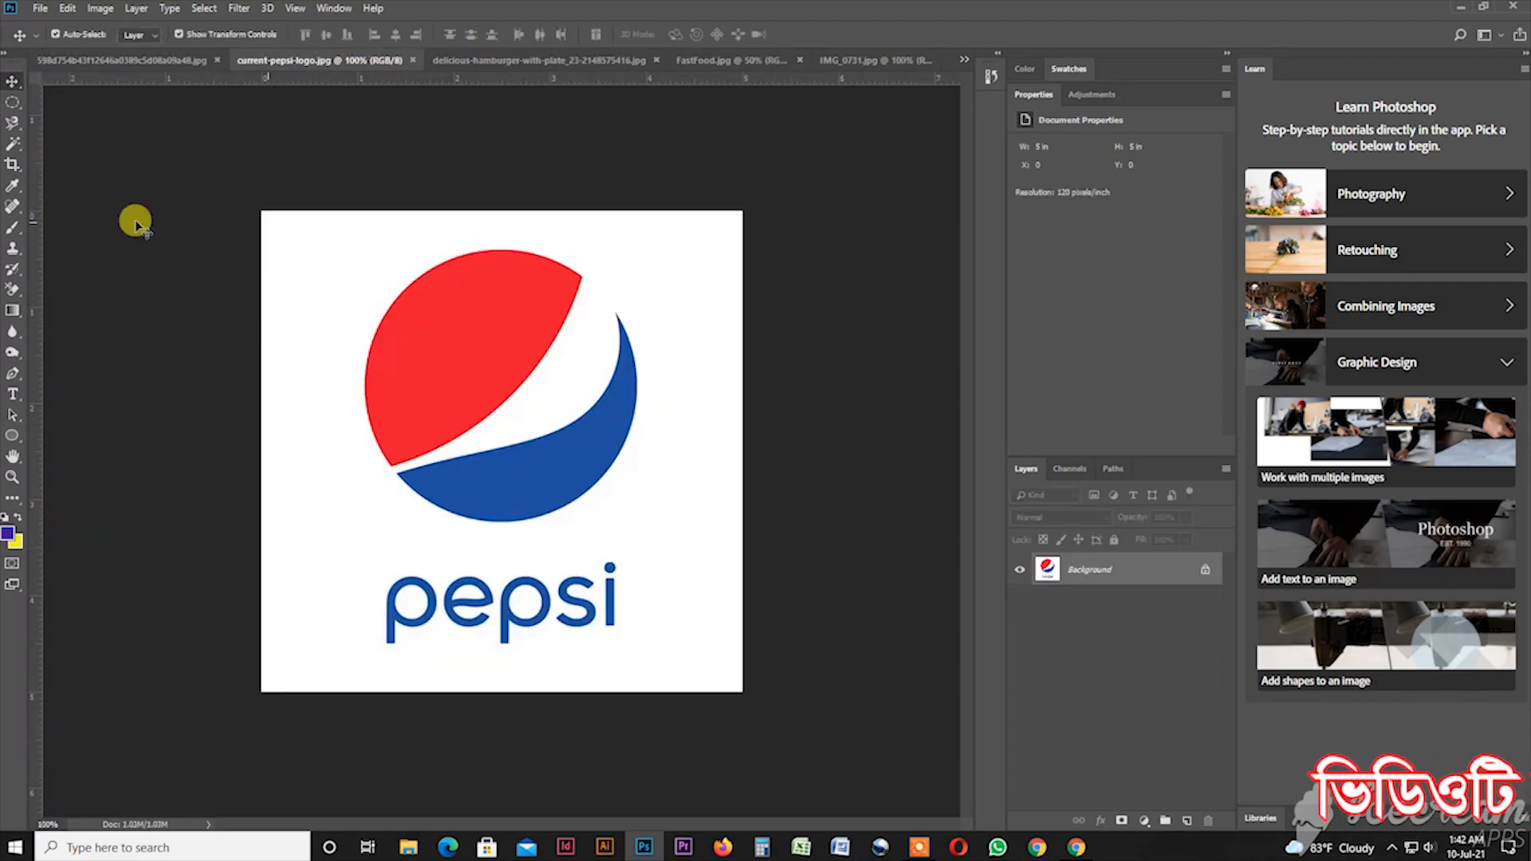
pyautogui.click(15, 144)
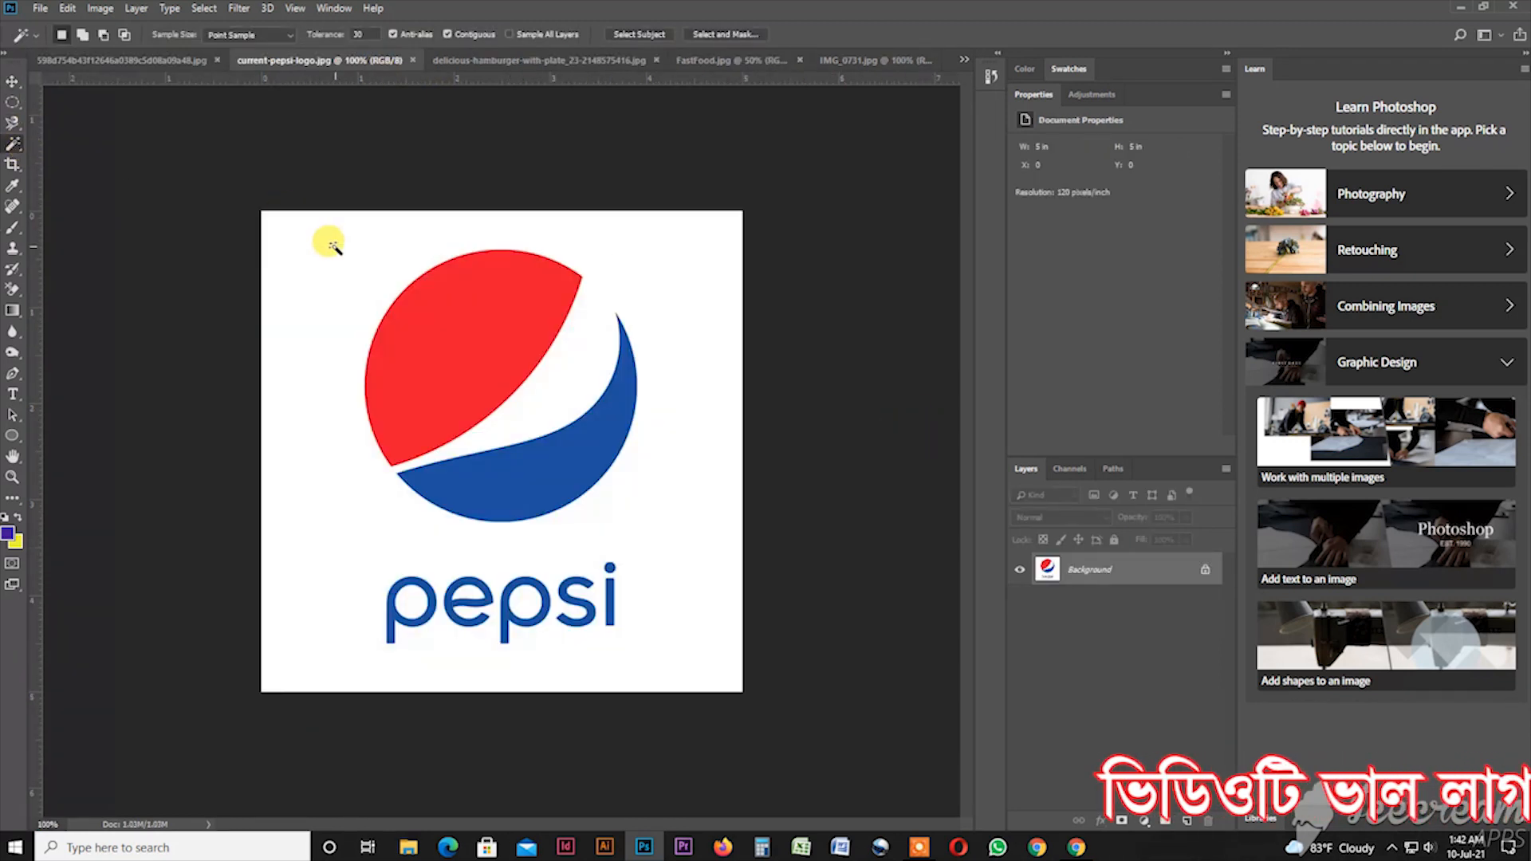
pyautogui.rightClick(16, 142)
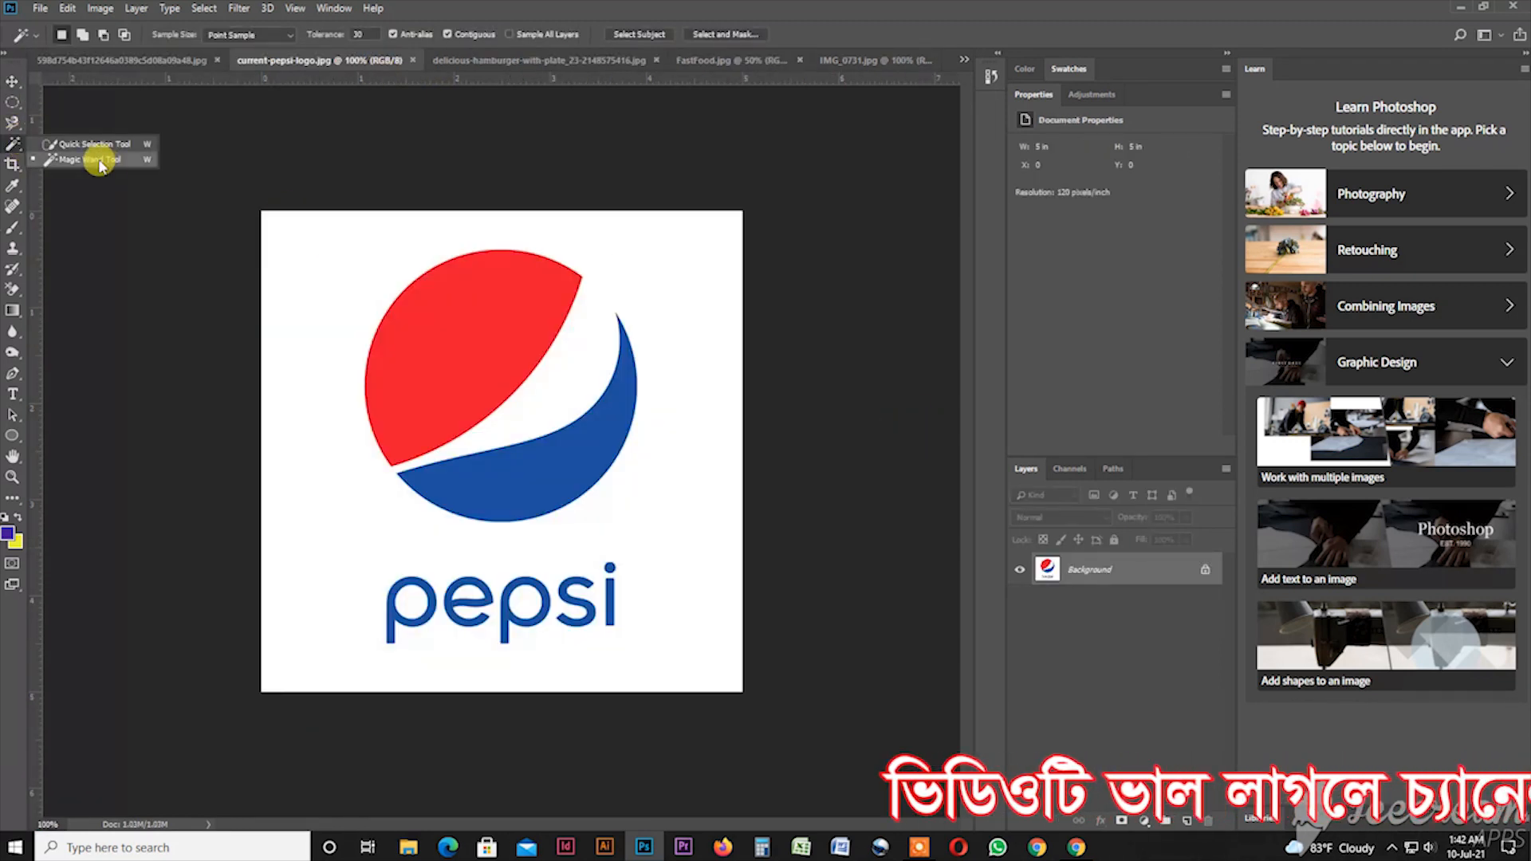
pyautogui.click(99, 163)
pyautogui.click(317, 277)
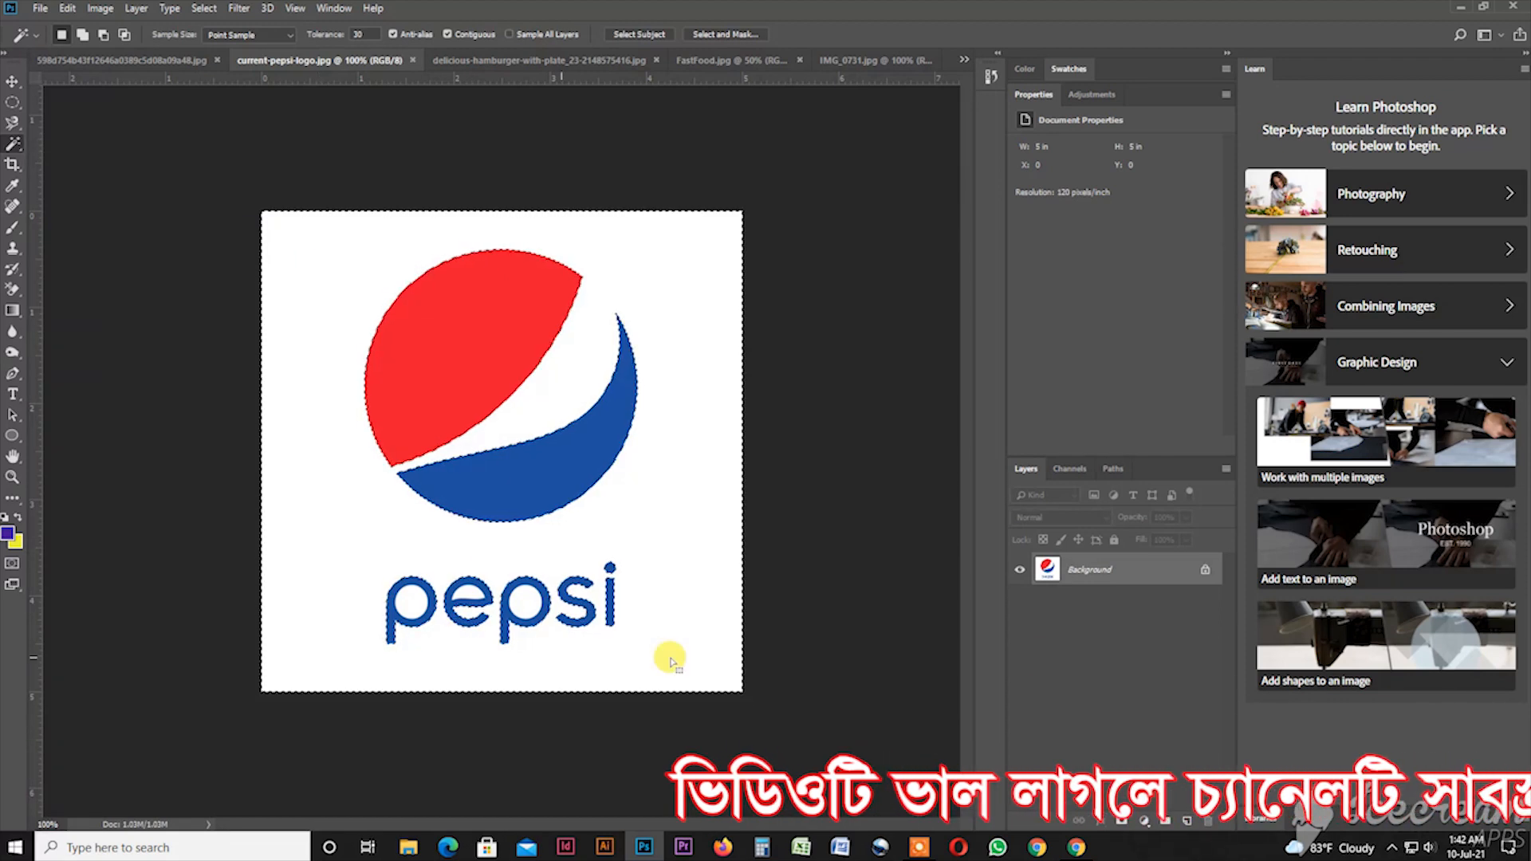
# Step: Unlock the logo's background layer and delete the selected white background with a 1-pixel feather
pyautogui.doubleClick(1091, 569)
pyautogui.press('Return')
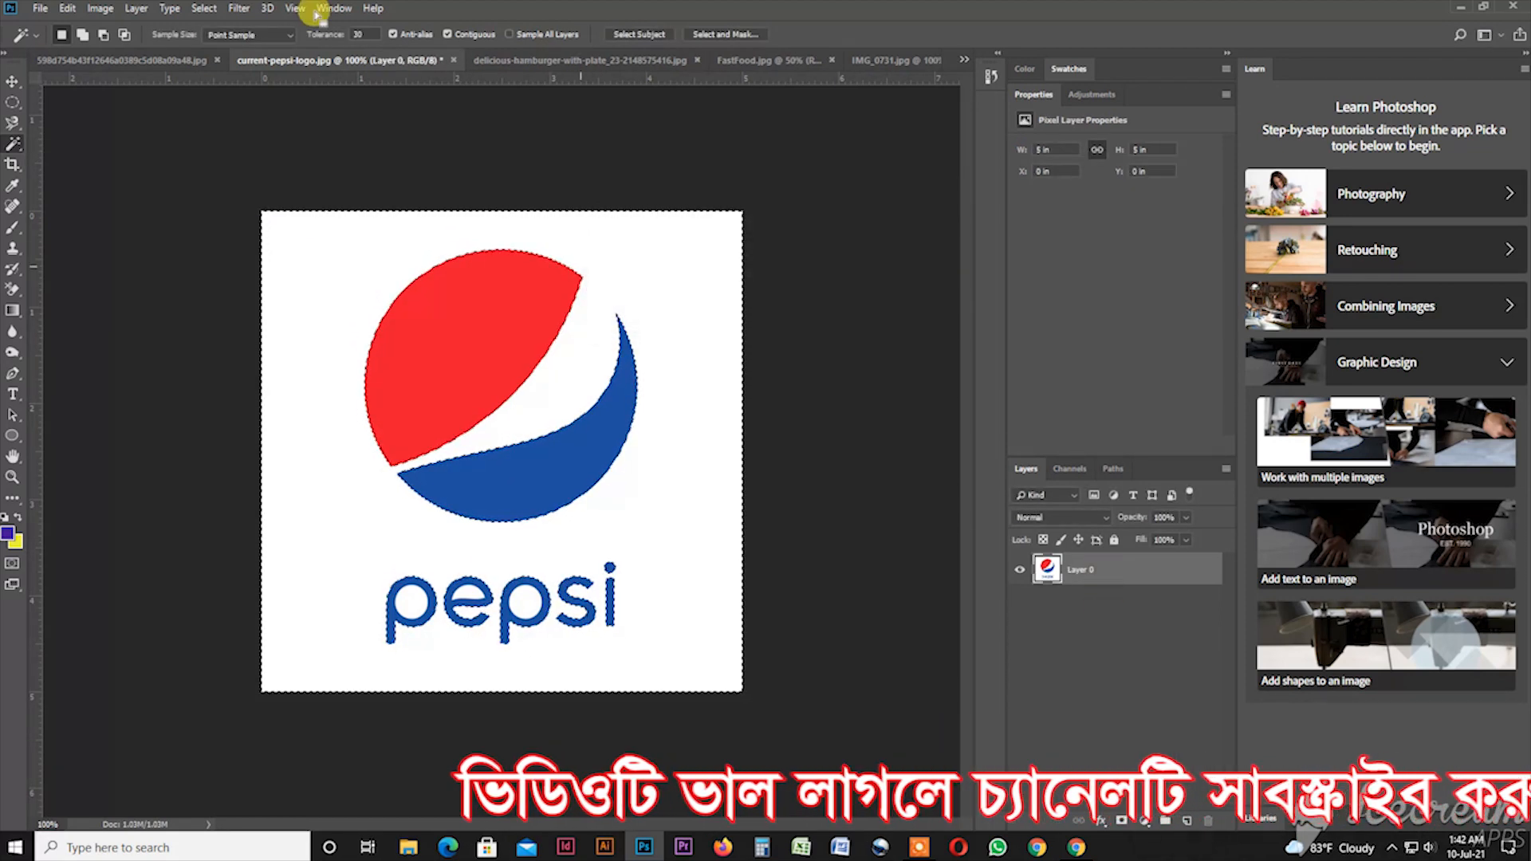
pyautogui.click(205, 9)
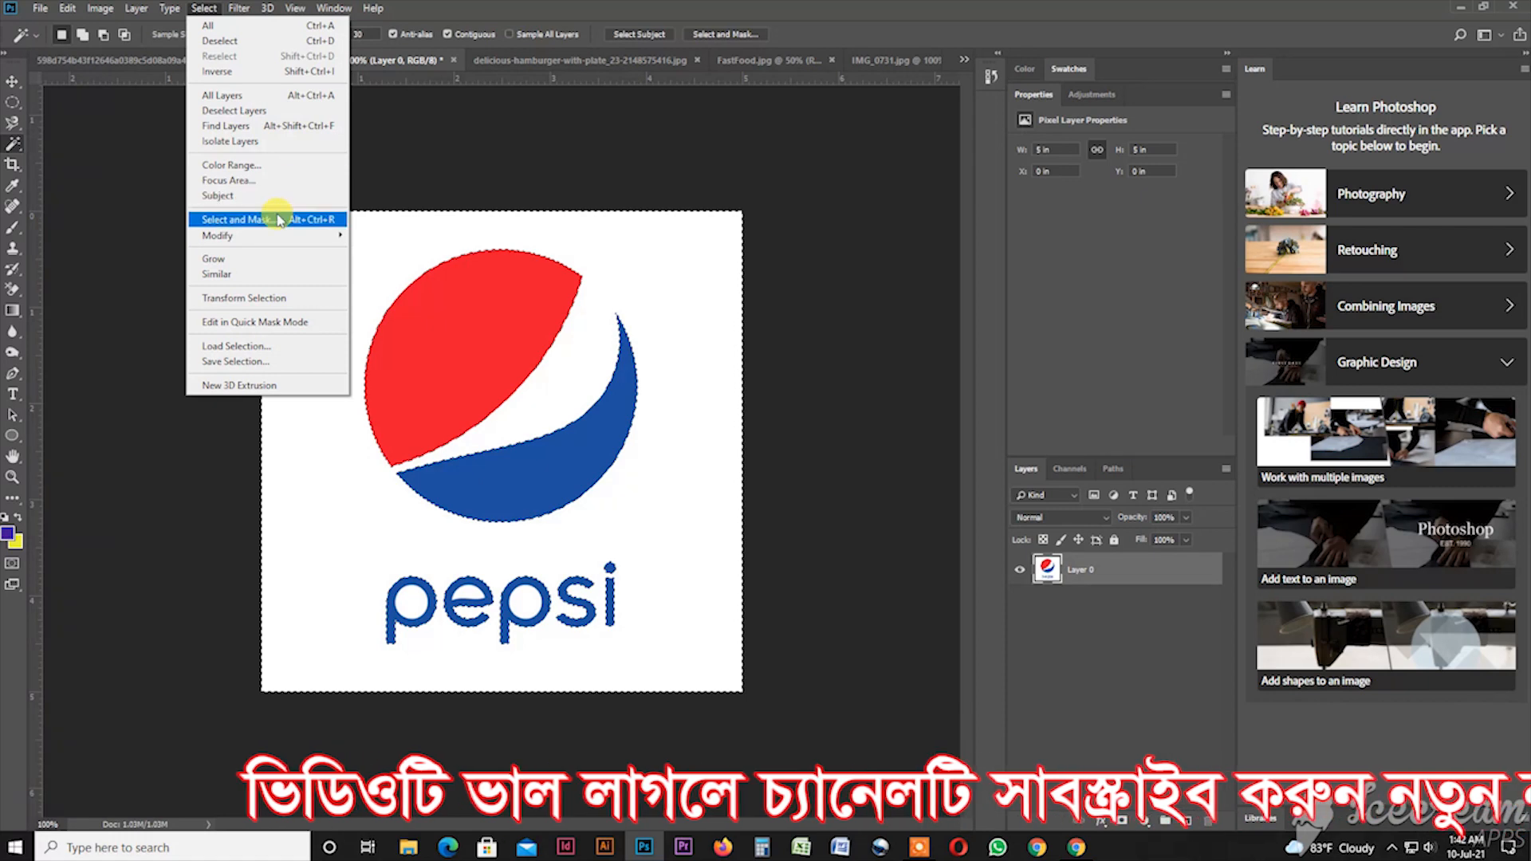
pyautogui.moveTo(285, 236)
pyautogui.click(439, 299)
pyautogui.write('1')
pyautogui.press('Return')
pyautogui.press('Delete')
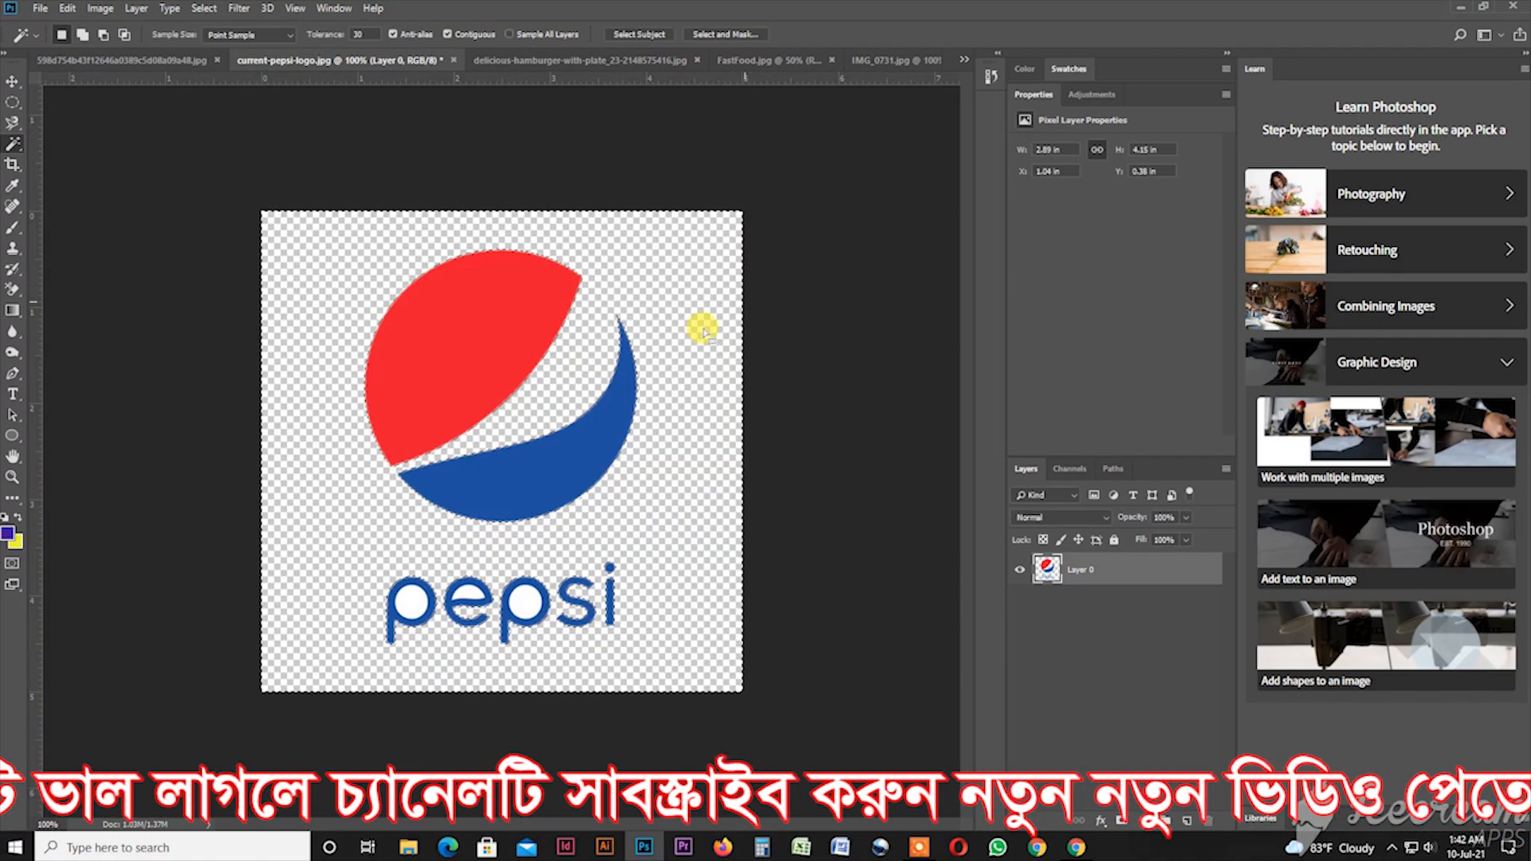
# Step: Select the white areas enclosed by the letters p, e and p in the Pepsi wordmark and delete them
pyautogui.keyDown('shift'); pyautogui.click(526, 608); pyautogui.keyUp('shift')
pyautogui.keyDown('shift'); pyautogui.click(460, 600); pyautogui.keyUp('shift')
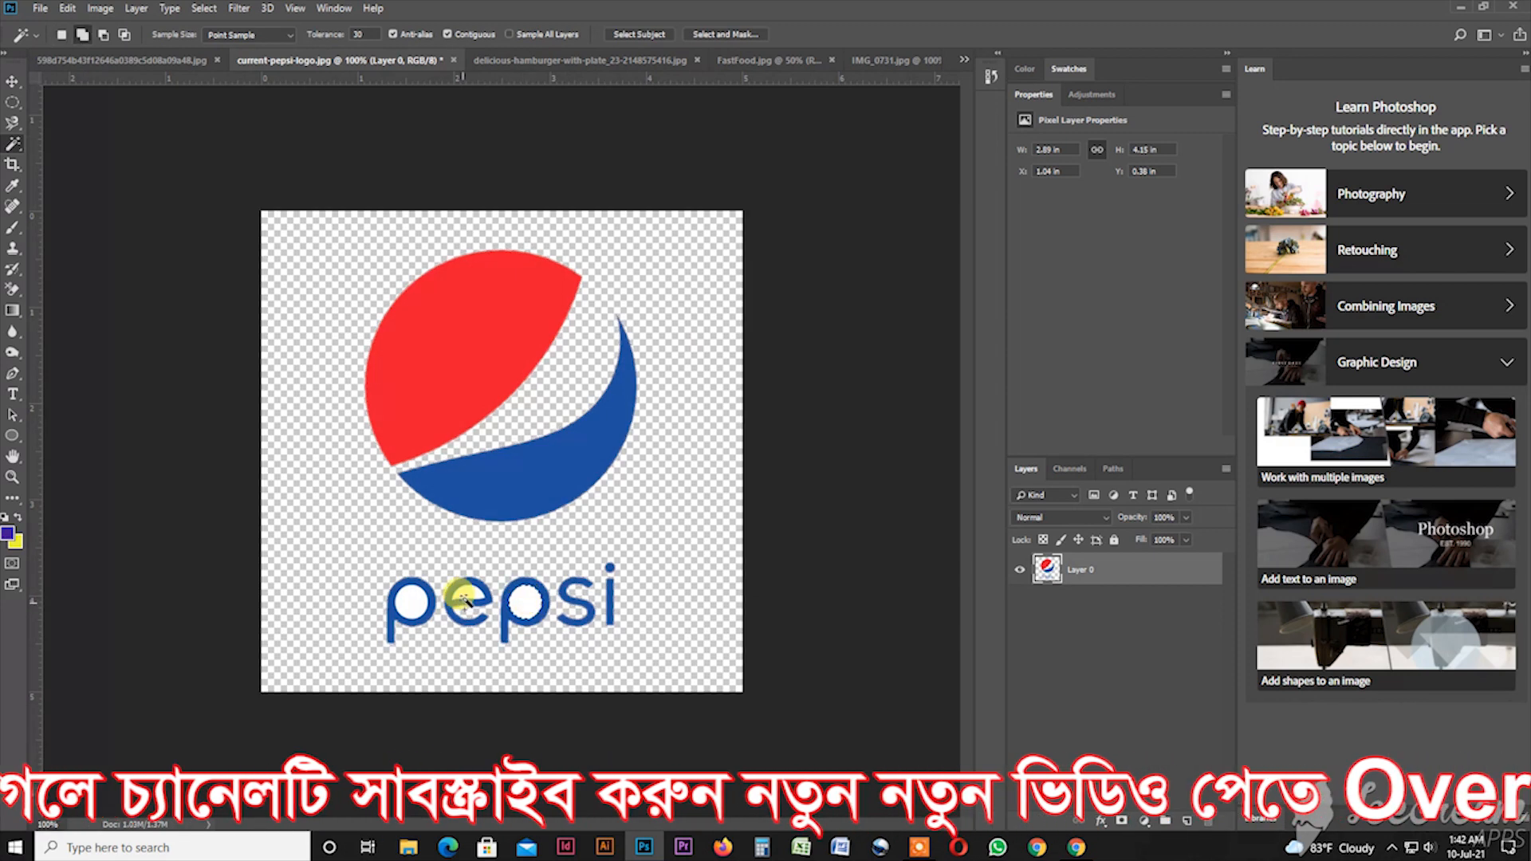
pyautogui.keyDown('shift'); pyautogui.click(407, 604); pyautogui.keyUp('shift')
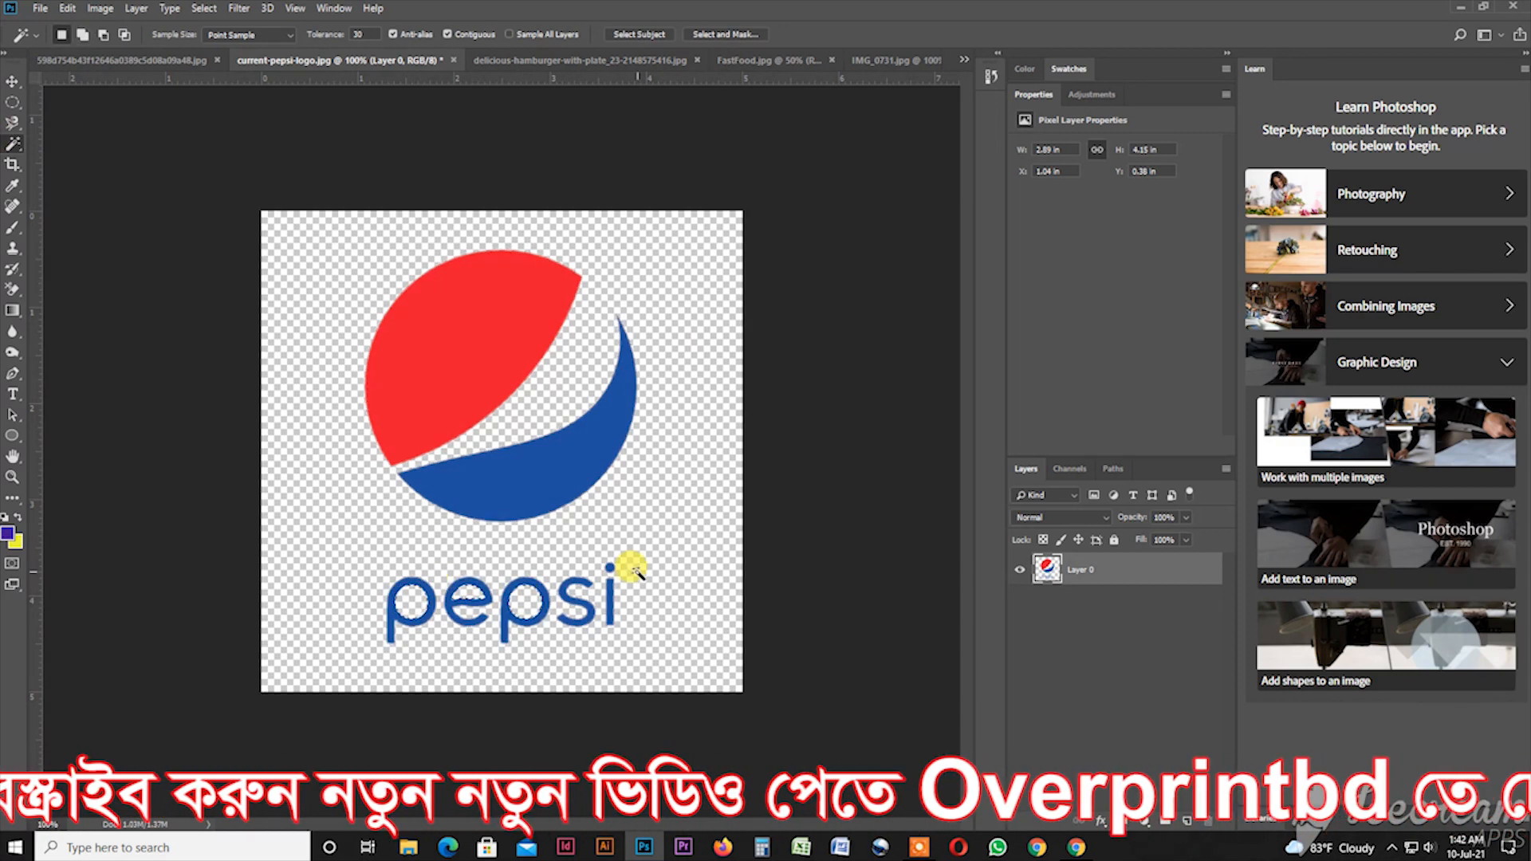
# Step: Copy the logo cutout into the document with the two women, in front of their layer, and scale it down and reposition it
pyautogui.click(12, 80)
pyautogui.moveTo(427, 229); pyautogui.dragTo(504, 357)
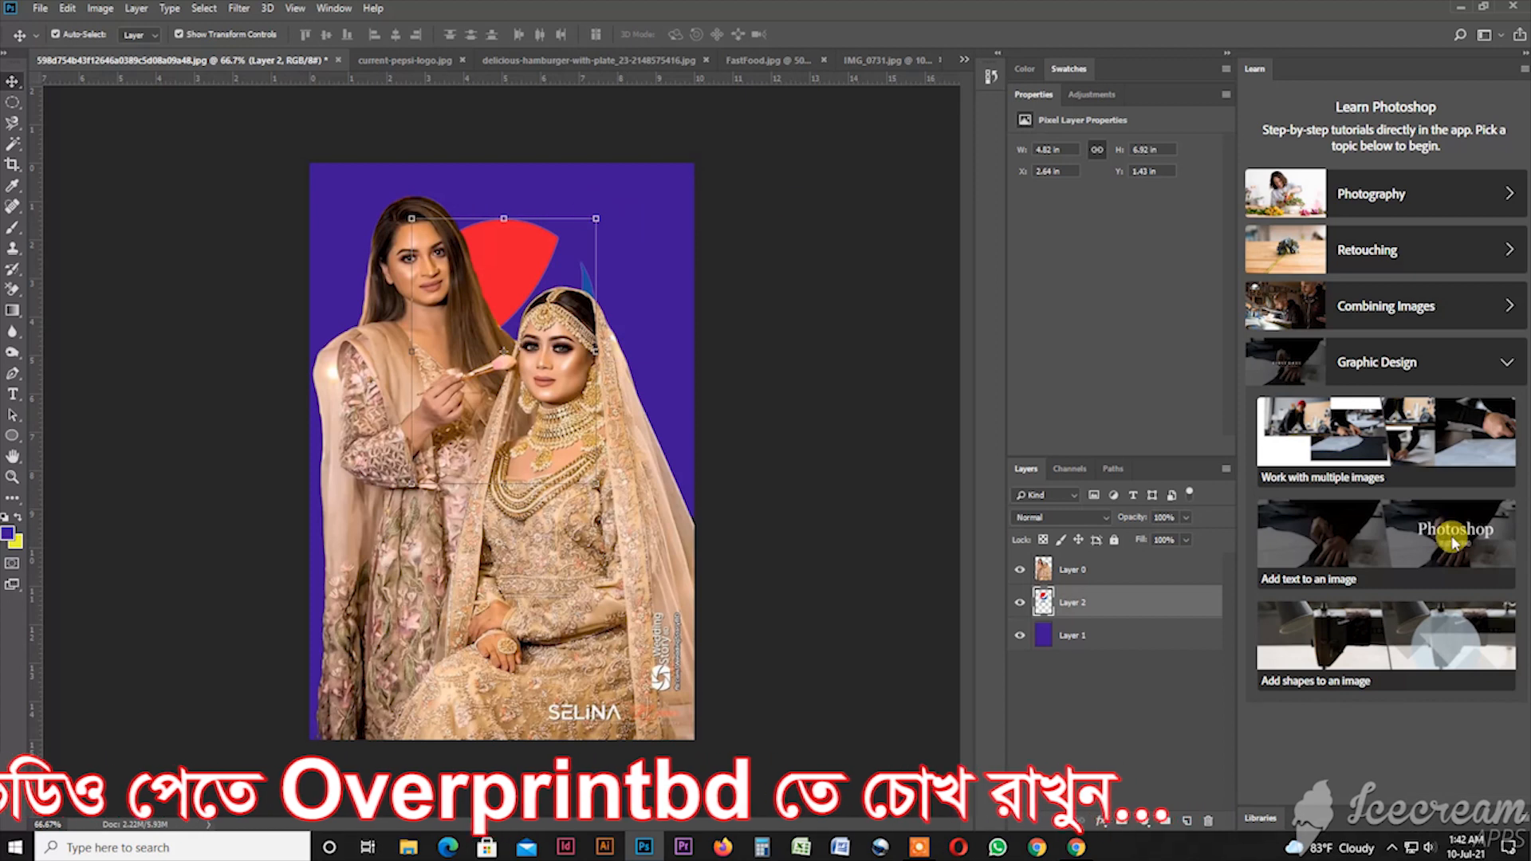
pyautogui.hotkey('ctrl', ']')
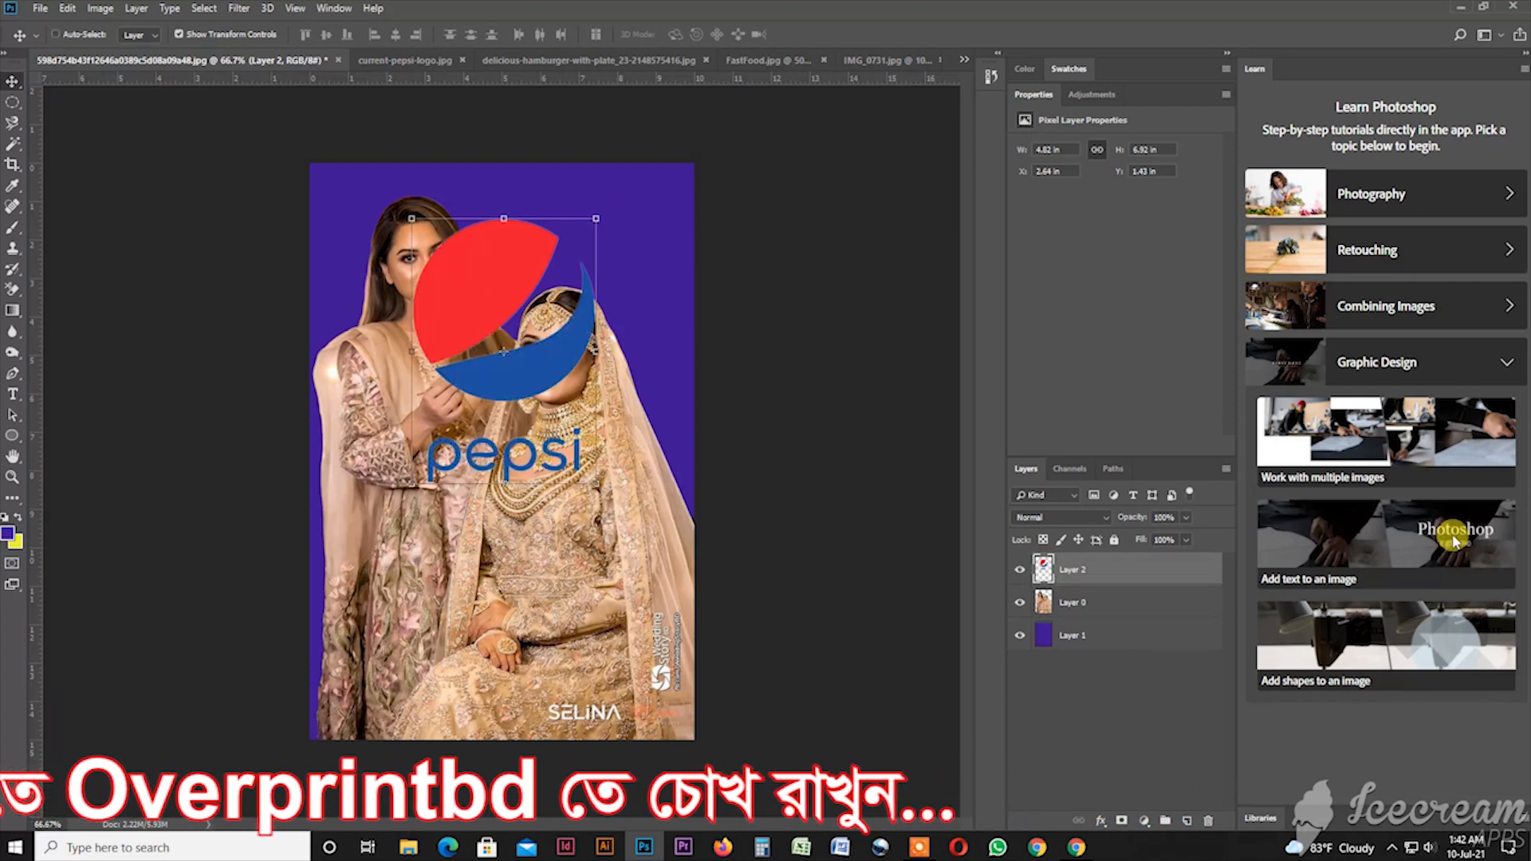
pyautogui.moveTo(596, 218); pyautogui.dragTo(504, 350)
pyautogui.moveTo(421, 399); pyautogui.dragTo(363, 554)
# Step: Go through the open images and bring up the document showing the hamburger on a plate
pyautogui.click(395, 60)
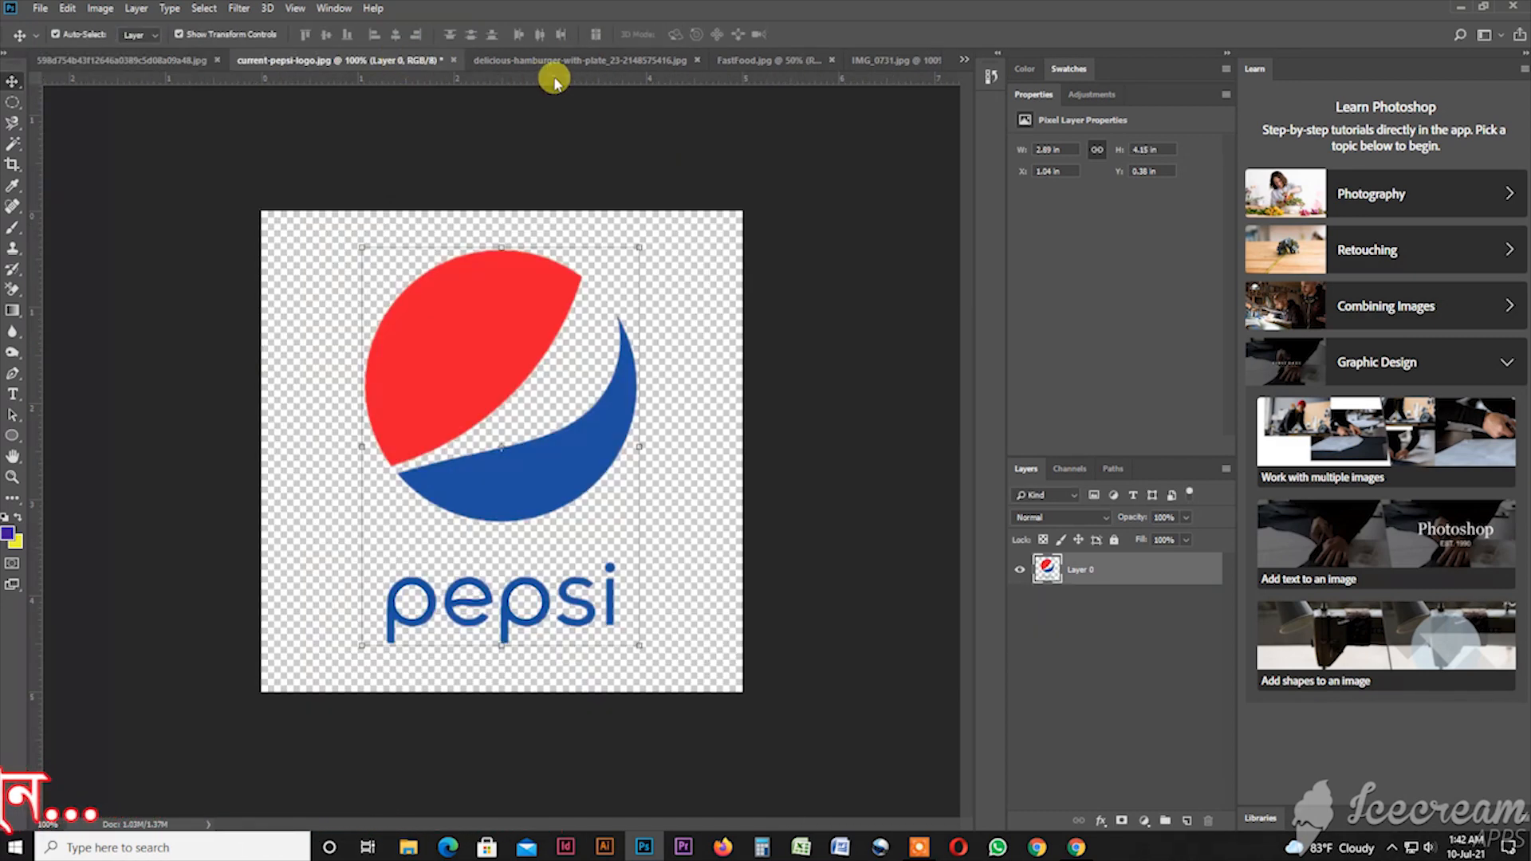
pyautogui.click(571, 61)
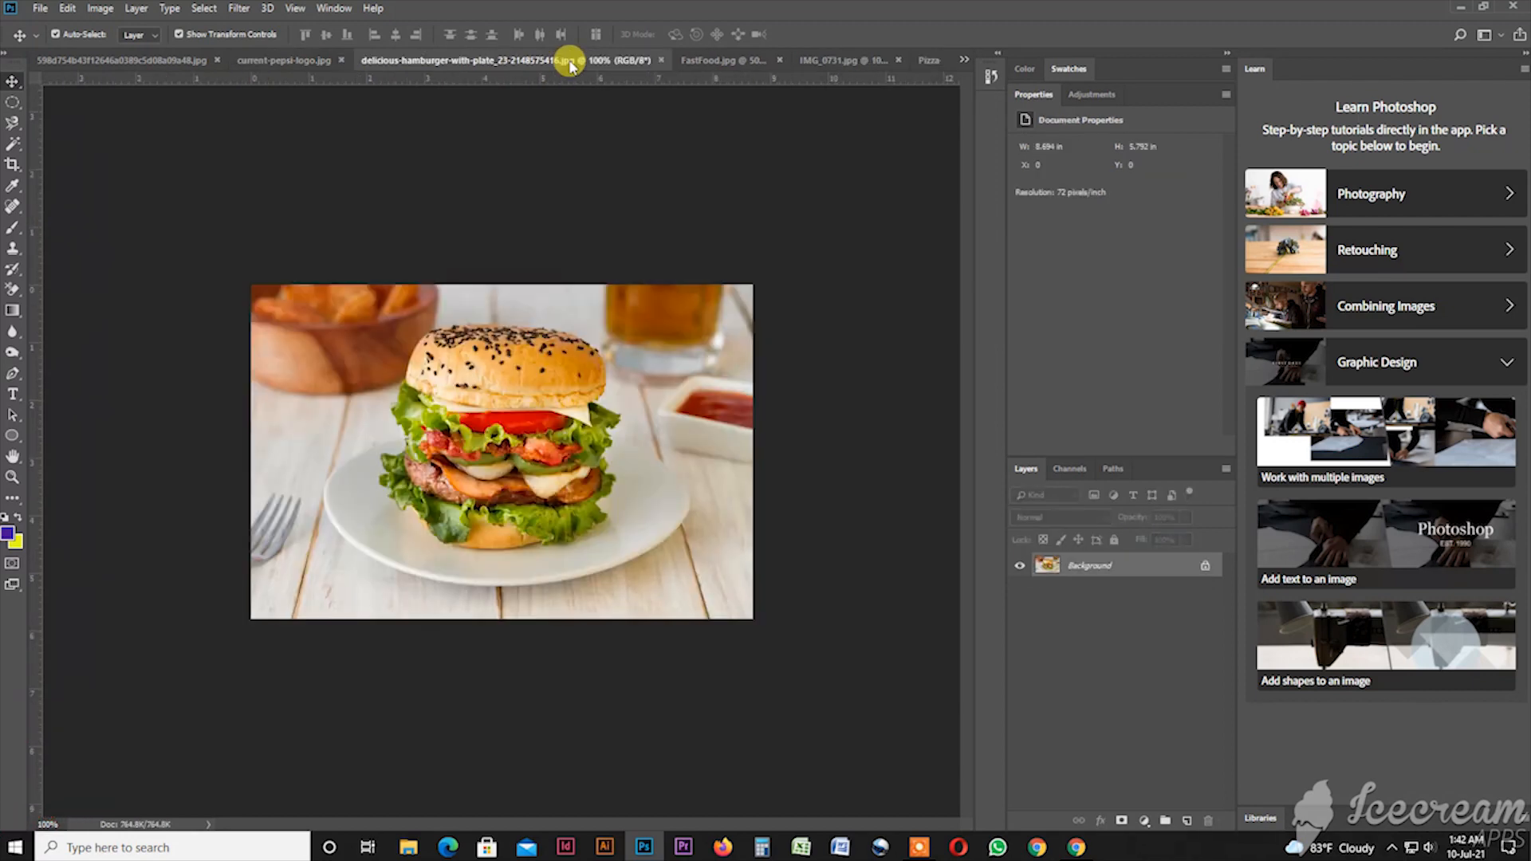
pyautogui.click(726, 60)
pyautogui.click(849, 61)
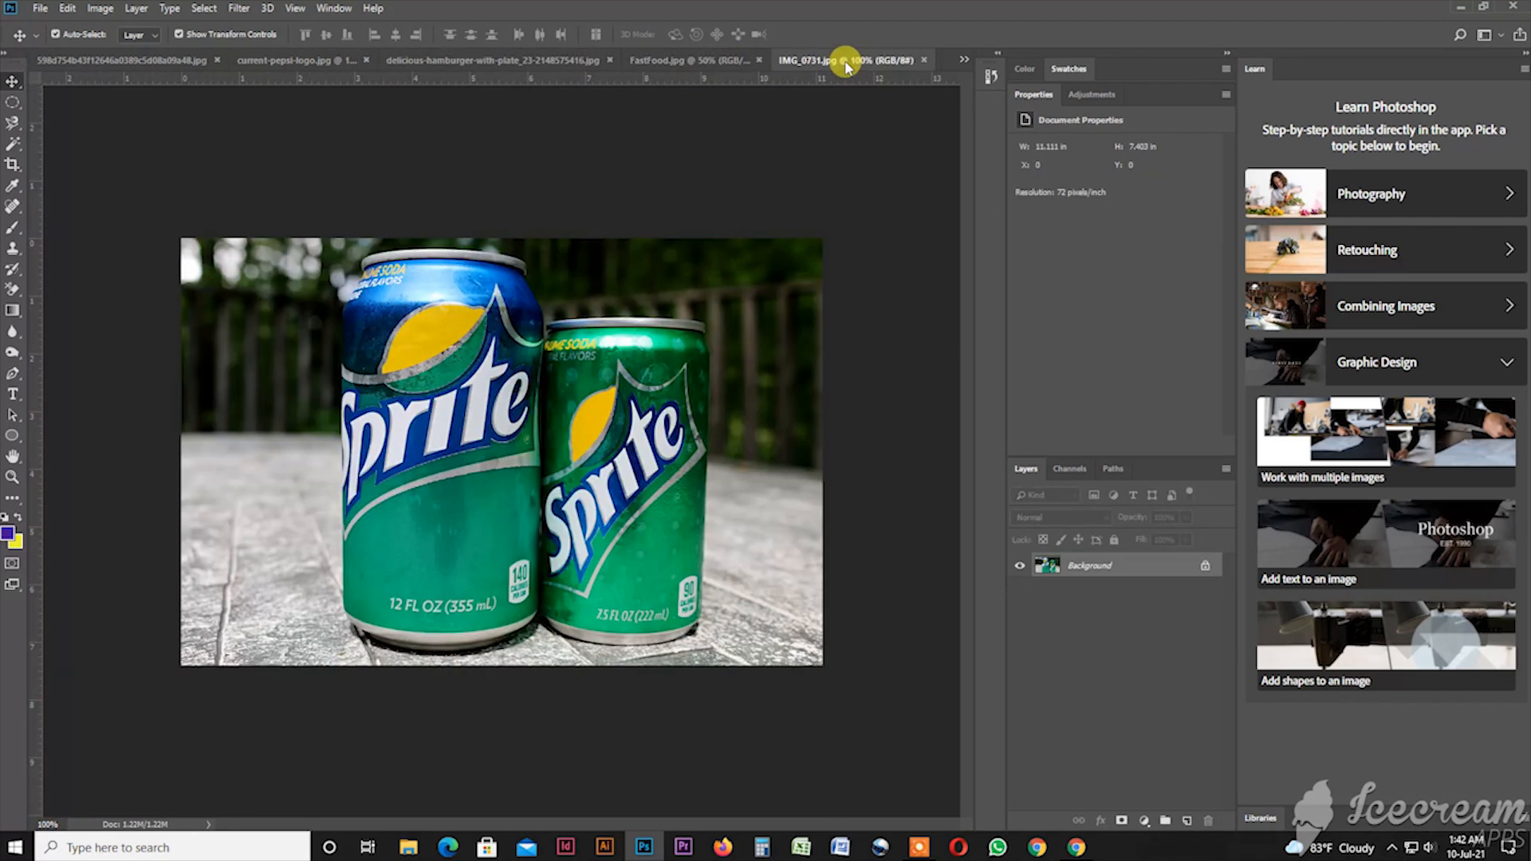
pyautogui.click(690, 60)
pyautogui.click(523, 61)
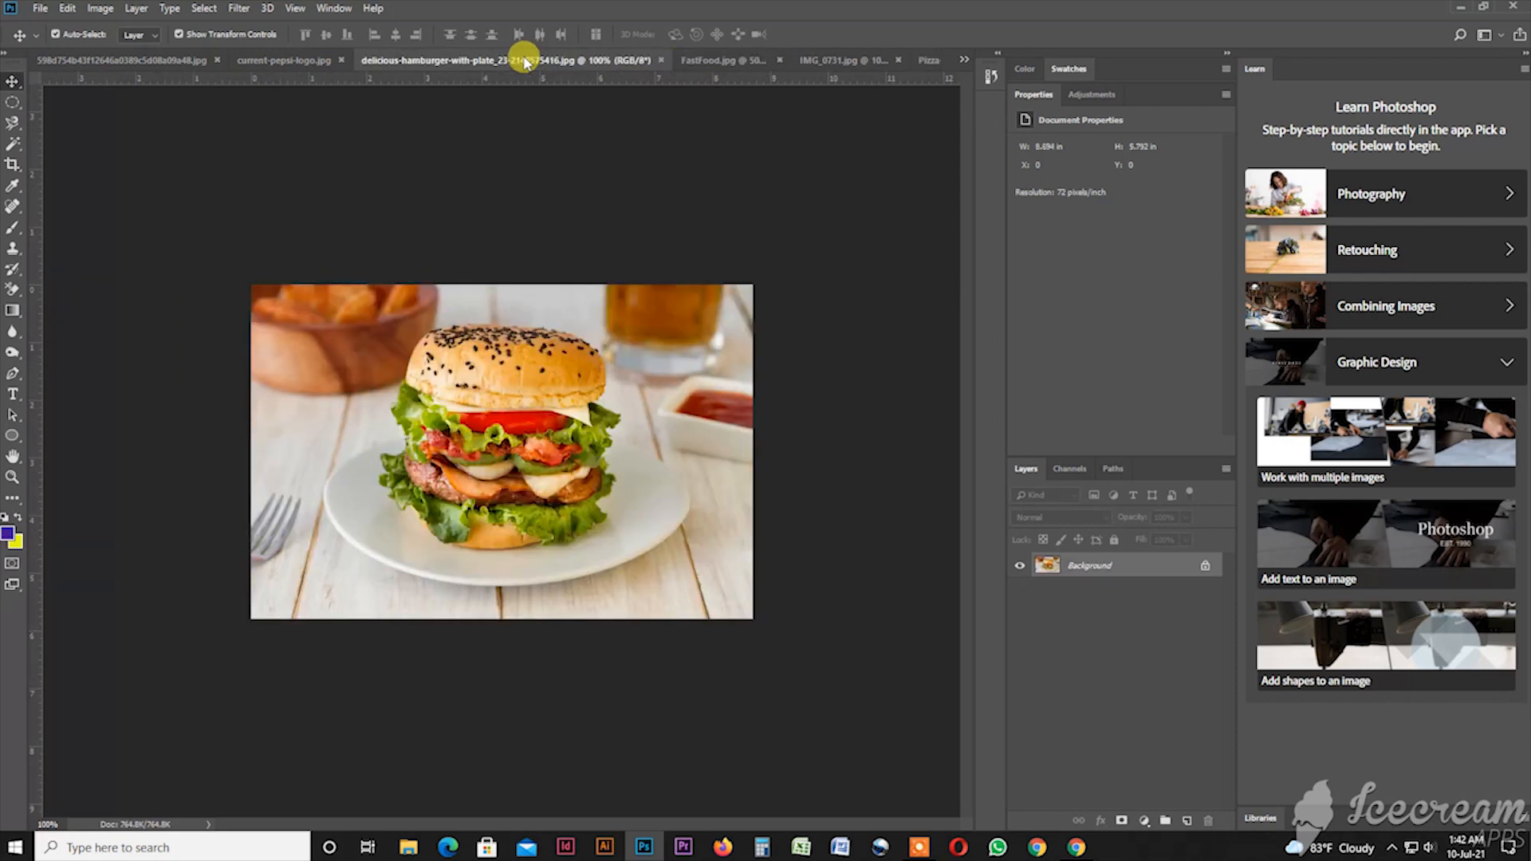
pyautogui.scroll(1, 539, 501)
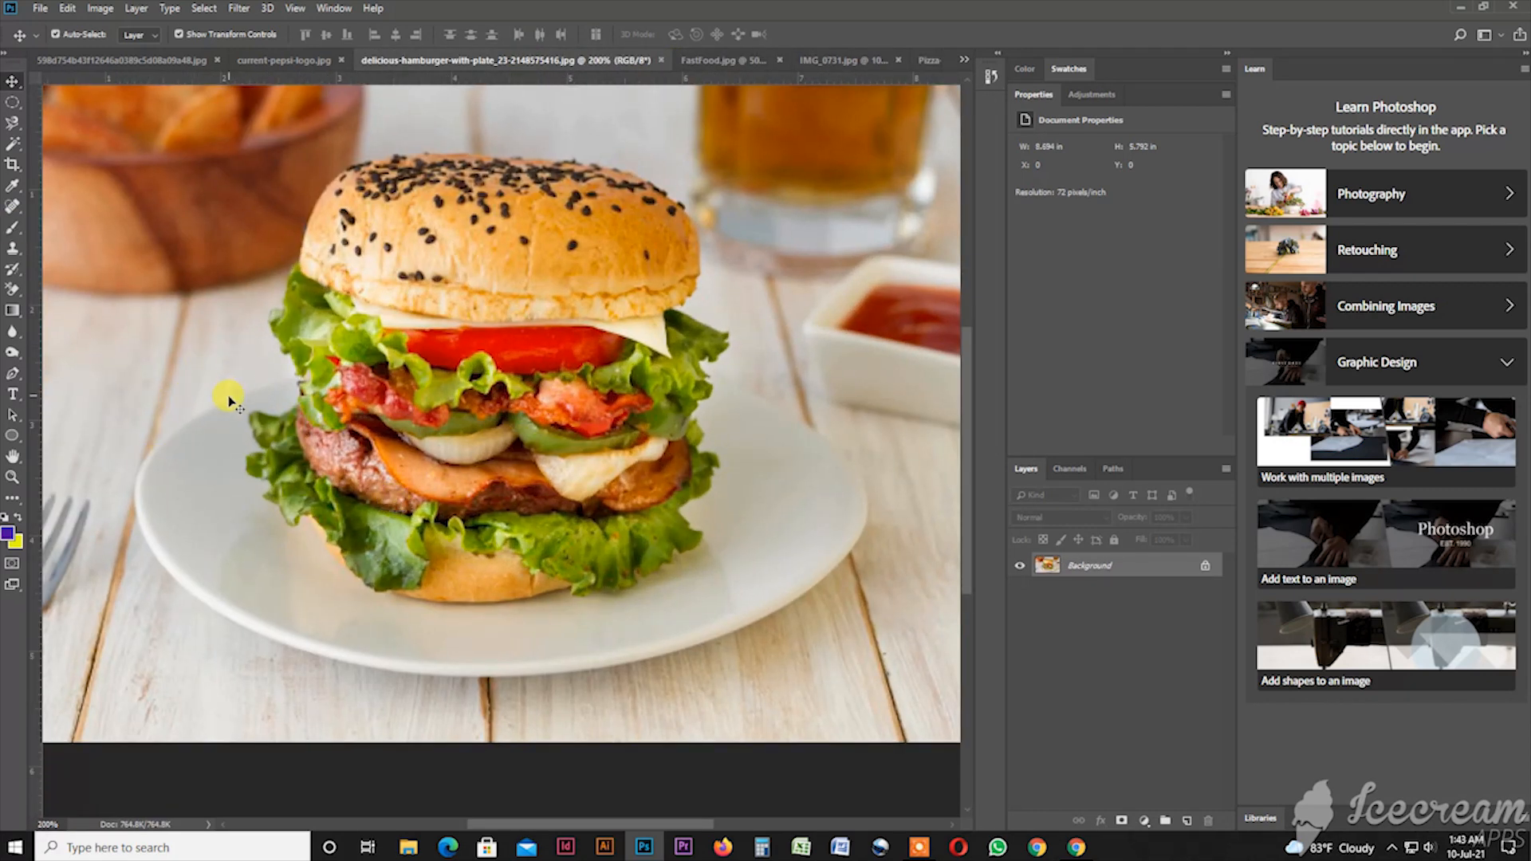
# Step: Try to select the burger and its plate by tracing around them with the Magnetic Lasso Tool
pyautogui.moveTo(12, 124); pyautogui.dragTo(100, 163)
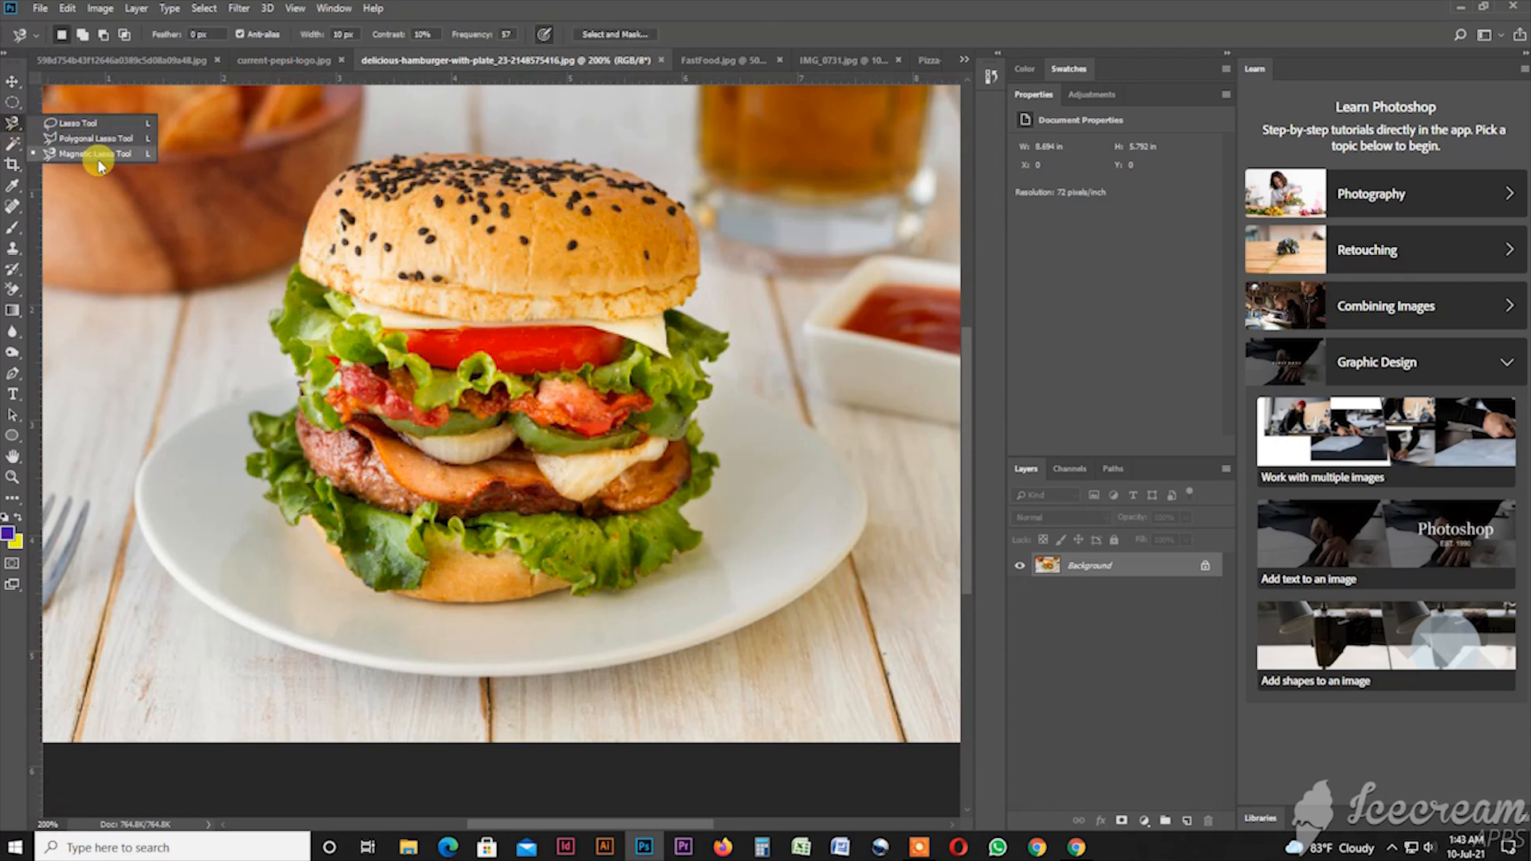
pyautogui.click(100, 155)
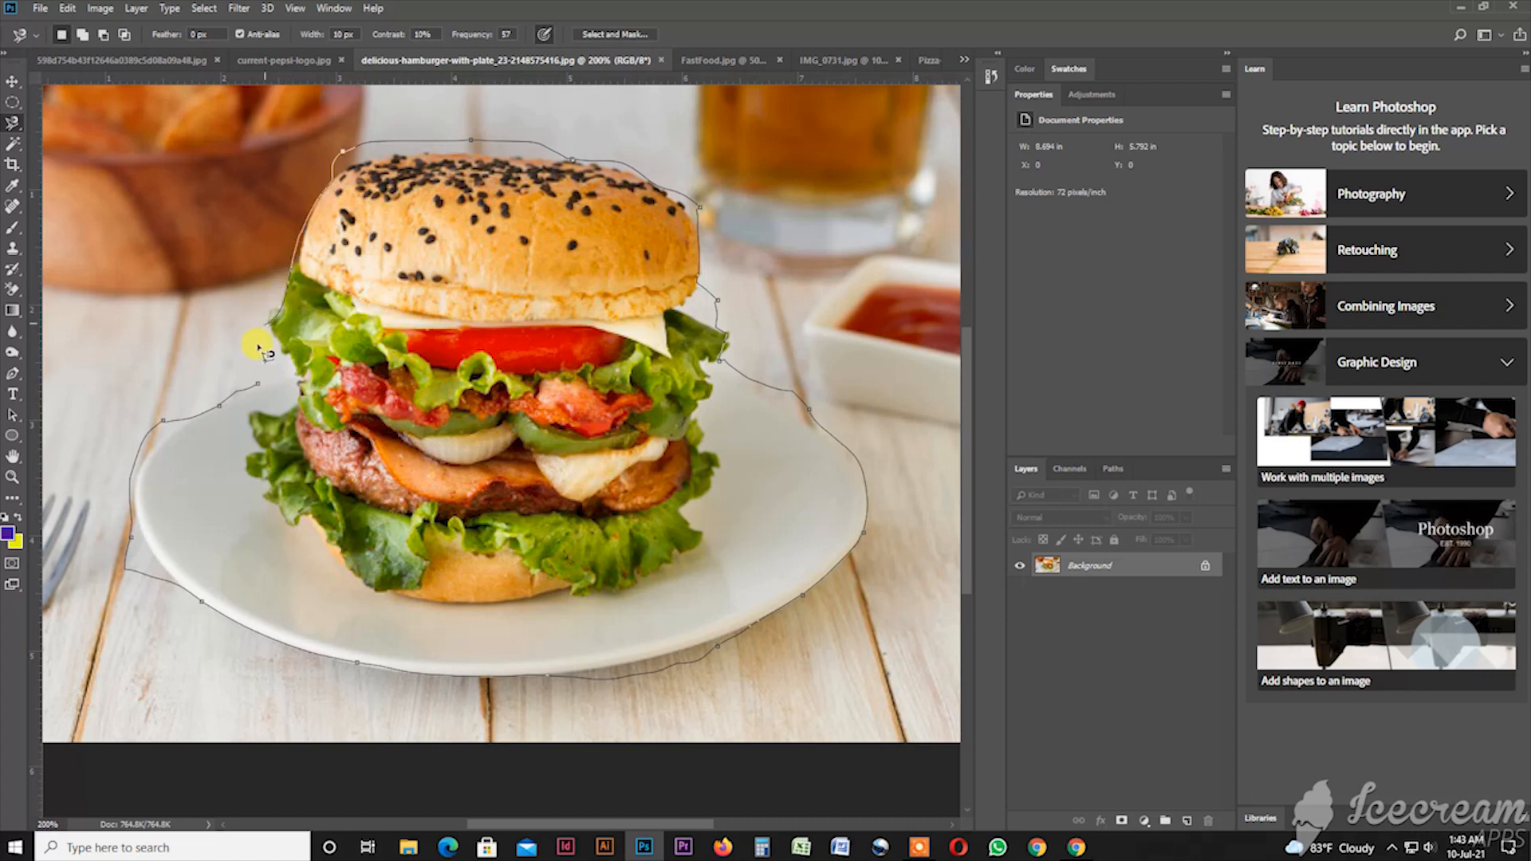
pyautogui.press('Escape')
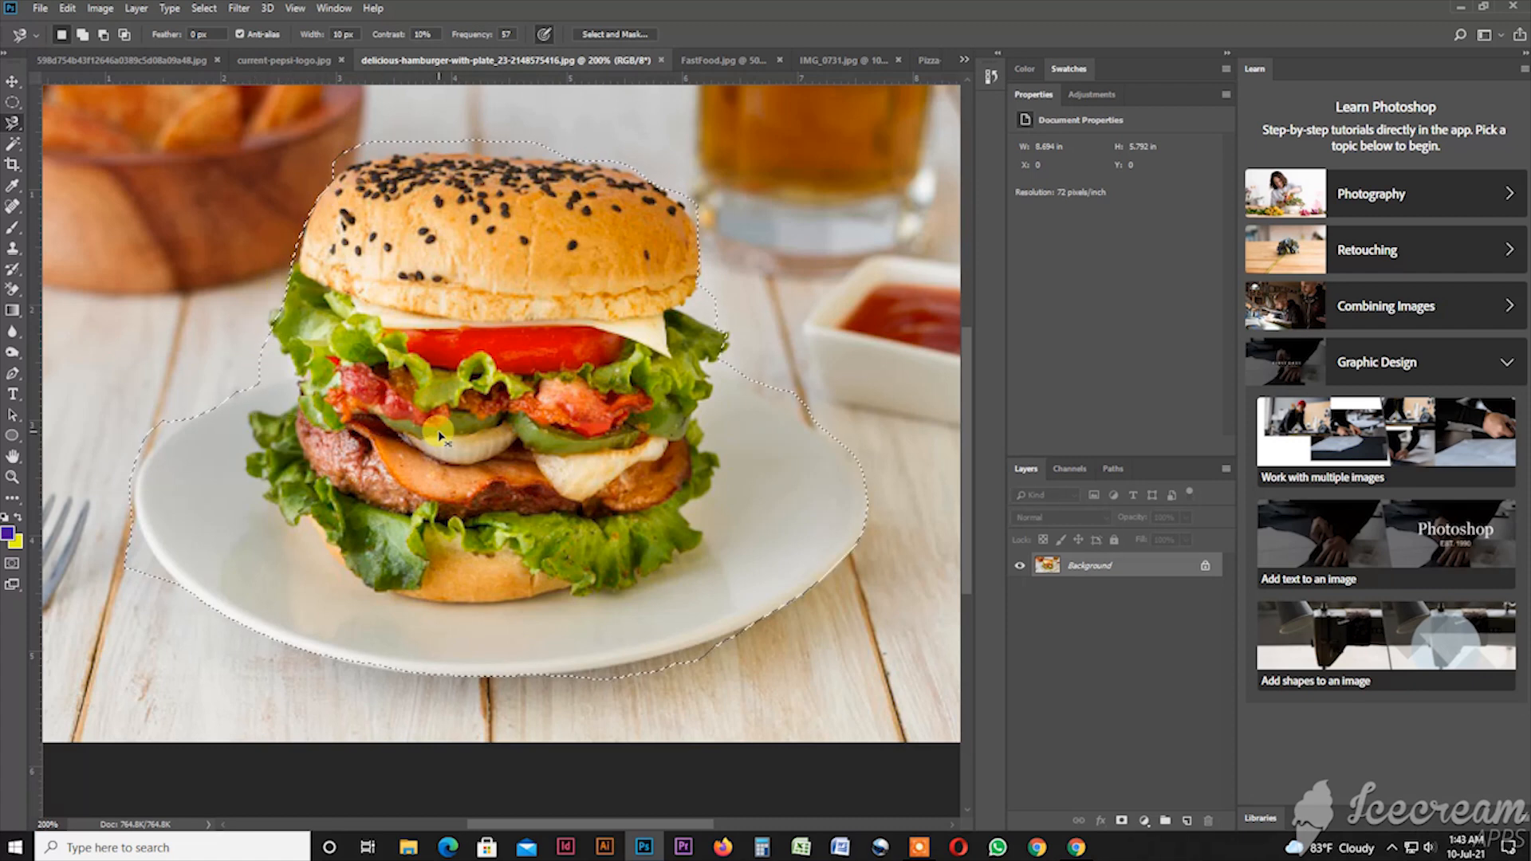
pyautogui.hotkey('ctrl', '-')
pyautogui.hotkey('ctrl', '-')
pyautogui.hotkey('ctrl', '-')
pyautogui.press('Tab')
pyautogui.moveTo(783, 476); pyautogui.dragTo(865, 486)
pyautogui.press('Tab')
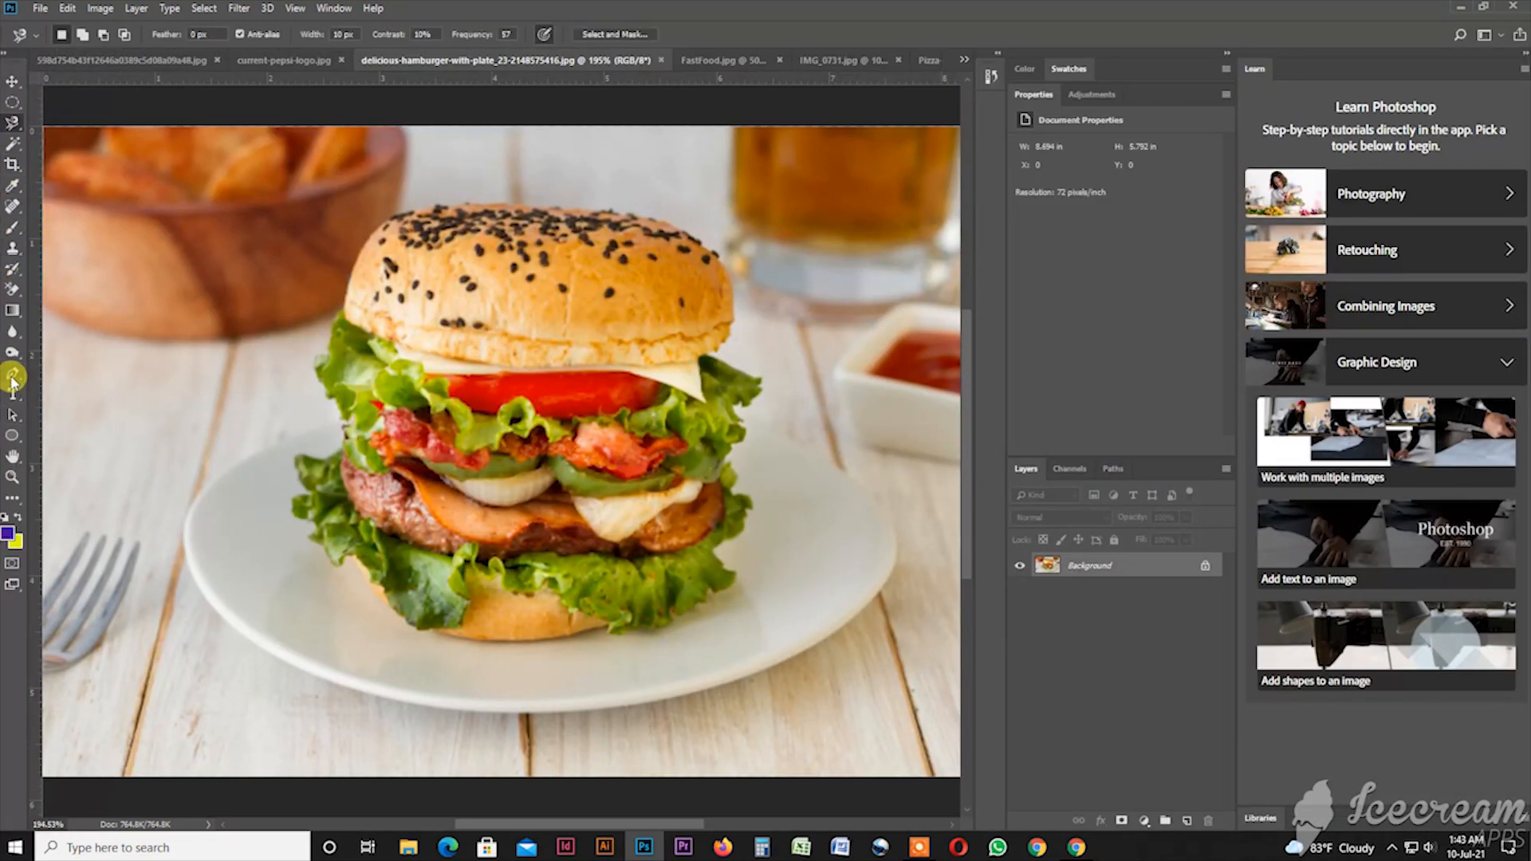
# Step: Draw a Pen Tool path from the burger's left edge around the plate's rim to the burger's right edge
pyautogui.moveTo(13, 380); pyautogui.dragTo(85, 376)
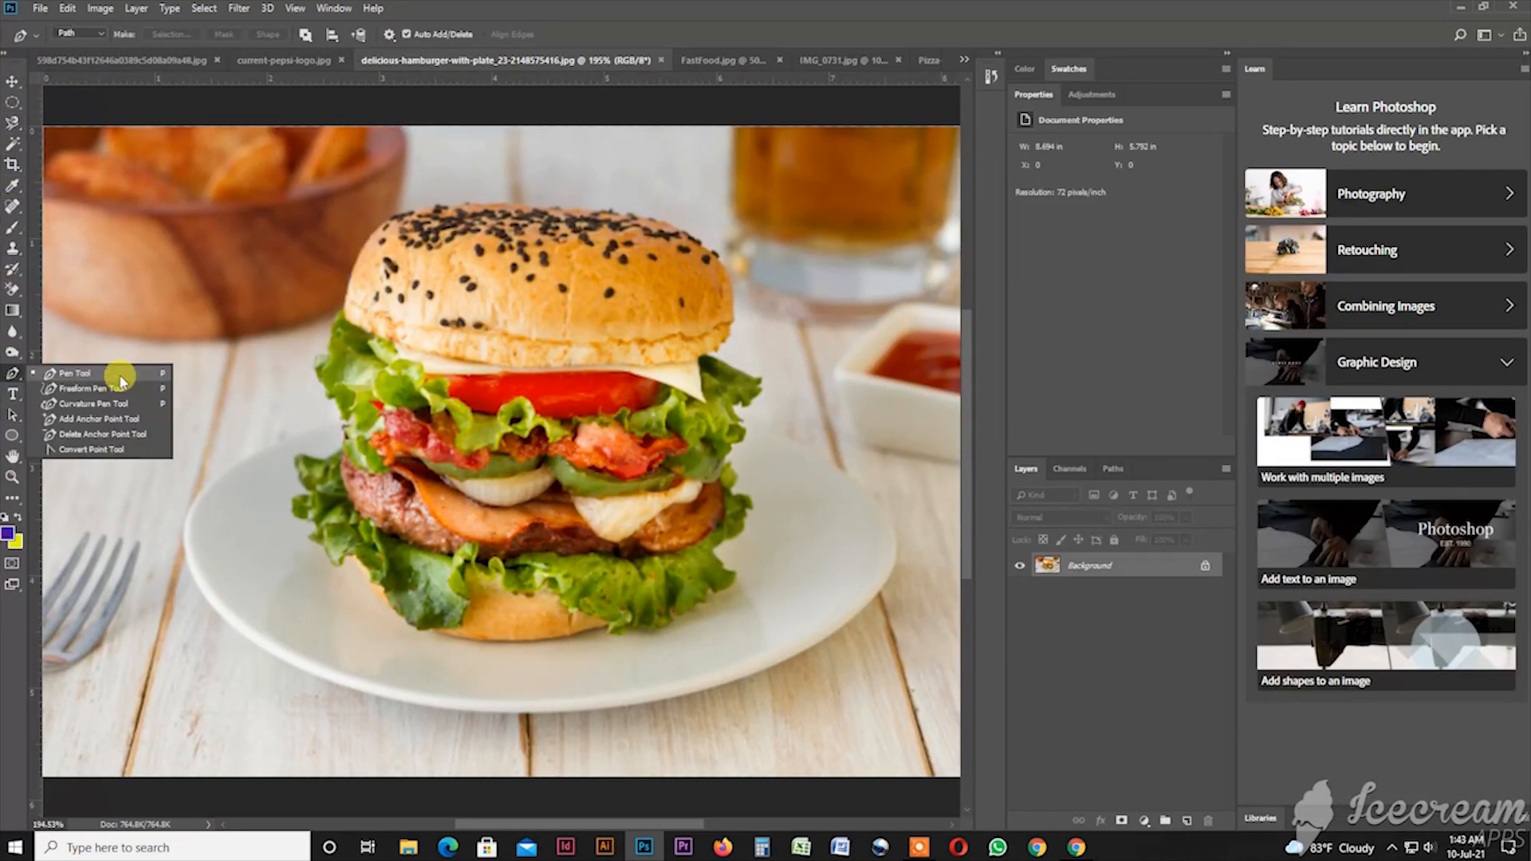
pyautogui.click(70, 376)
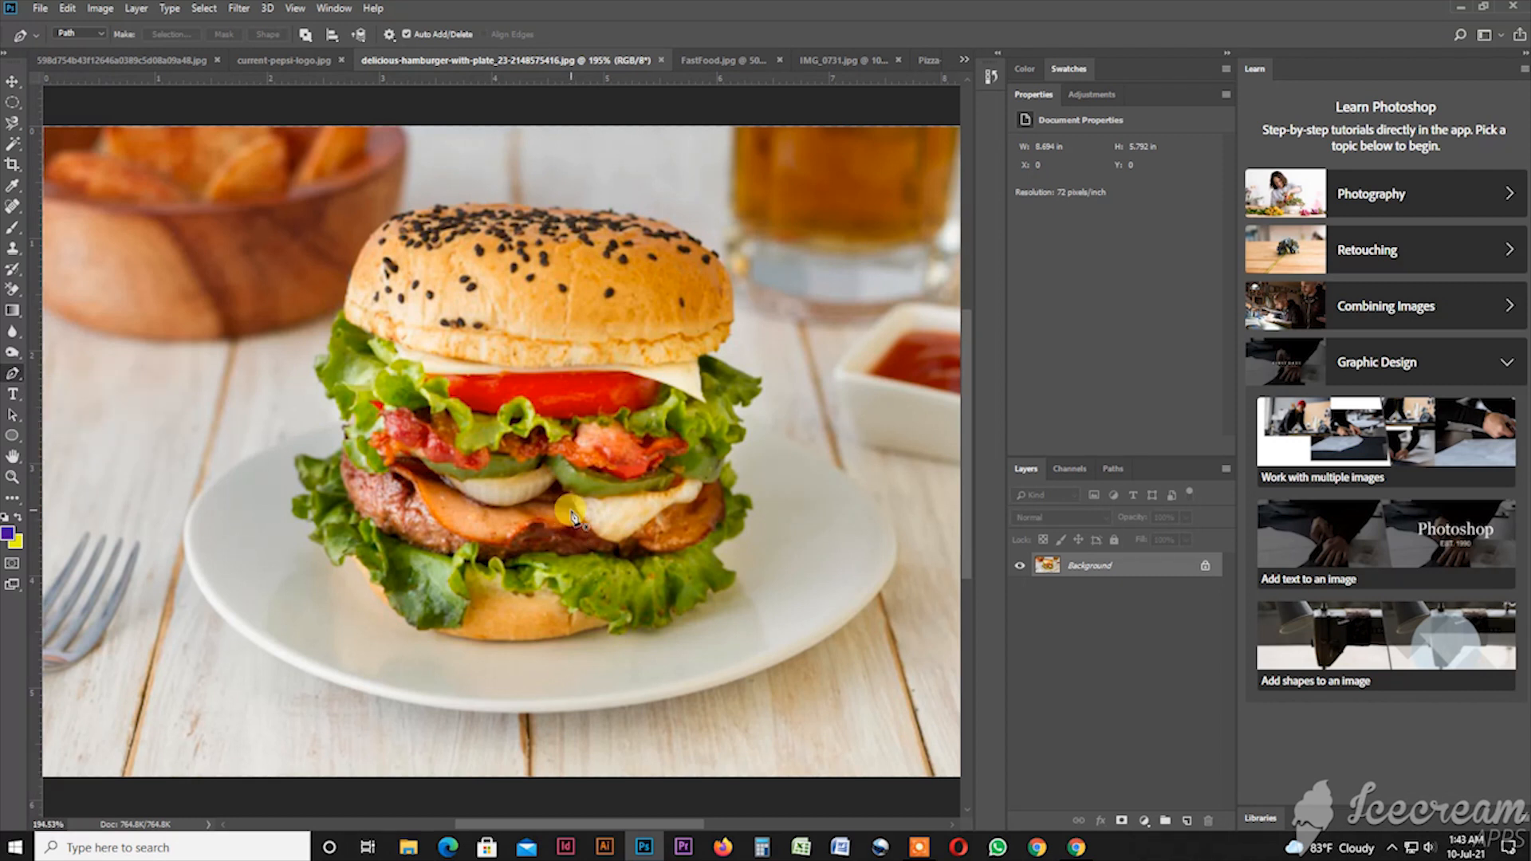
pyautogui.click(339, 423)
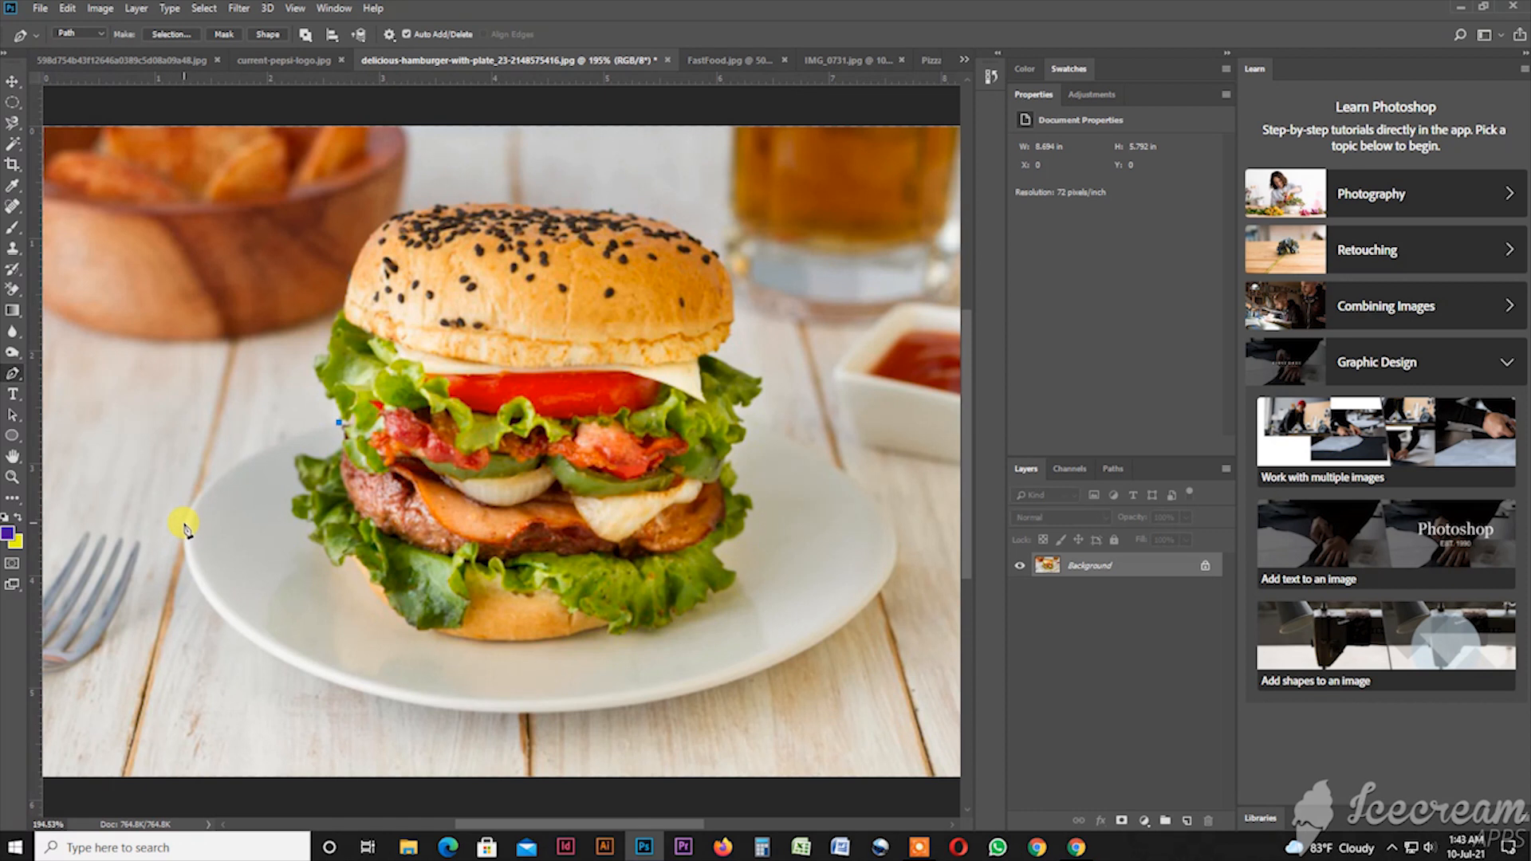
pyautogui.moveTo(184, 594); pyautogui.dragTo(149, 642)
pyautogui.moveTo(106, 563); pyautogui.dragTo(153, 614)
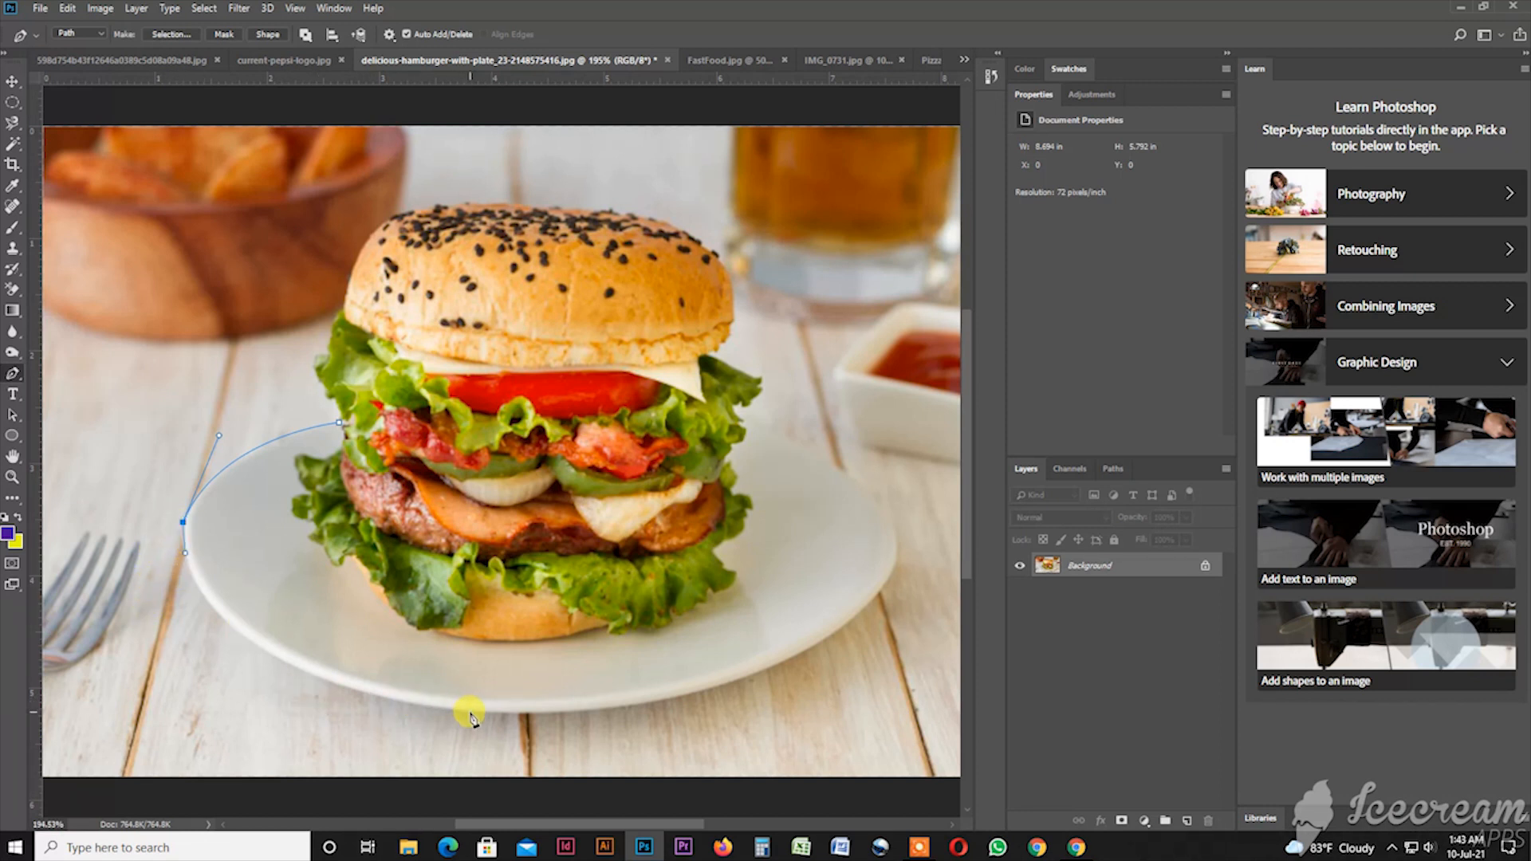
pyautogui.moveTo(469, 713); pyautogui.dragTo(763, 744)
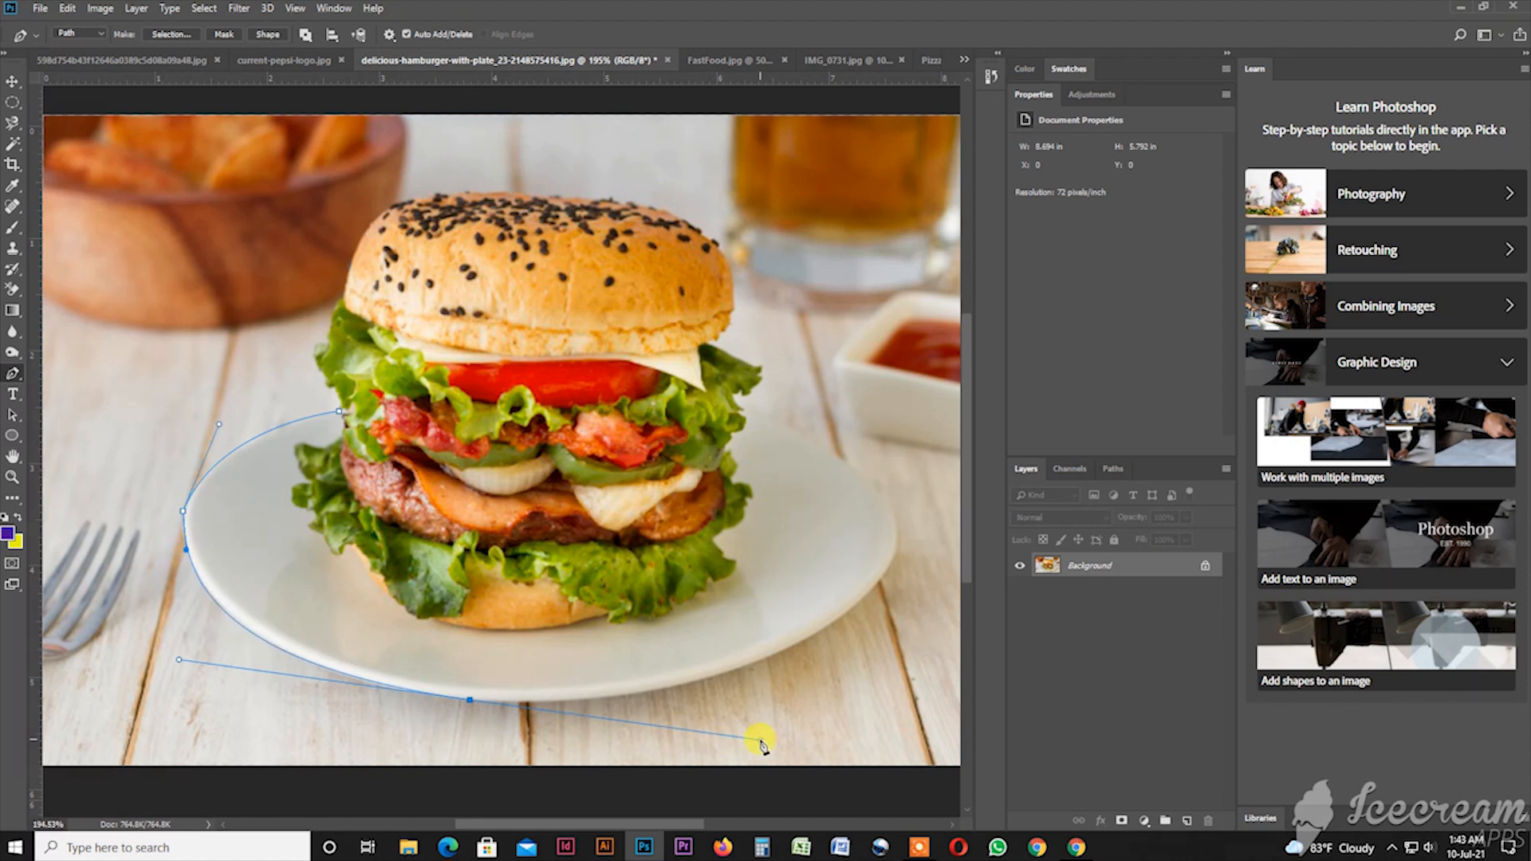
pyautogui.moveTo(730, 735); pyautogui.dragTo(550, 704)
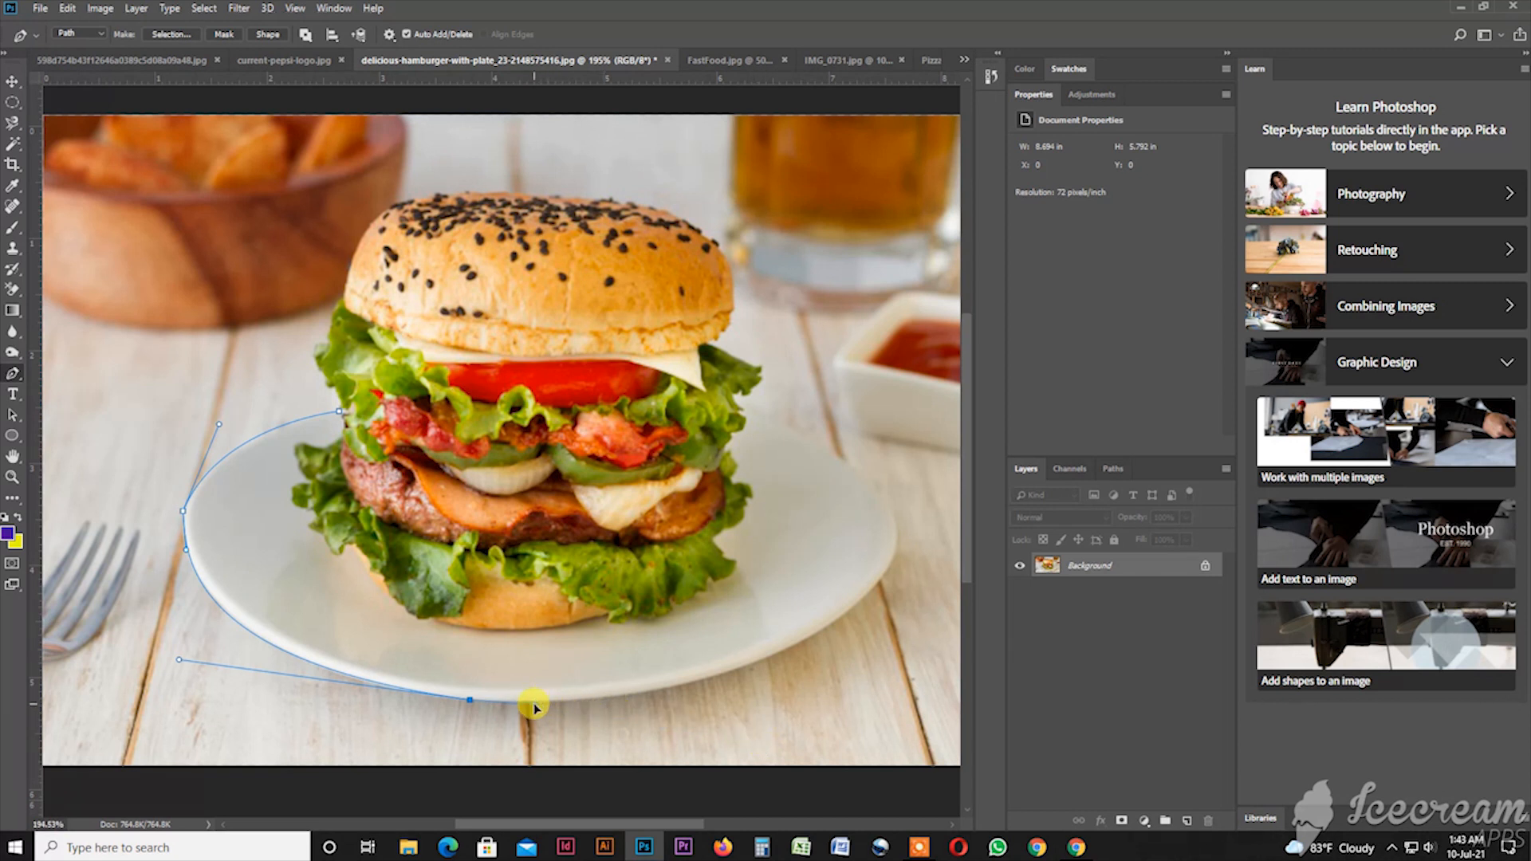
pyautogui.moveTo(833, 622); pyautogui.dragTo(883, 580)
pyautogui.moveTo(743, 412); pyautogui.dragTo(502, 303)
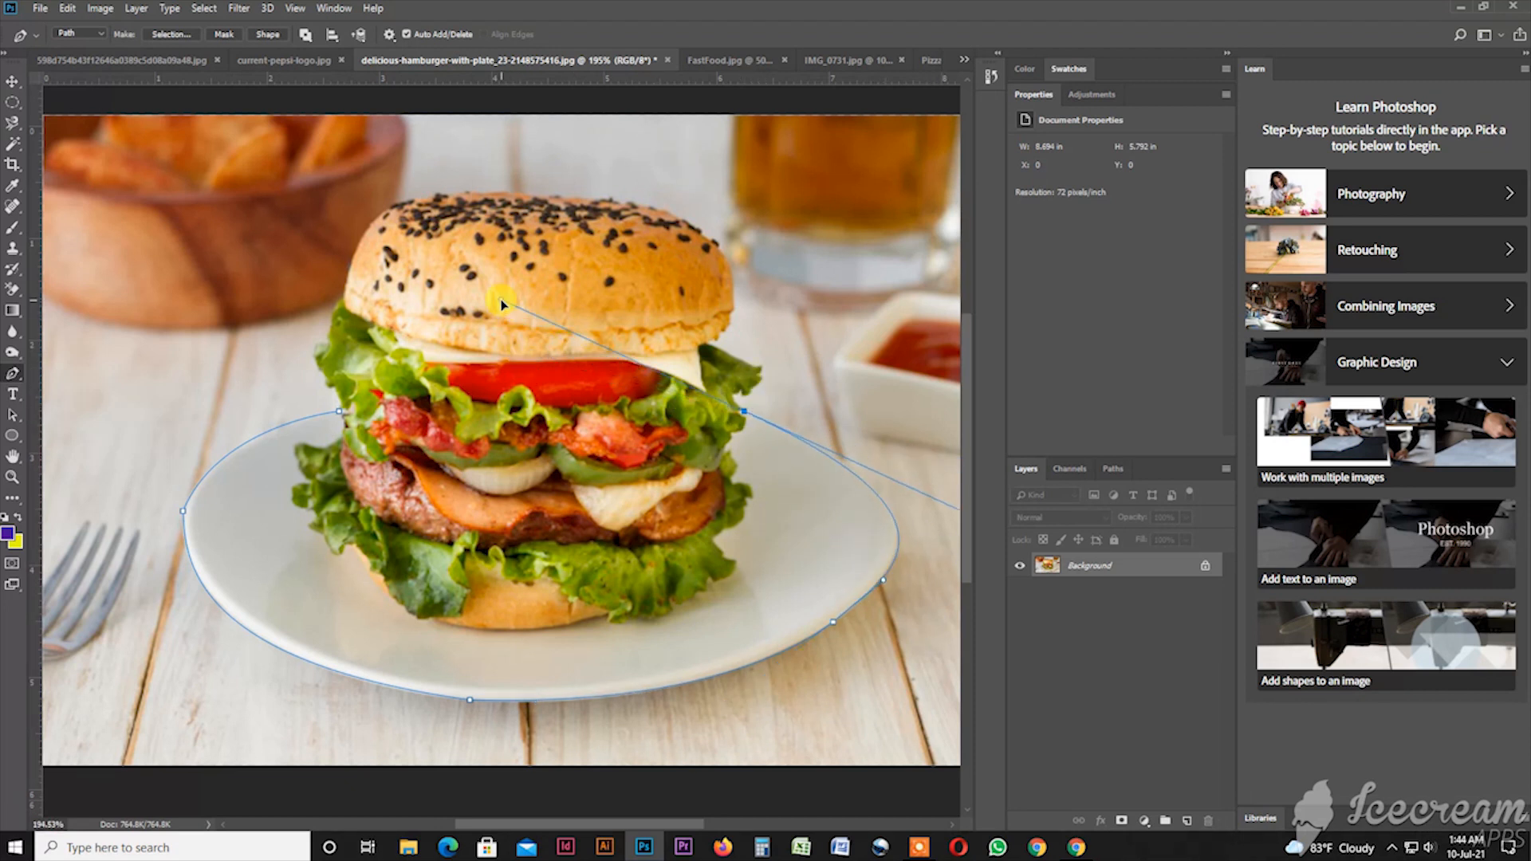
# Step: Extend the path around the lettuce on the burger's right side and up the right edge of the bun
pyautogui.moveTo(794, 413); pyautogui.dragTo(738, 405)
pyautogui.keyDown('ctrl'); pyautogui.click(752, 398); pyautogui.keyUp('ctrl')
pyautogui.moveTo(744, 399); pyautogui.dragTo(769, 402)
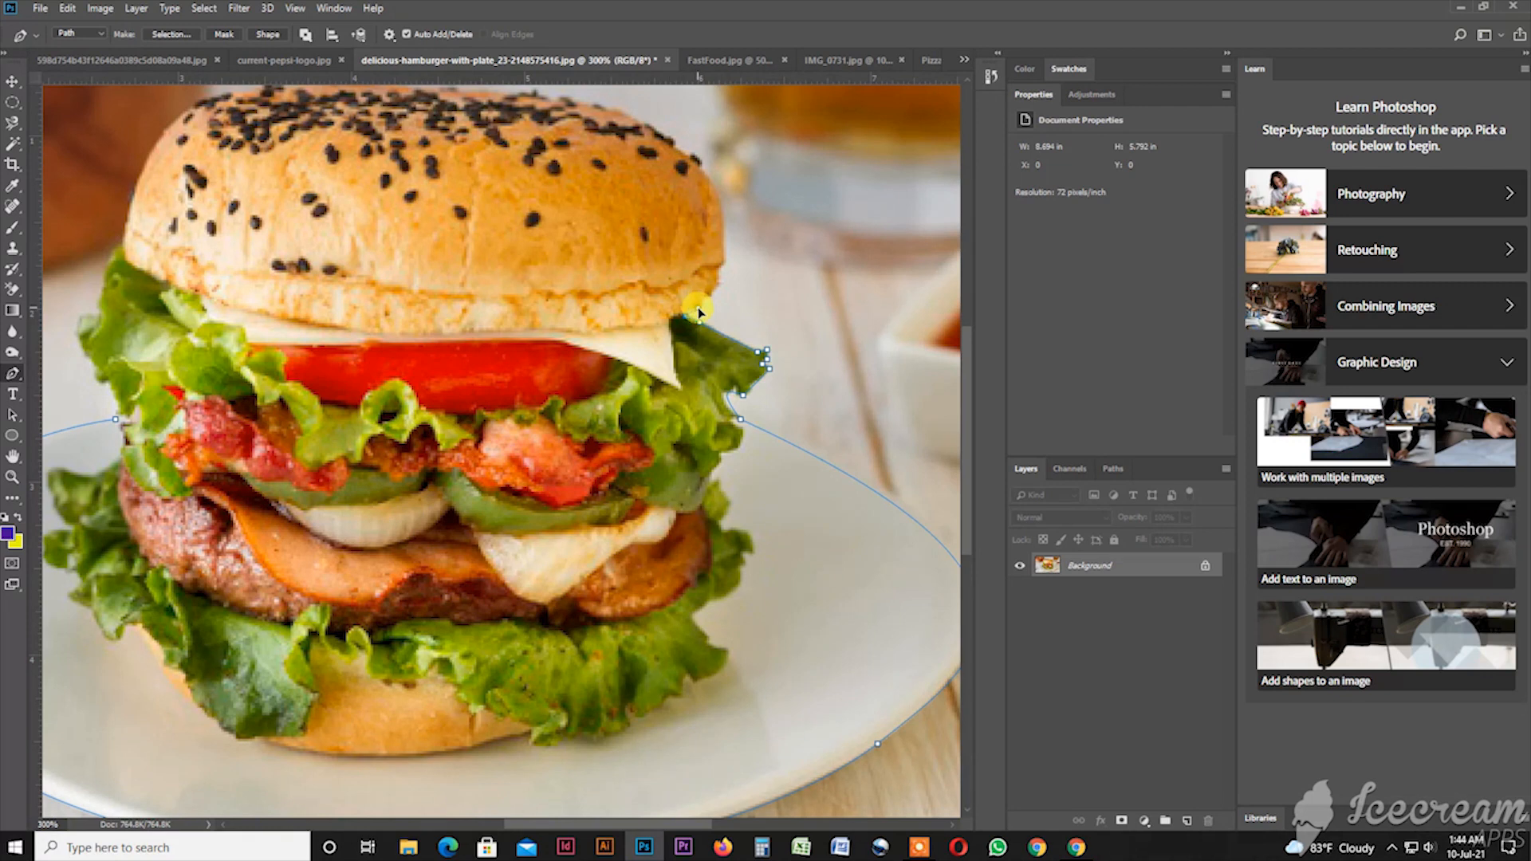
pyautogui.moveTo(723, 253); pyautogui.dragTo(725, 229)
pyautogui.moveTo(707, 331); pyautogui.dragTo(773, 551)
pyautogui.moveTo(765, 386); pyautogui.dragTo(741, 376)
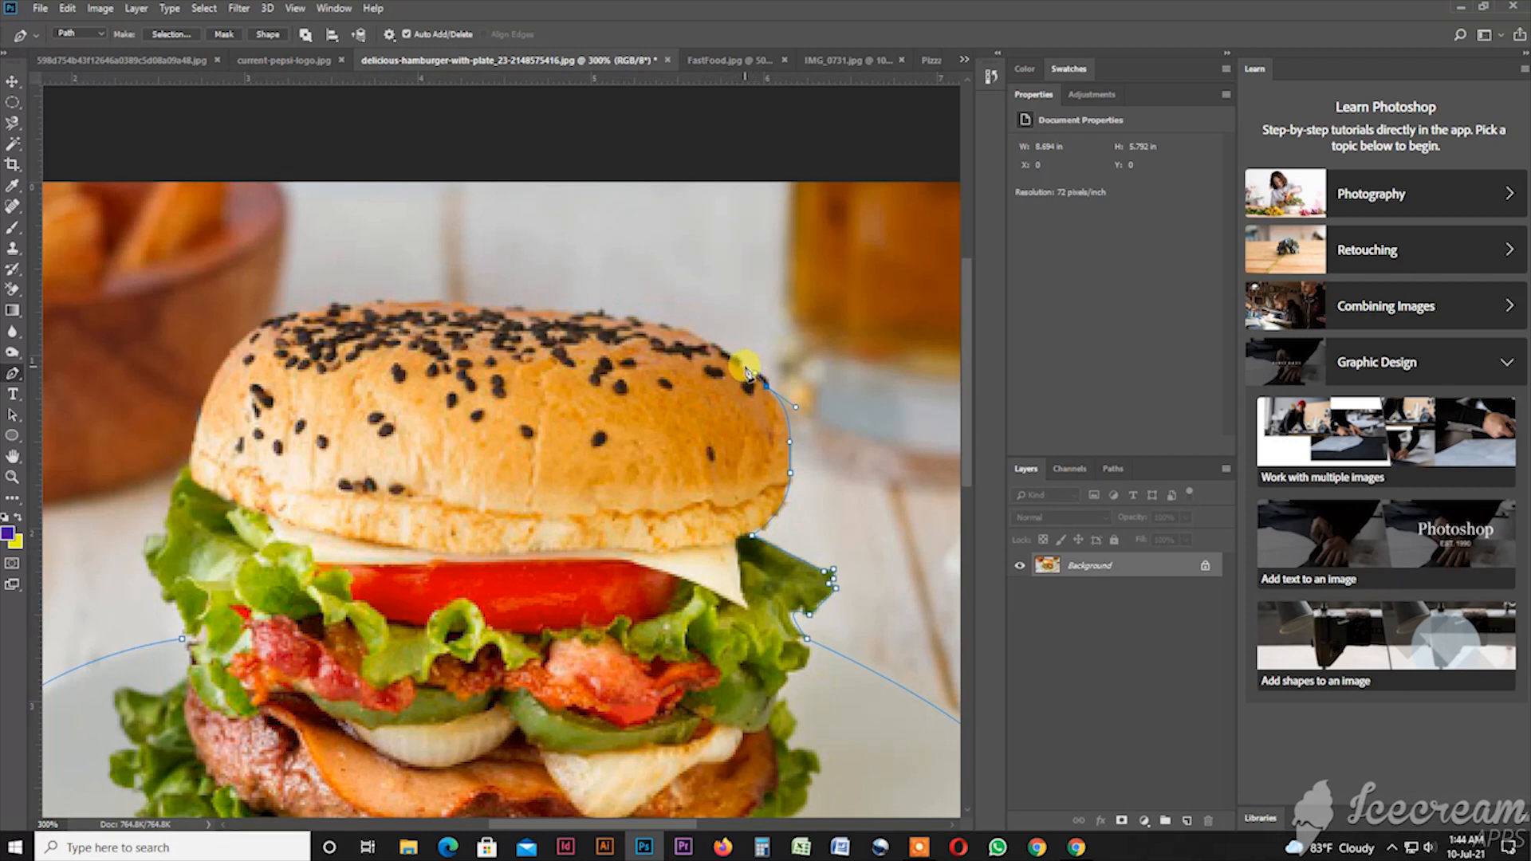
# Step: Continue the path over the sesame bun's top and down the lettuce on its left side, closing it at the starting point
pyautogui.moveTo(732, 353)
pyautogui.mouseDown()
pyautogui.moveTo(407, 288)
pyautogui.moveTo(591, 225)
pyautogui.moveTo(583, 236)
pyautogui.moveTo(841, 222)
pyautogui.moveTo(782, 237)
pyautogui.moveTo(806, 228)
pyautogui.moveTo(540, 235)
pyautogui.moveTo(464, 283)
pyautogui.moveTo(436, 331)
pyautogui.moveTo(447, 356)
pyautogui.moveTo(426, 411)
pyautogui.mouseUp()
pyautogui.moveTo(416, 466); pyautogui.dragTo(449, 385)
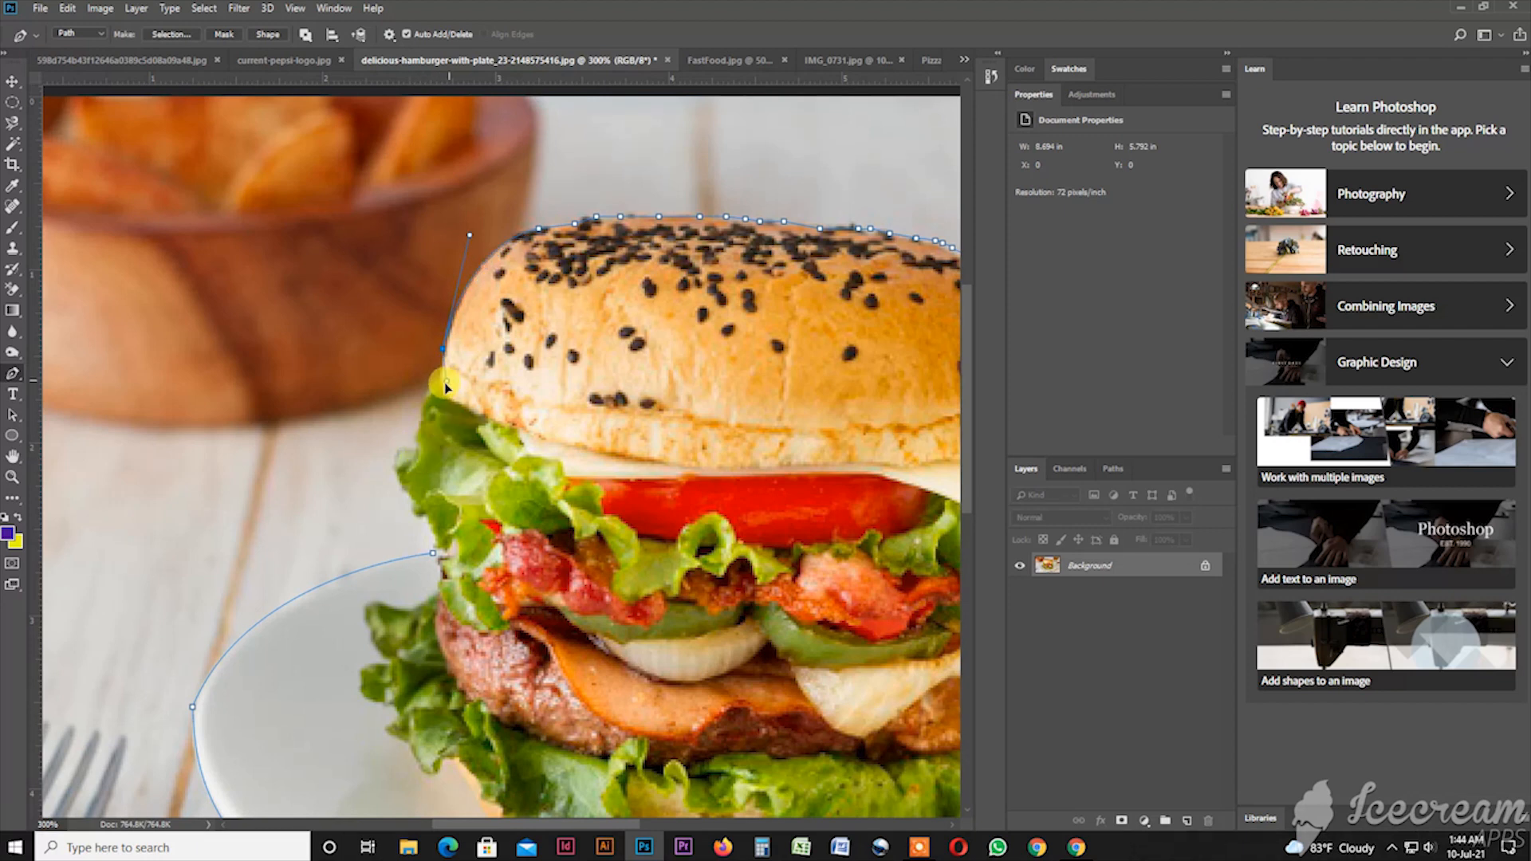
pyautogui.click(438, 387)
pyautogui.moveTo(417, 432); pyautogui.dragTo(422, 478)
pyautogui.moveTo(407, 491); pyautogui.dragTo(437, 536)
pyautogui.click(408, 488)
pyautogui.hotkey('ctrl', '-')
pyautogui.hotkey('ctrl', '-')
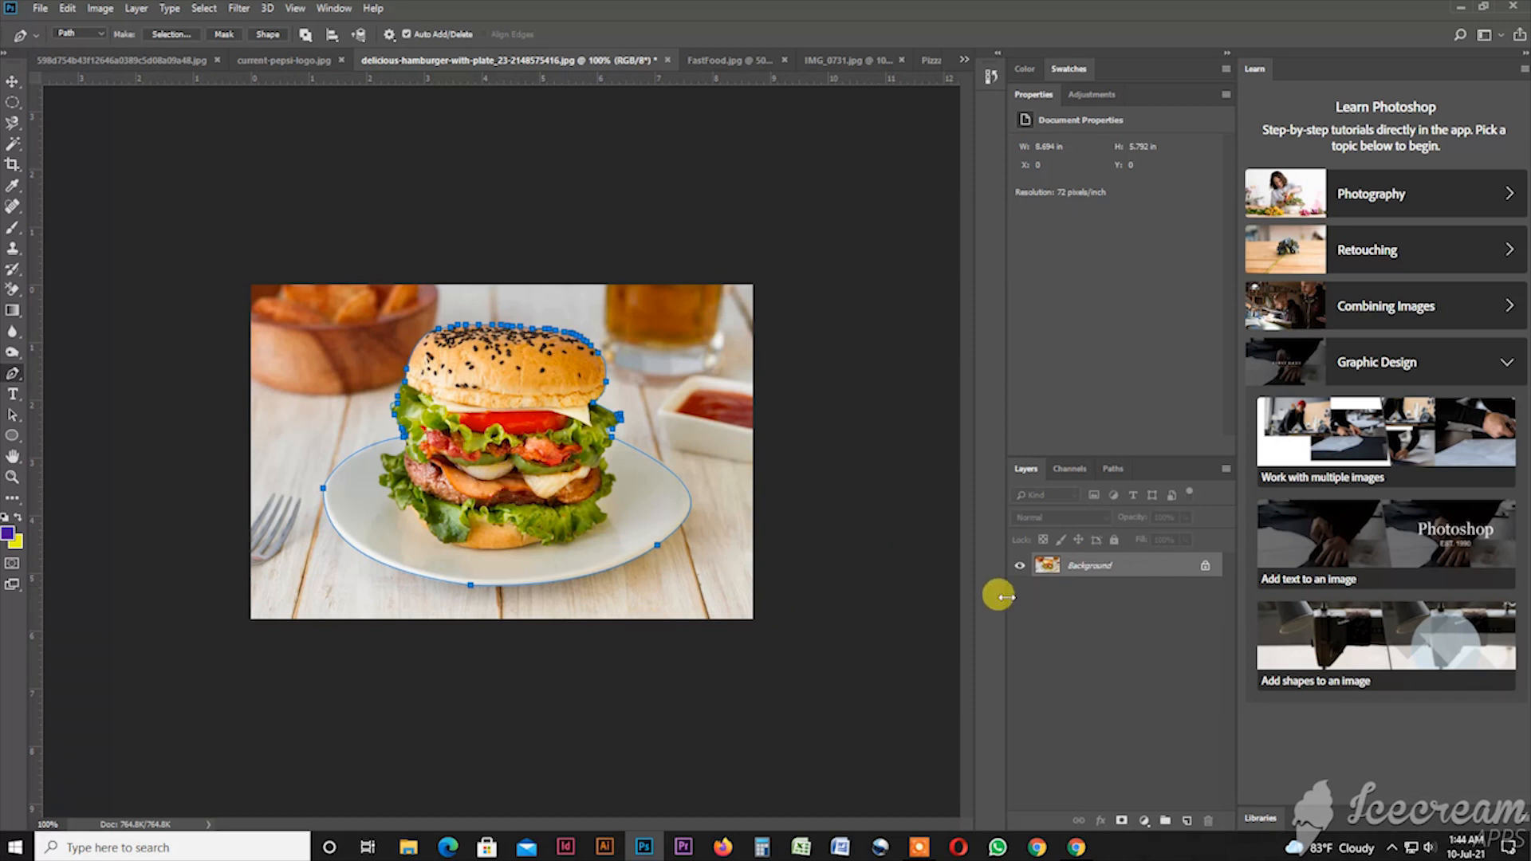
# Step: Convert the burger path into a selection on an unlocked layer and feather it by 1 pixel
pyautogui.hotkey('ctrl', 'Return')
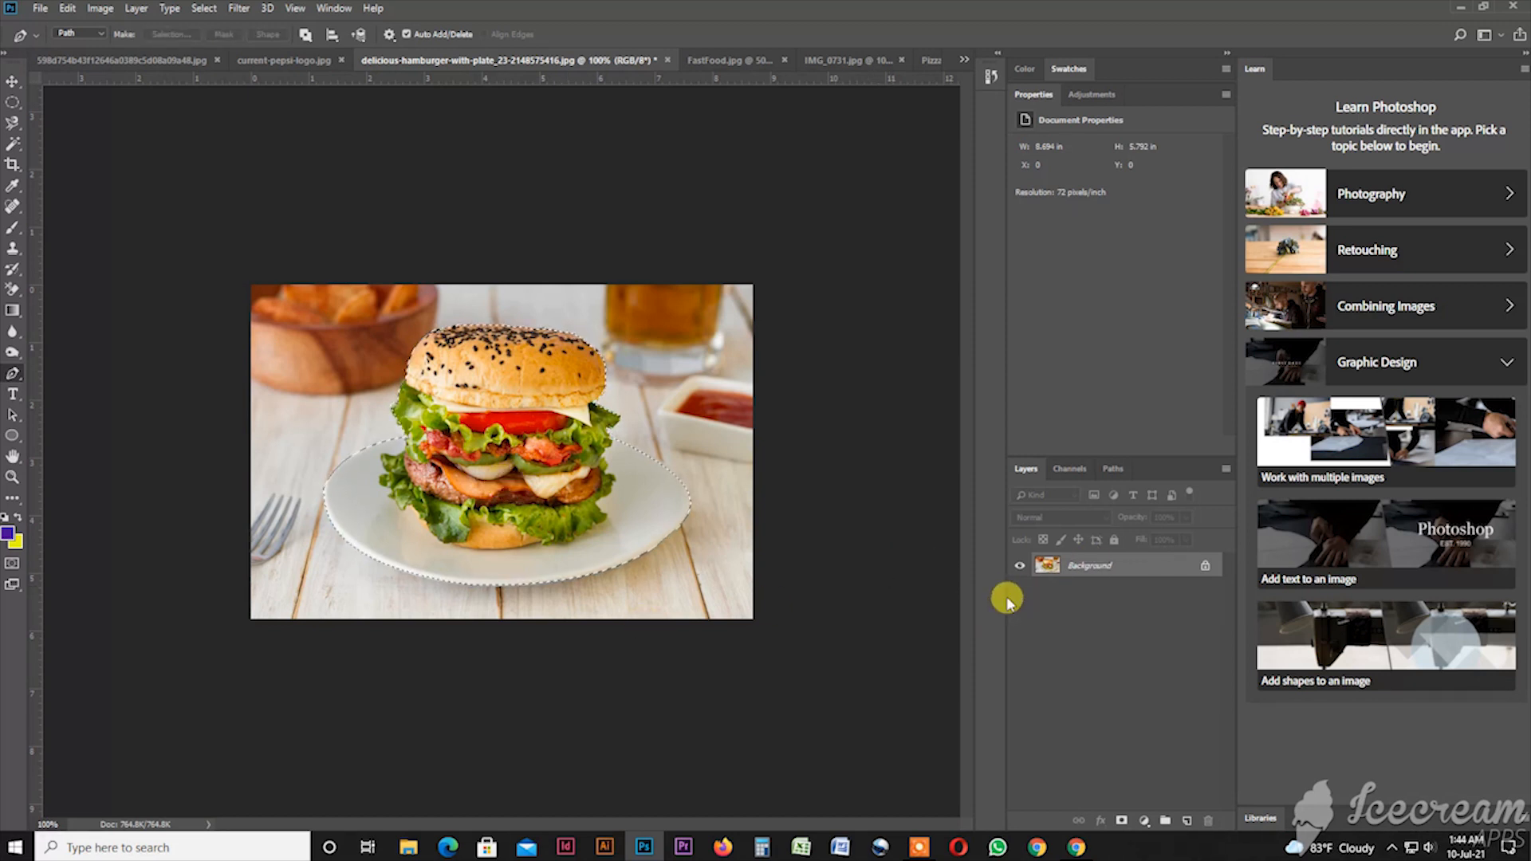
pyautogui.doubleClick(1104, 564)
pyautogui.press('Return')
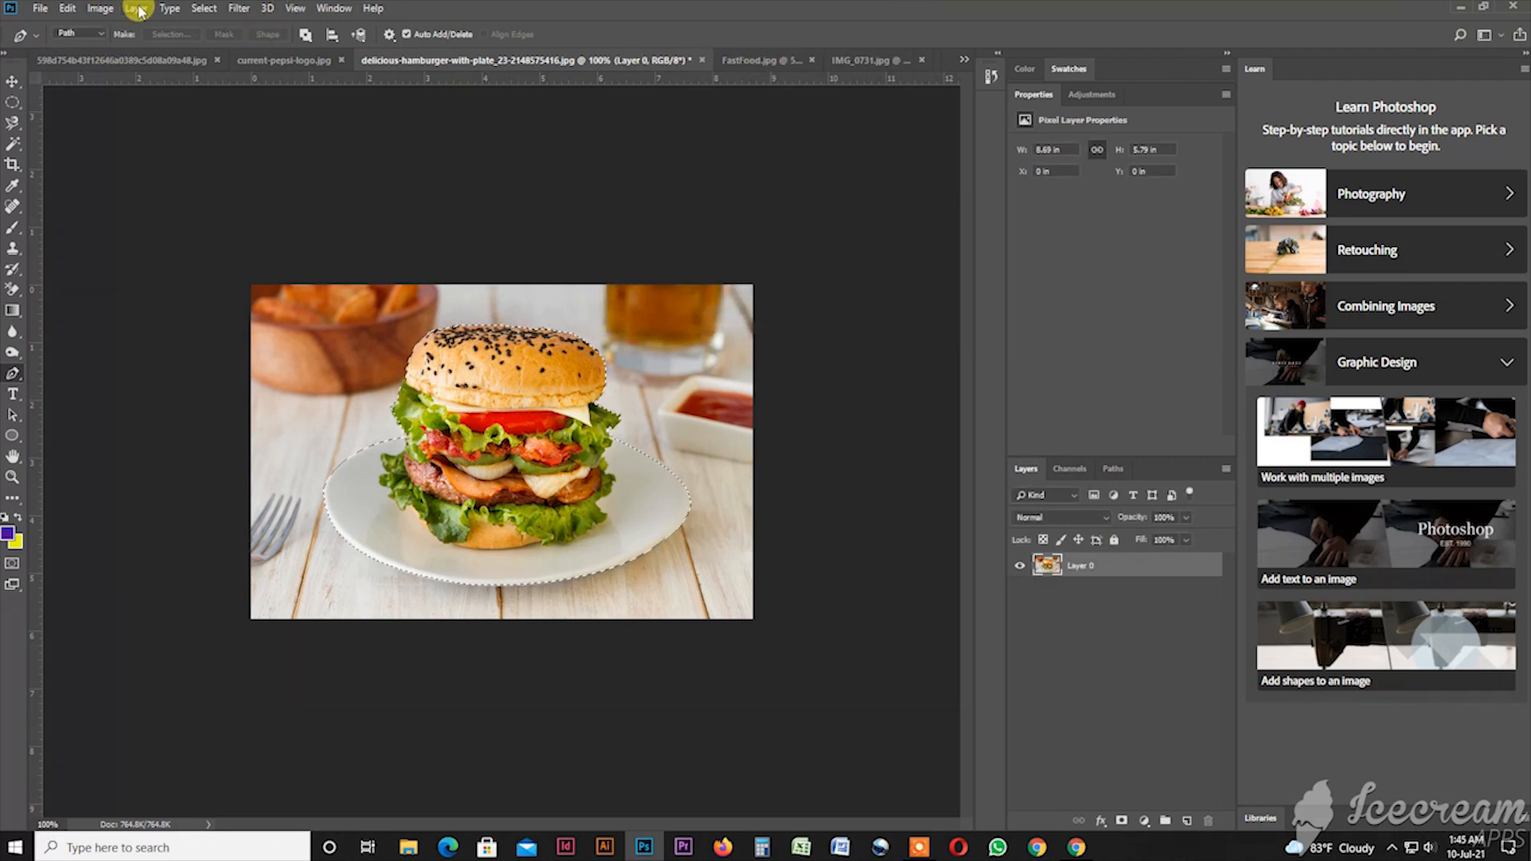
pyautogui.click(204, 8)
pyautogui.moveTo(278, 235)
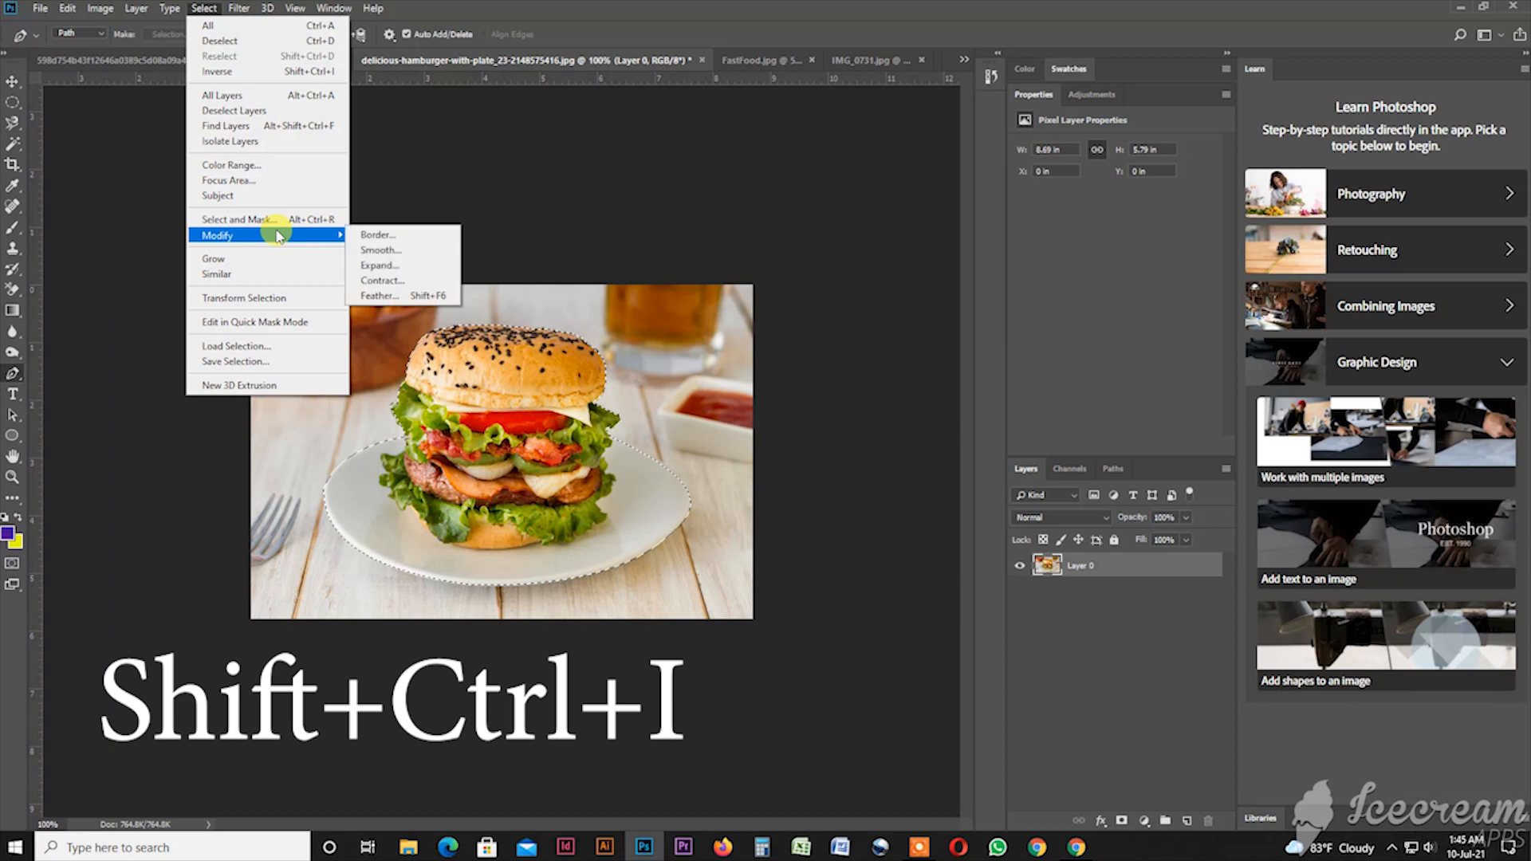
pyautogui.click(379, 295)
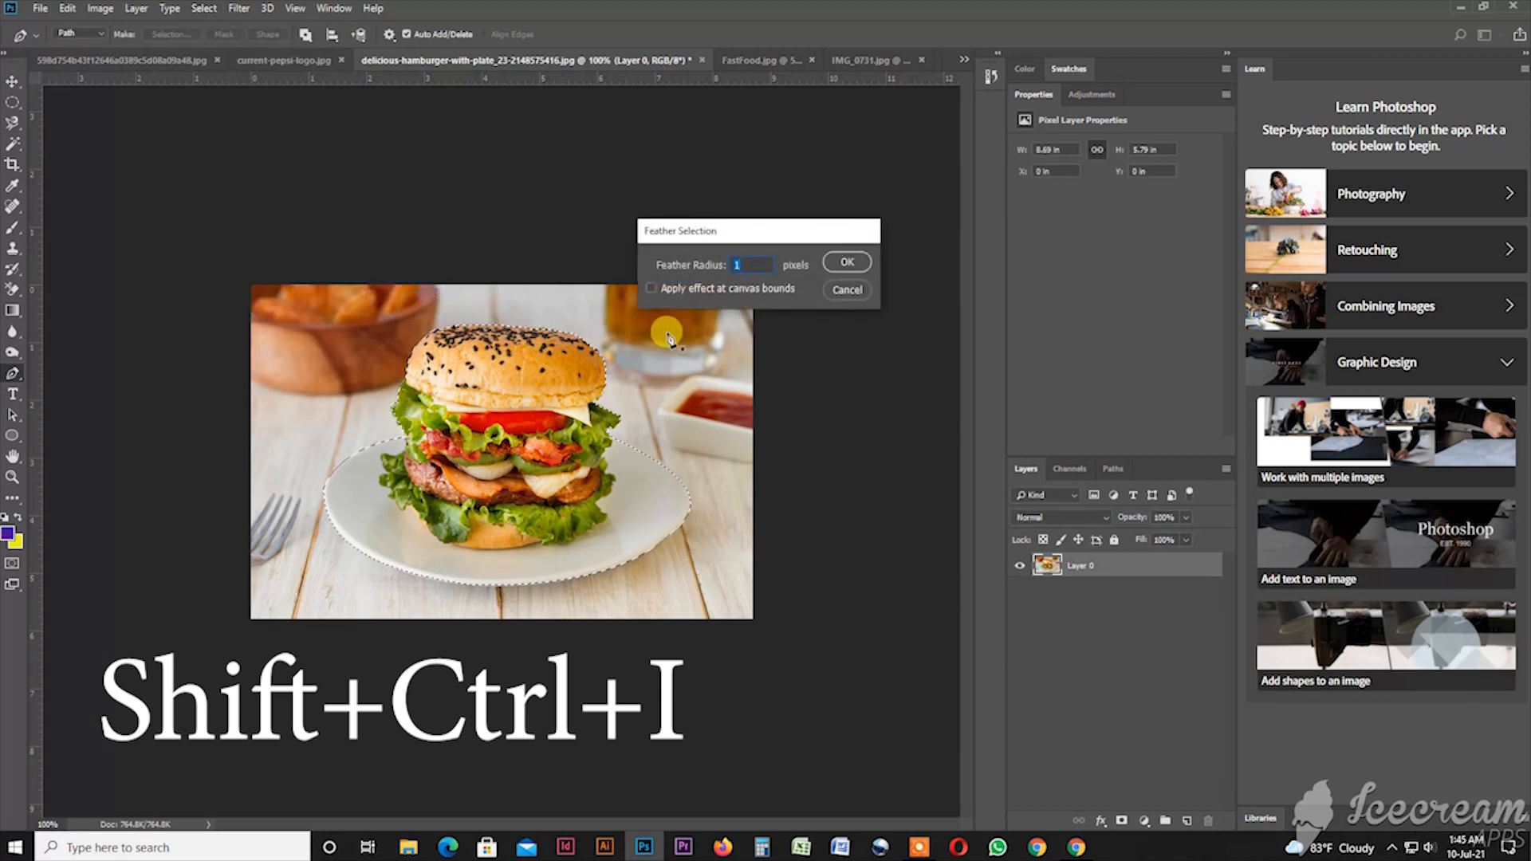
pyautogui.press('Return')
# Step: Invert the selection and delete the background around the burger and plate, leaving nothing selected
pyautogui.click(204, 8)
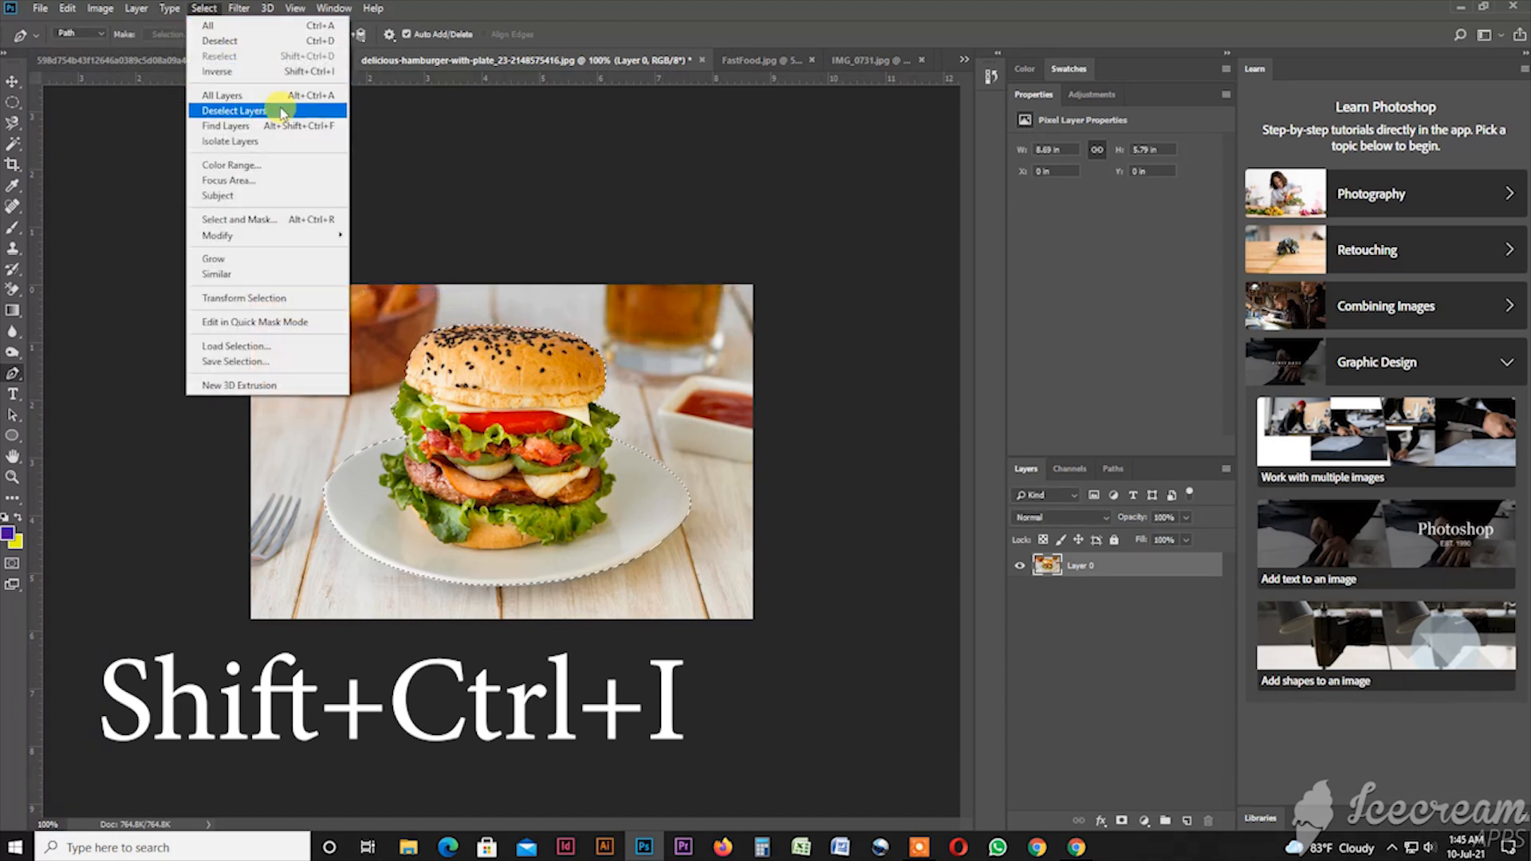
pyautogui.click(307, 72)
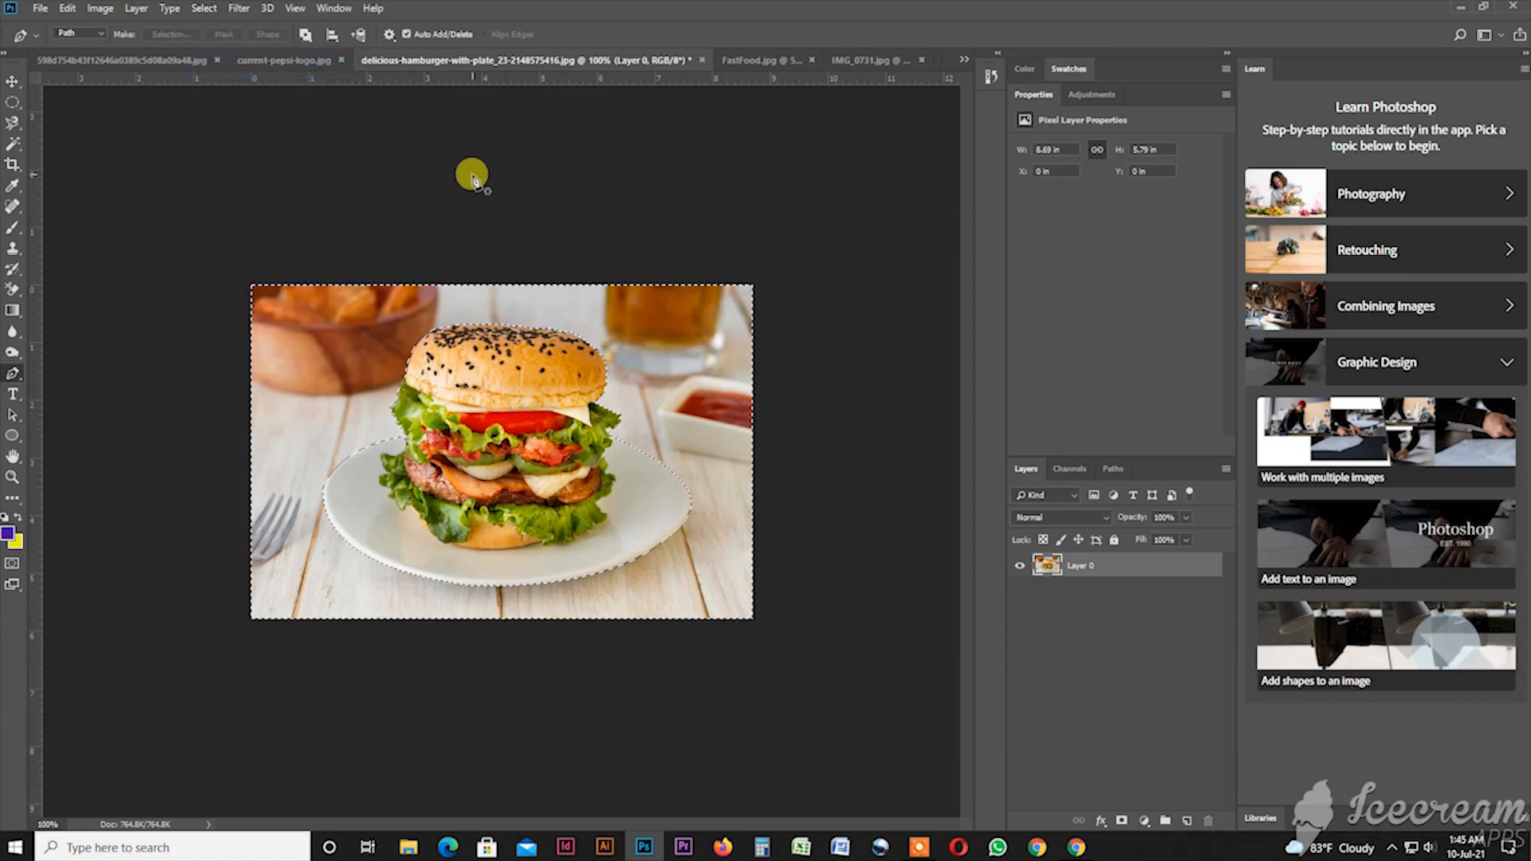
pyautogui.press('Delete')
pyautogui.hotkey('ctrl', 'd')
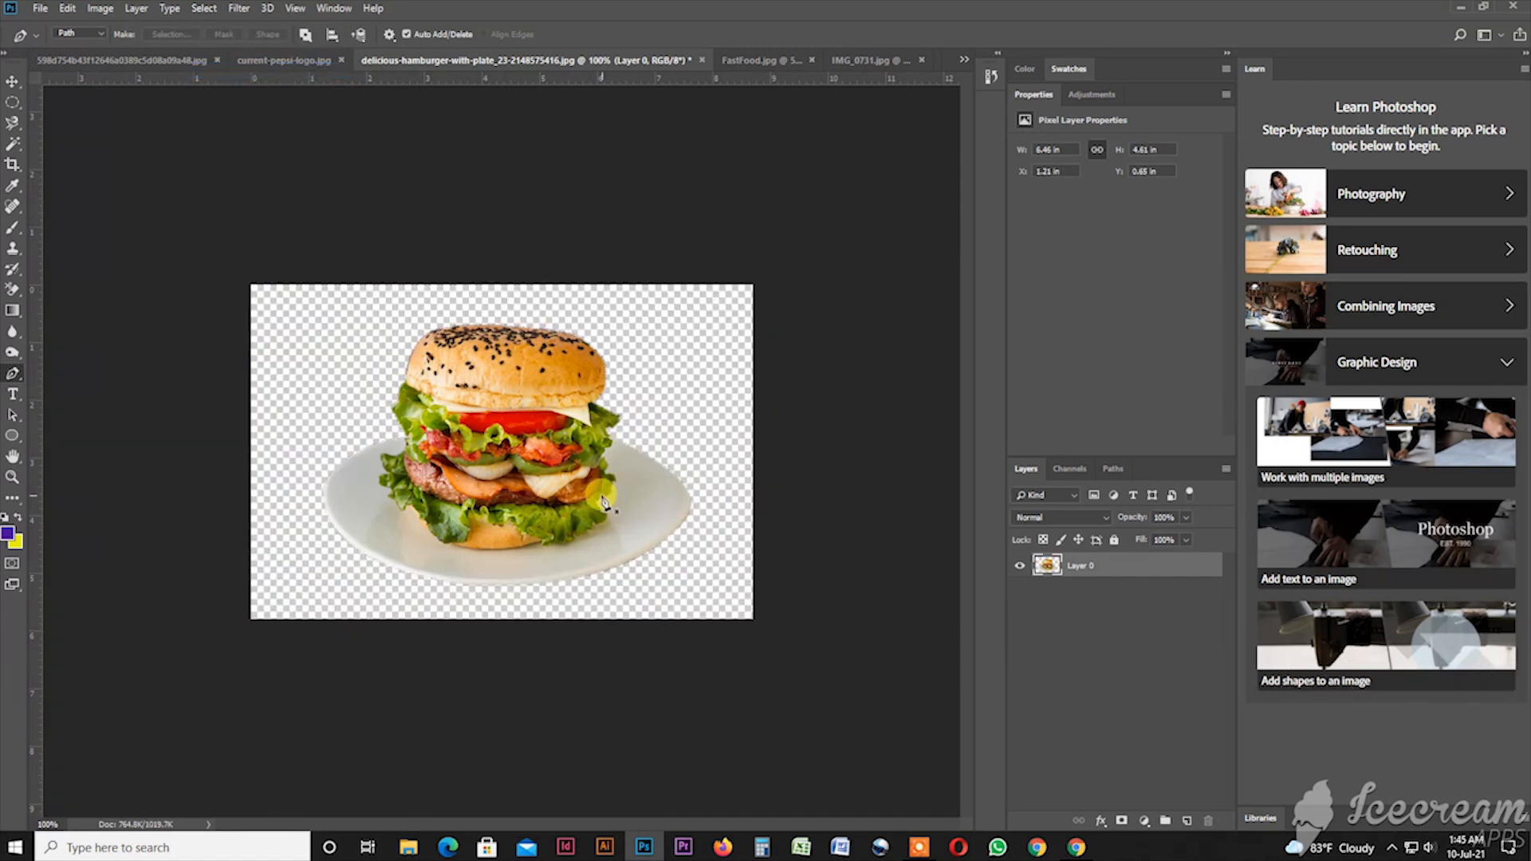
# Step: Add a purple-filled layer beneath the burger cutout and shift the burger slightly down and to the left
pyautogui.click(1186, 820)
pyautogui.hotkey('alt', 'BackSpace')
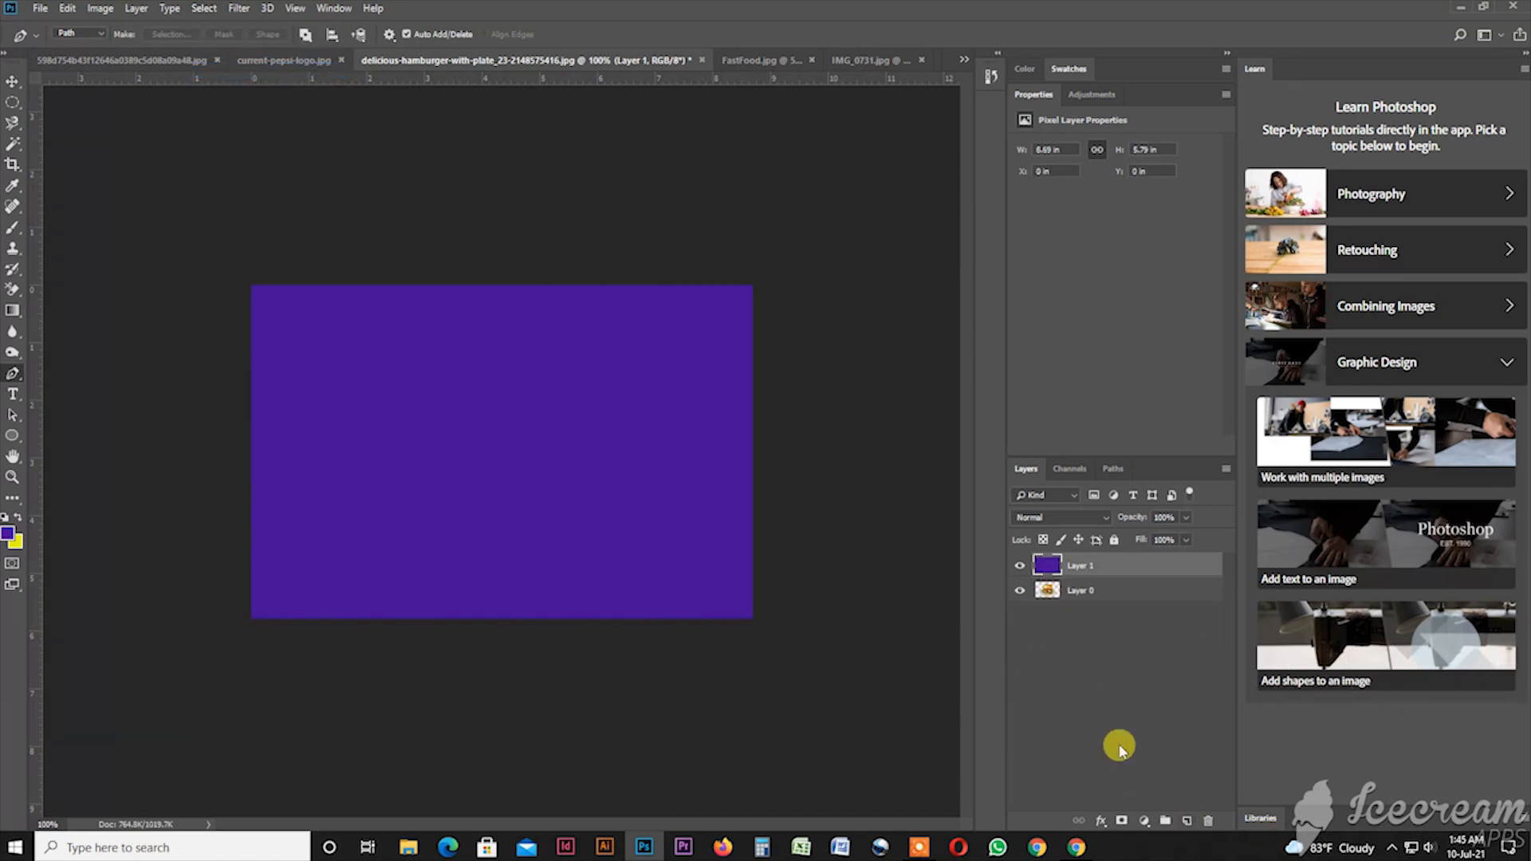
pyautogui.hotkey('ctrl', '[')
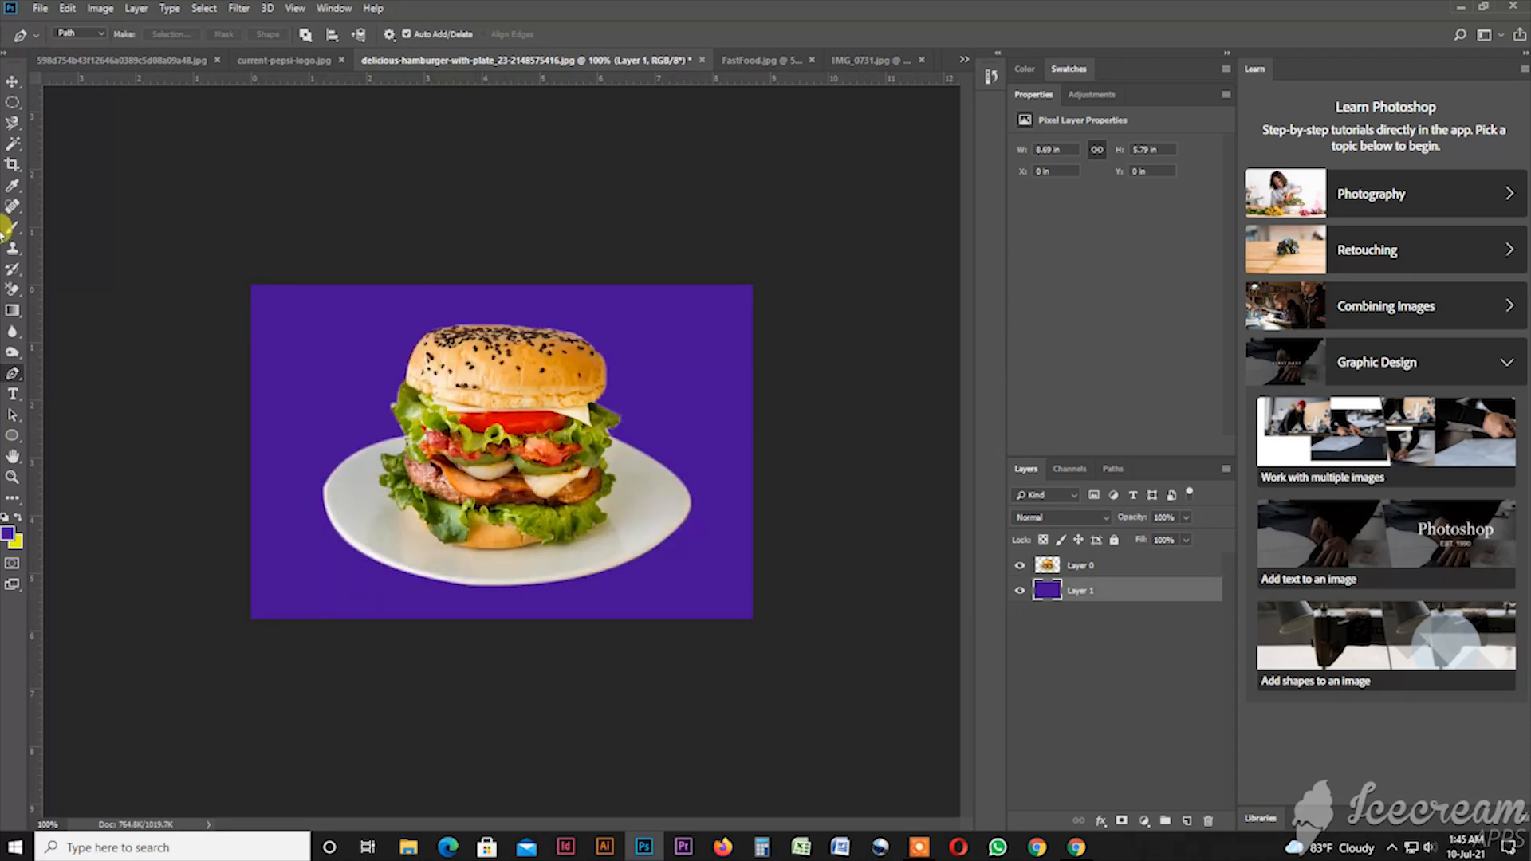
pyautogui.click(12, 81)
pyautogui.moveTo(544, 475); pyautogui.dragTo(504, 500)
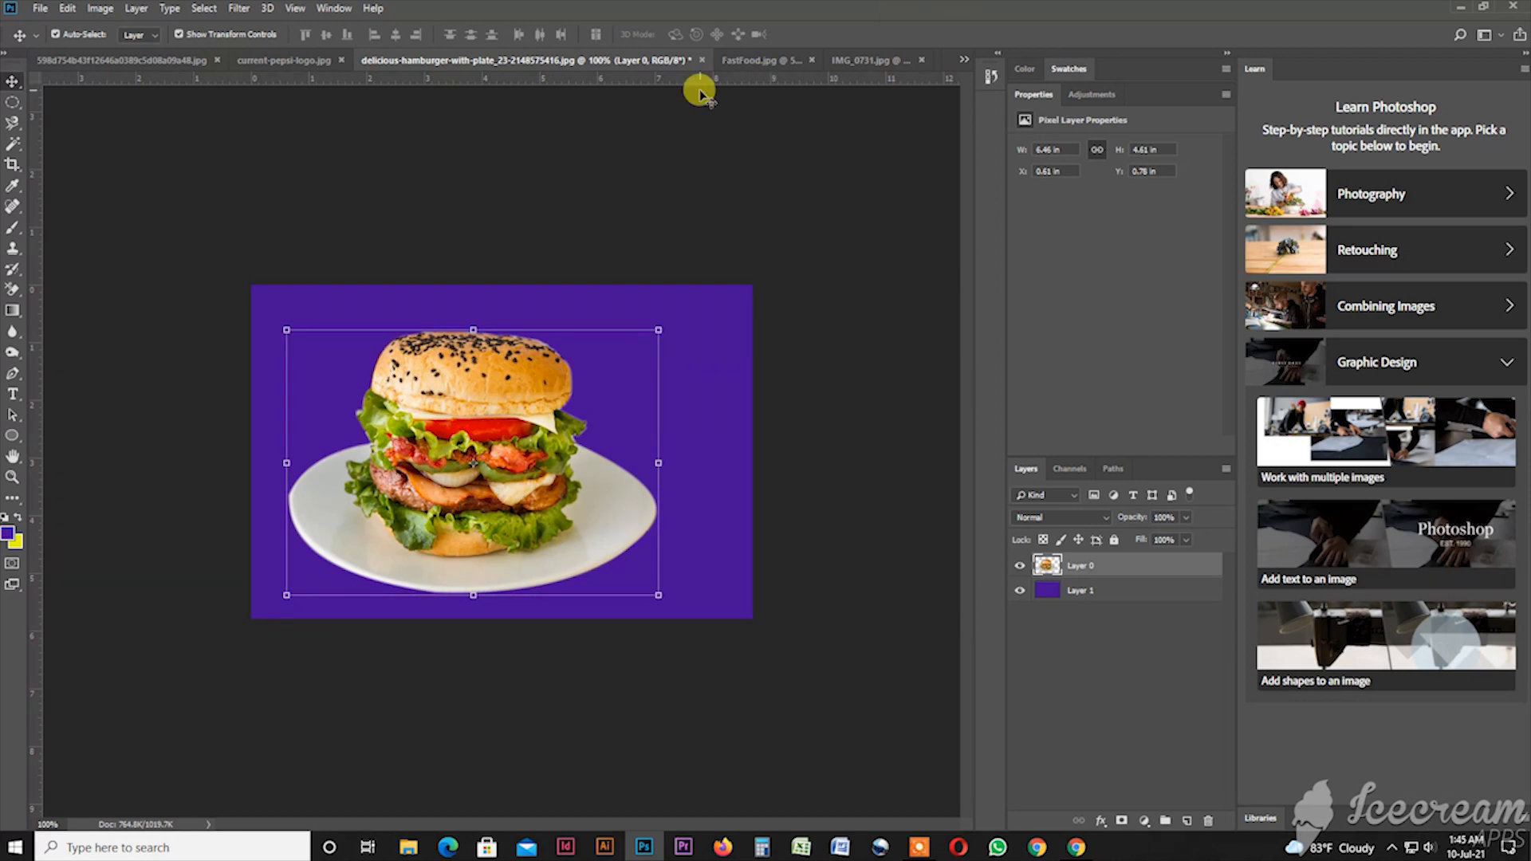
# Step: Switch to the FastFood.jpg document showing the fries, cola glass and burger
pyautogui.click(746, 60)
pyautogui.keyDown('ctrl'); pyautogui.click(575, 461); pyautogui.keyUp('ctrl')
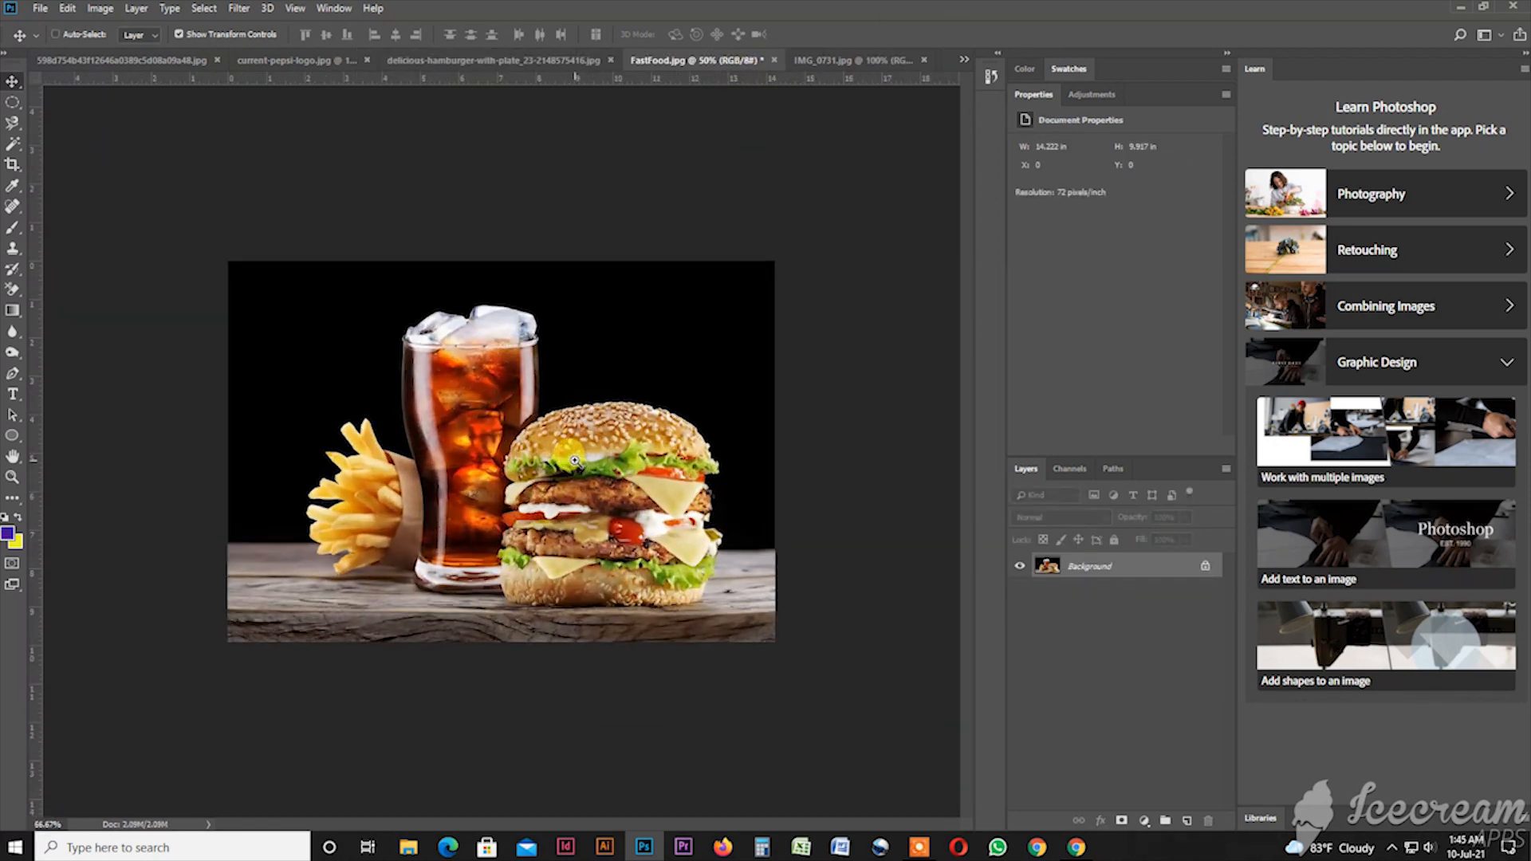
pyautogui.keyDown('ctrl'); pyautogui.click(590, 401); pyautogui.keyUp('ctrl')
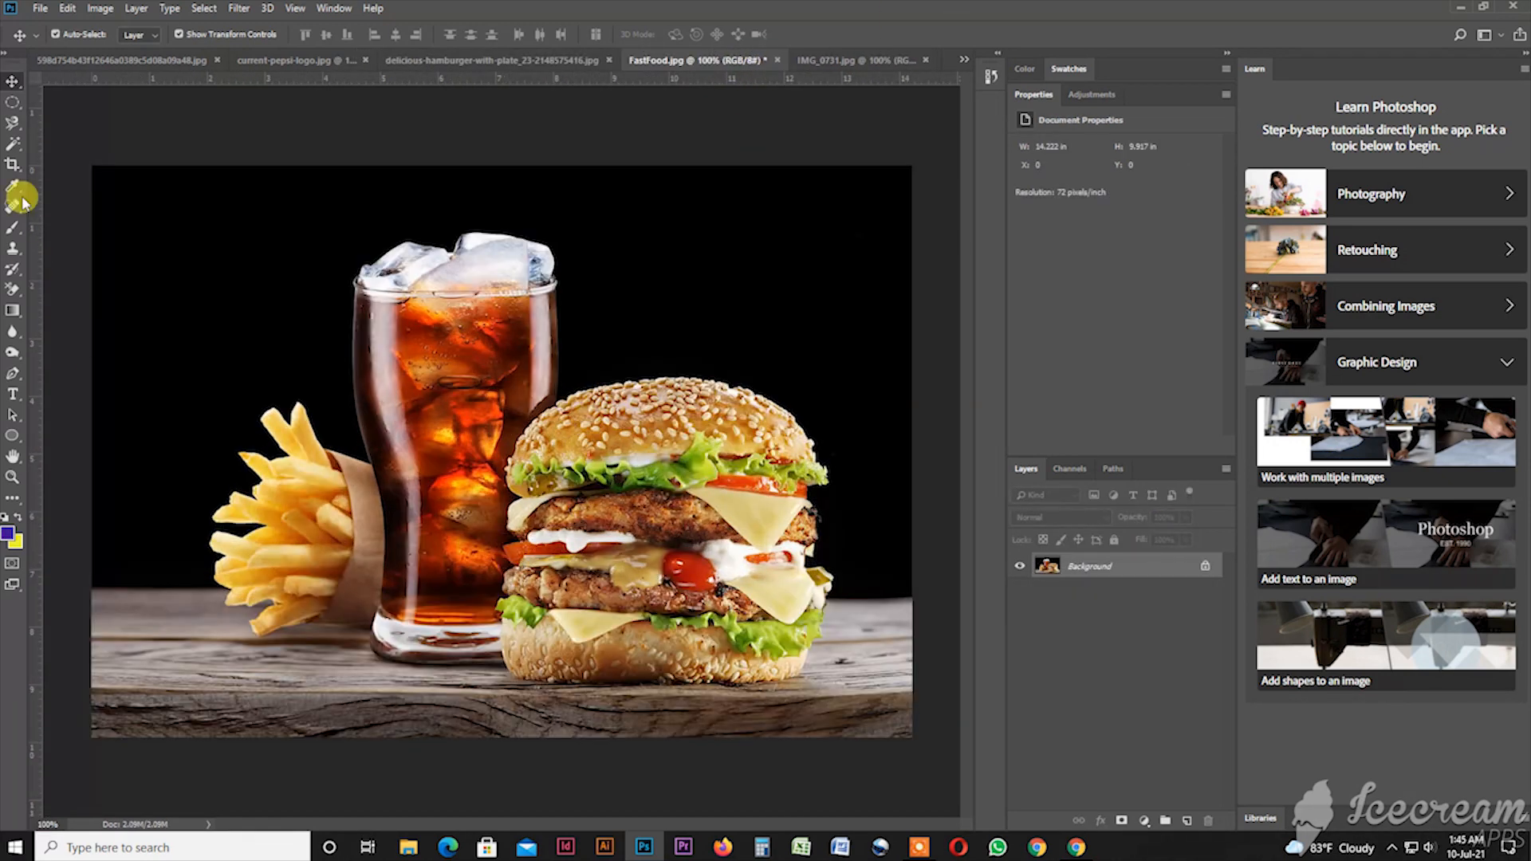
pyautogui.click(16, 126)
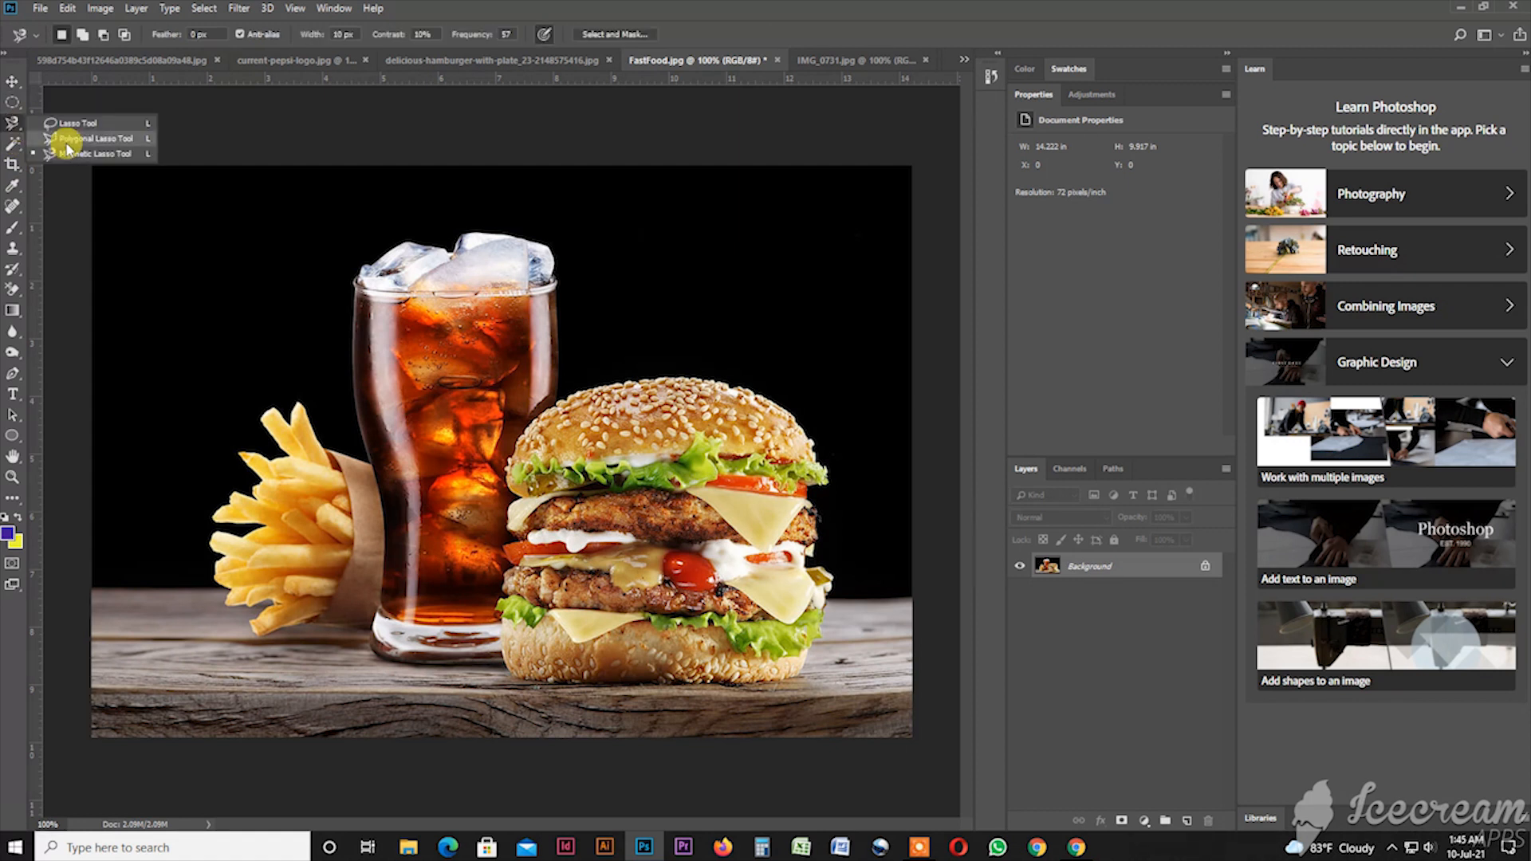
pyautogui.click(73, 151)
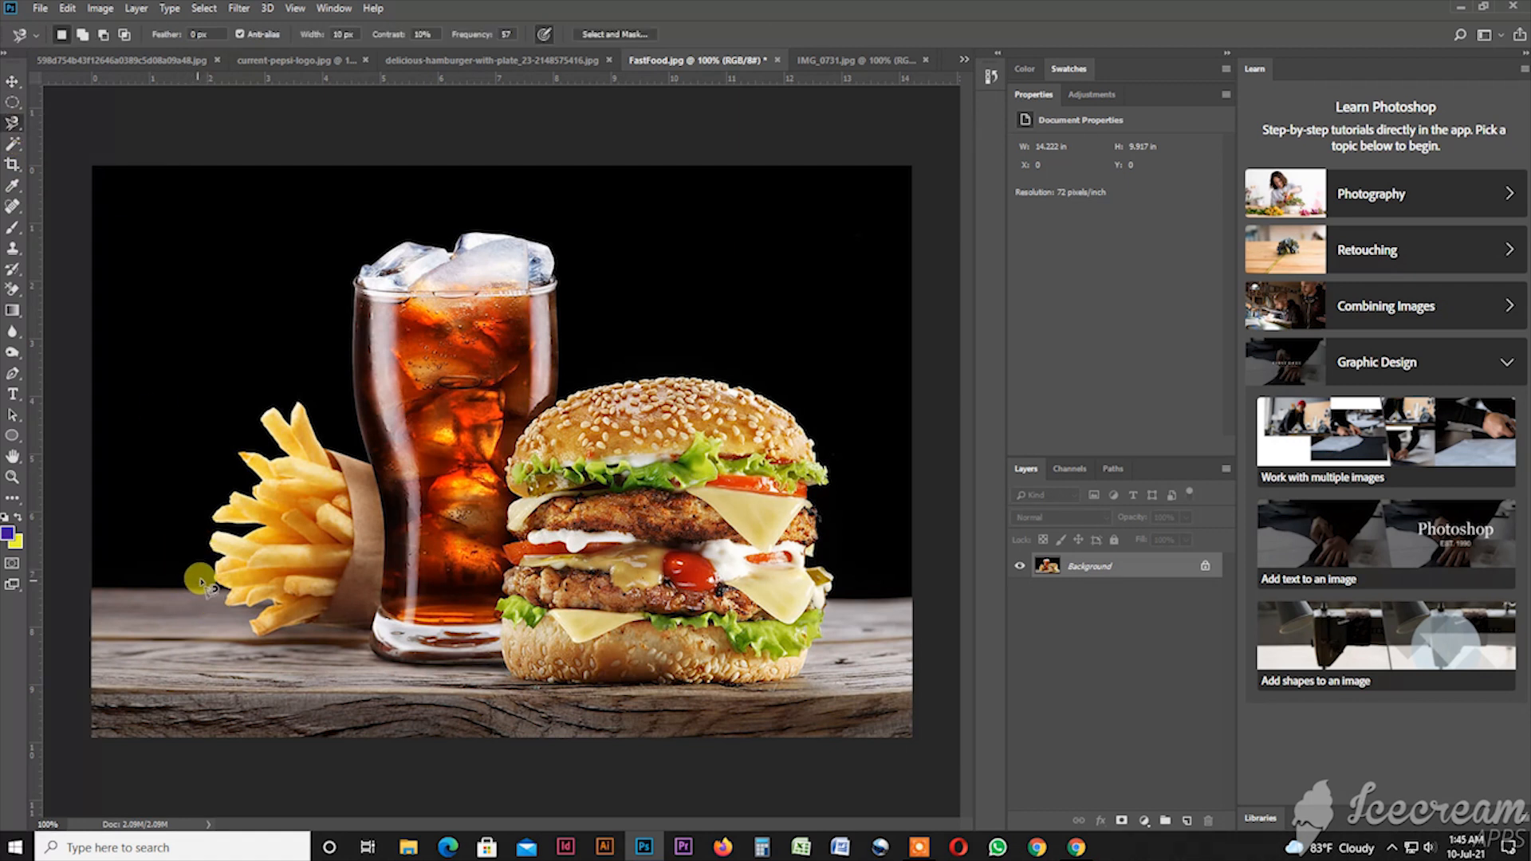
pyautogui.click(419, 323)
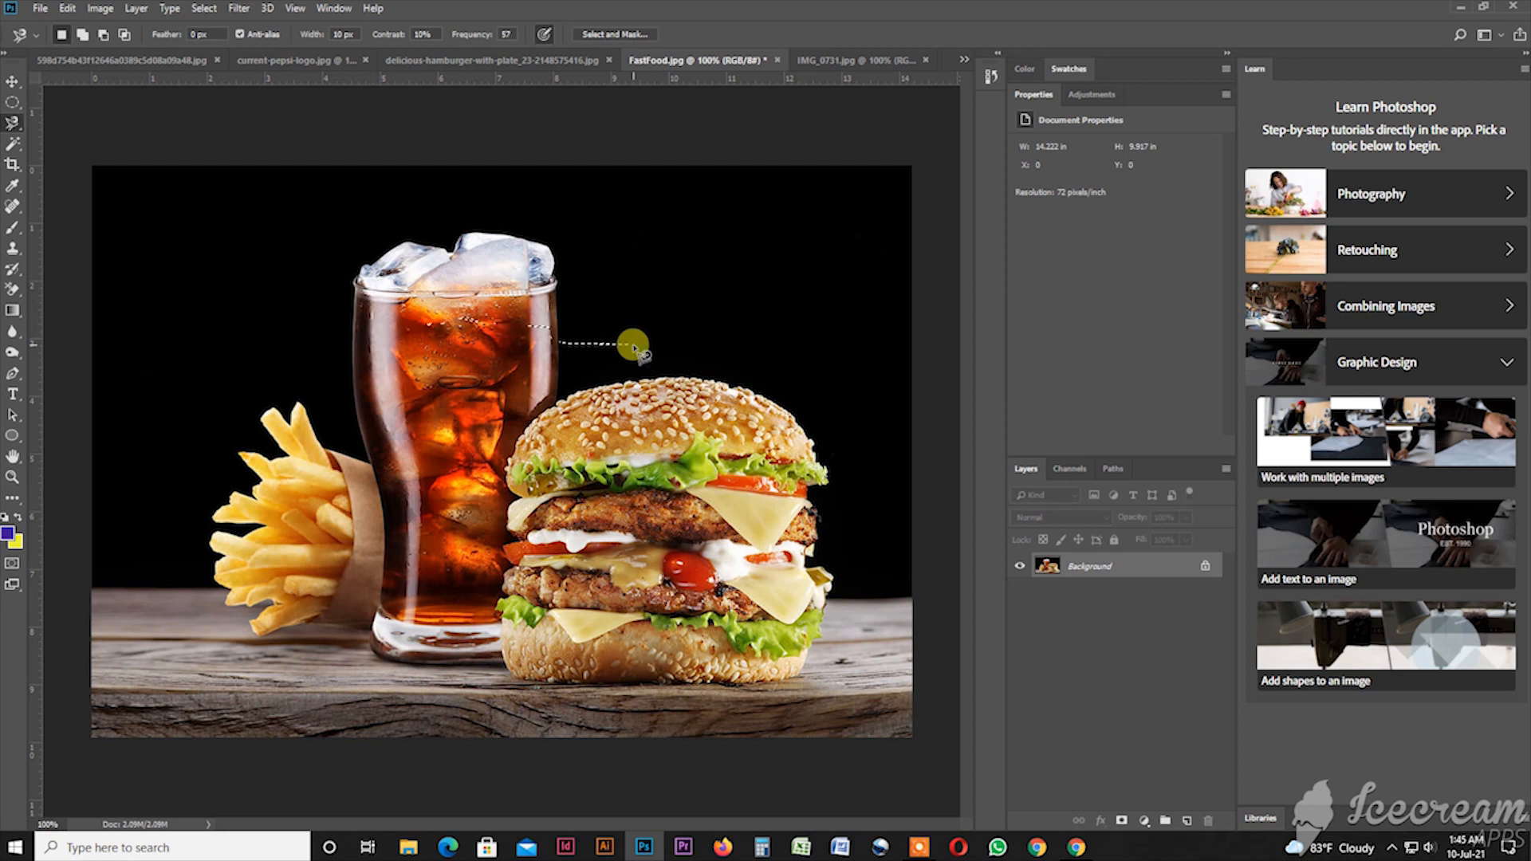
pyautogui.rightClick(13, 124)
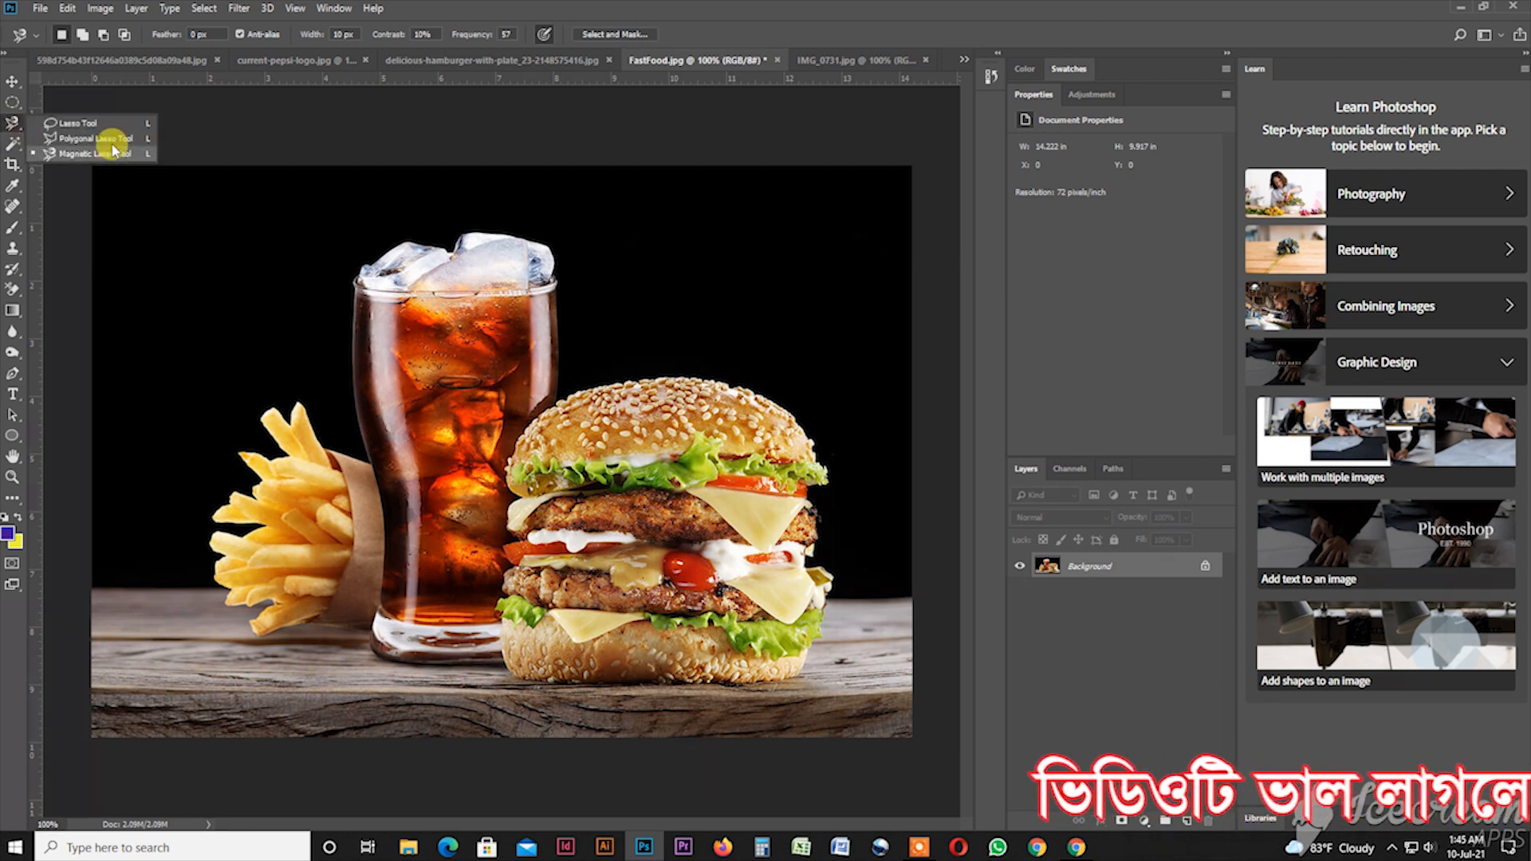
# Step: Select the black background behind the food with the Magic Wand and convert the locked background into a normal layer
pyautogui.click(13, 143)
pyautogui.click(116, 160)
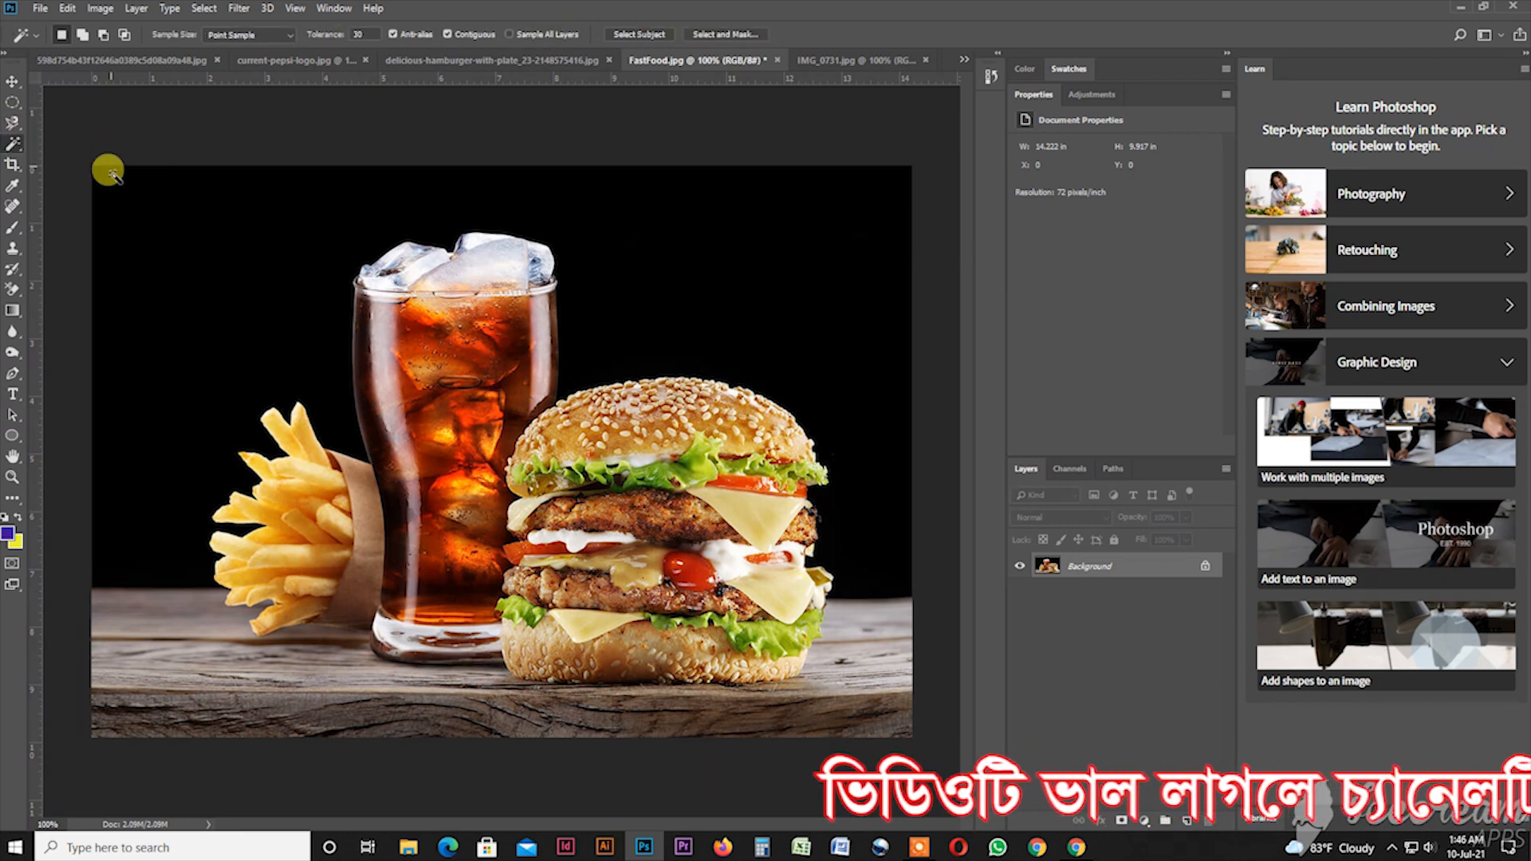
pyautogui.click(164, 211)
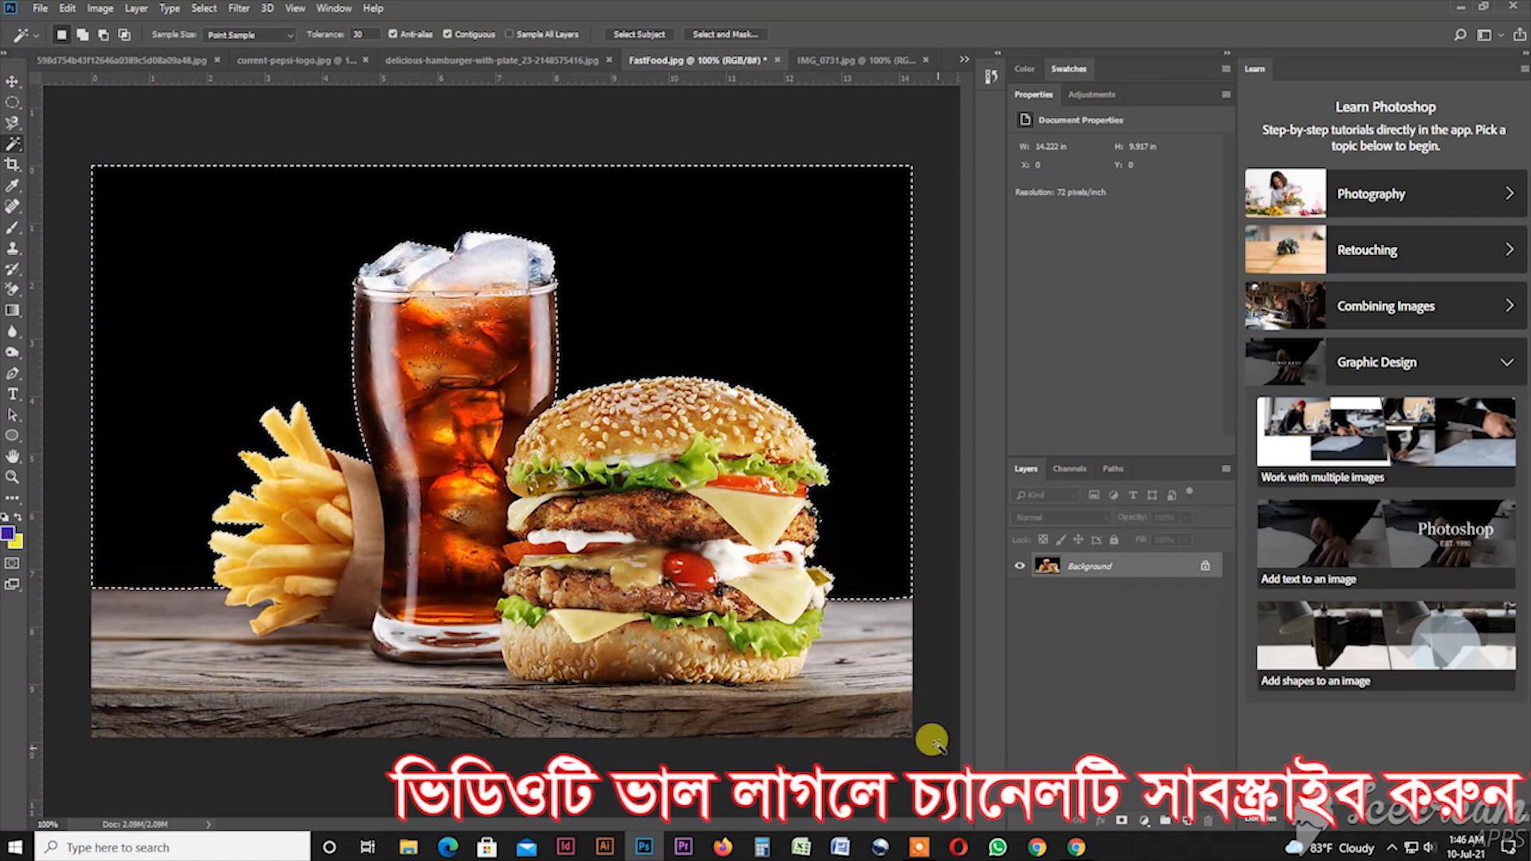
pyautogui.doubleClick(1094, 566)
pyautogui.press('Return')
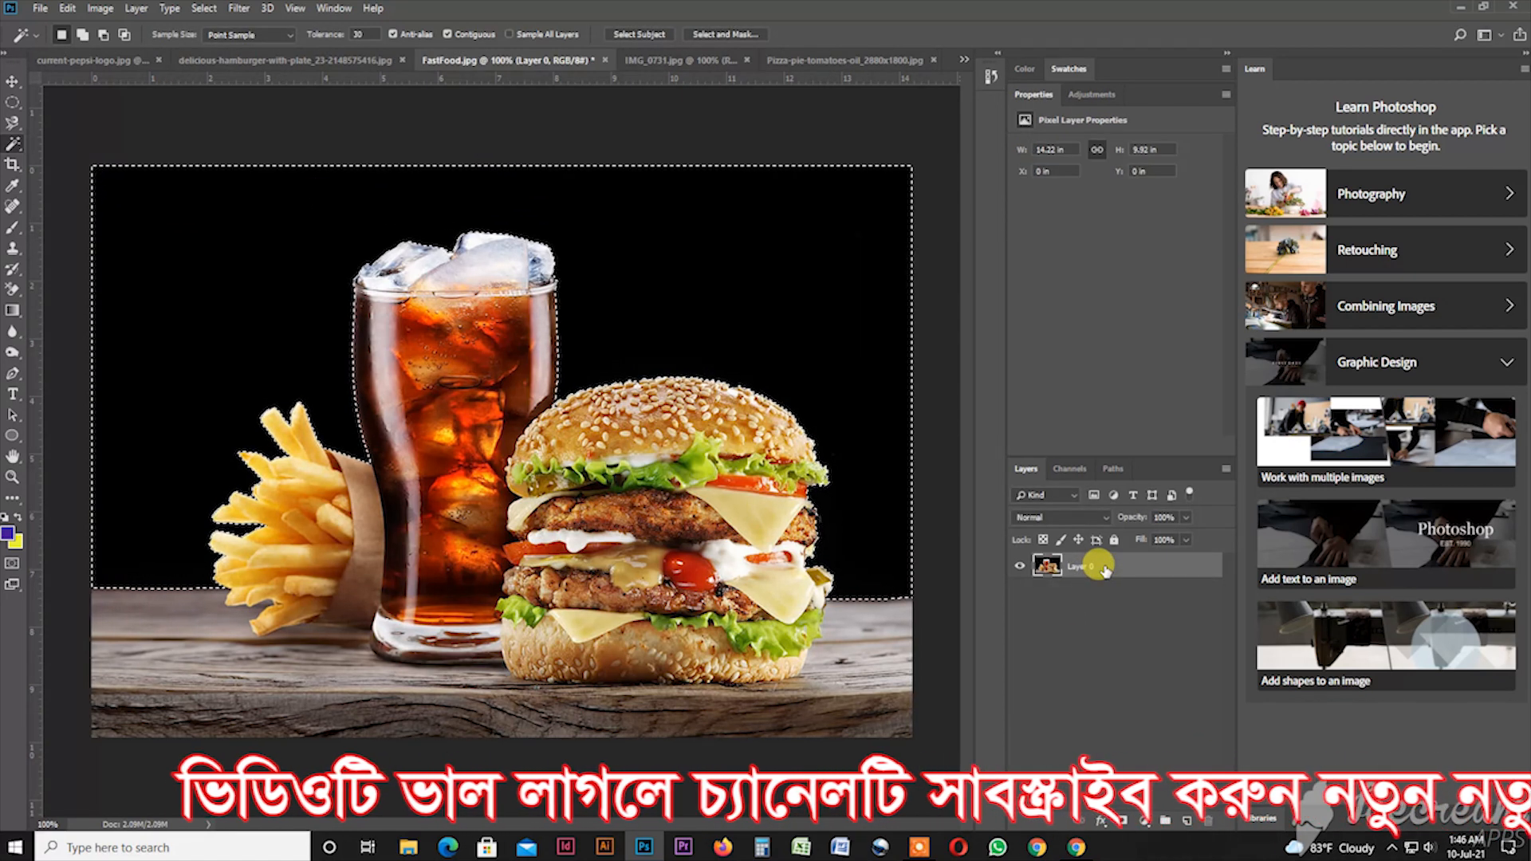
# Step: Feather the selection by 1 pixel and delete the black background, leaving nothing selected
pyautogui.click(214, 9)
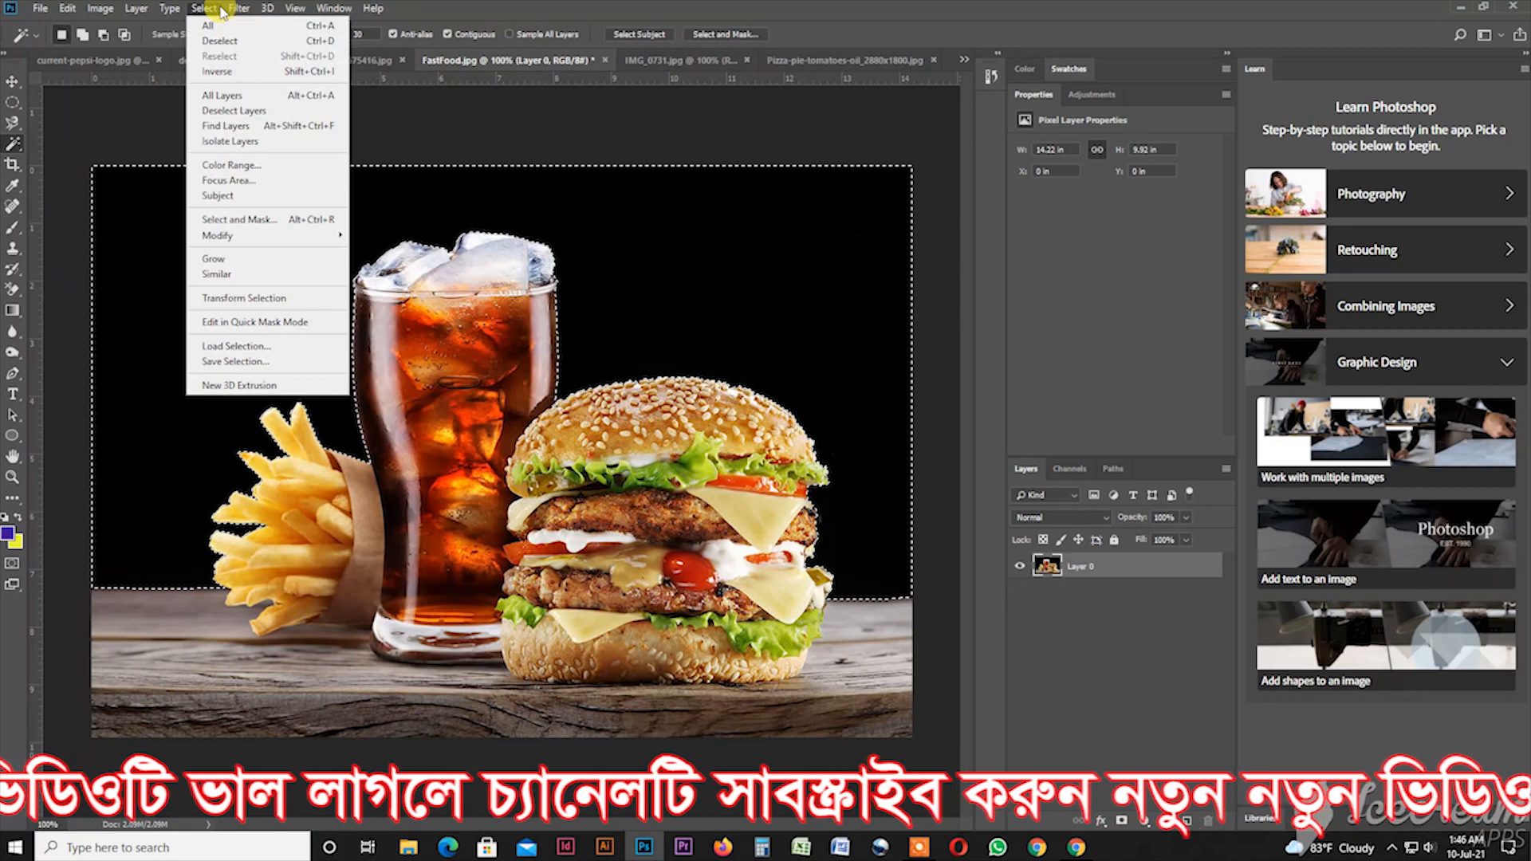
pyautogui.moveTo(289, 235)
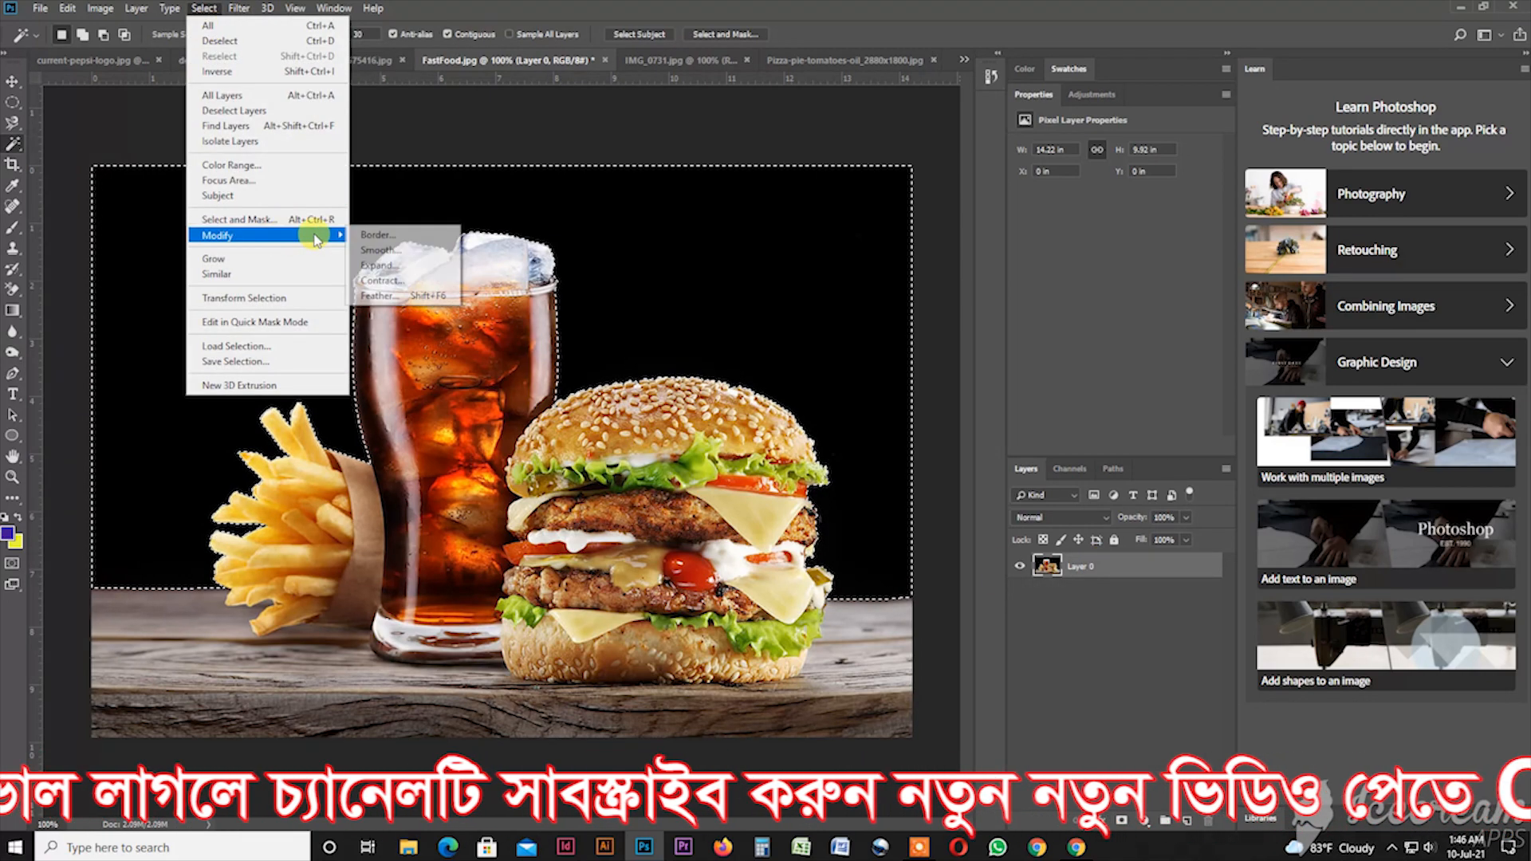
pyautogui.click(371, 296)
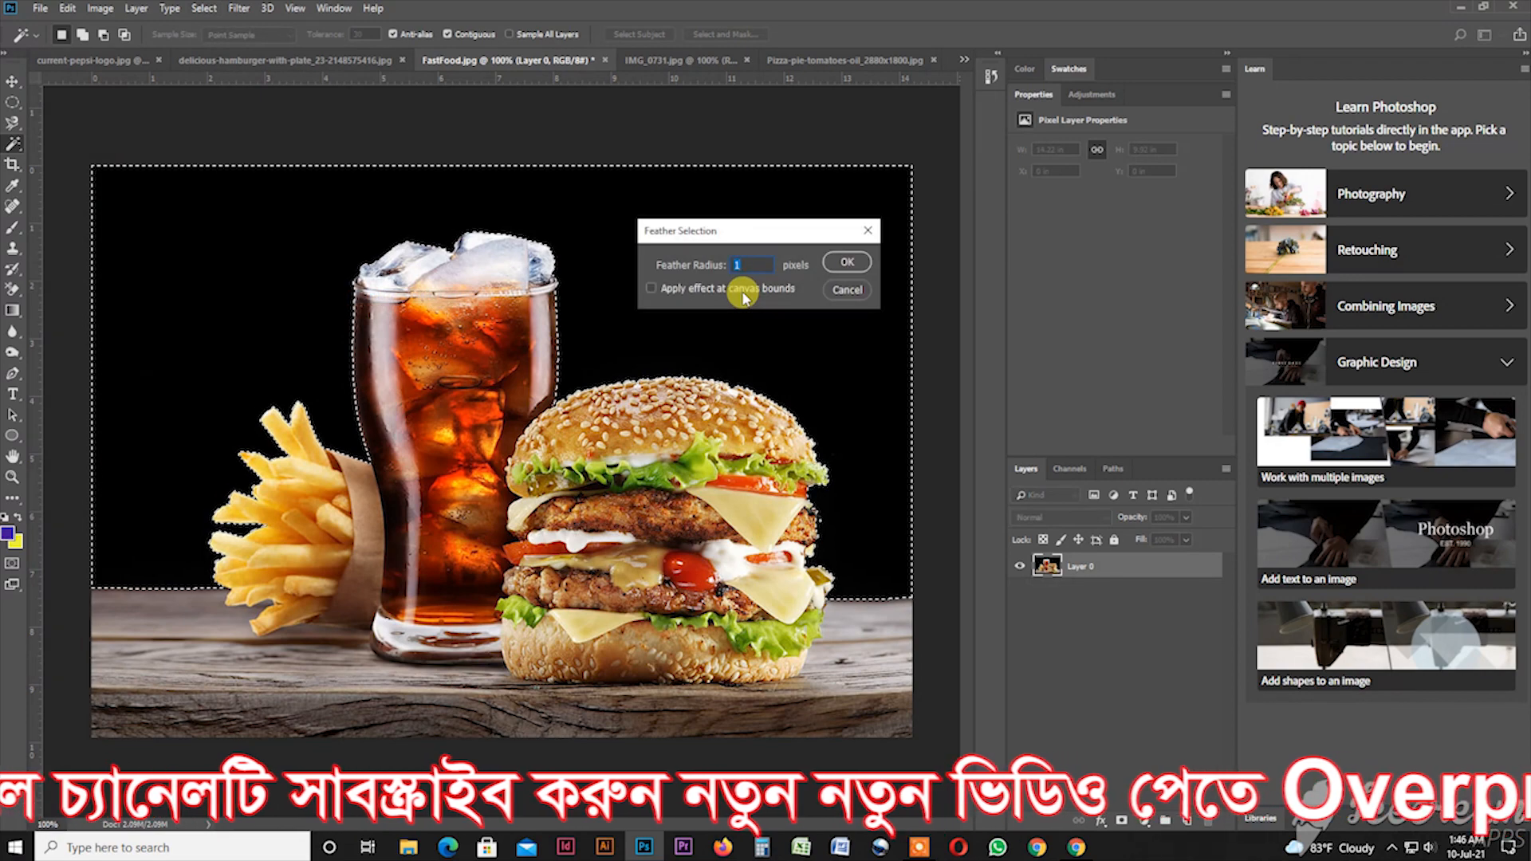
pyautogui.press('Return')
pyautogui.press('Delete')
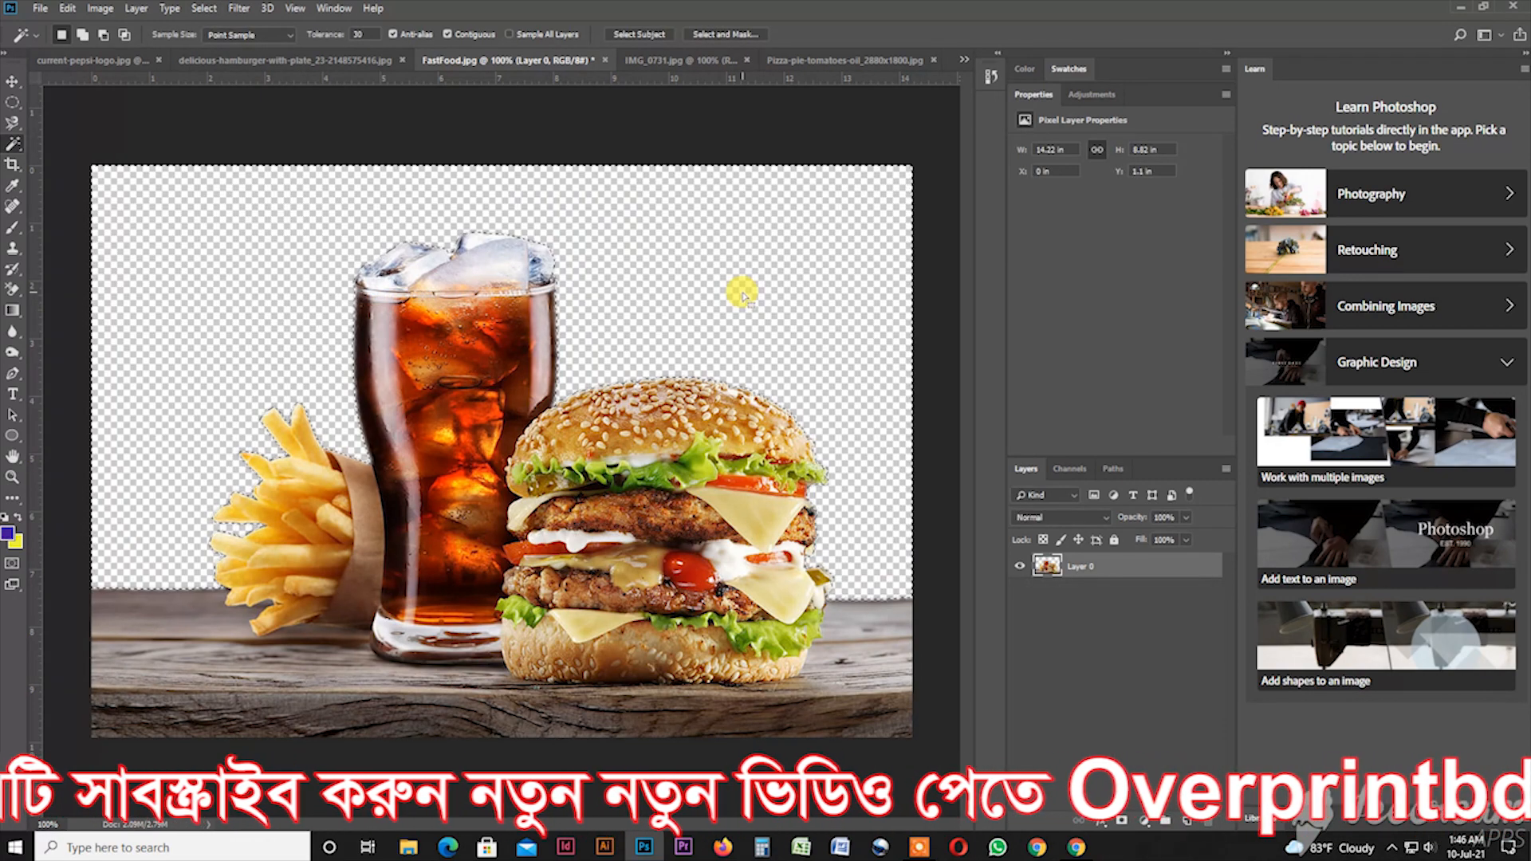
pyautogui.hotkey('ctrl', 'd')
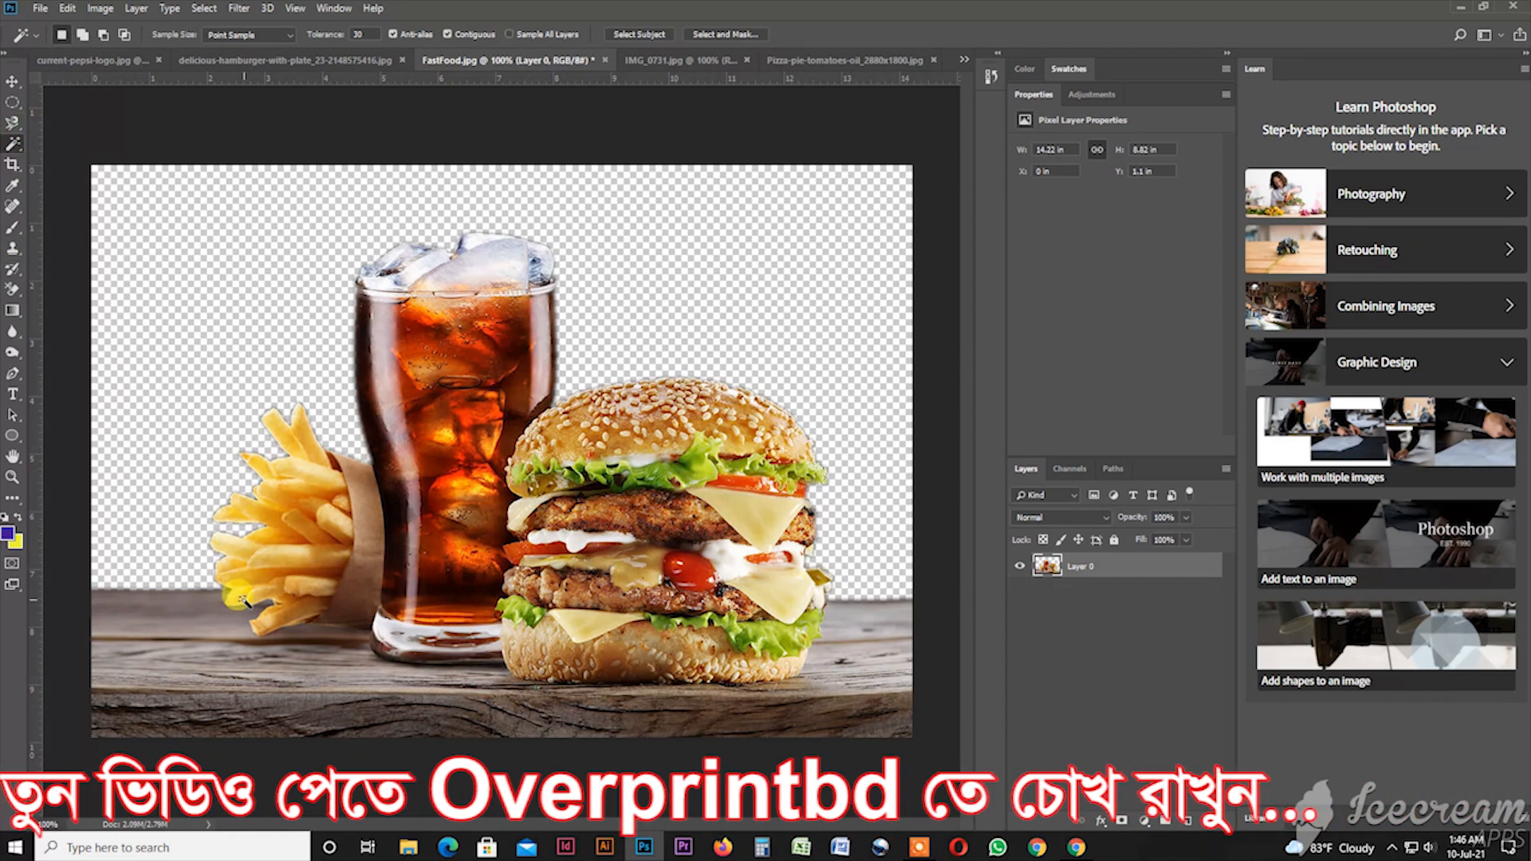
# Step: Select the wooden table with the Magnetic Lasso, tracing beneath the fries, glass and burger and around the image's lower edges
pyautogui.moveTo(12, 123); pyautogui.dragTo(128, 158)
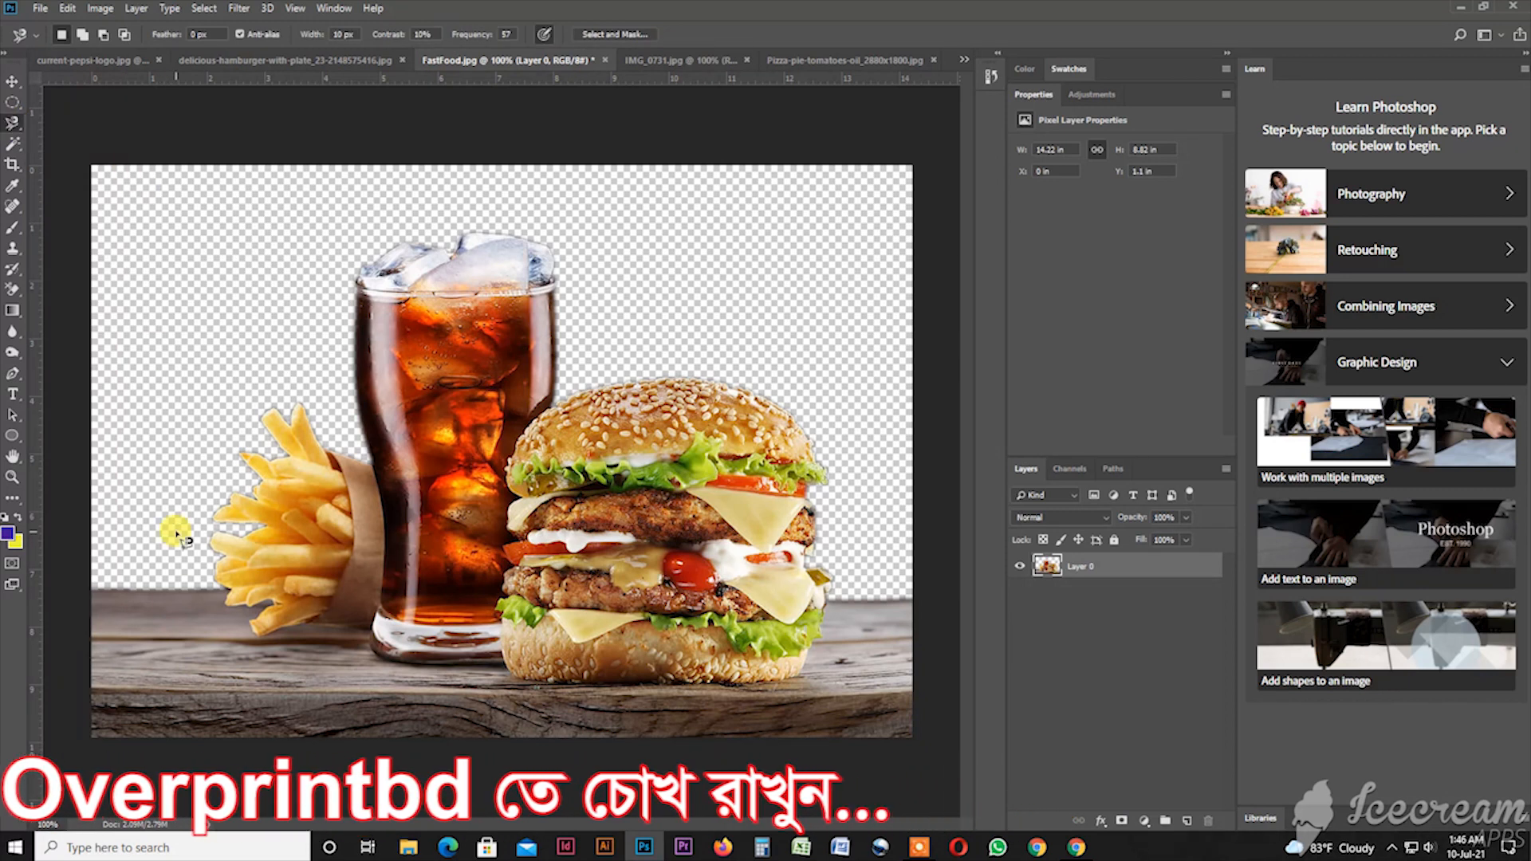
pyautogui.click(259, 628)
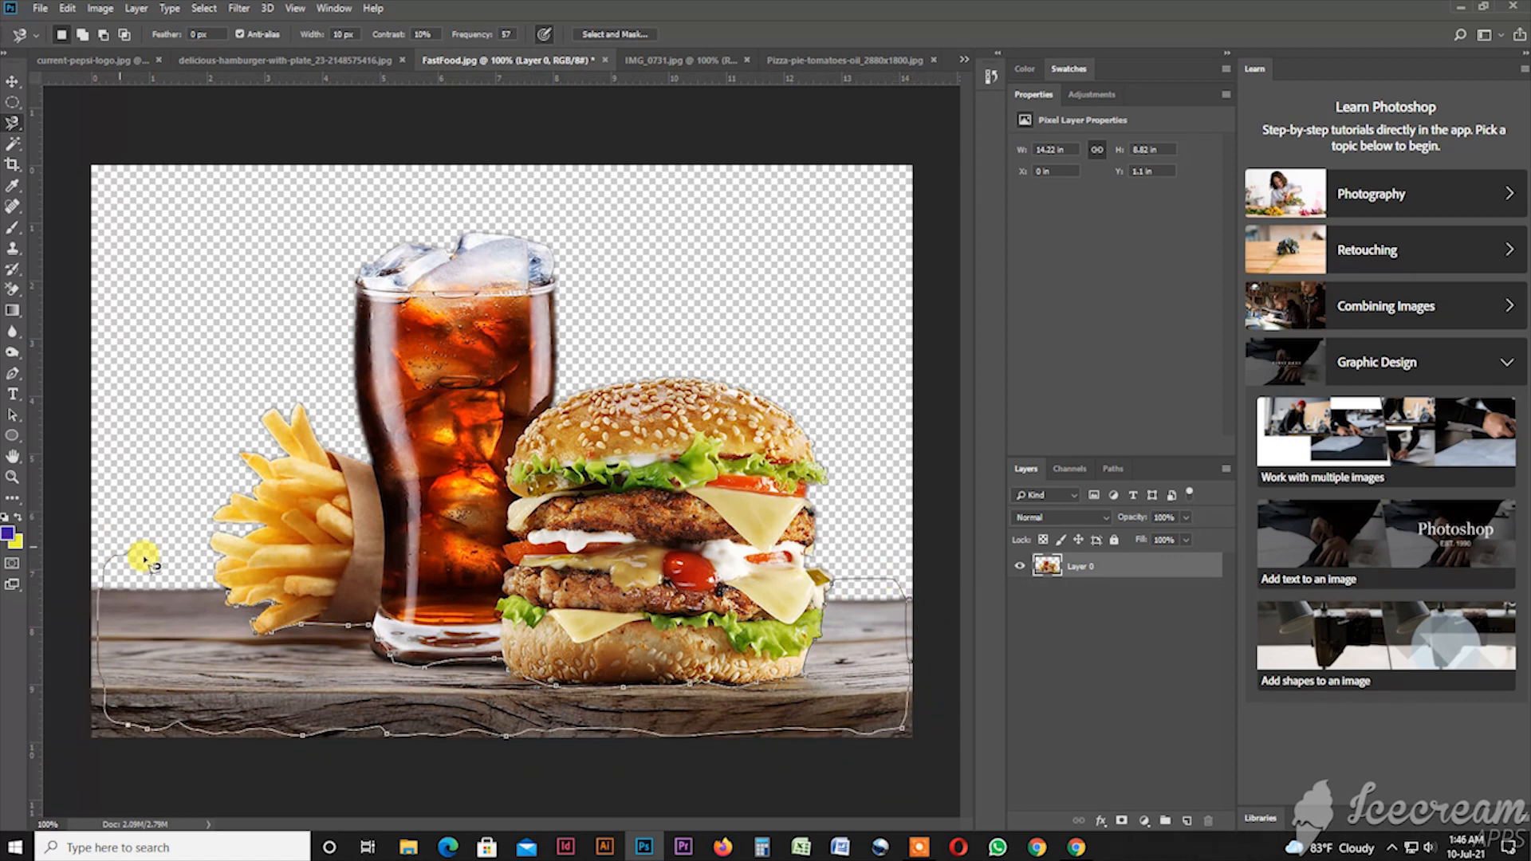
pyautogui.click(227, 594)
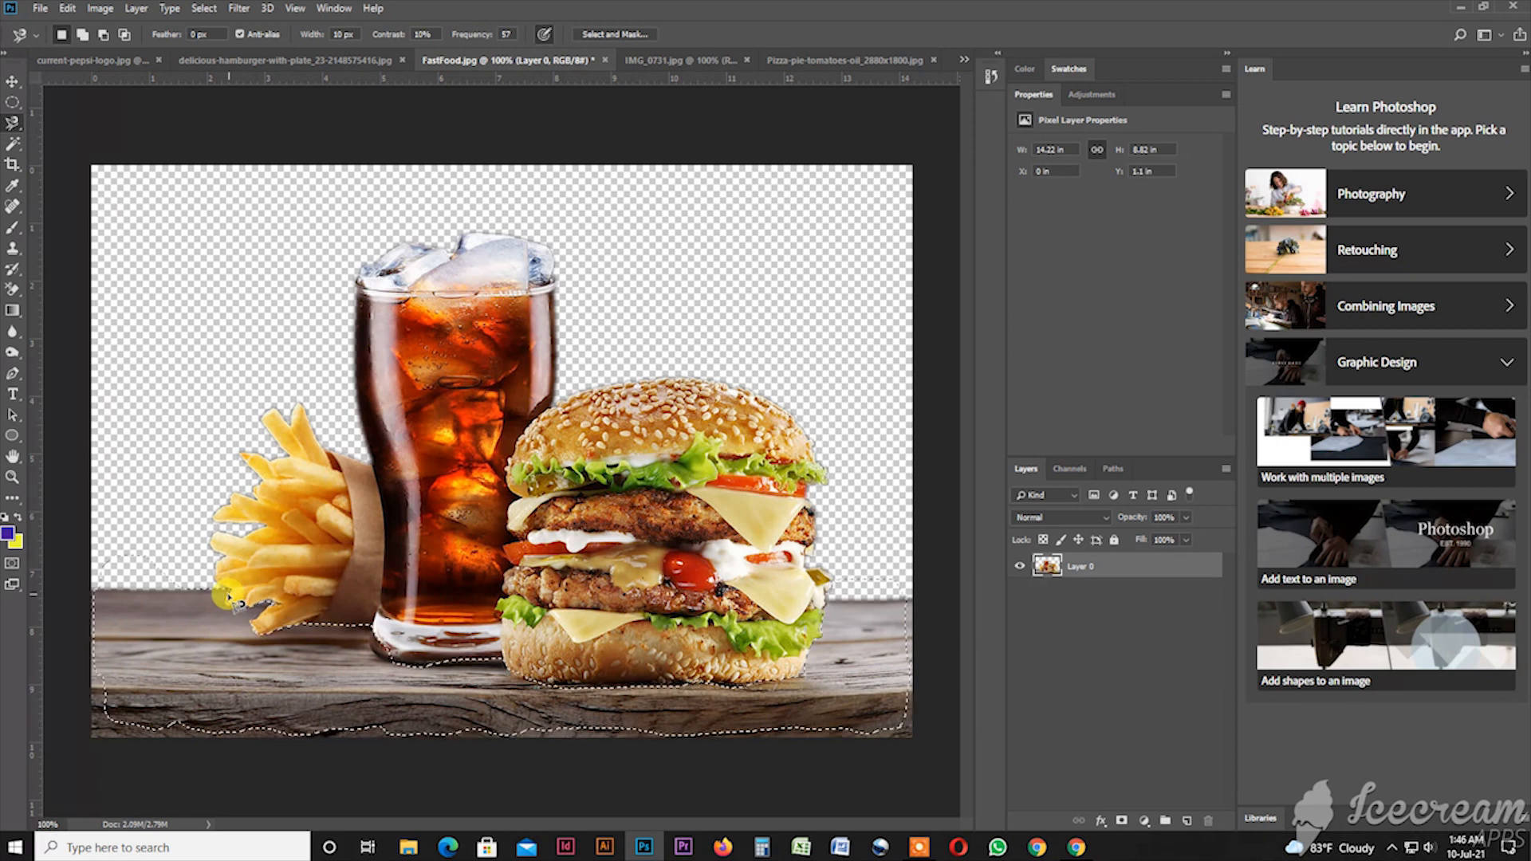
# Step: Add the missed table areas along the image's side and bottom edges to the selection with the Elliptical Marquee
pyautogui.click(12, 102)
pyautogui.click(78, 120)
pyautogui.moveTo(923, 766); pyautogui.dragTo(905, 680)
pyautogui.moveTo(939, 772); pyautogui.dragTo(855, 581)
pyautogui.moveTo(902, 790); pyautogui.dragTo(571, 738)
pyautogui.moveTo(267, 720); pyautogui.dragTo(688, 778)
pyautogui.moveTo(318, 776); pyautogui.dragTo(64, 559)
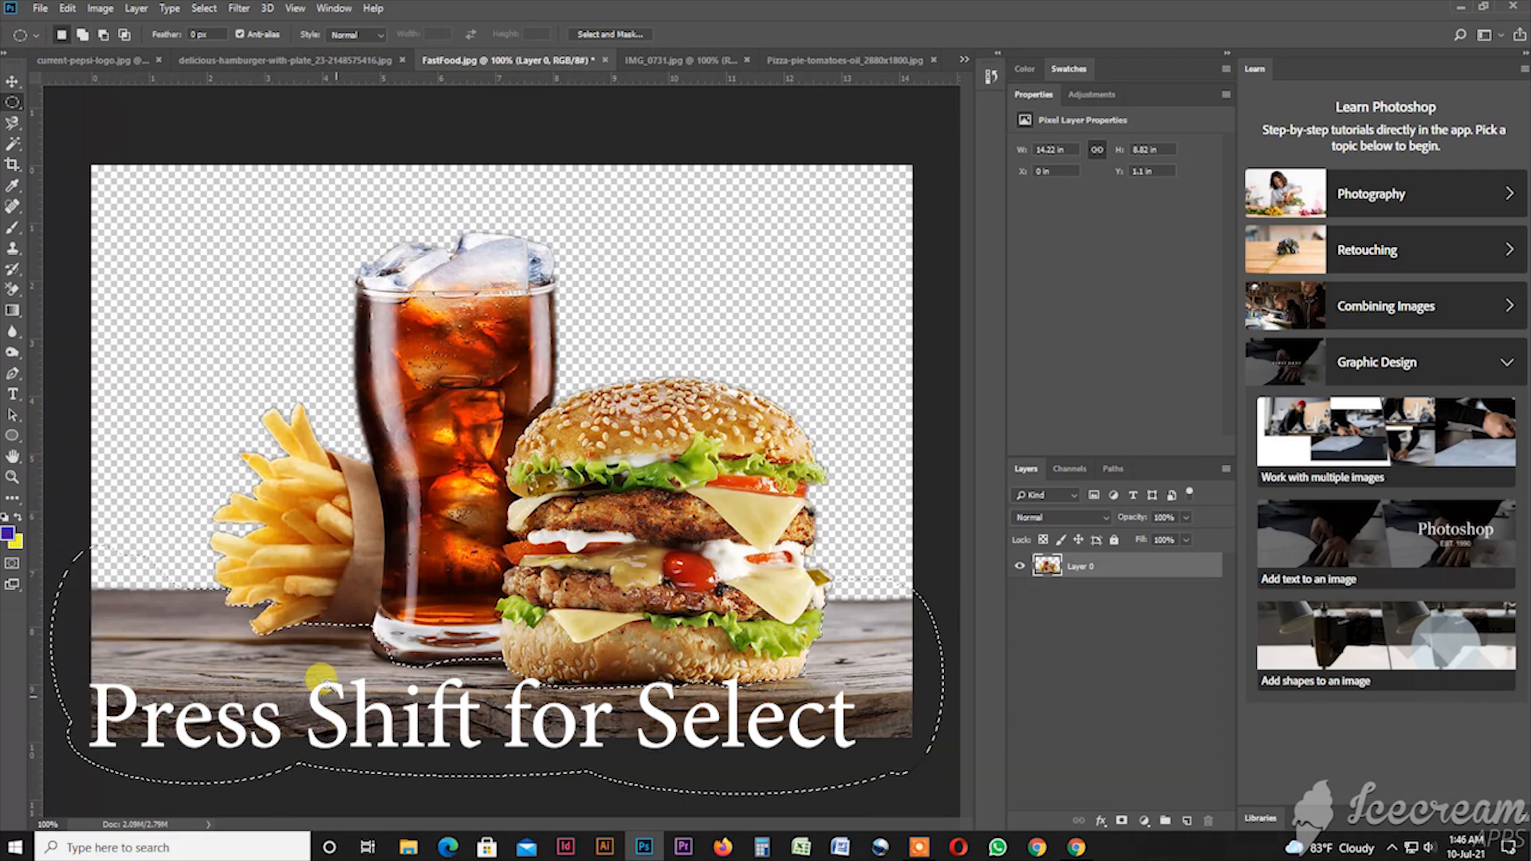
# Step: Subtract the glass base and the bottom of the burger bun from the table selection with elliptical marquees
pyautogui.scroll(6, 329, 696)
pyautogui.moveTo(408, 560); pyautogui.dragTo(465, 640)
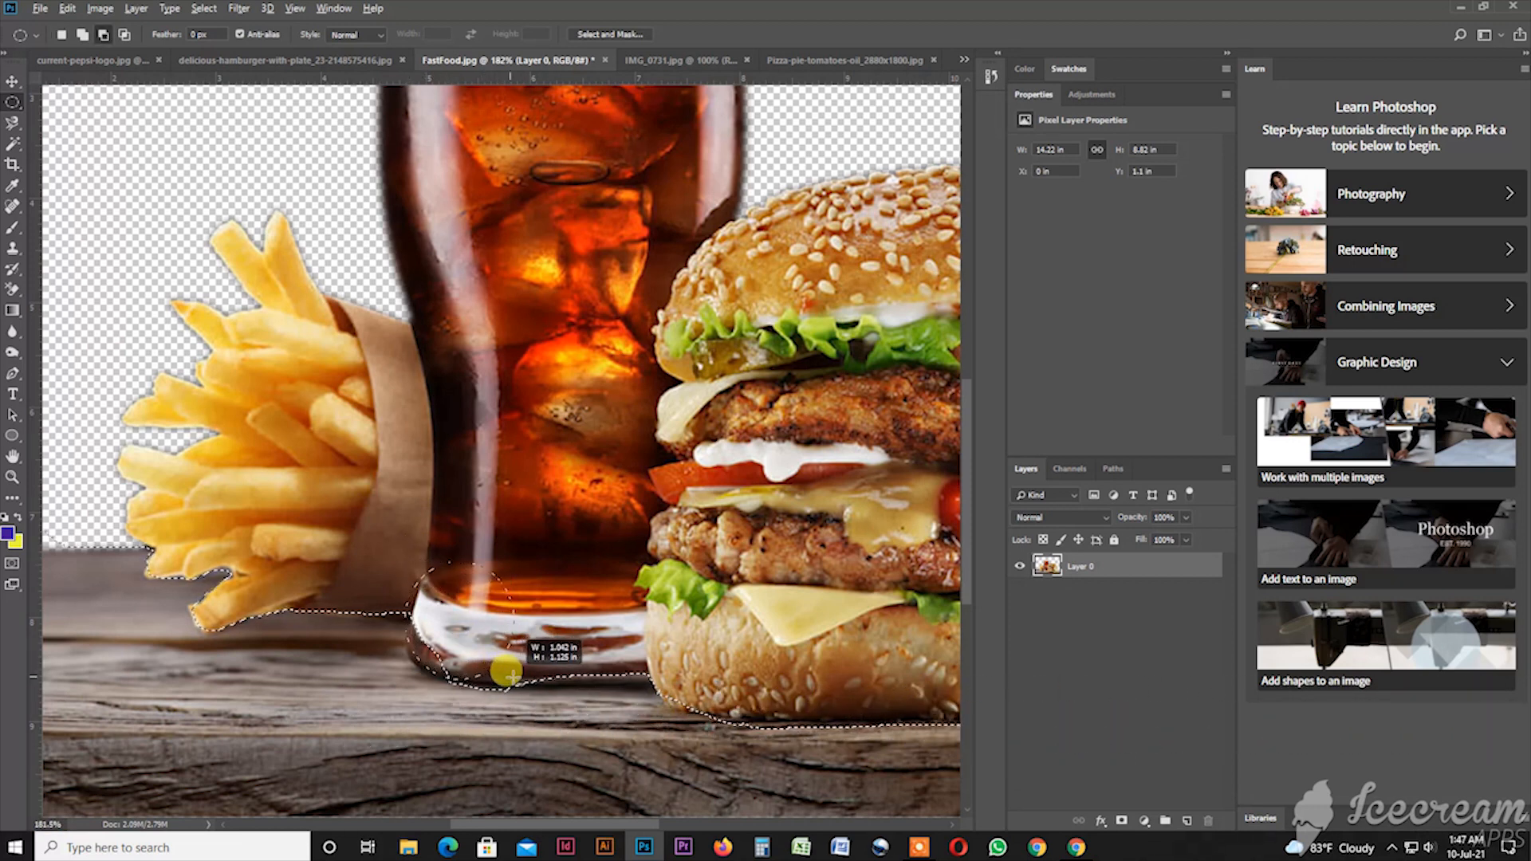
pyautogui.moveTo(400, 567); pyautogui.dragTo(519, 668)
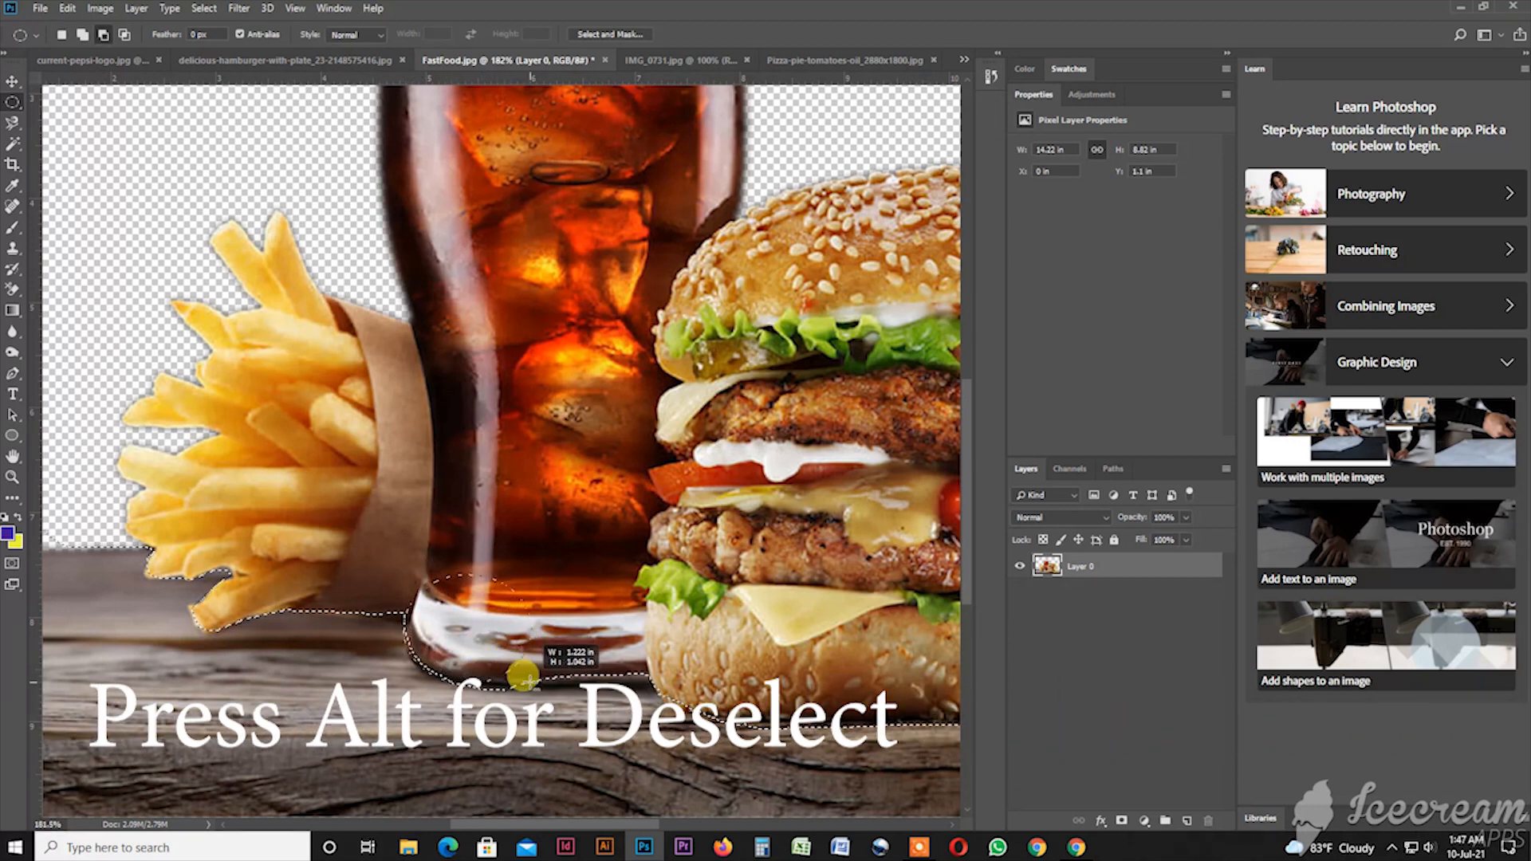
pyautogui.moveTo(462, 551); pyautogui.dragTo(698, 684)
pyautogui.moveTo(444, 576); pyautogui.dragTo(642, 682)
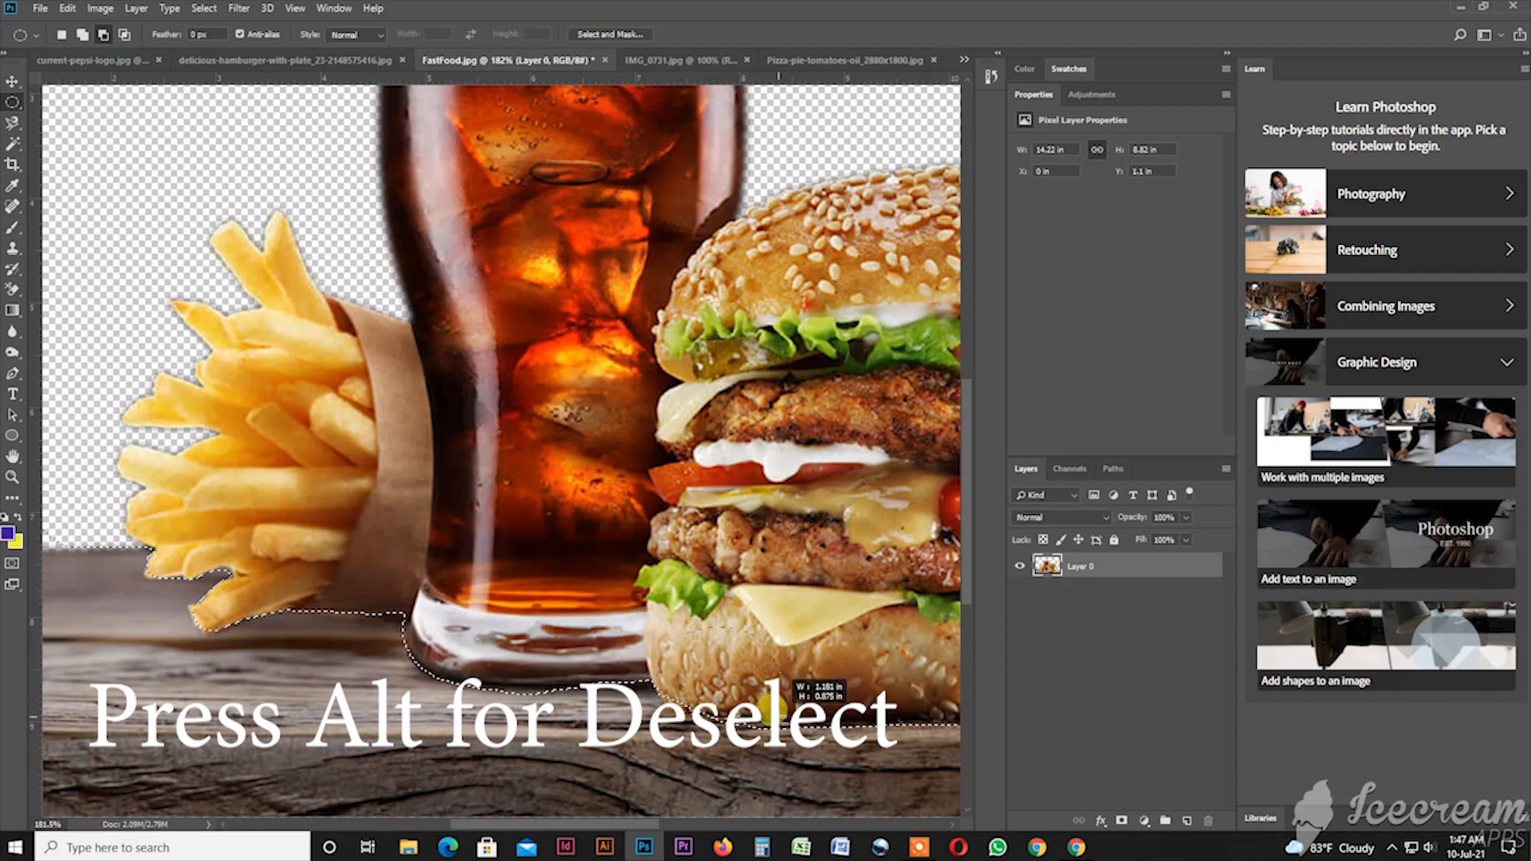
pyautogui.moveTo(651, 636); pyautogui.dragTo(751, 714)
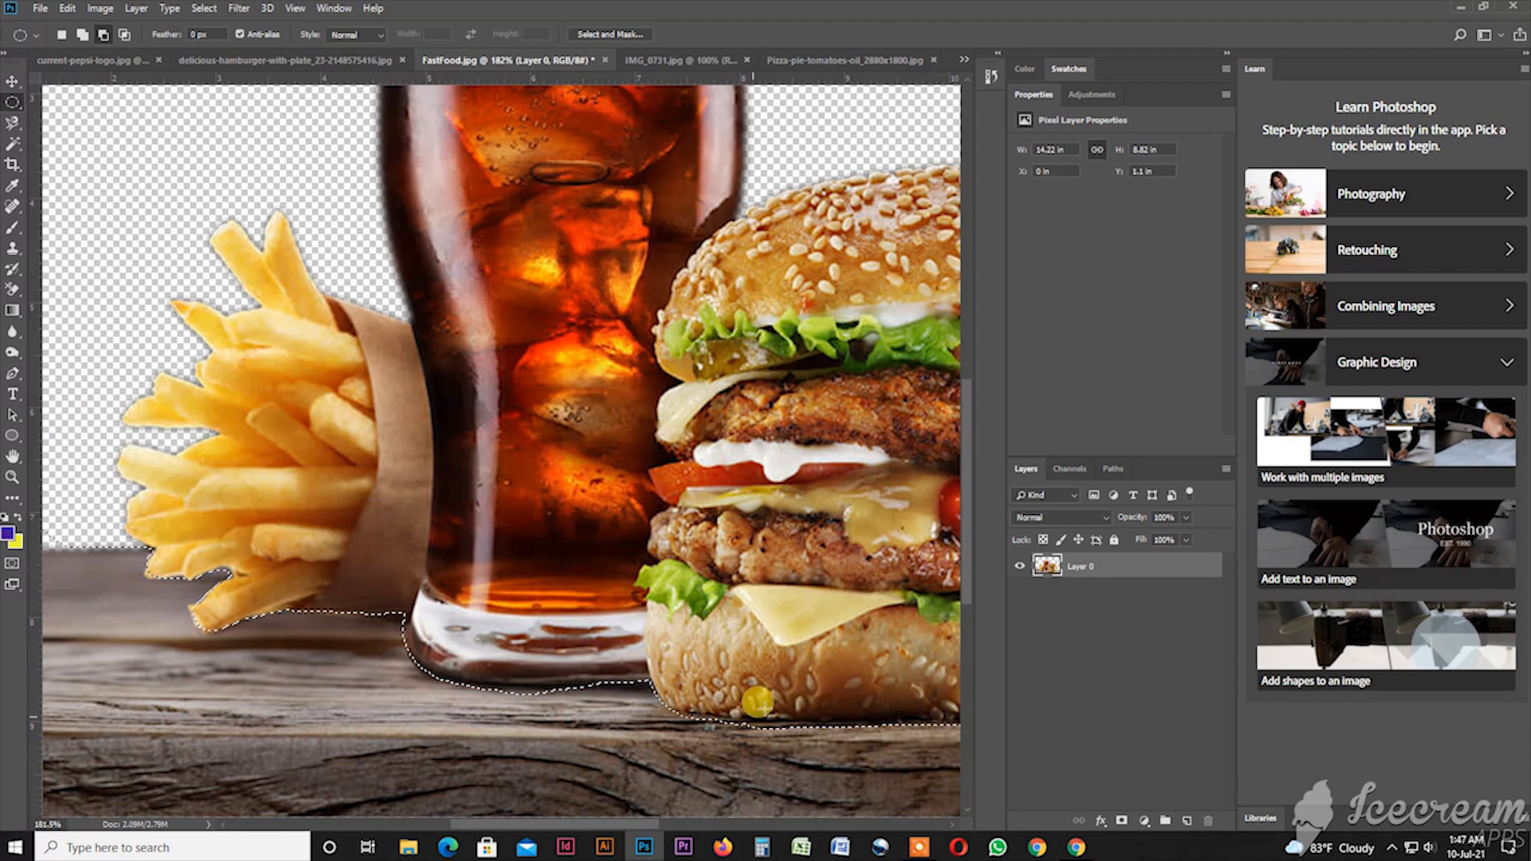
# Step: Feather the table selection and delete the wooden table from around the food
pyautogui.hotkey('ctrl', '-')
pyautogui.hotkey('ctrl', '-')
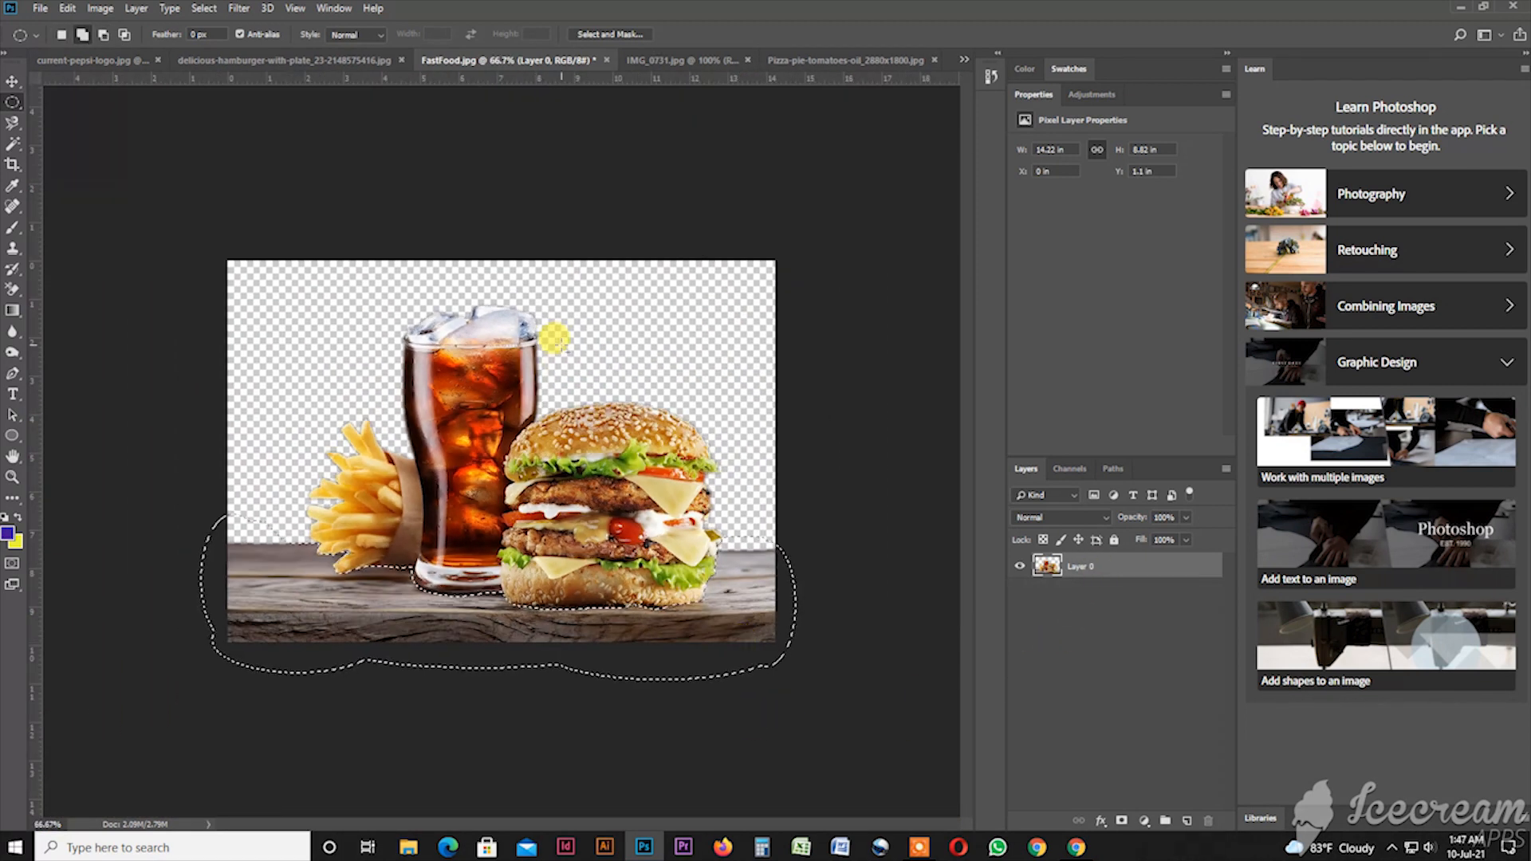
pyautogui.click(204, 8)
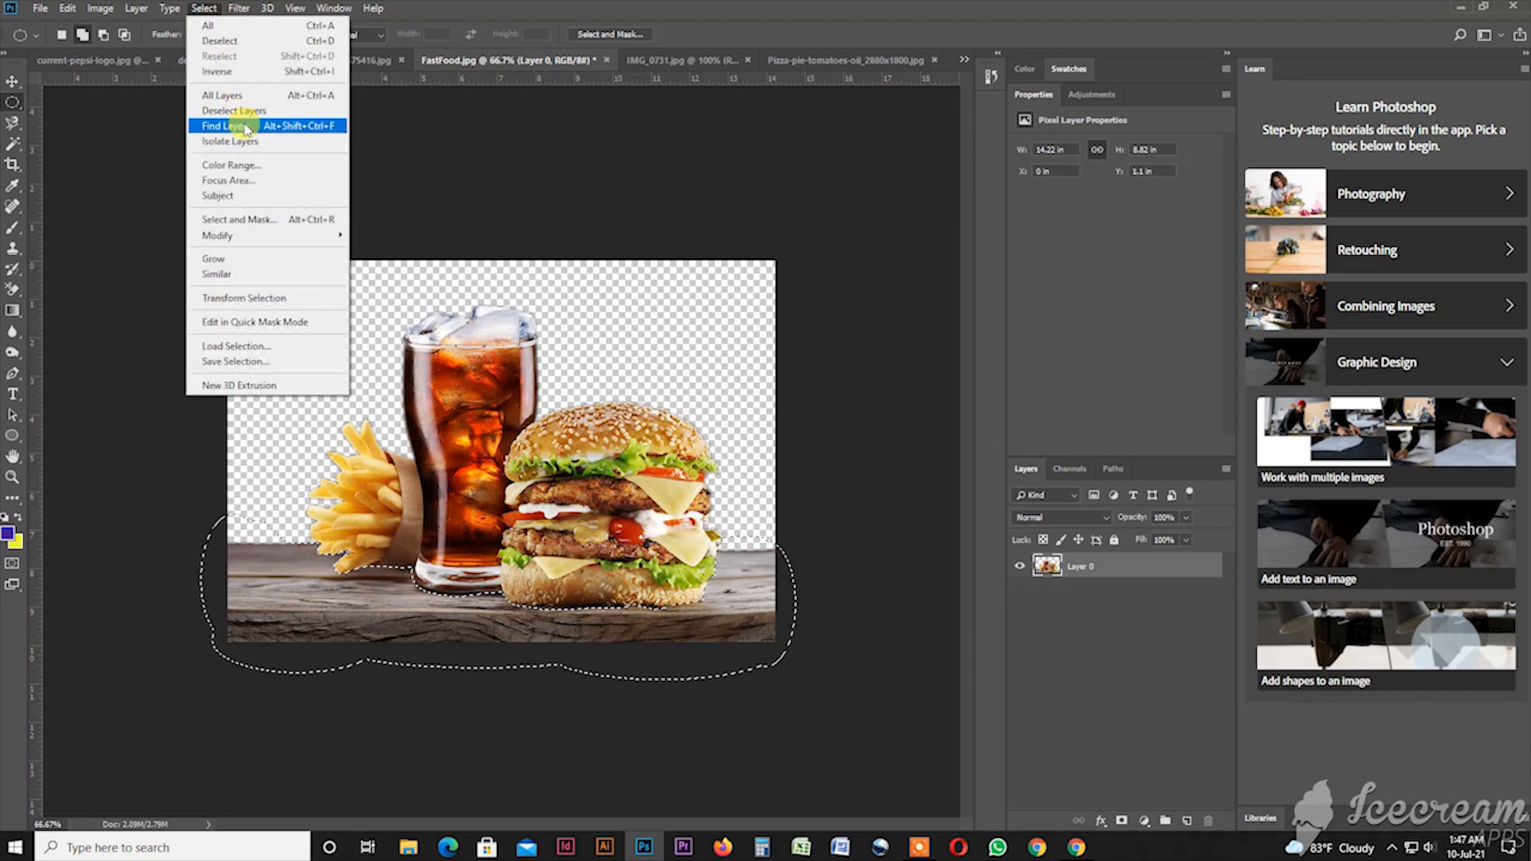
pyautogui.moveTo(329, 234)
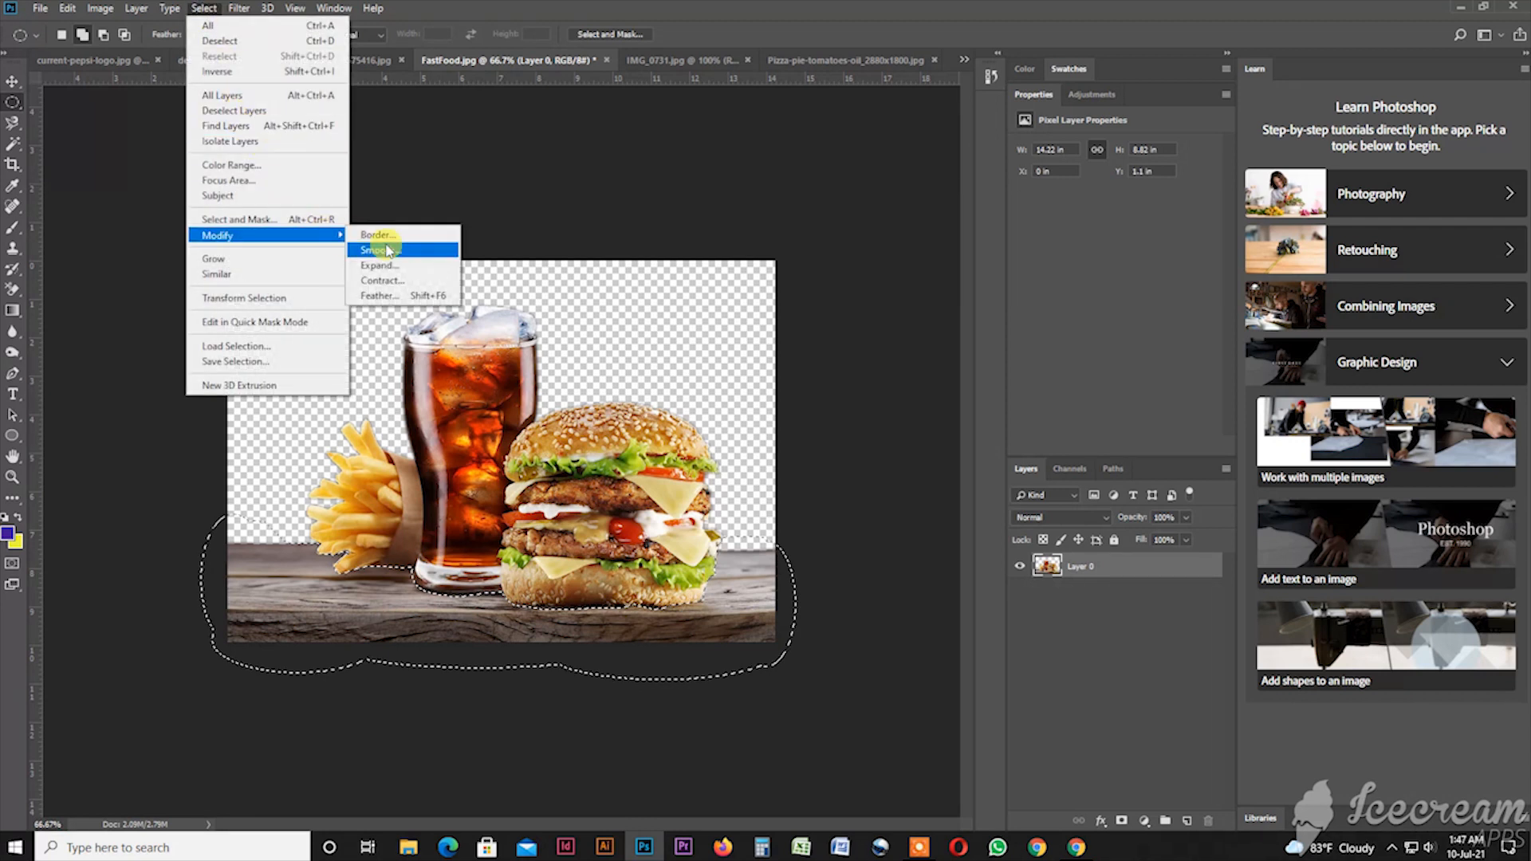
pyautogui.click(413, 296)
pyautogui.click(841, 261)
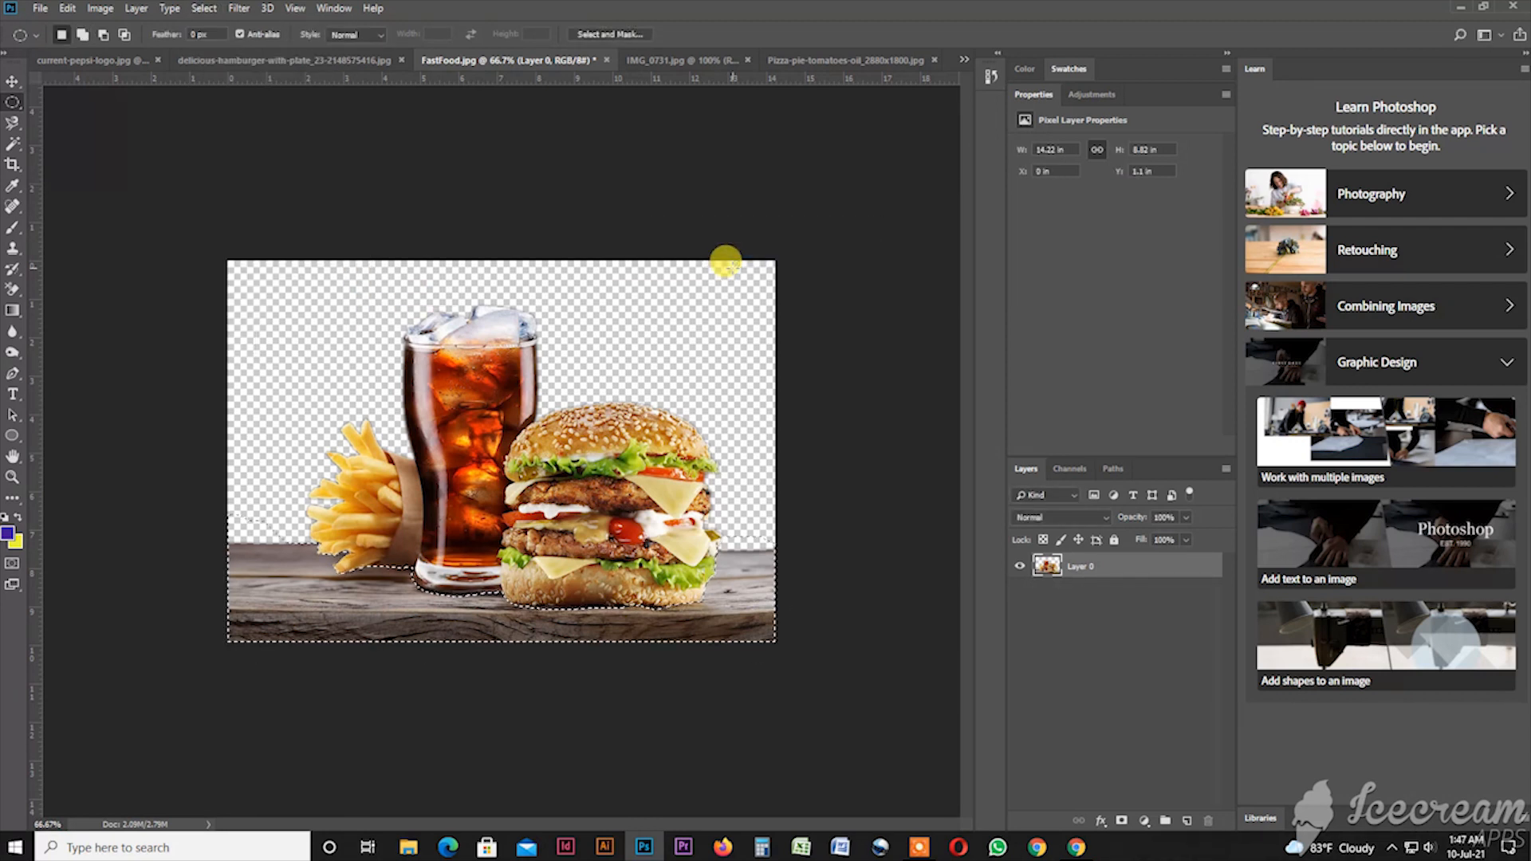
pyautogui.press('Delete')
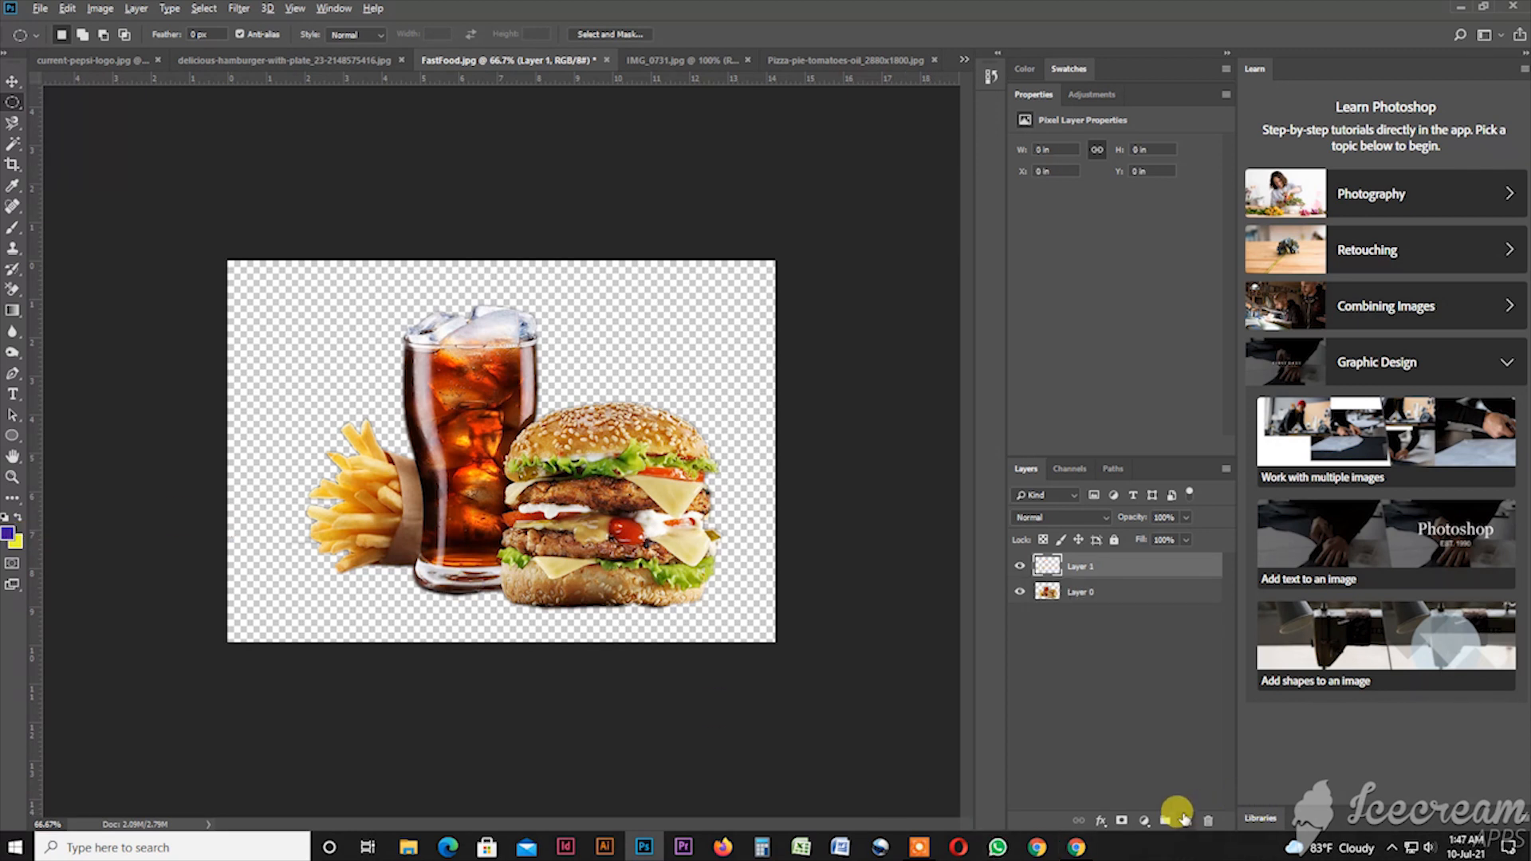
# Step: Preview the food cutout over a purple-filled layer, shifting the cutout slightly up and left, and delete the purple layer
pyautogui.hotkey('alt', 'BackSpace')
pyautogui.hotkey('ctrl', '[')
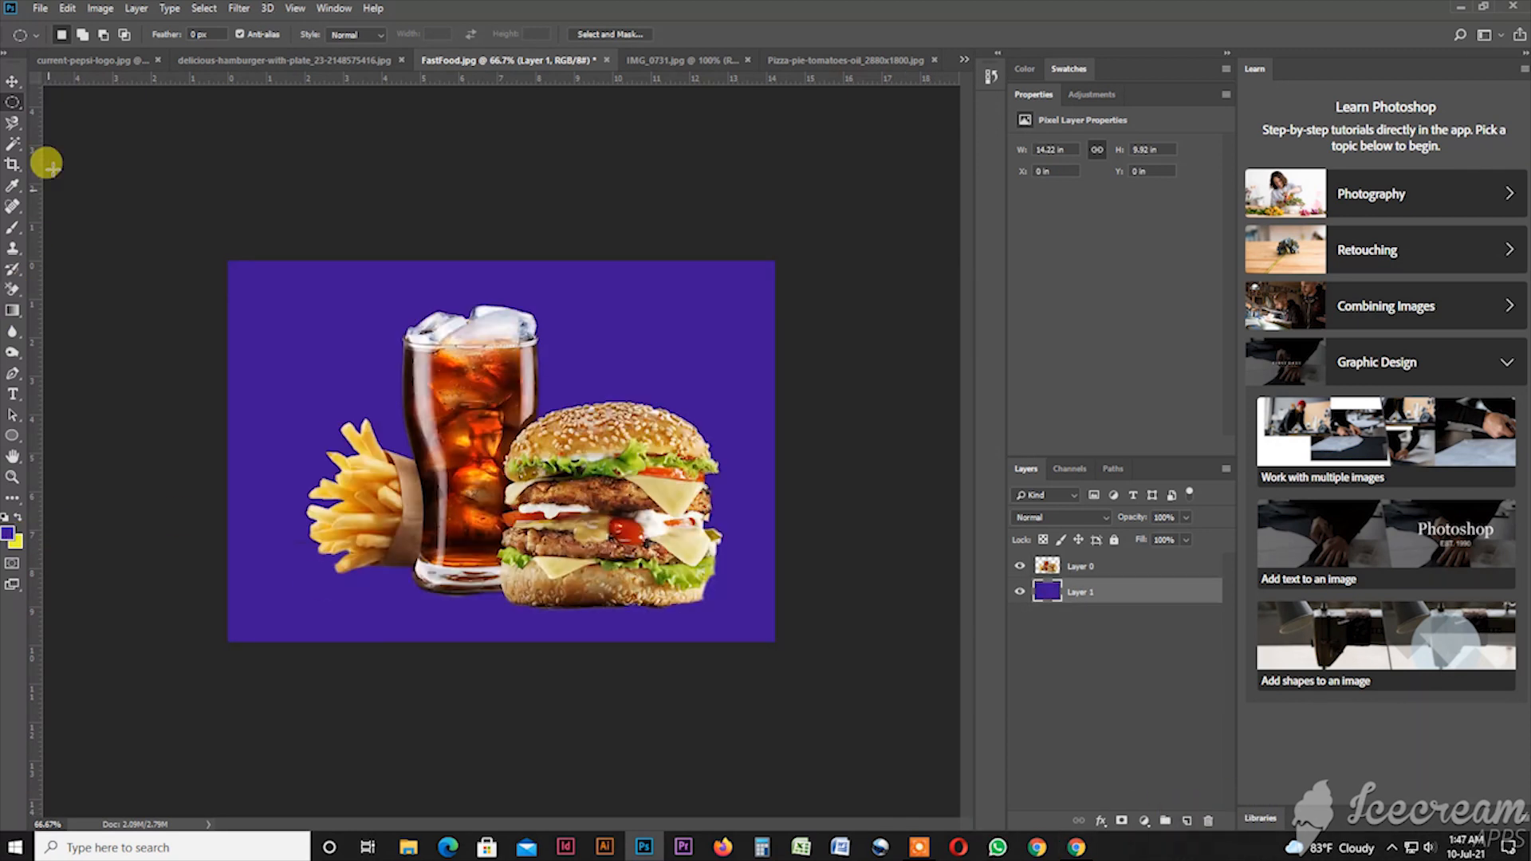
pyautogui.click(13, 80)
pyautogui.moveTo(641, 543)
pyautogui.mouseDown()
pyautogui.moveTo(623, 466)
pyautogui.moveTo(630, 534)
pyautogui.mouseUp()
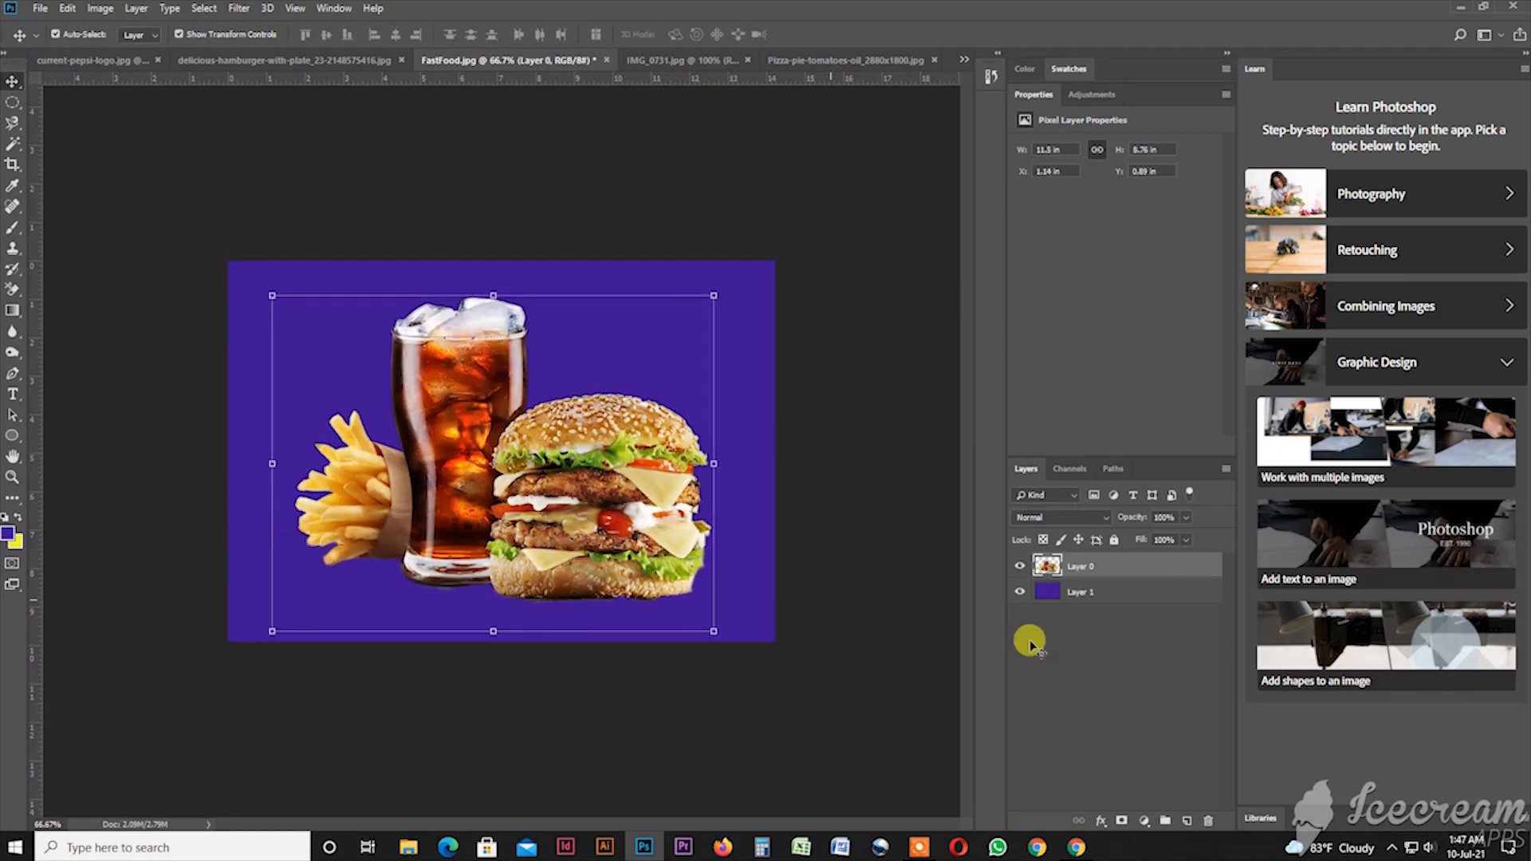
pyautogui.moveTo(1136, 590); pyautogui.dragTo(1208, 821)
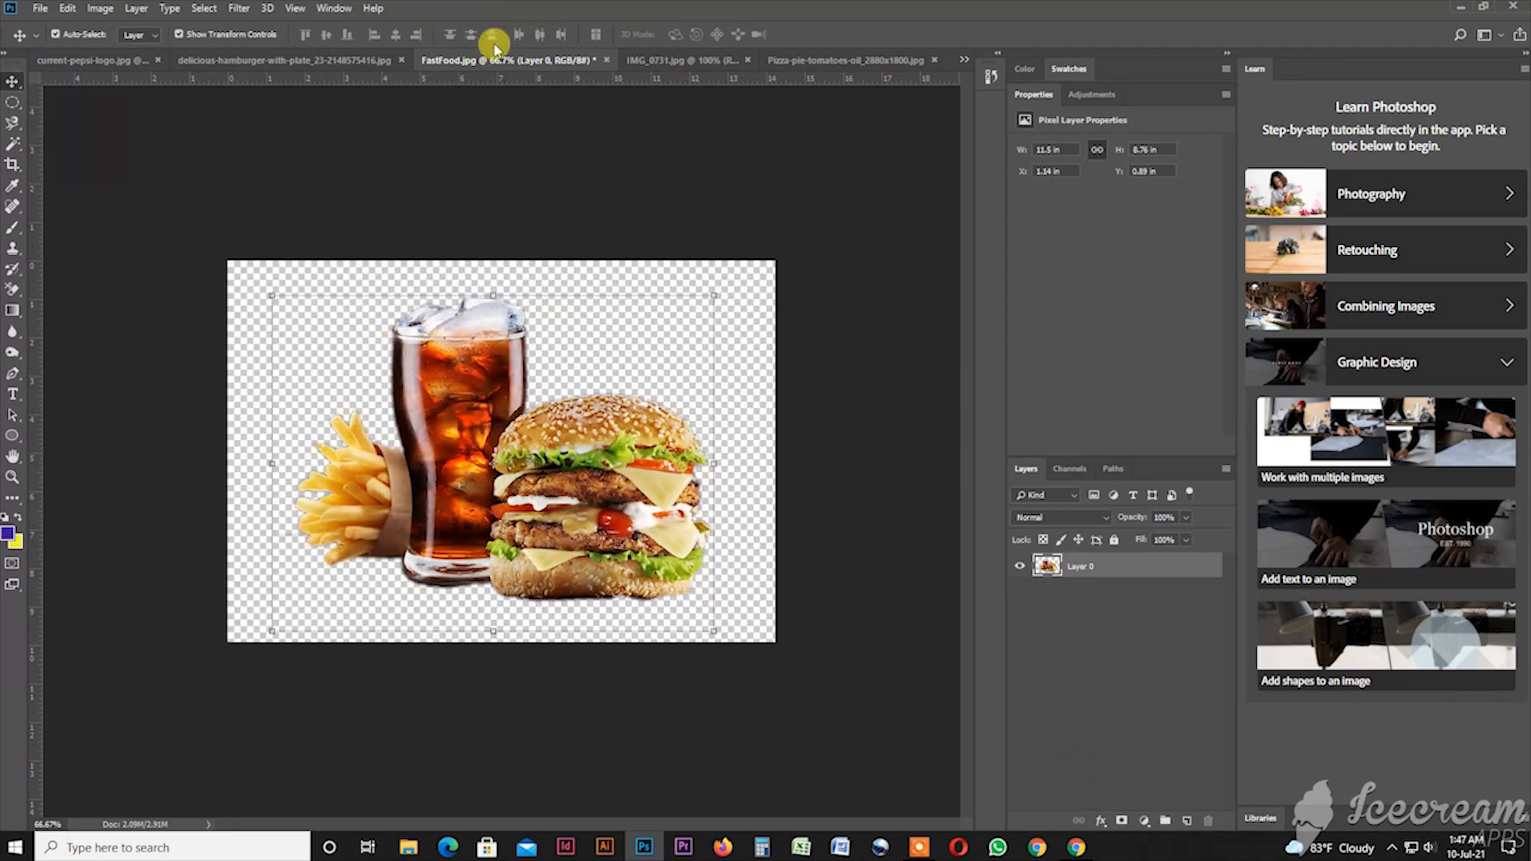
# Step: Switch to the Pizza-pie-tomatoes-oil image and select its dark background with the Magic Wand, adding the area beside the pizza's lower edge
pyautogui.click(691, 62)
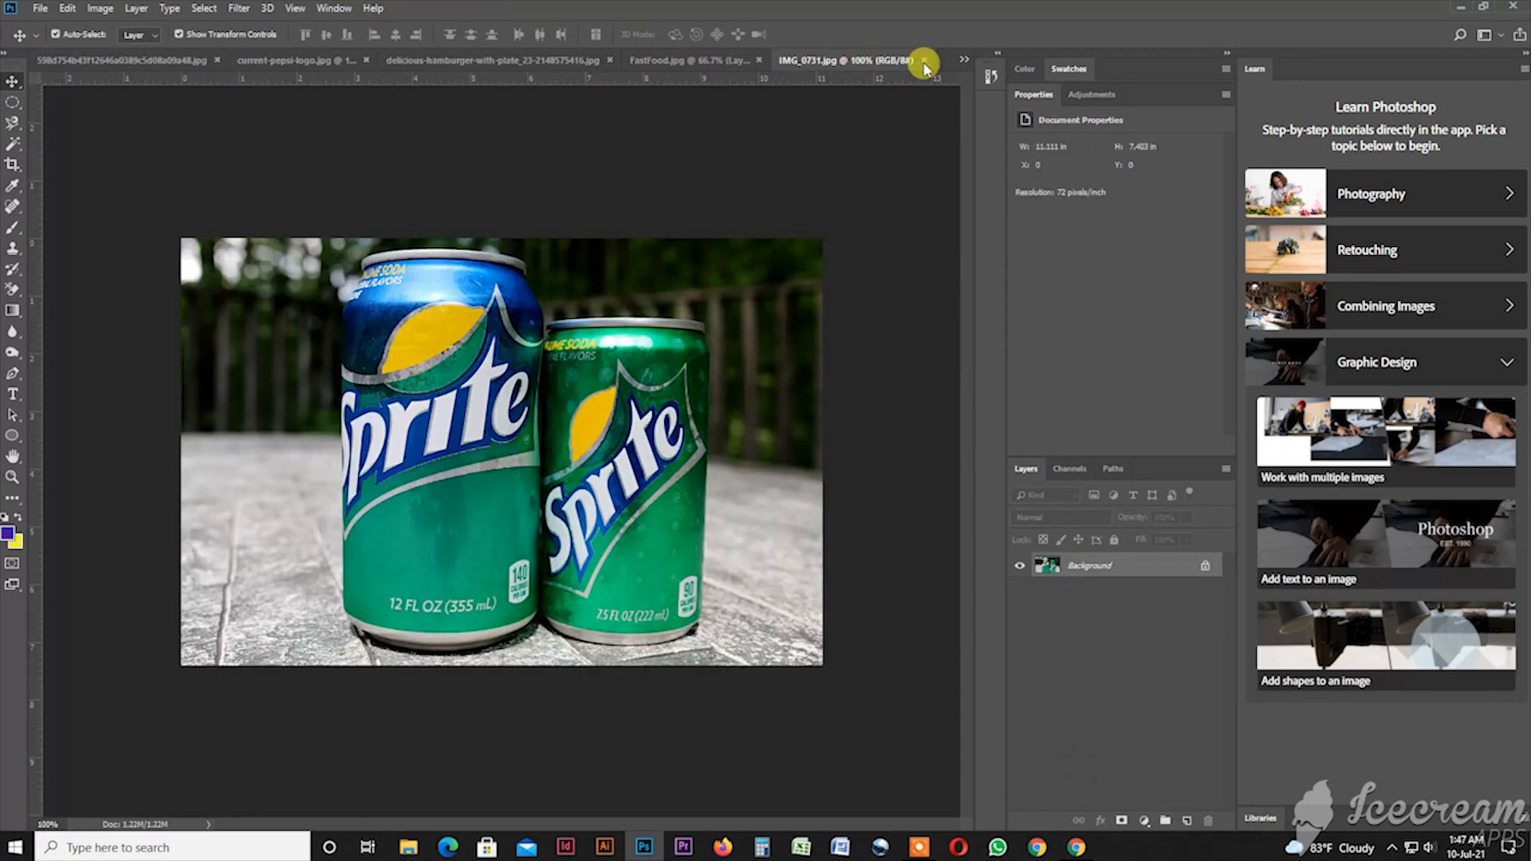
pyautogui.click(965, 63)
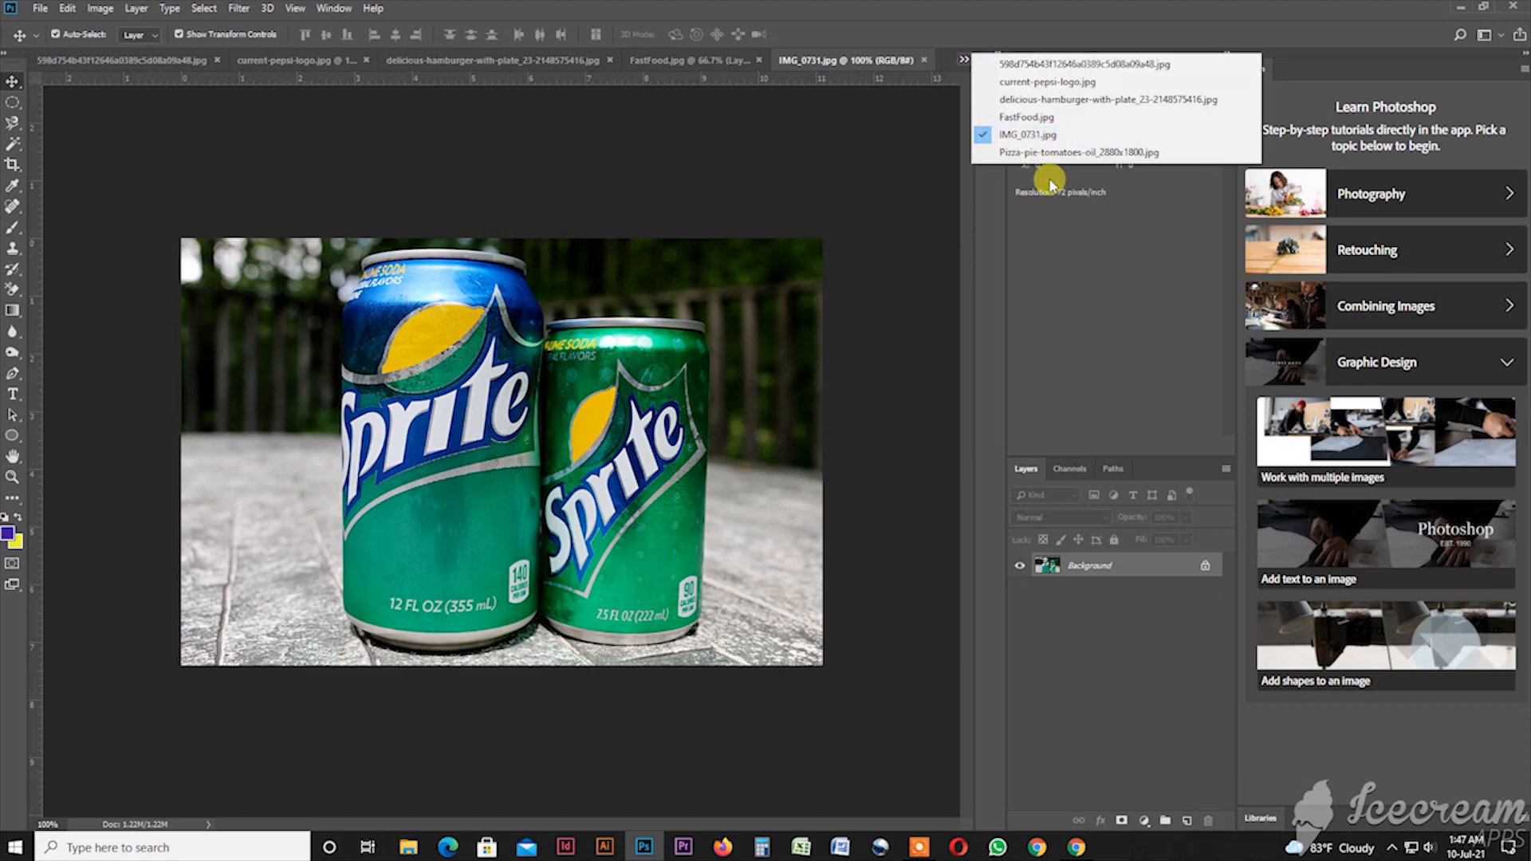
pyautogui.click(1039, 153)
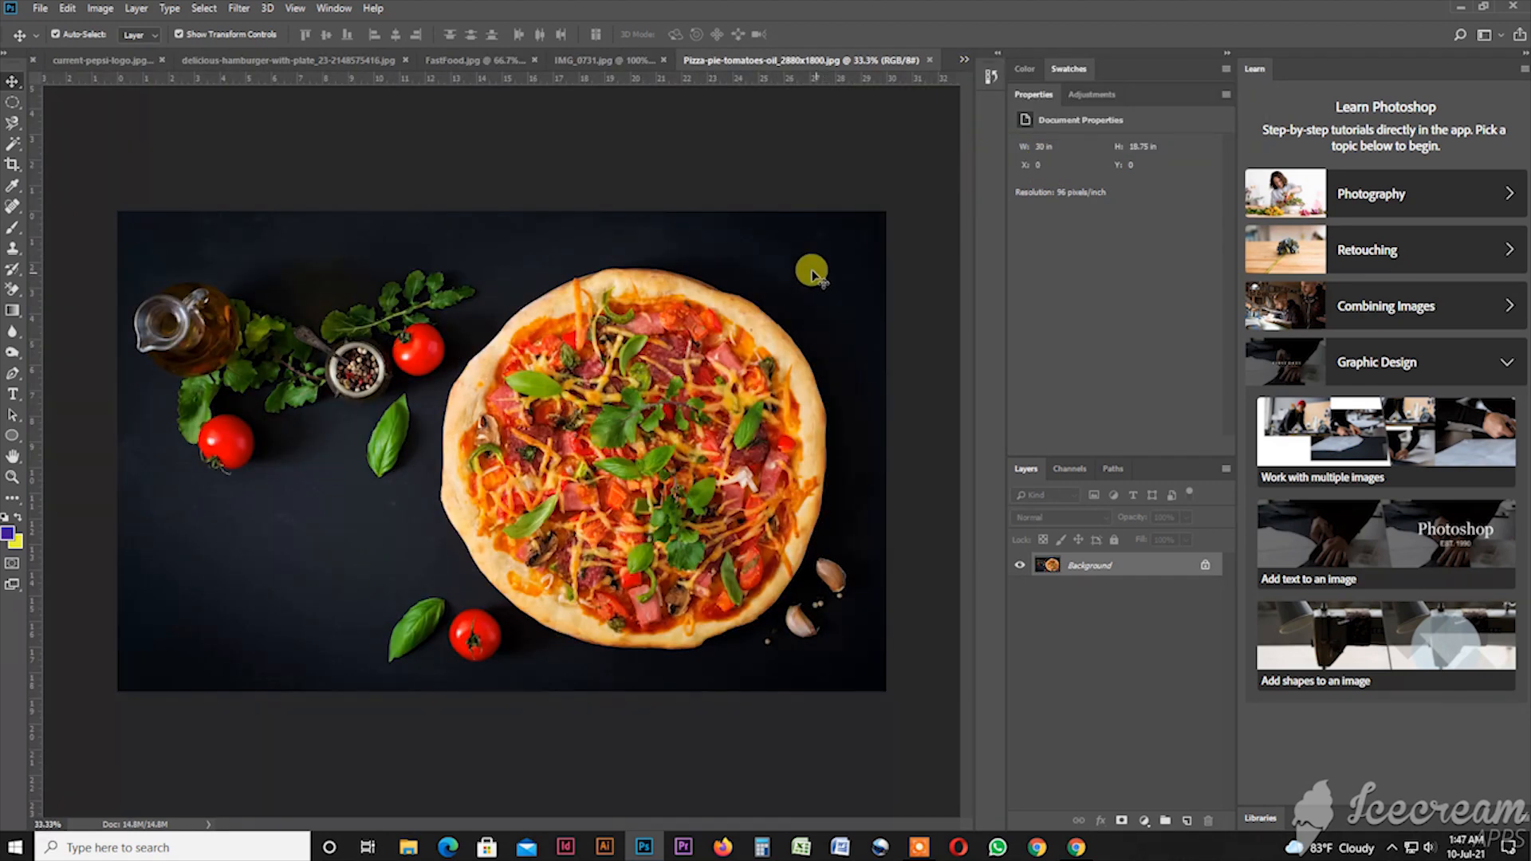
pyautogui.click(14, 144)
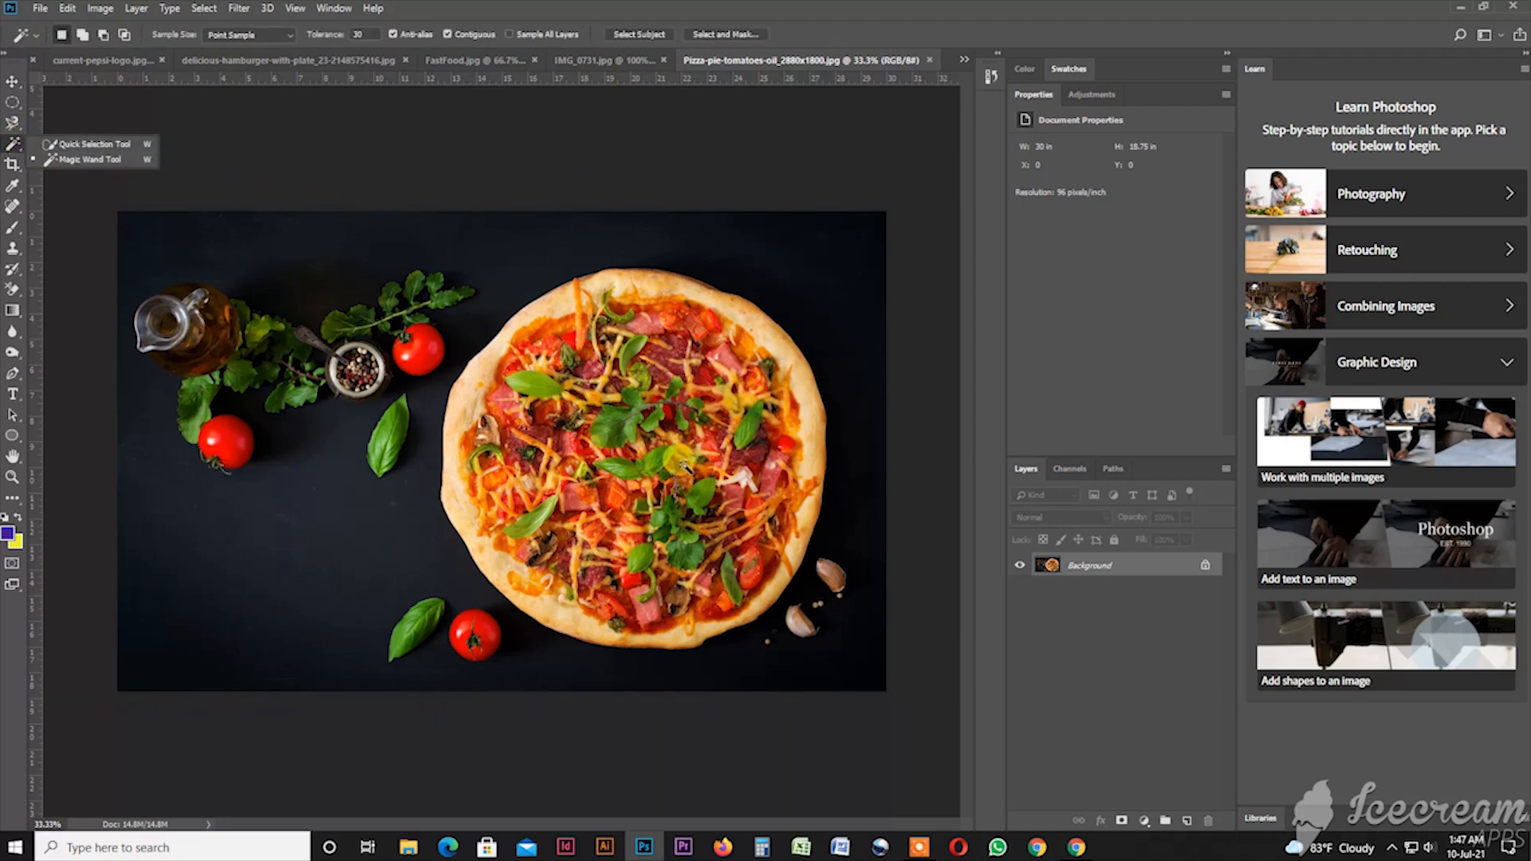
pyautogui.click(99, 159)
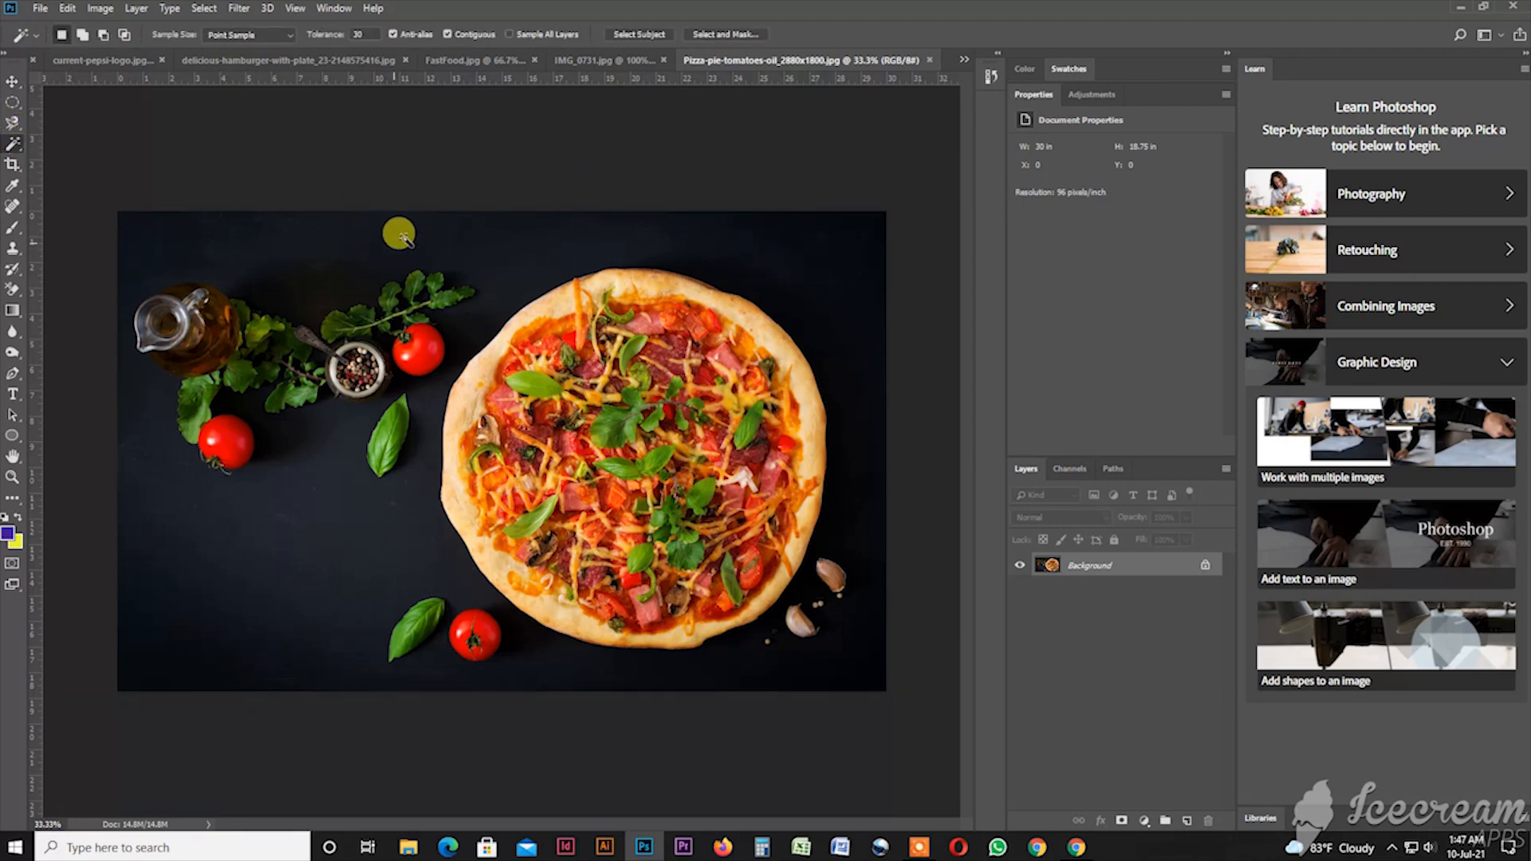
pyautogui.click(470, 233)
pyautogui.keyDown('shift'); pyautogui.click(810, 616); pyautogui.keyUp('shift')
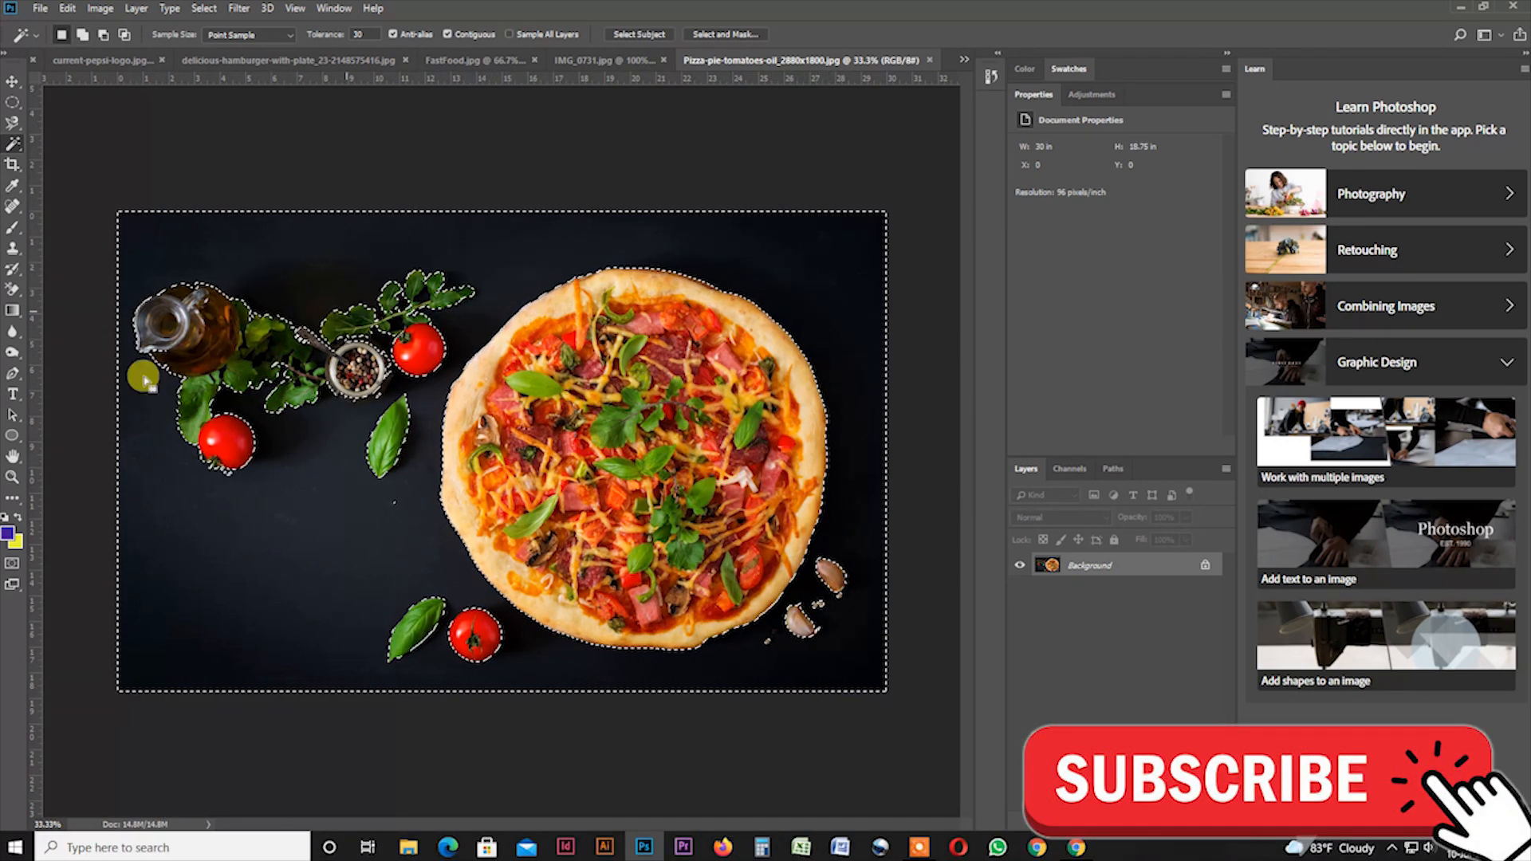
# Step: Convert the pizza image's Background into a regular layer, feather the selection and delete the dark backdrop
pyautogui.doubleClick(1096, 566)
pyautogui.press('Return')
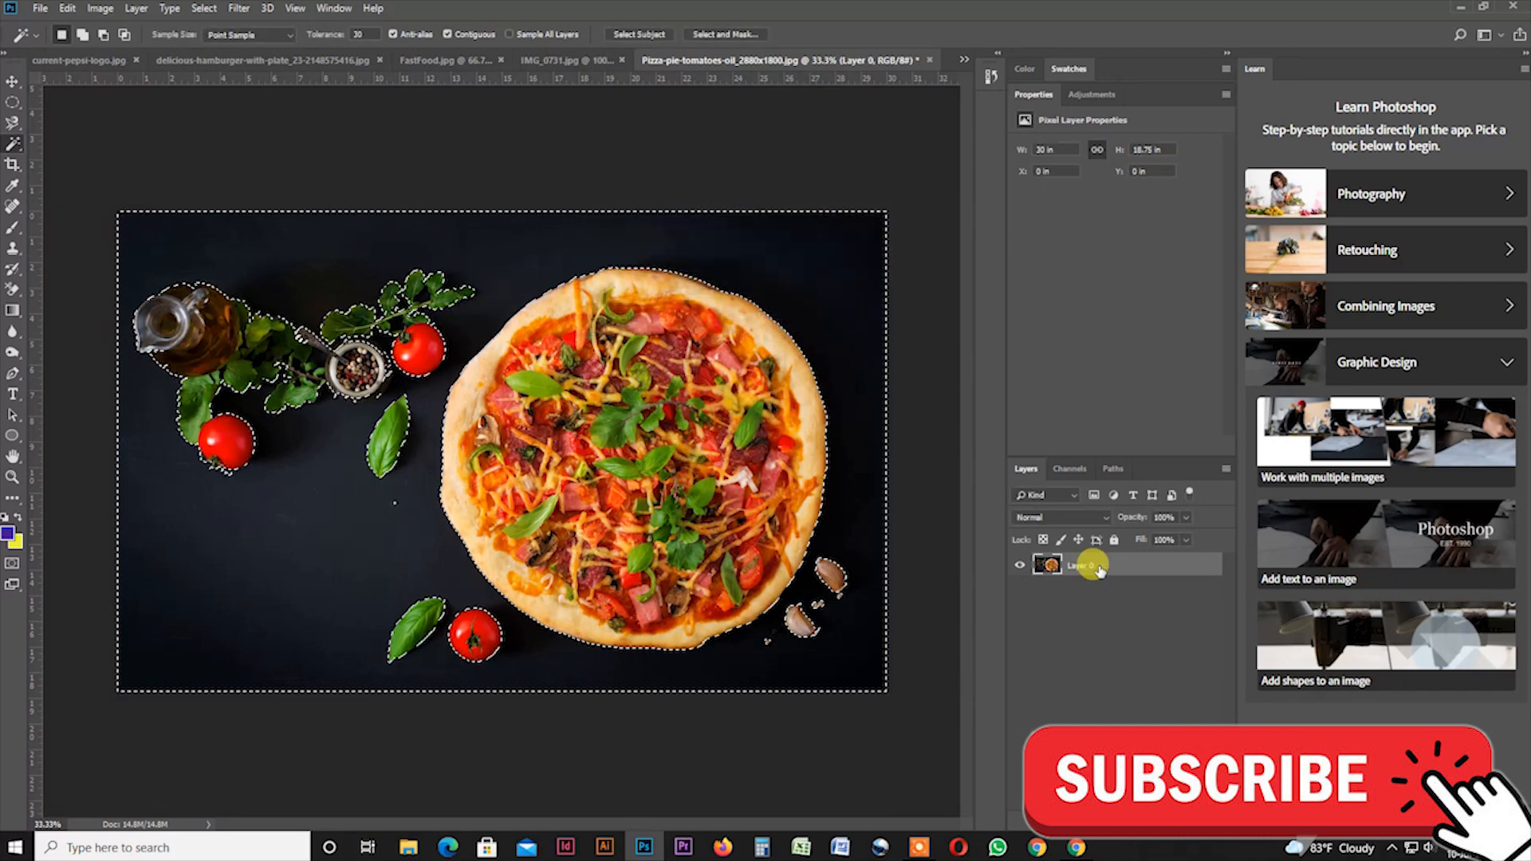
pyautogui.click(205, 8)
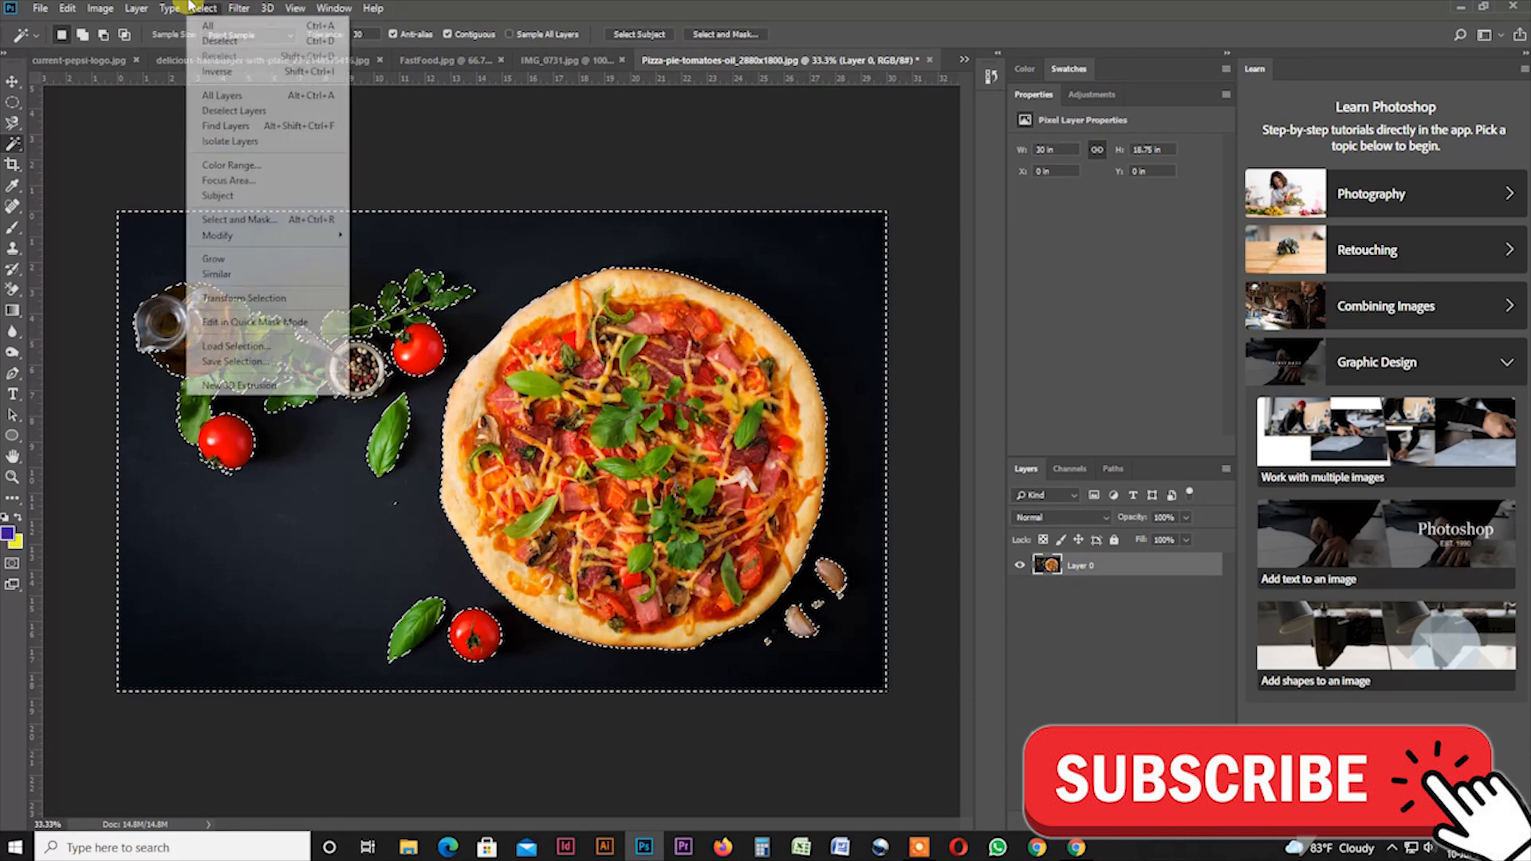
pyautogui.moveTo(319, 236)
pyautogui.click(397, 281)
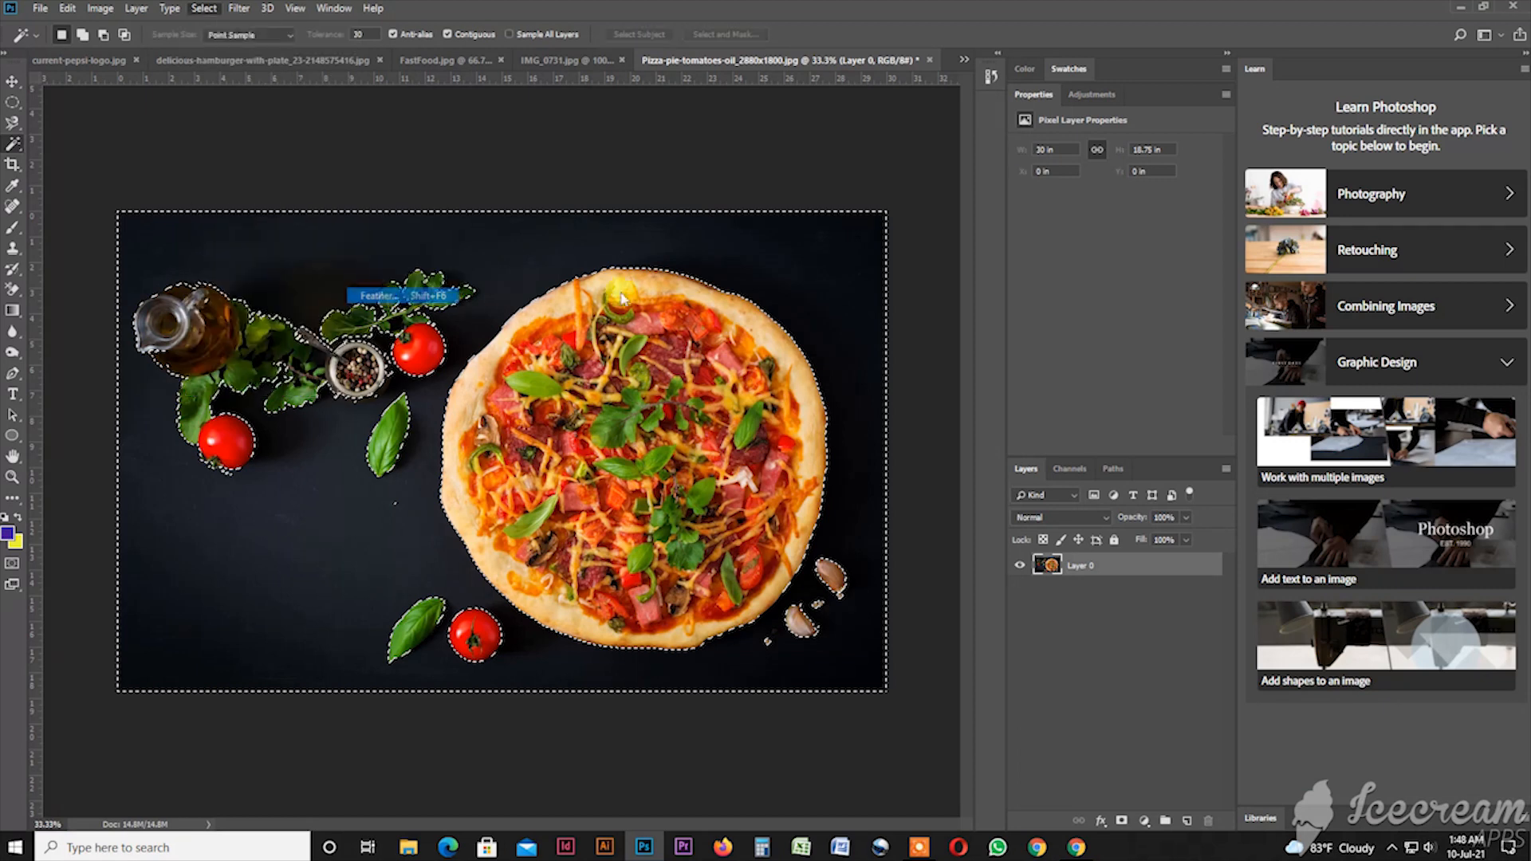
pyautogui.click(819, 302)
pyautogui.press('Delete')
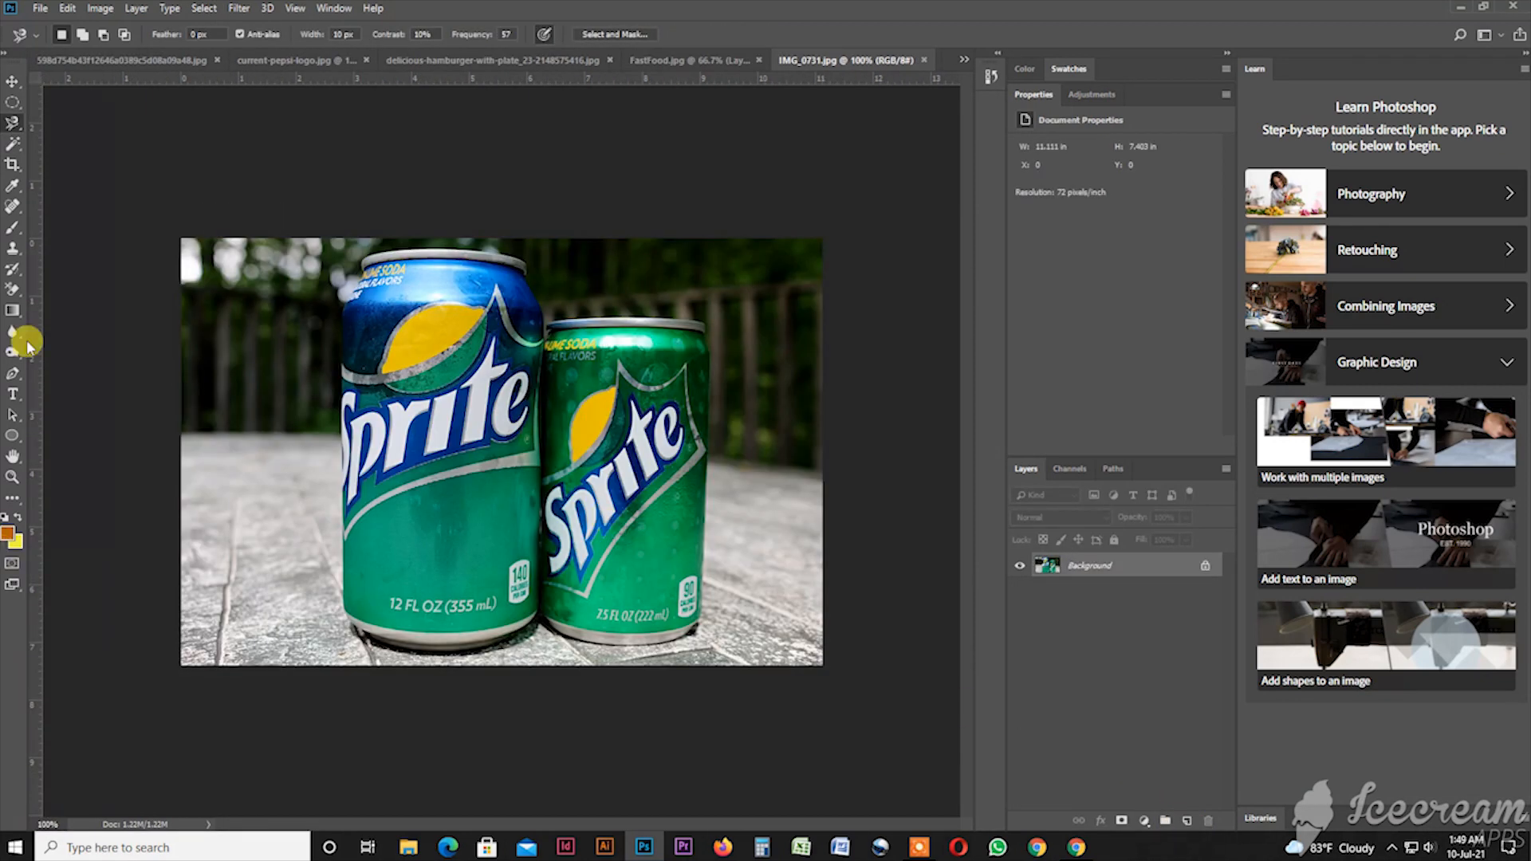
# Step: Trace the larger Sprite can's left side and curved base in IMG_0731.jpg with the Pen tool, up to its lower-right corner
pyautogui.scroll(1, 450, 390)
pyautogui.press('Tab')
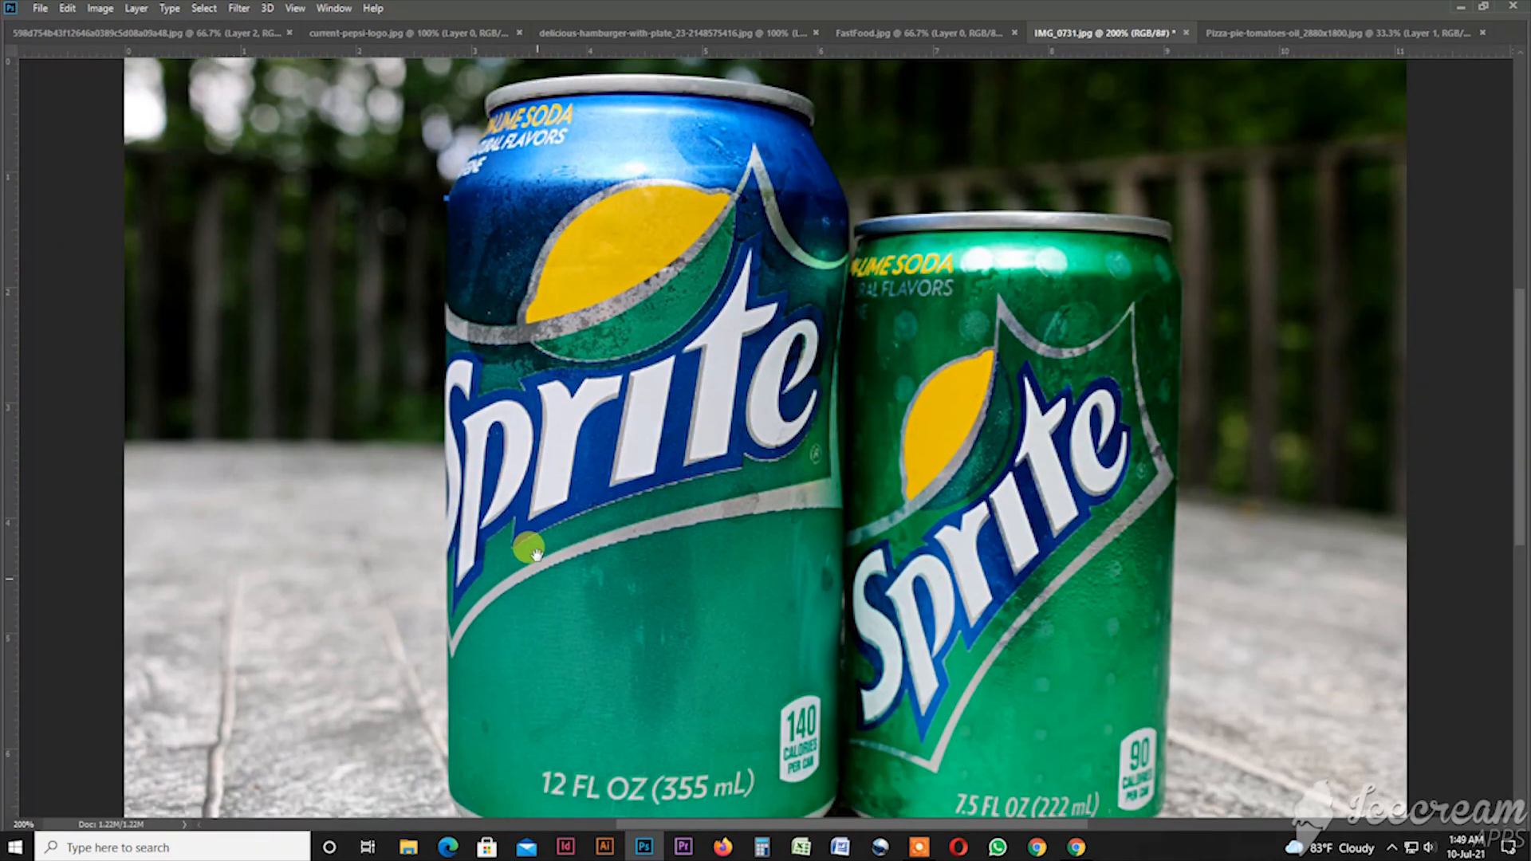
pyautogui.scroll(-1, 558, 518)
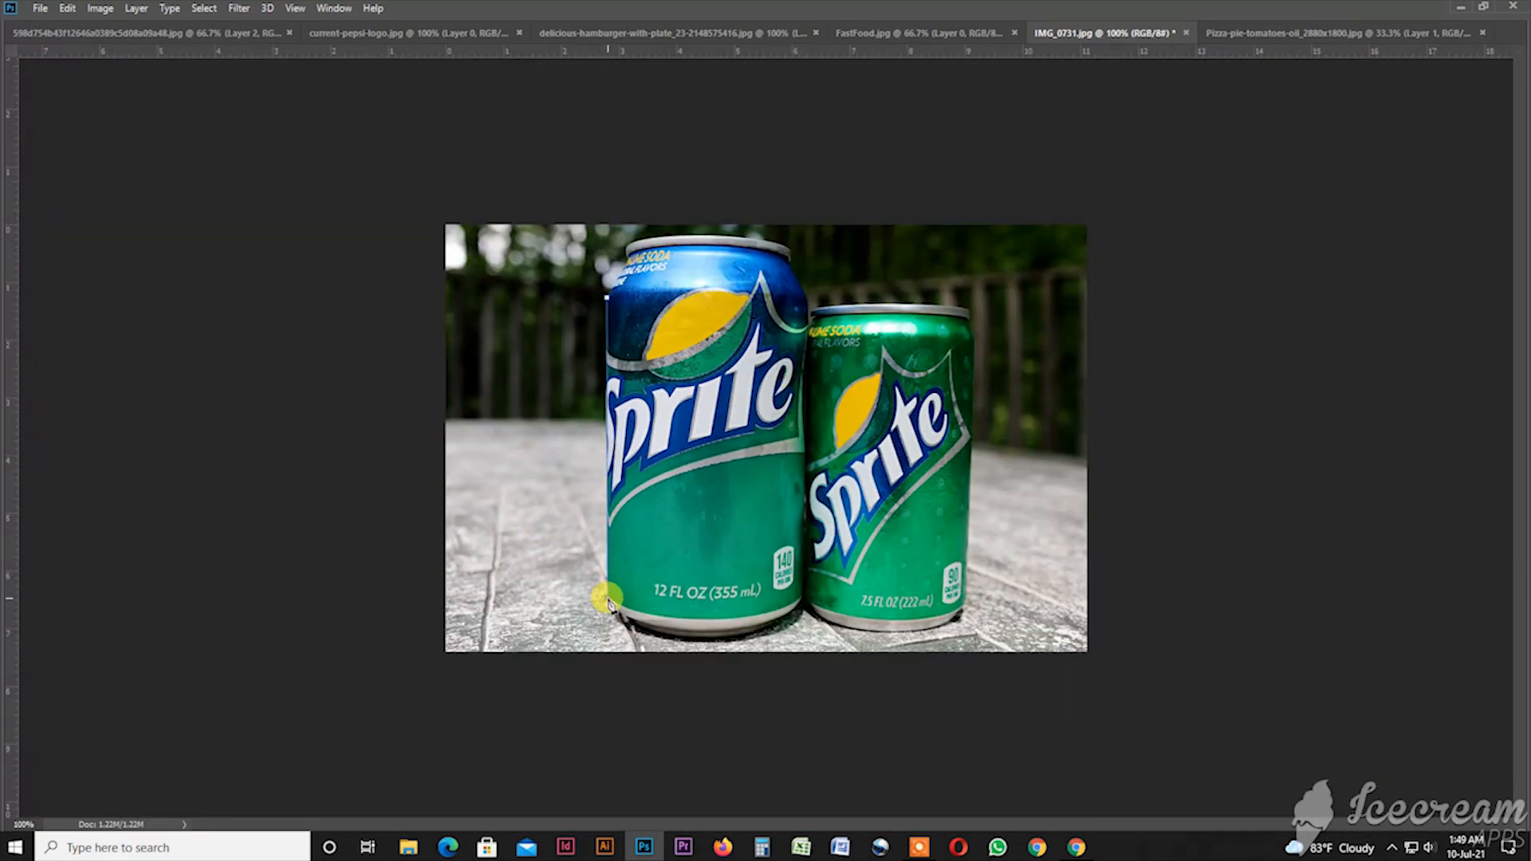
pyautogui.scroll(1, 637, 620)
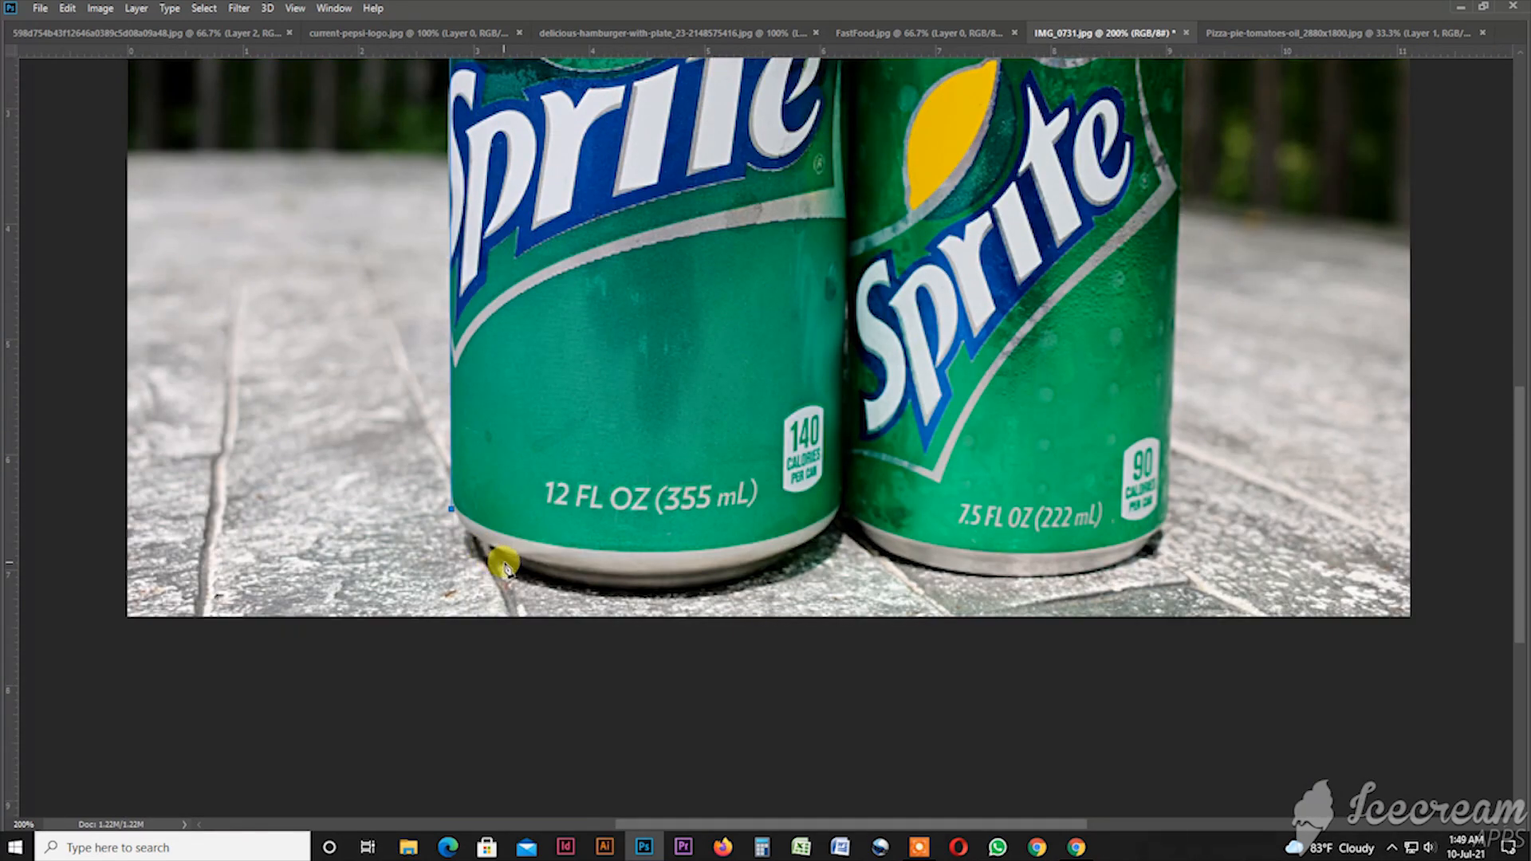
pyautogui.click(497, 554)
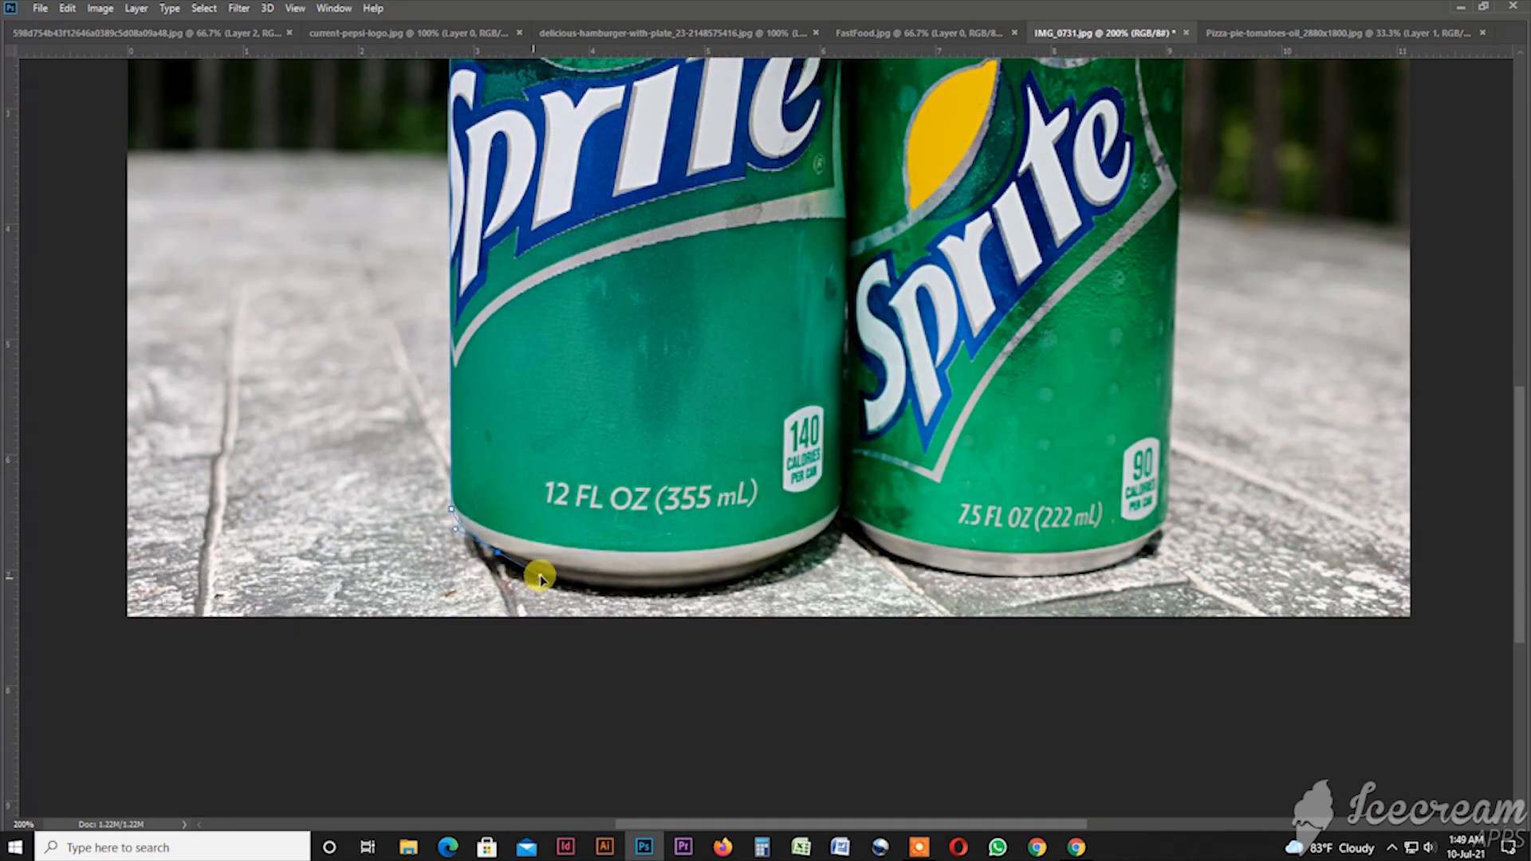
pyautogui.moveTo(786, 563); pyautogui.dragTo(847, 522)
pyautogui.click(847, 489)
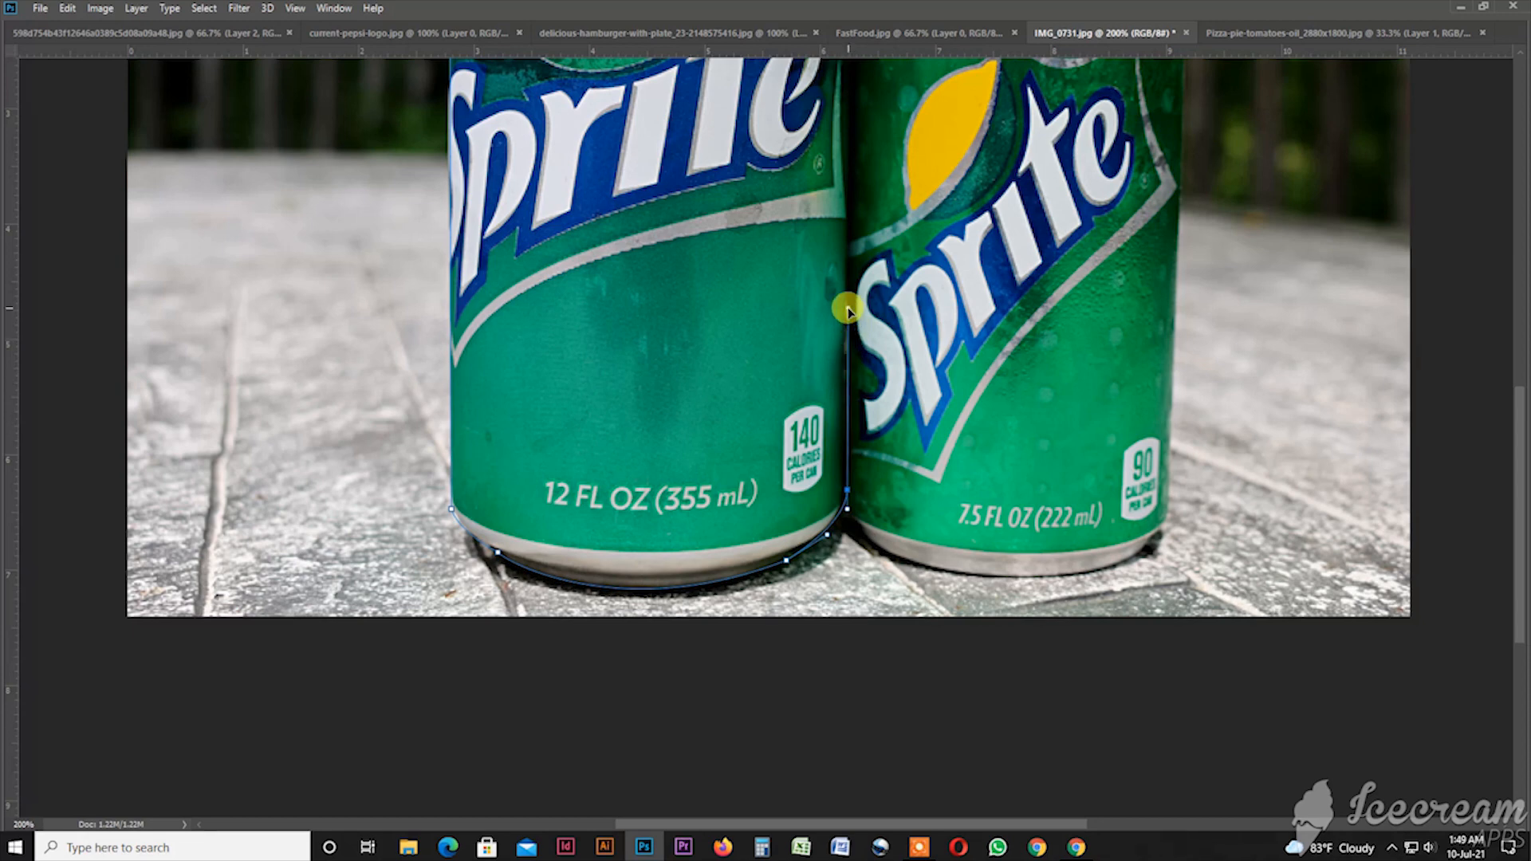
# Step: Continue the pen path up the larger can's right side and around its top rim, closing it at the left shoulder
pyautogui.scroll(3, 874, 423)
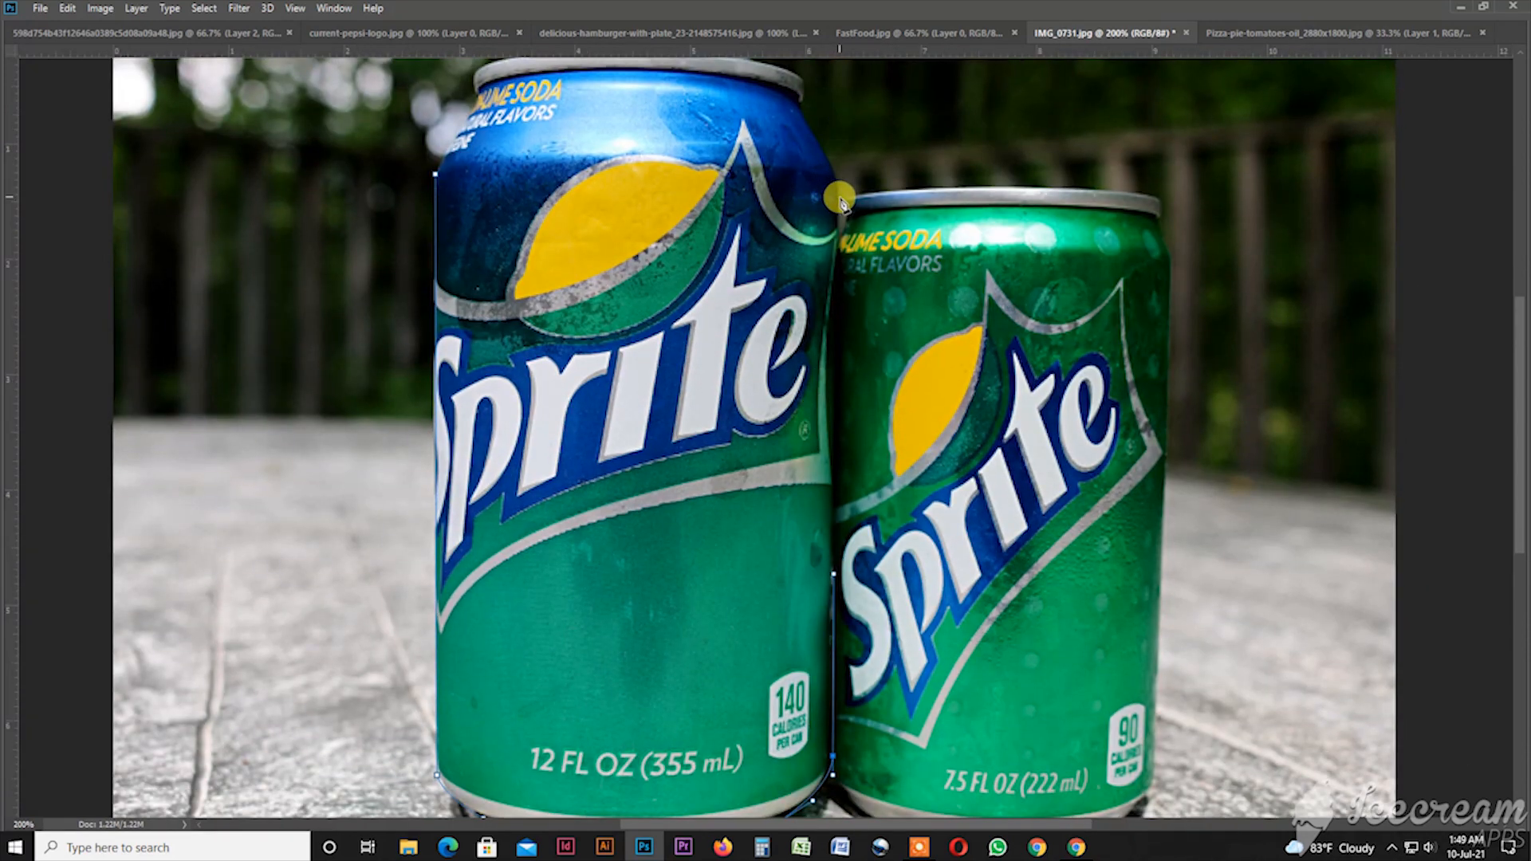
pyautogui.scroll(2, 842, 201)
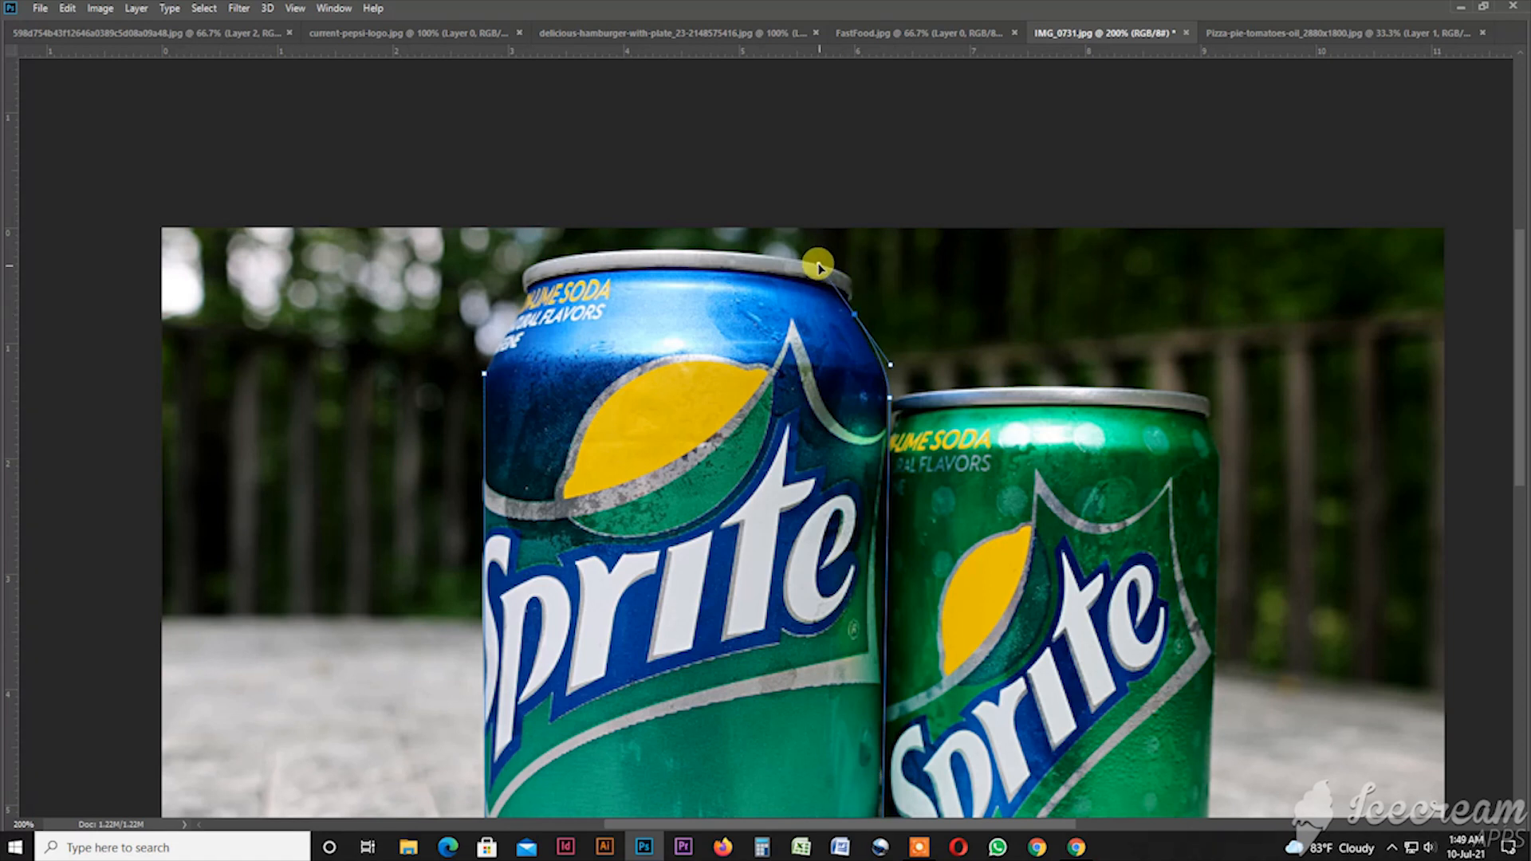
pyautogui.moveTo(815, 265)
pyautogui.mouseDown()
pyautogui.moveTo(834, 313)
pyautogui.moveTo(846, 277)
pyautogui.moveTo(814, 269)
pyautogui.mouseUp()
pyautogui.moveTo(522, 271); pyautogui.dragTo(429, 312)
pyautogui.hotkey('ctrl', 'z')
pyautogui.moveTo(581, 258); pyautogui.dragTo(444, 273)
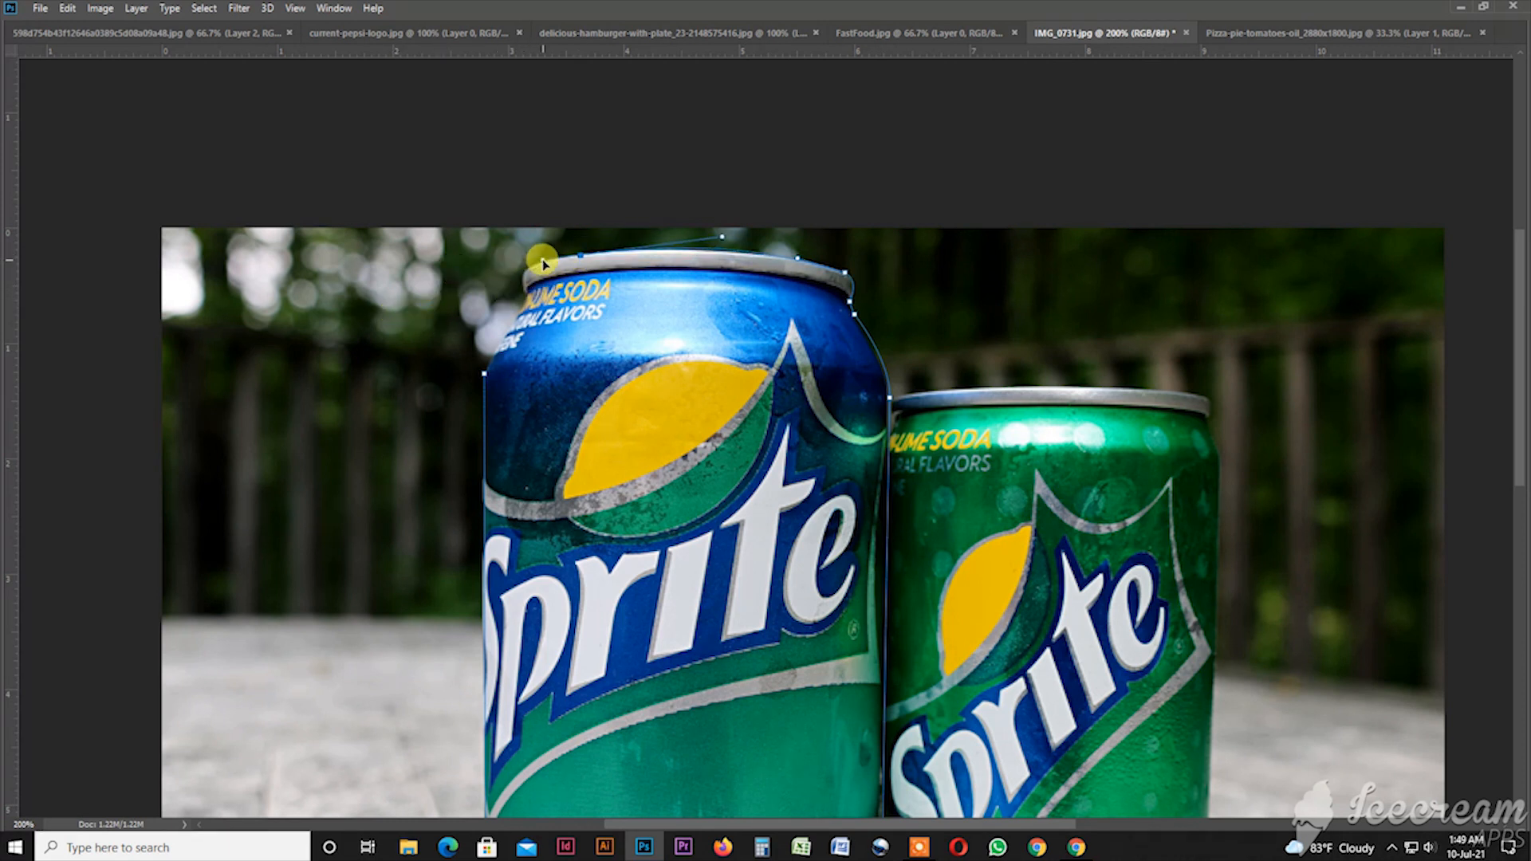
pyautogui.click(541, 260)
pyautogui.moveTo(524, 295); pyautogui.dragTo(537, 332)
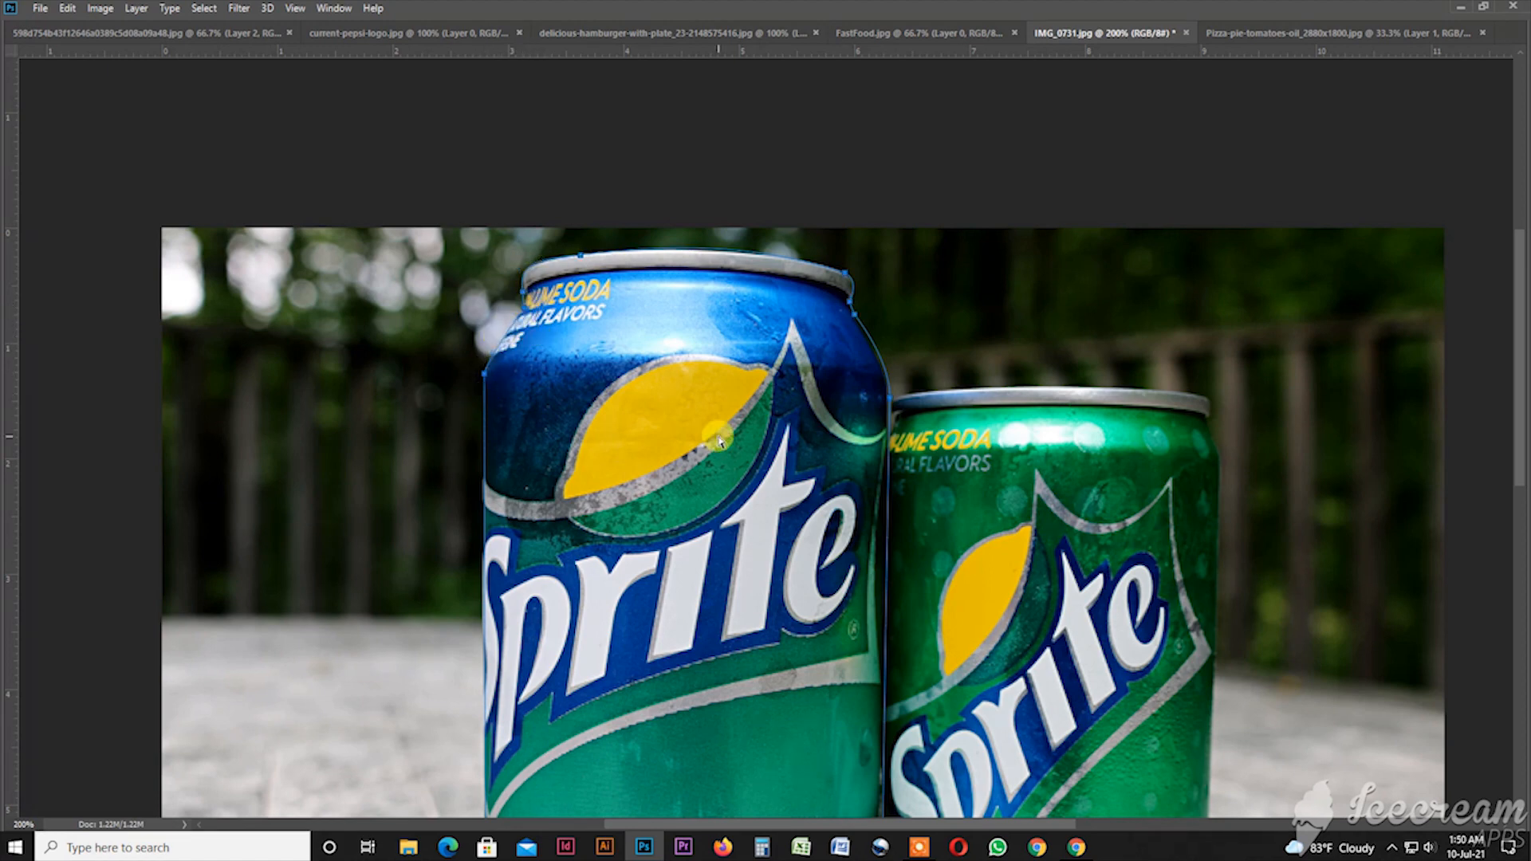
# Step: Duplicate the Background layer of the Sprite image and hide the original
pyautogui.hotkey('ctrl', '-')
pyautogui.press('Tab')
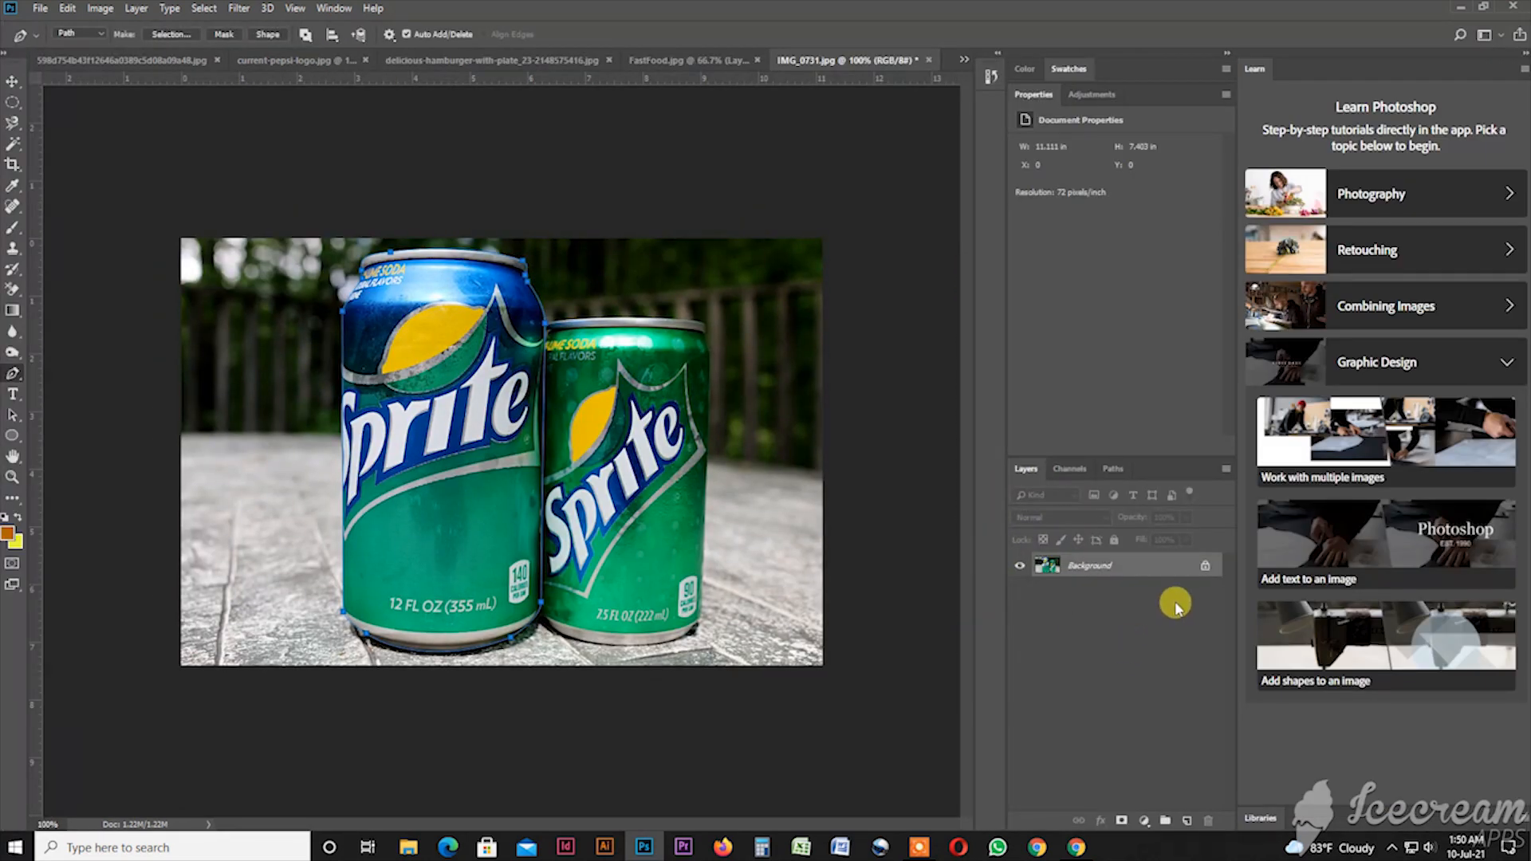
pyautogui.moveTo(1141, 562); pyautogui.dragTo(1187, 822)
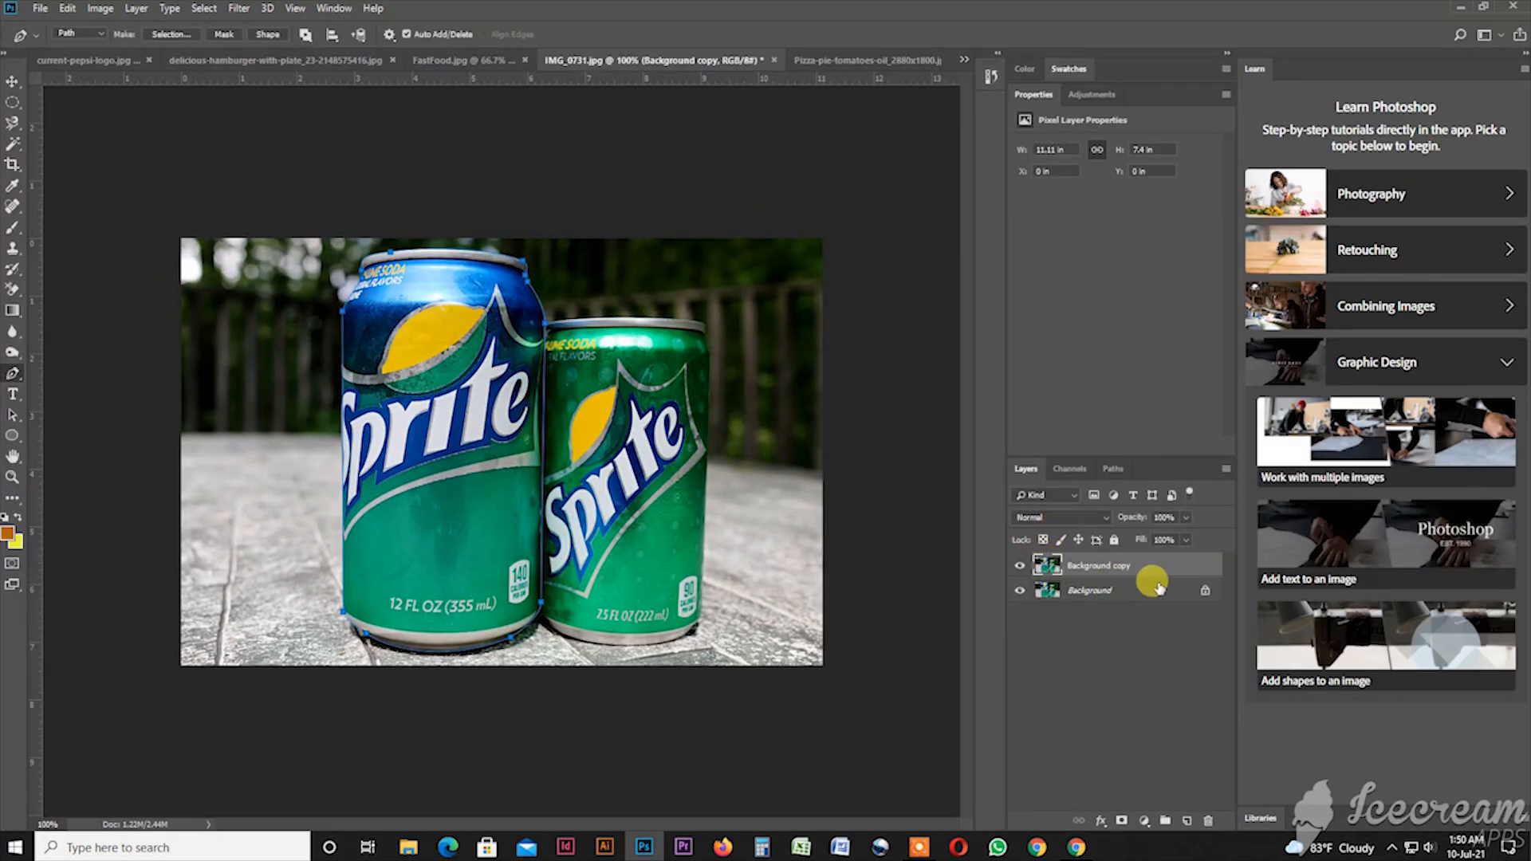
pyautogui.click(1020, 590)
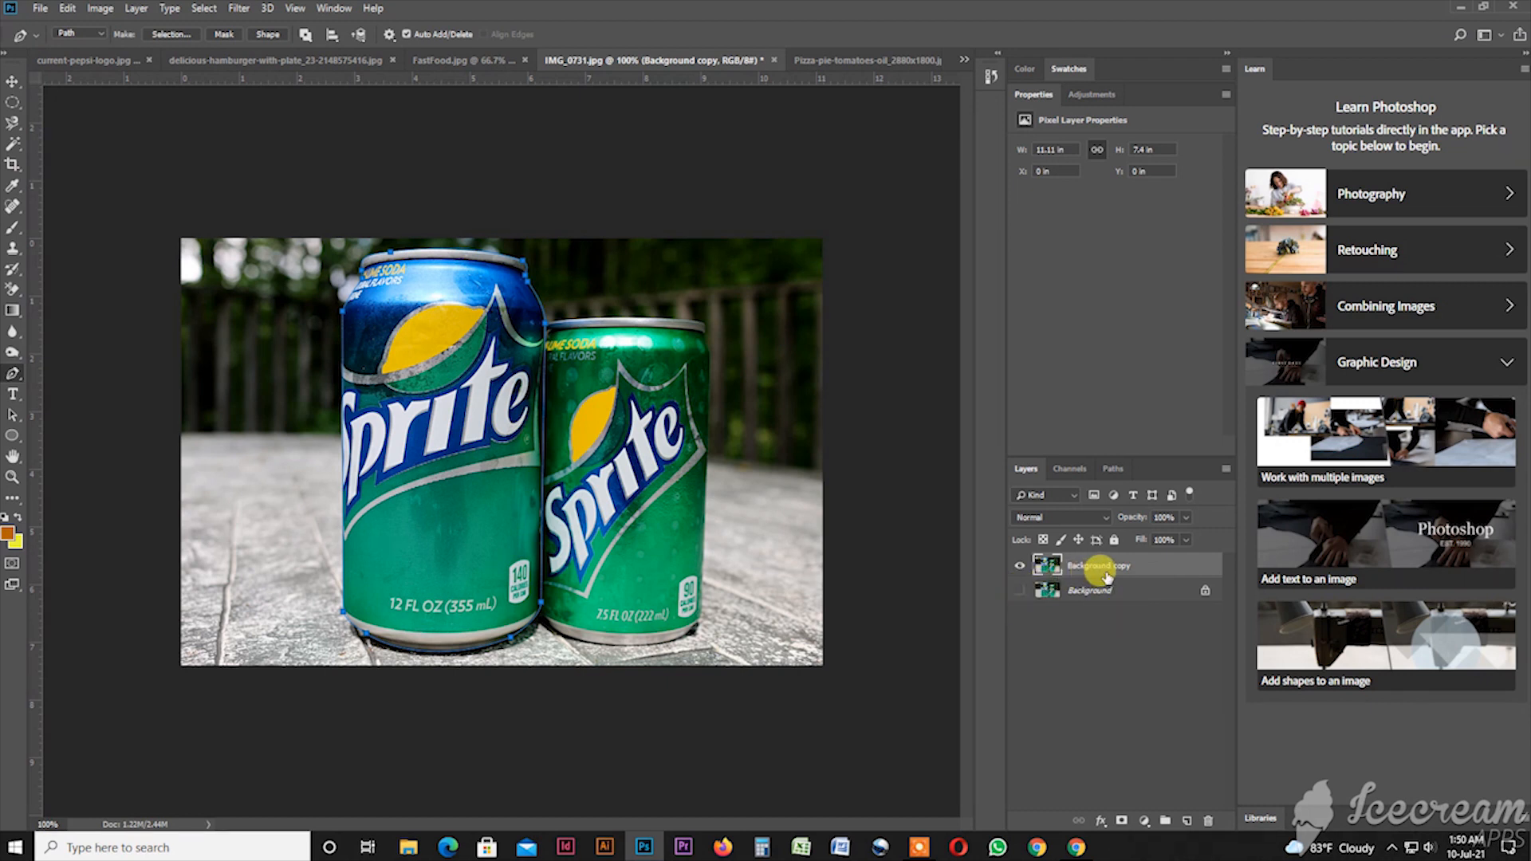
# Step: Convert the can's path into a selection and invert it
pyautogui.hotkey('ctrl', 'Return')
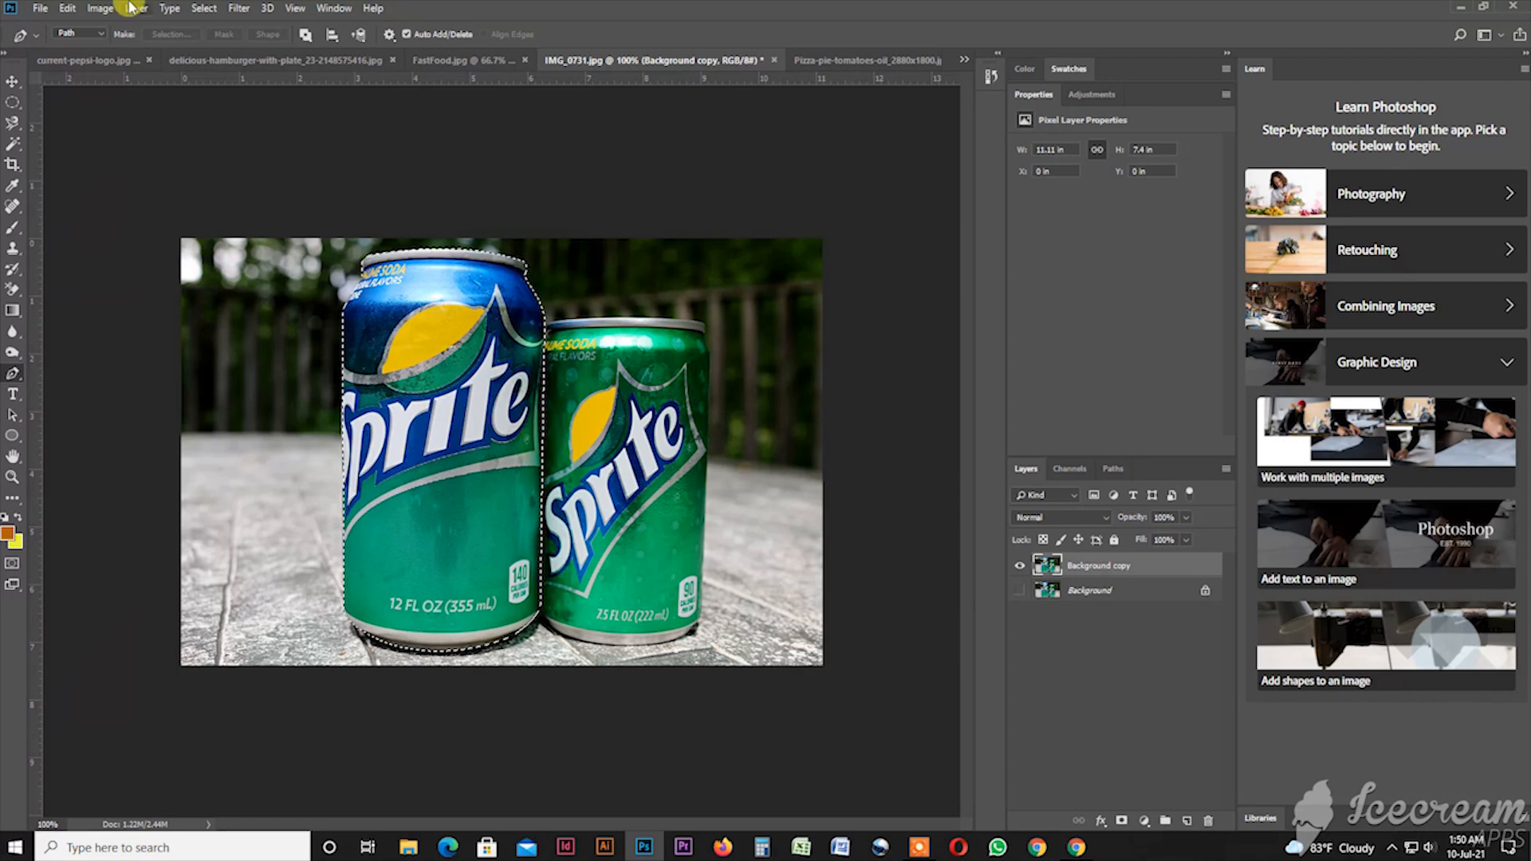
pyautogui.click(171, 7)
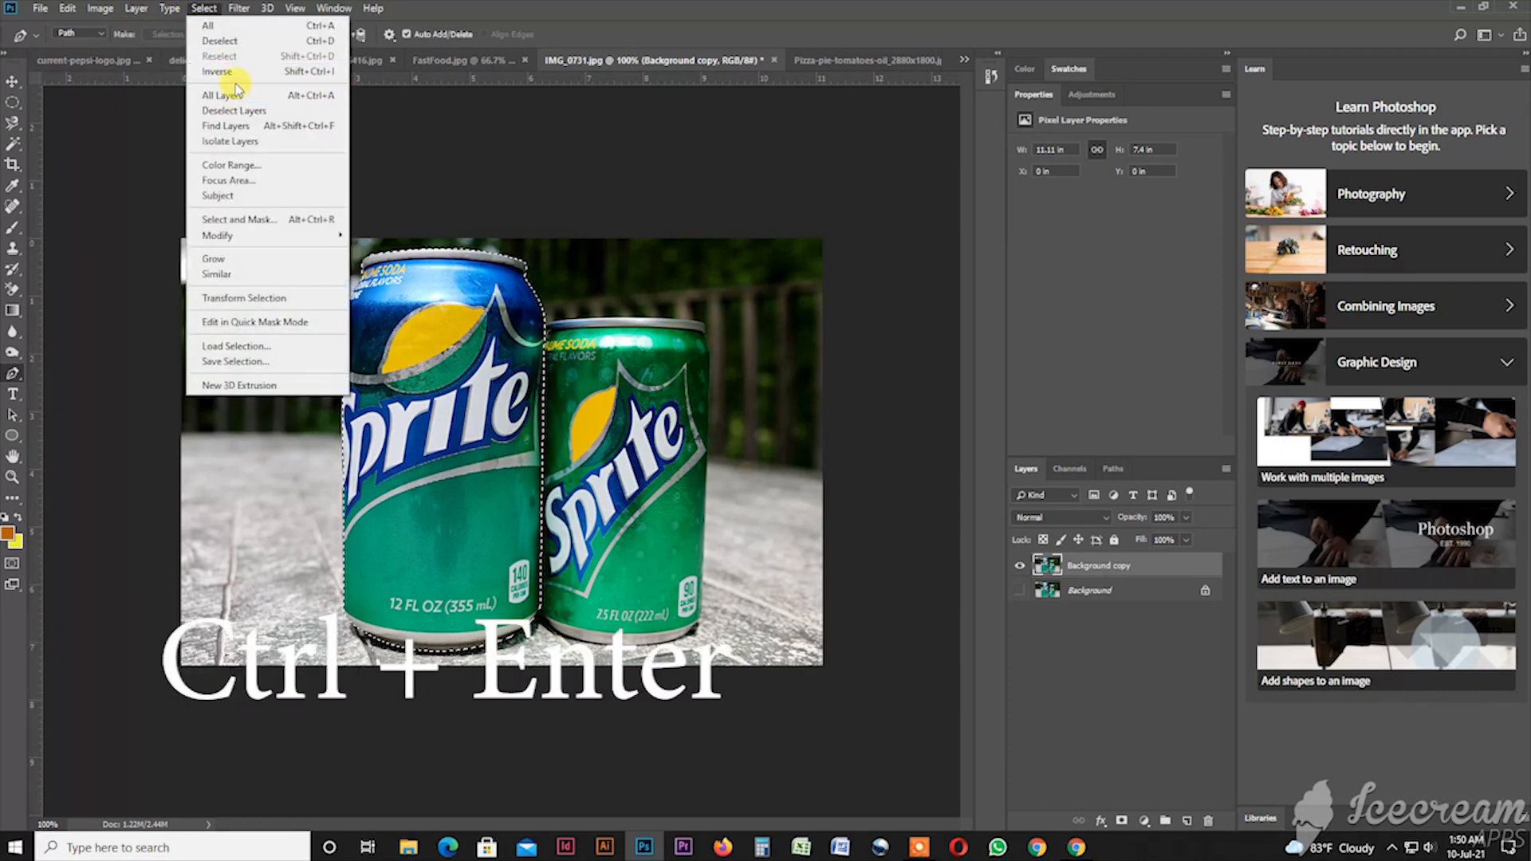
pyautogui.click(263, 73)
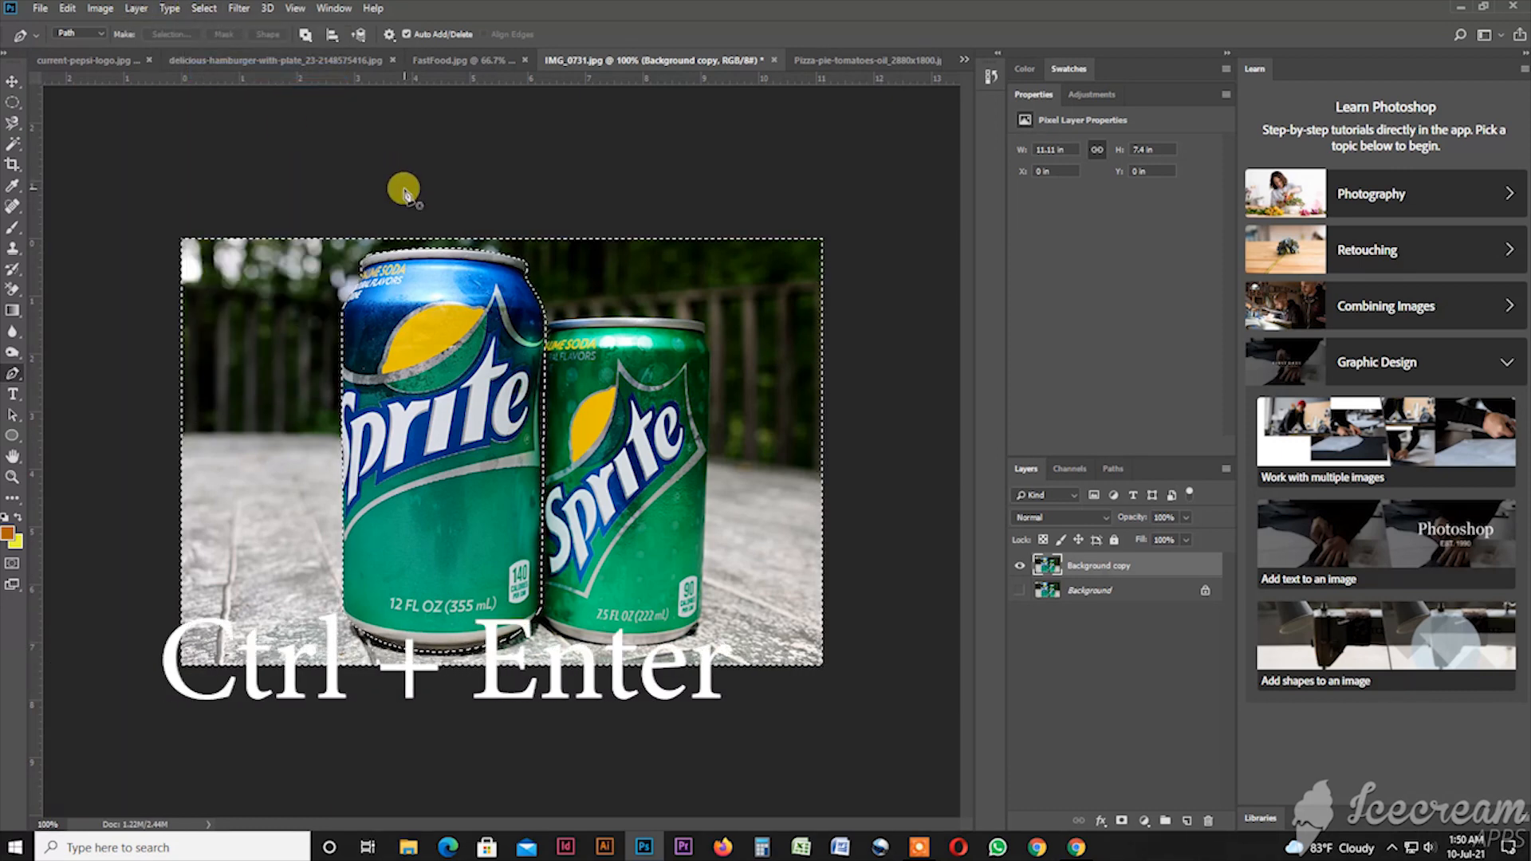
# Step: Feather the inverted selection, delete everything around the larger can on the duplicate layer and deselect
pyautogui.click(201, 9)
pyautogui.moveTo(318, 236)
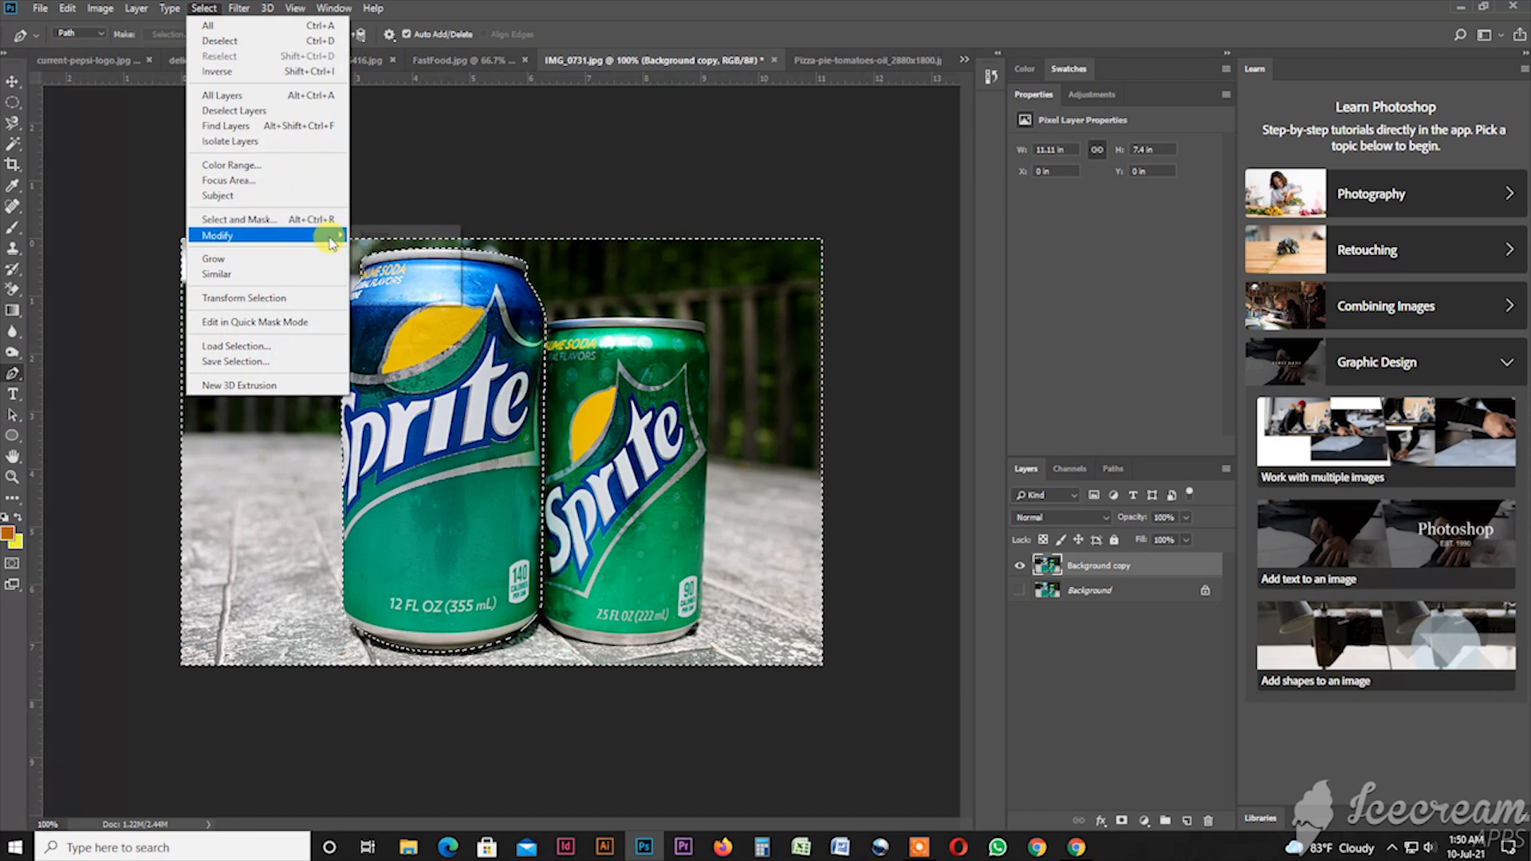
pyautogui.click(404, 295)
pyautogui.press('Return')
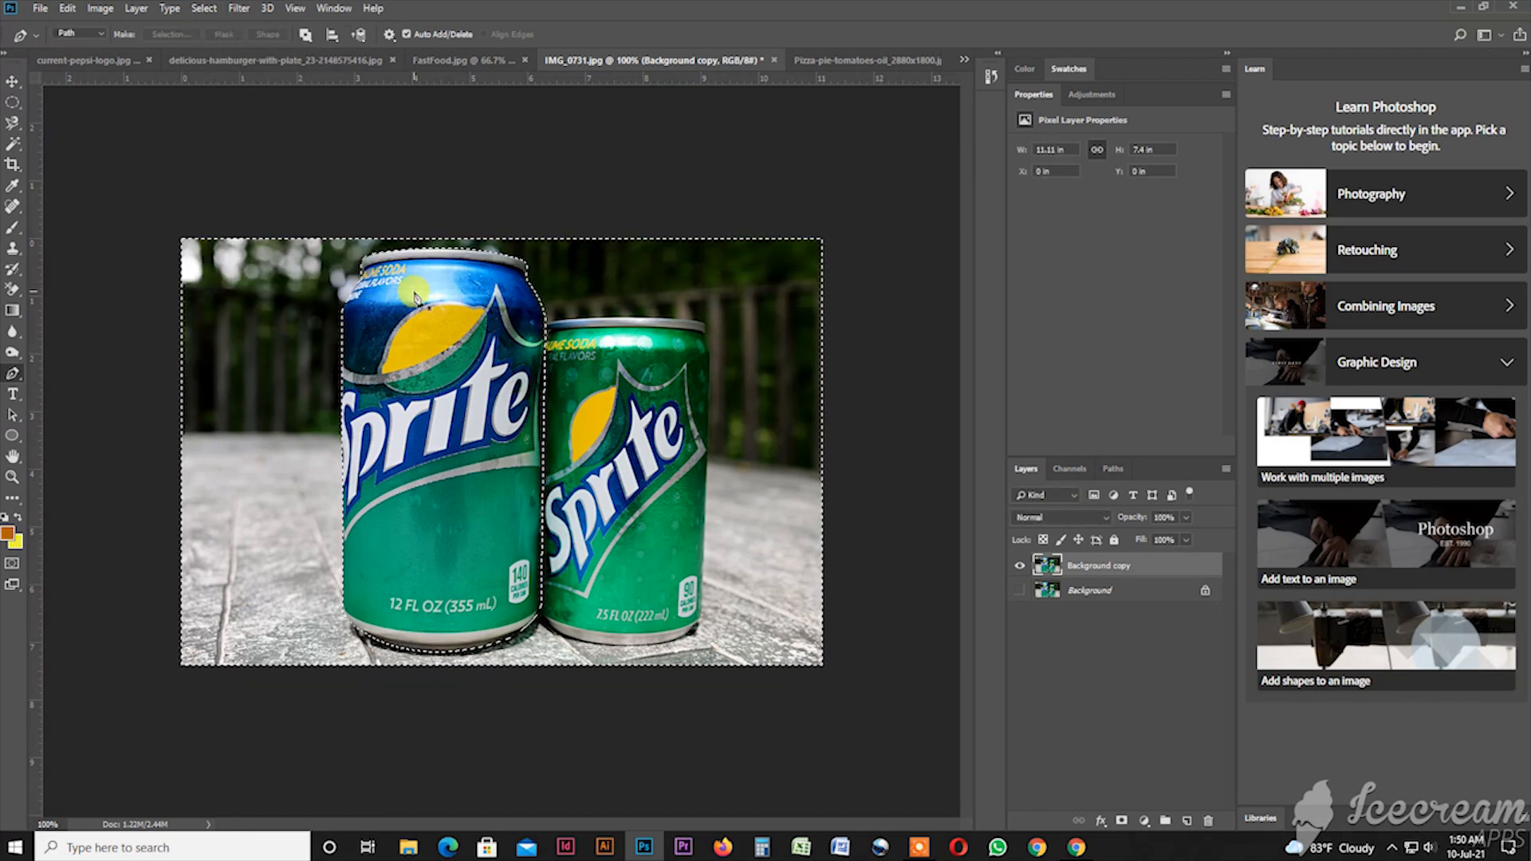
pyautogui.press('Delete')
pyautogui.hotkey('ctrl', 'd')
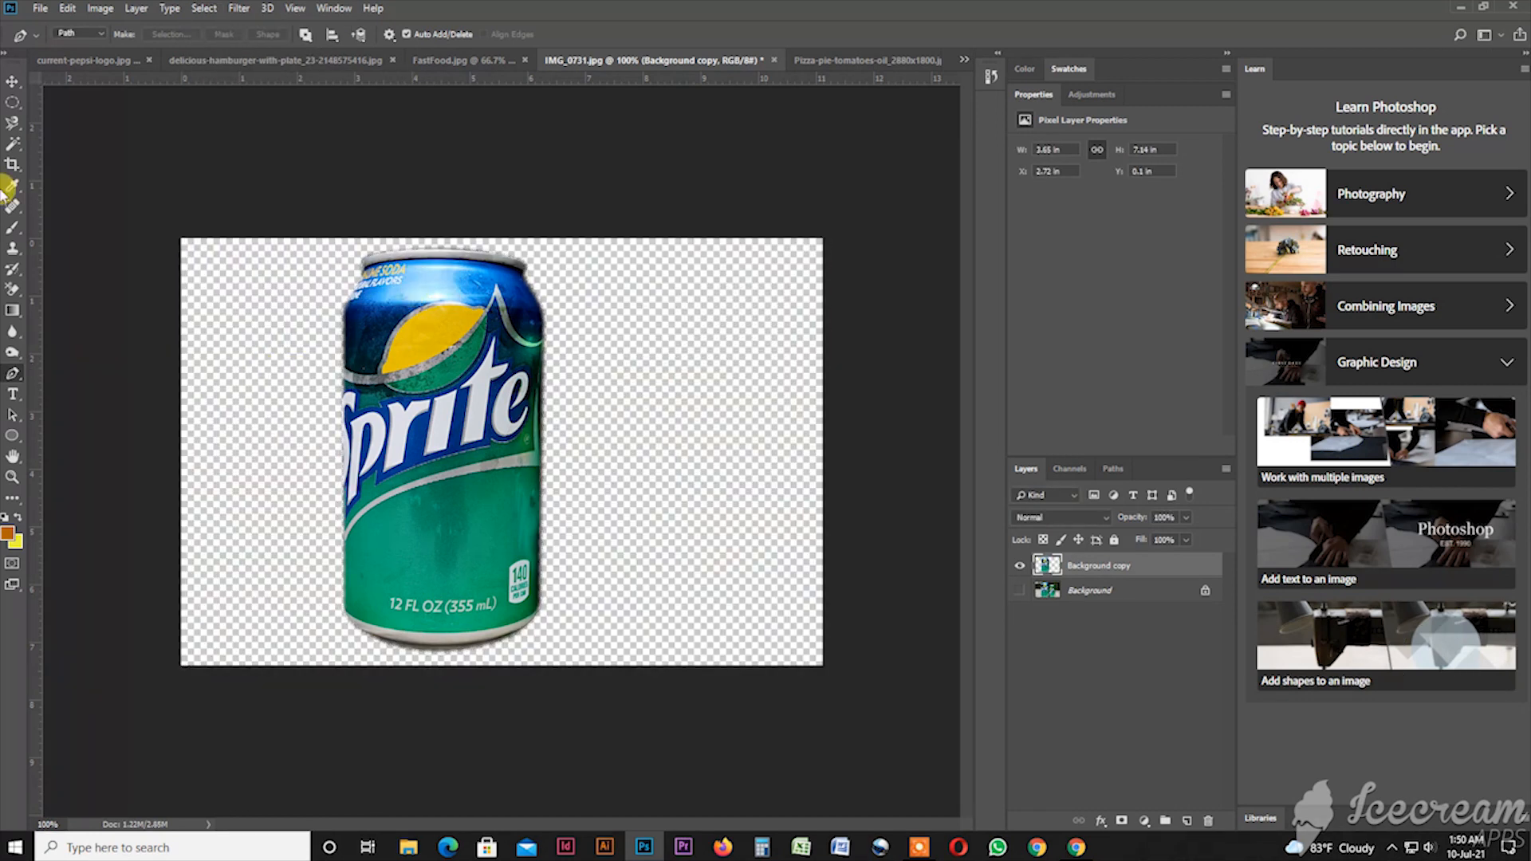
# Step: Move the can cutout toward the canvas's left edge and place a new orange-filled layer beneath it
pyautogui.click(13, 82)
pyautogui.moveTo(535, 391); pyautogui.dragTo(409, 511)
pyautogui.click(1187, 823)
pyautogui.hotkey('alt', 'BackSpace')
pyautogui.hotkey('ctrl', '[')
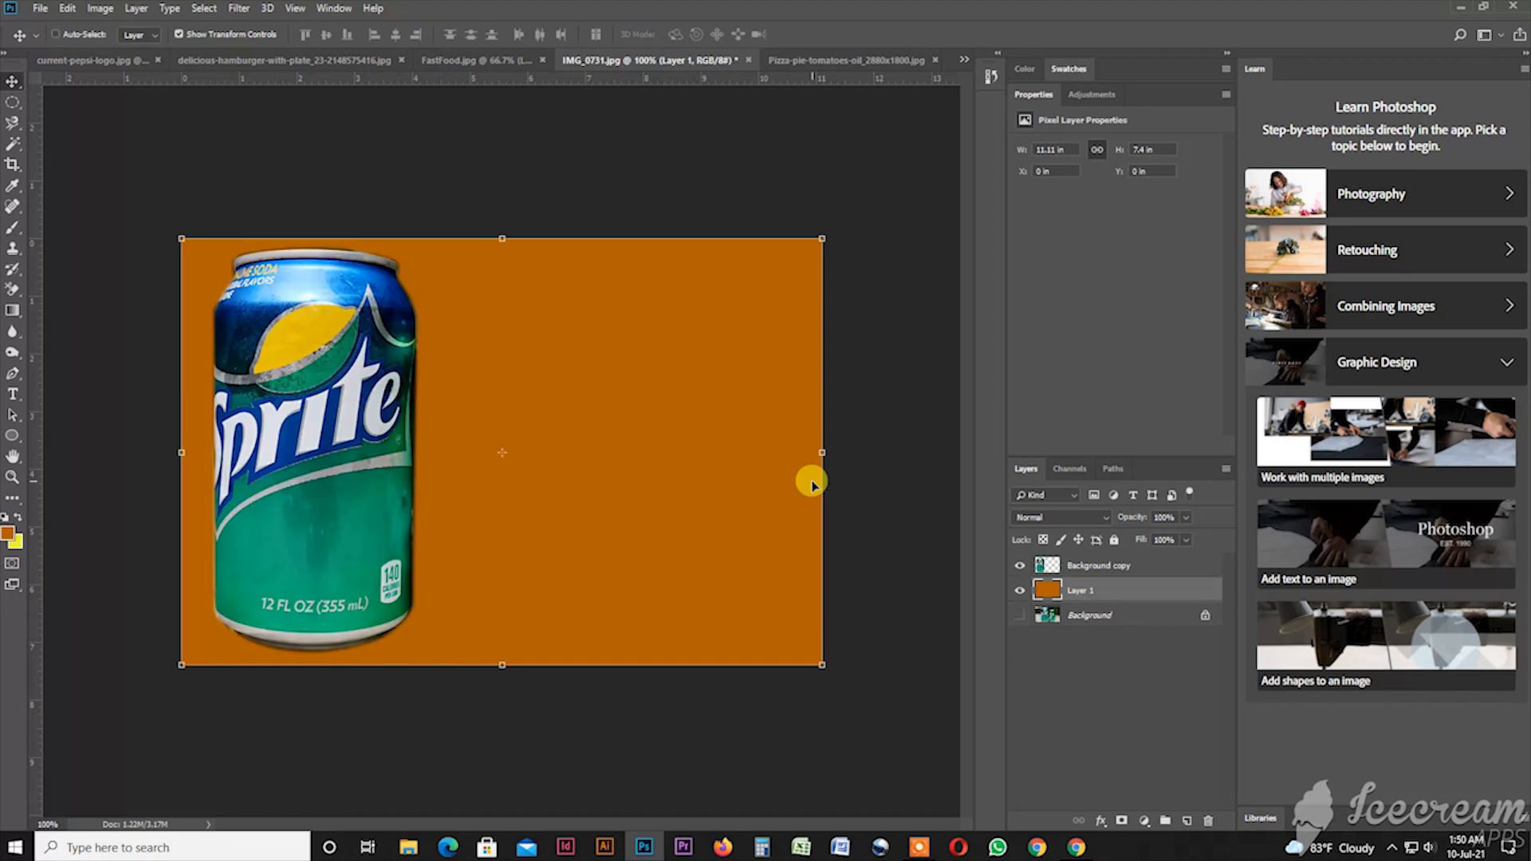